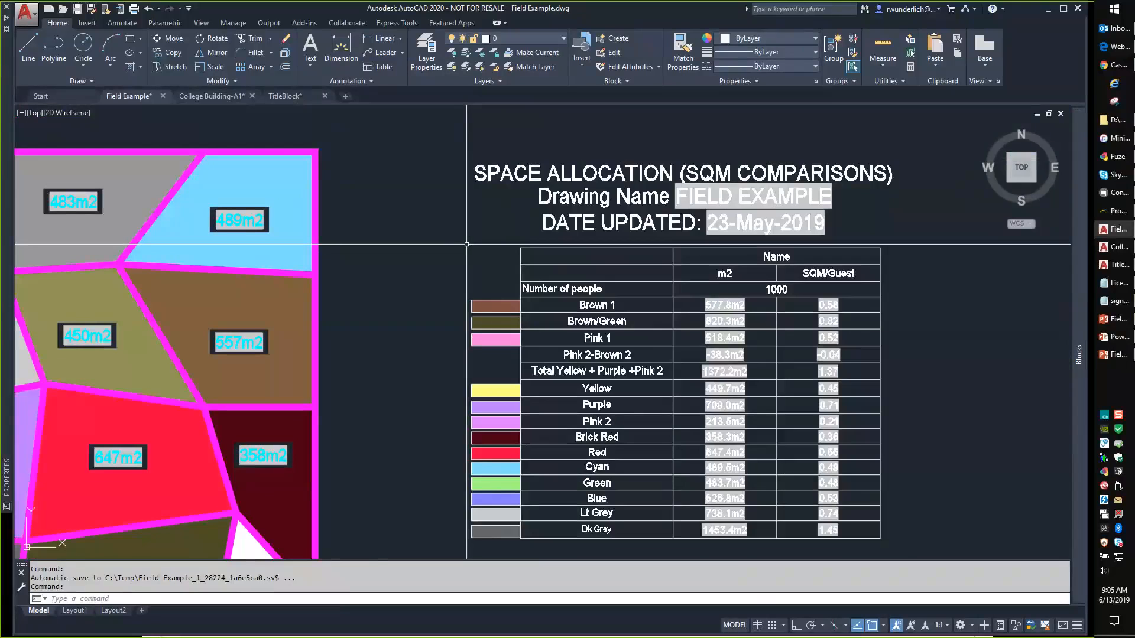
Save the drawing with SAVEAS under the new name 'Field Example - New'.
text(saveas)
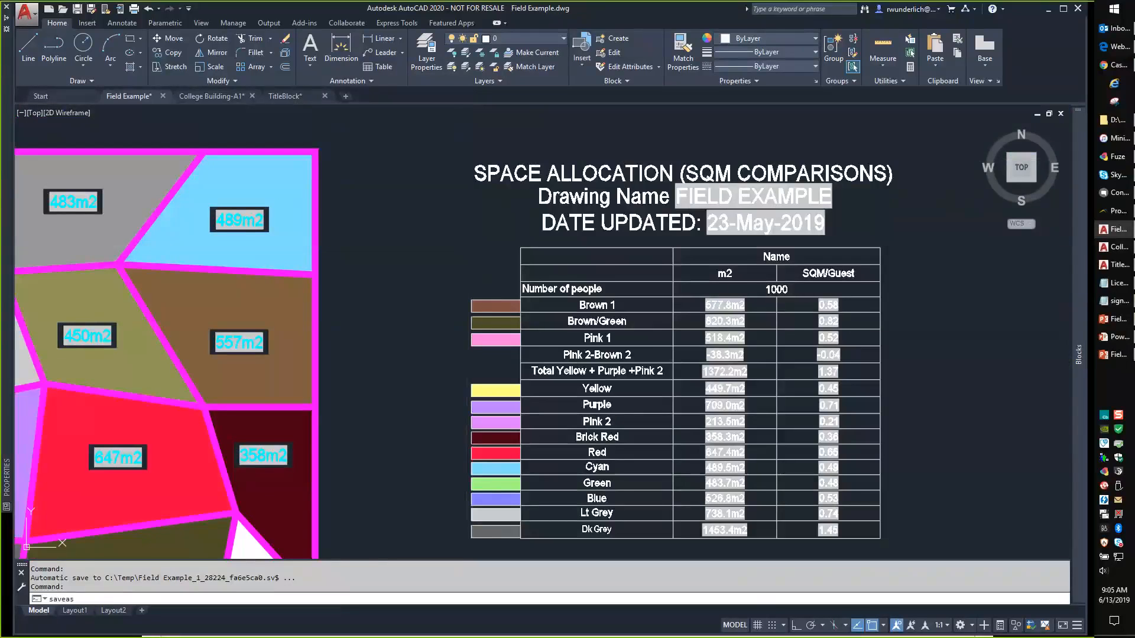
key(Return)
click(527, 436)
text(- New.dwg)
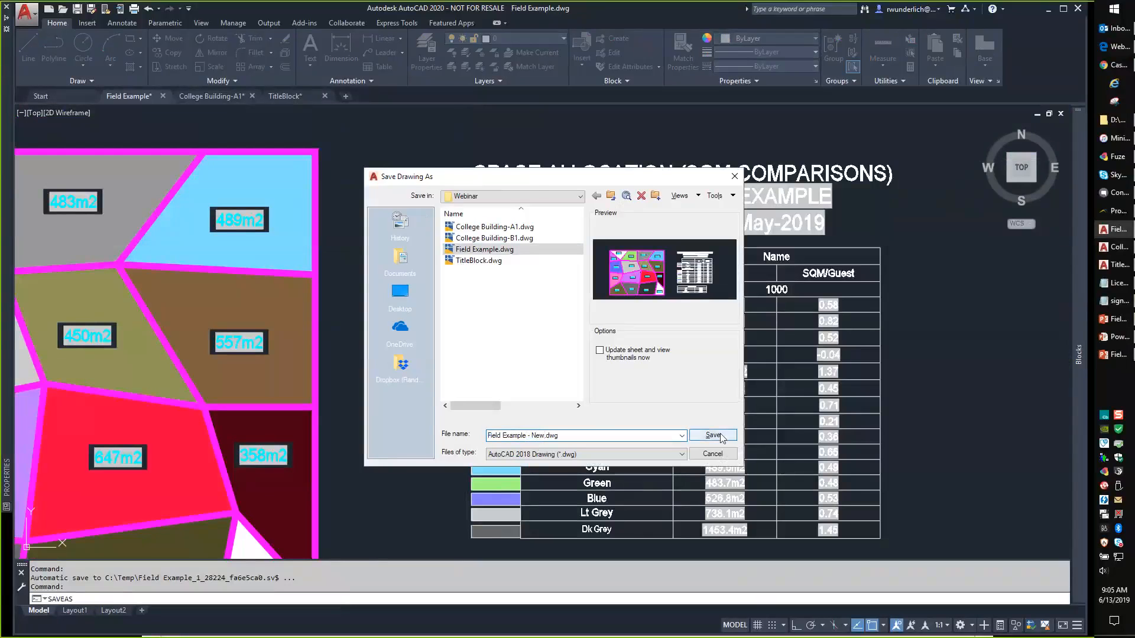
click(713, 436)
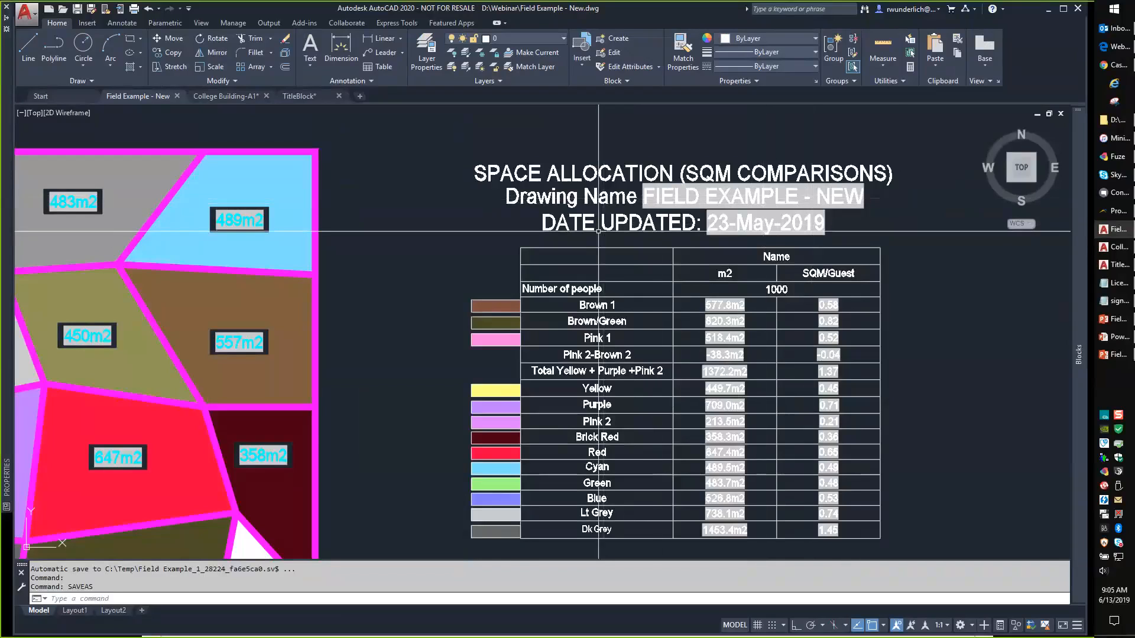
Run REGENALL, then UPDATEFIELD on the title text so DATE UPDATED reads 13-Jun-2019.
text(regenall)
key(Return)
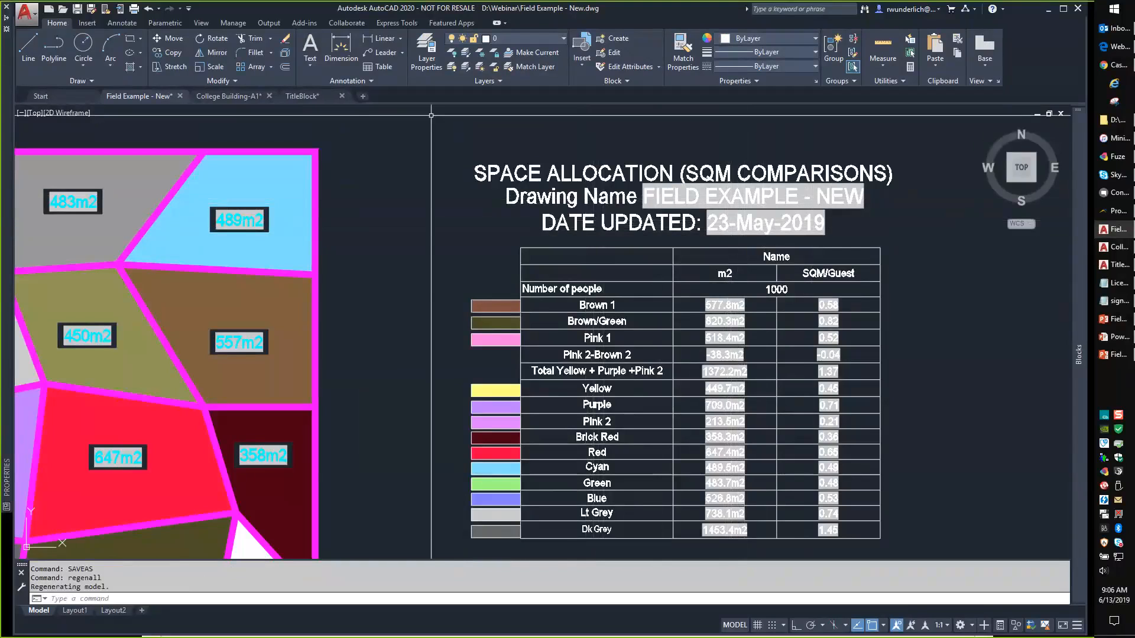
text(fieldupda)
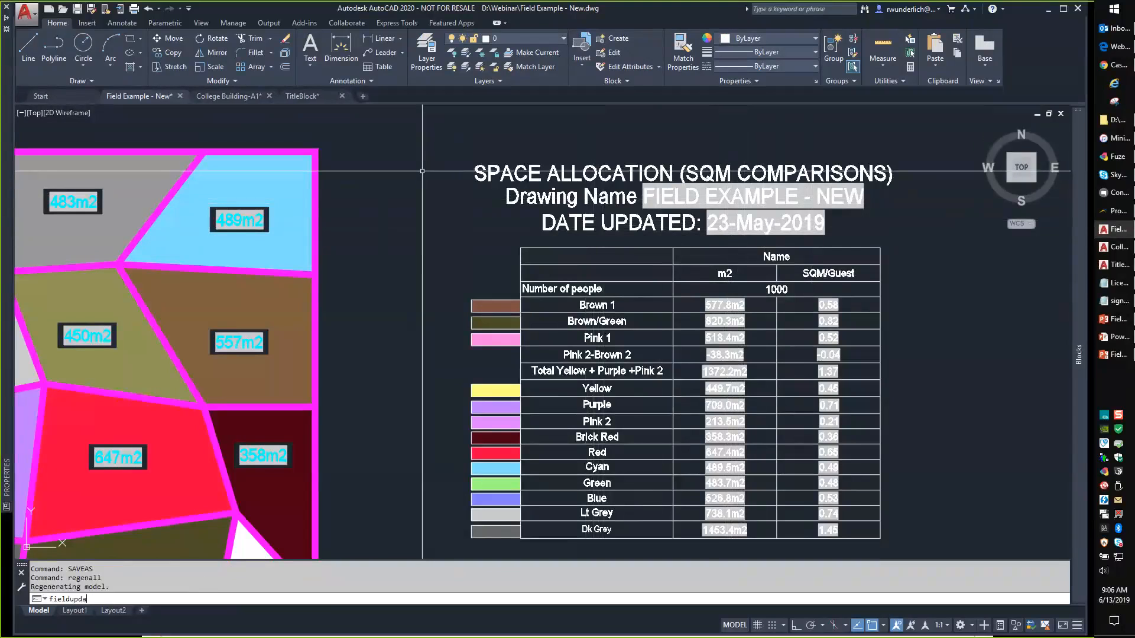
key(BackSpace)
key(BackSpace)
key(BackSpace)
key(BackSpace)
key(BackSpace)
key(BackSpace)
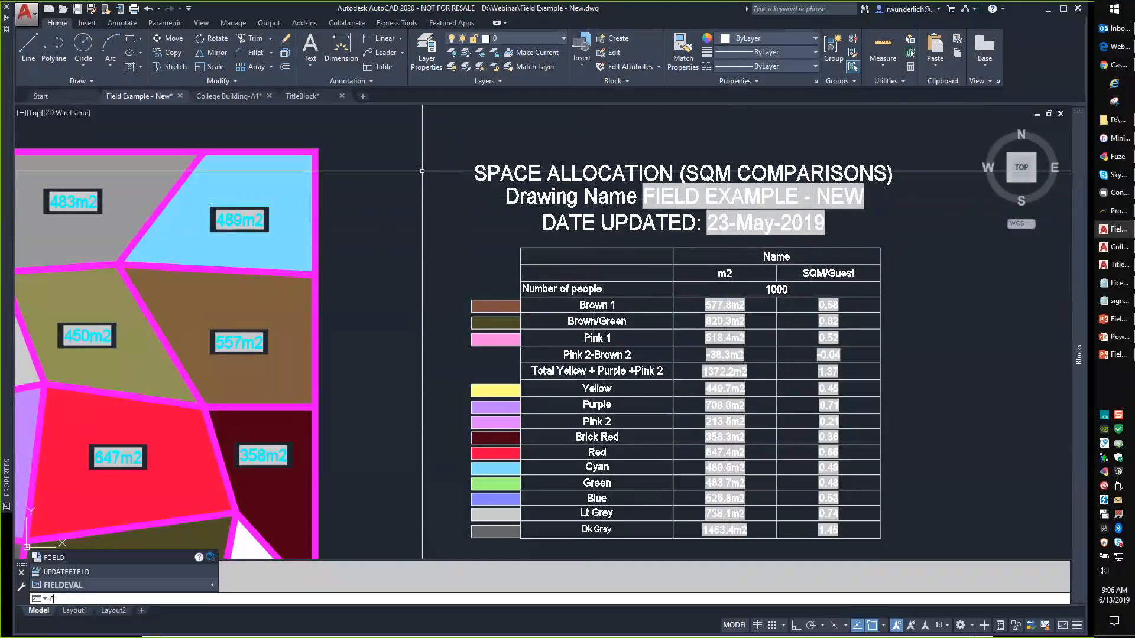
text(i)
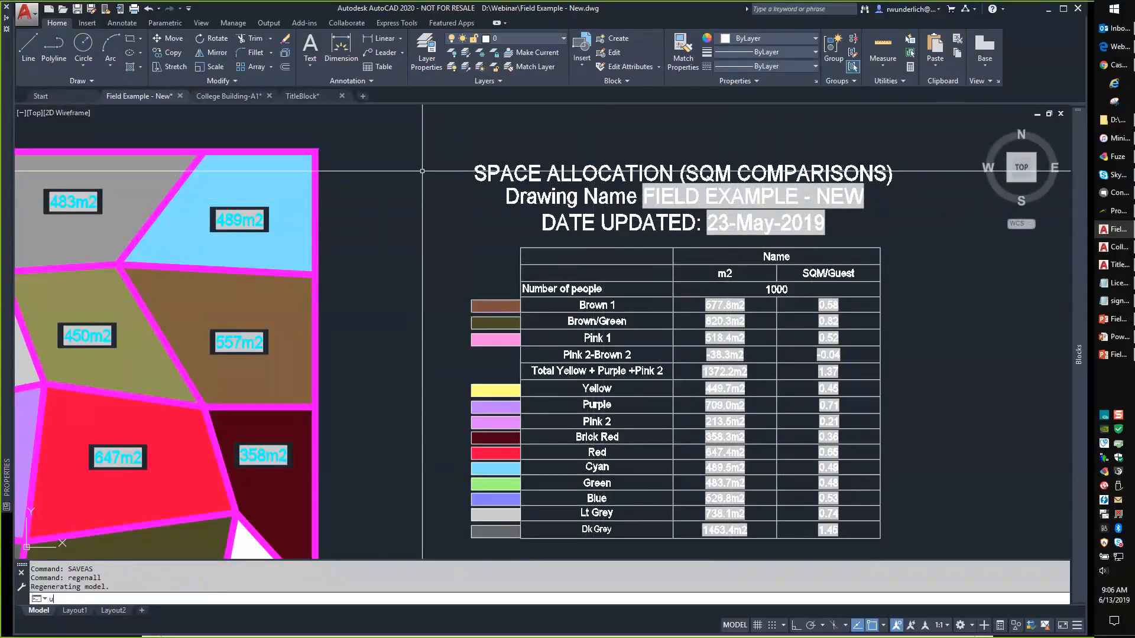
text(pdate)
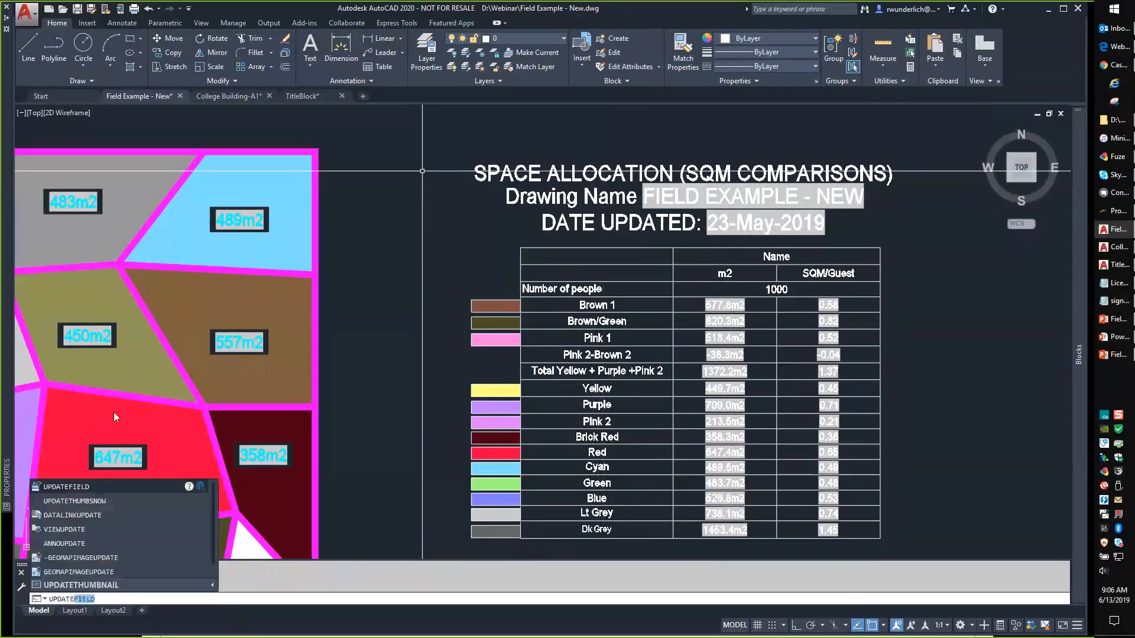
click(63, 488)
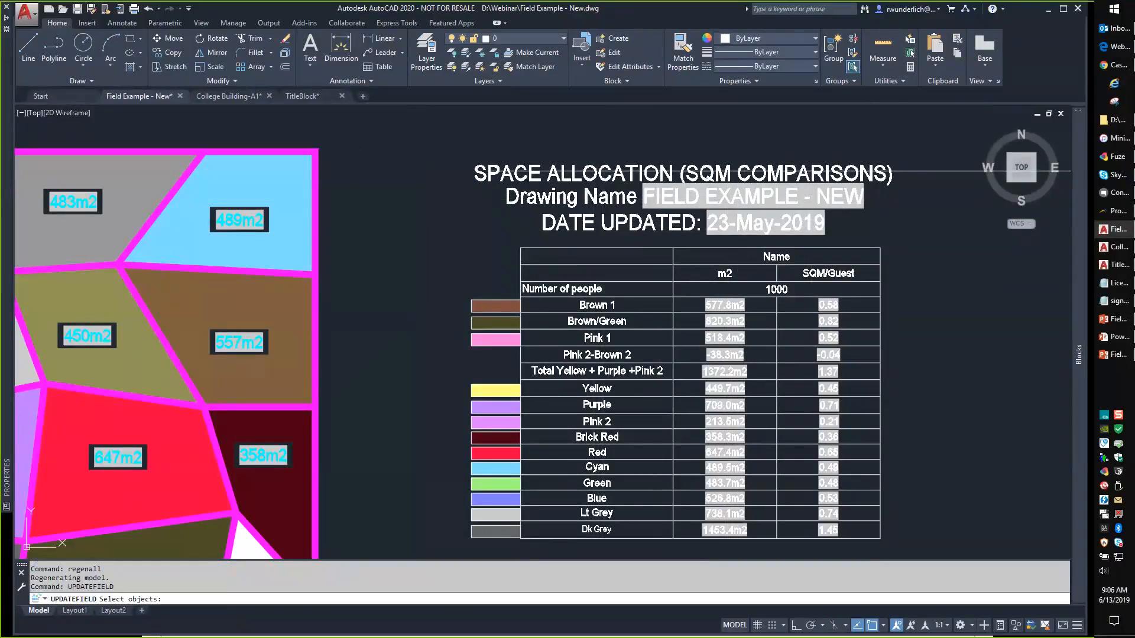
click(719, 227)
key(Return)
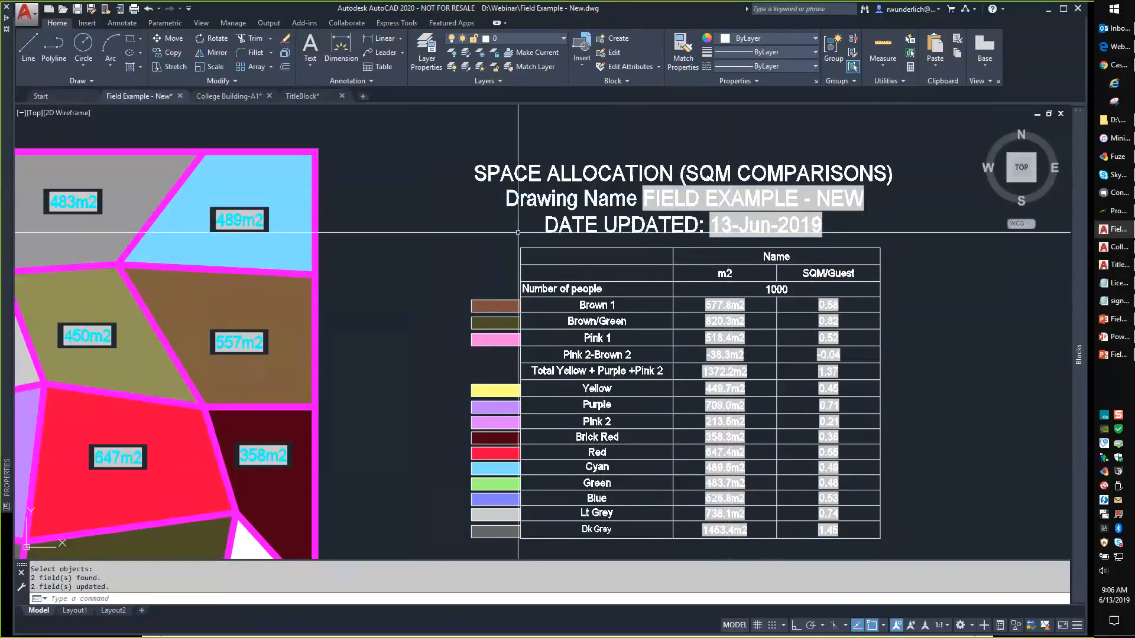
Stretch the magenta zone boundary's shared corner to a new position and regenerate.
middle_drag(224, 307, 616, 249)
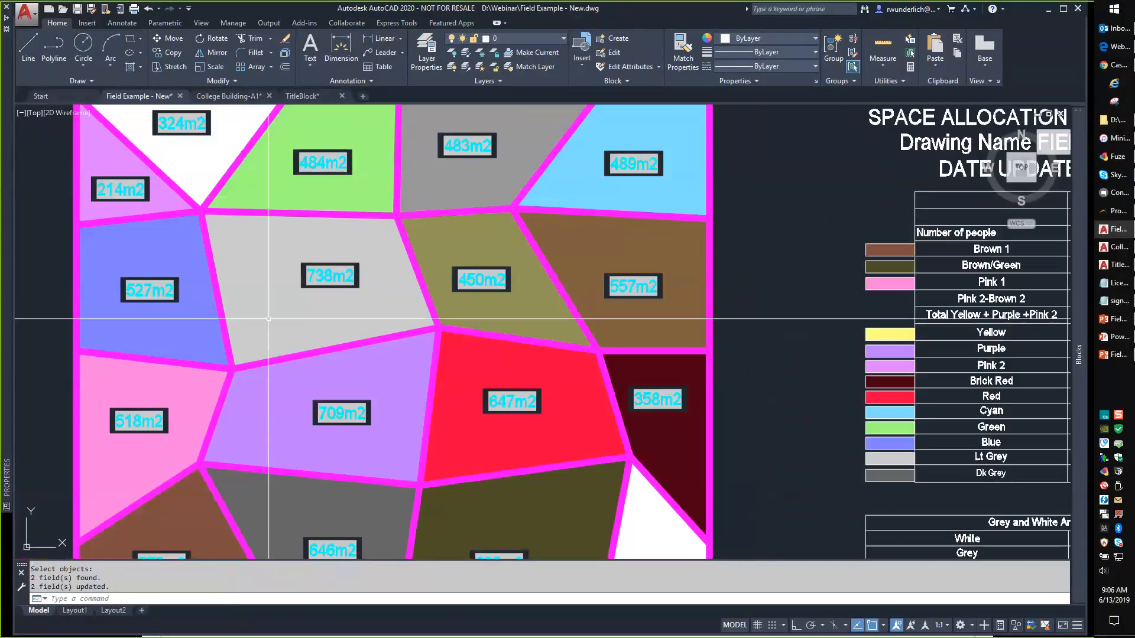
middle_drag(244, 333, 375, 261)
scroll(365, 289, up, 2)
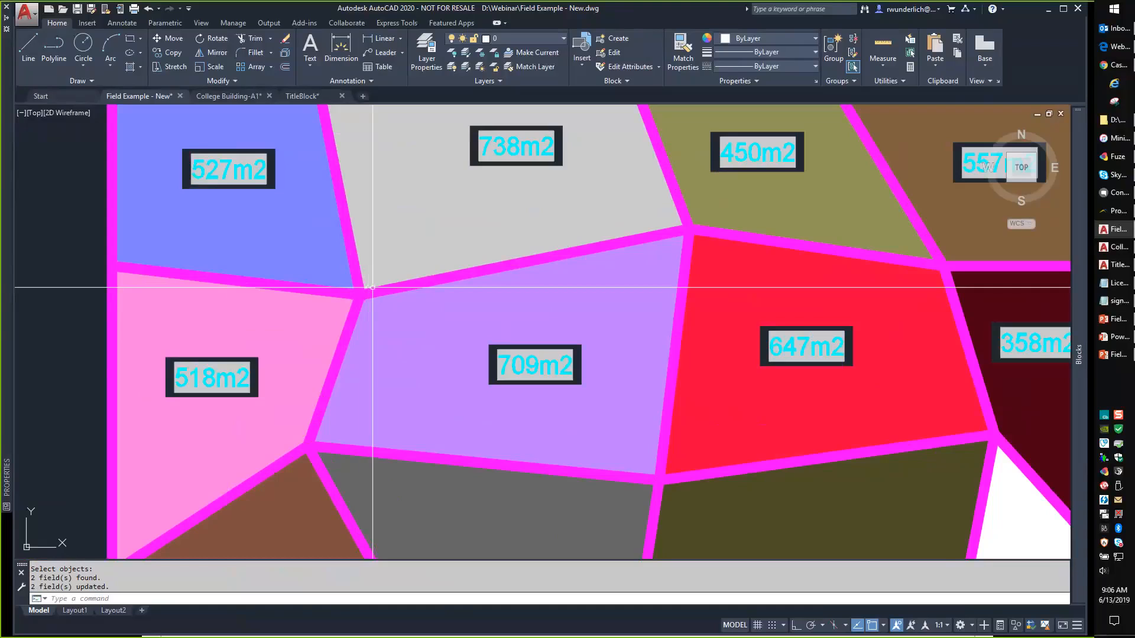
click(366, 289)
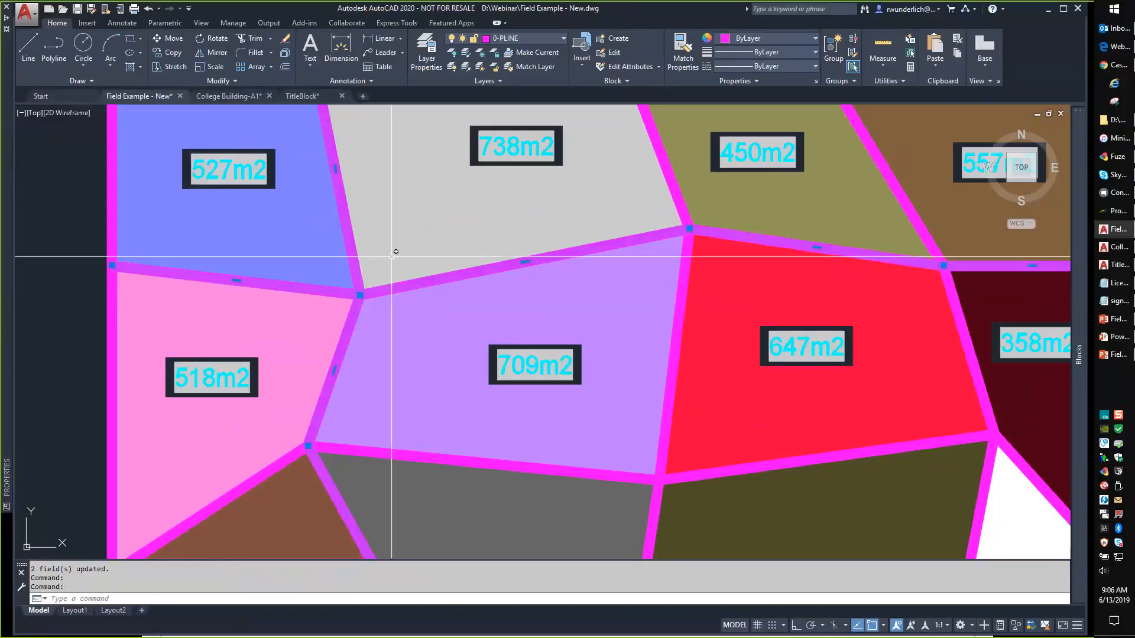
middle_drag(392, 257, 379, 324)
click(347, 362)
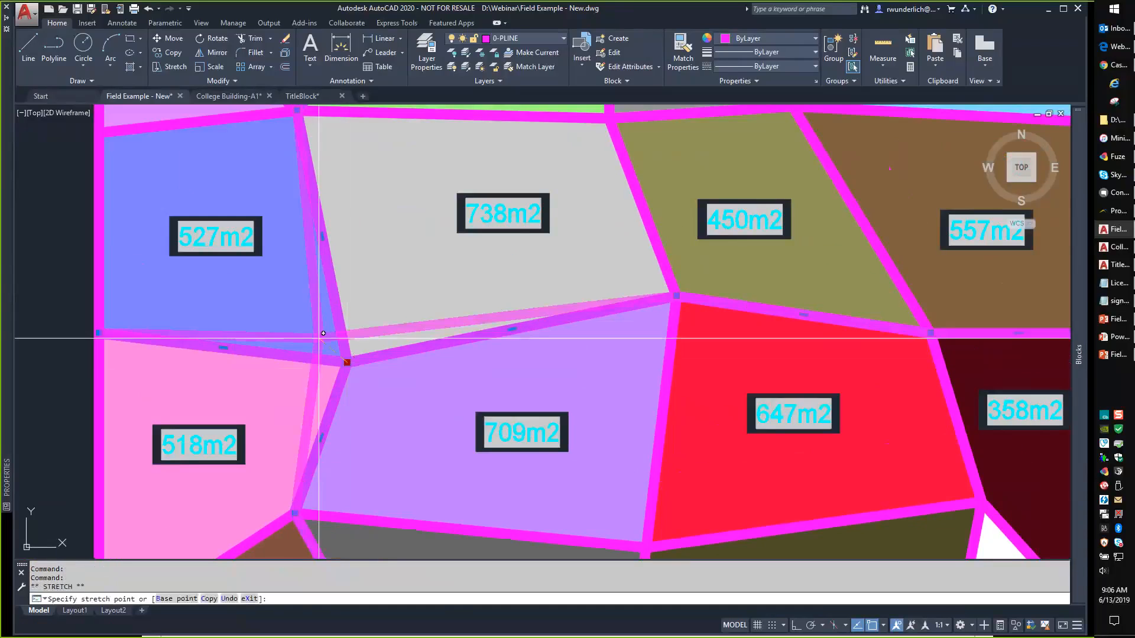
click(292, 323)
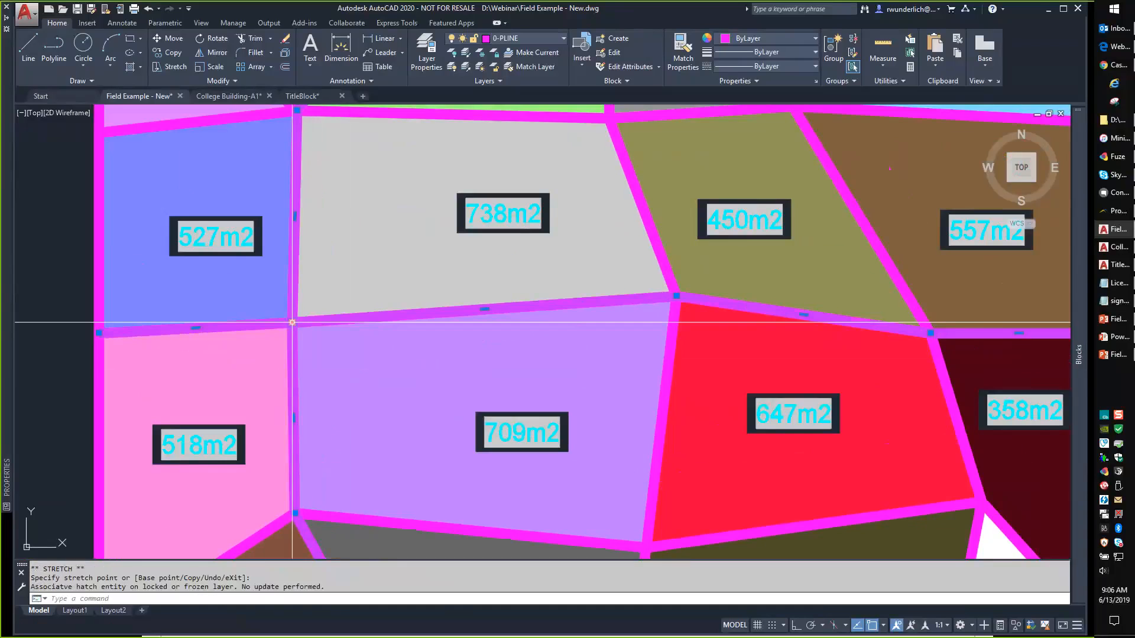
text(REGENALL)
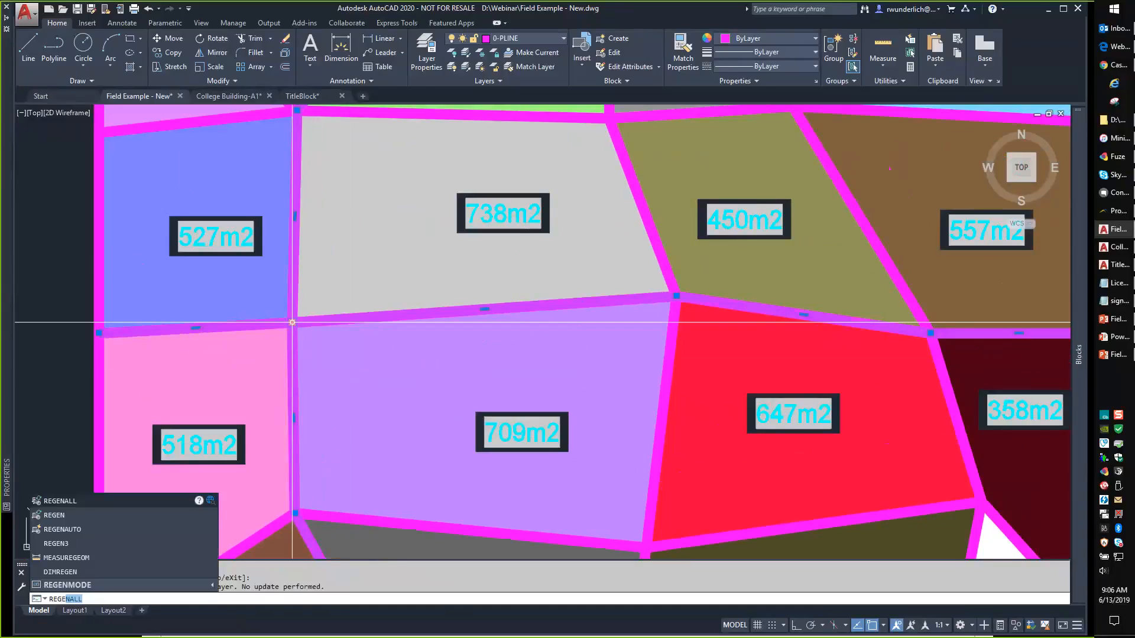
key(Return)
Move the corner further right and REGENALL so labels read 435m2, 603m2, 718m2, 736m2.
scroll(412, 240, down, 5)
scroll(412, 240, up, 4)
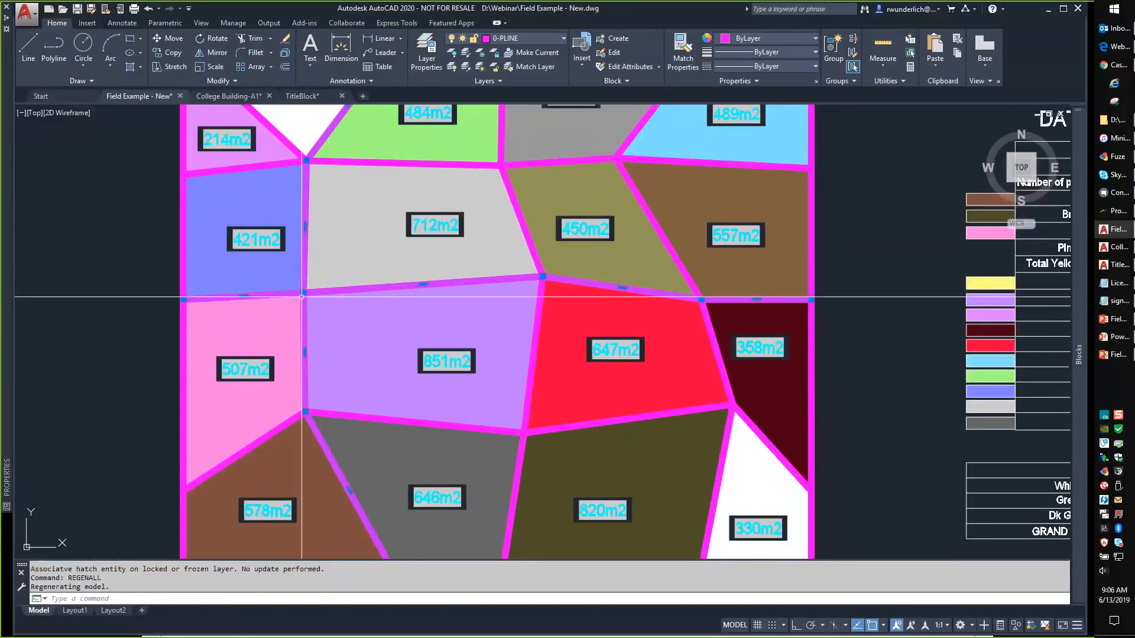
click(303, 293)
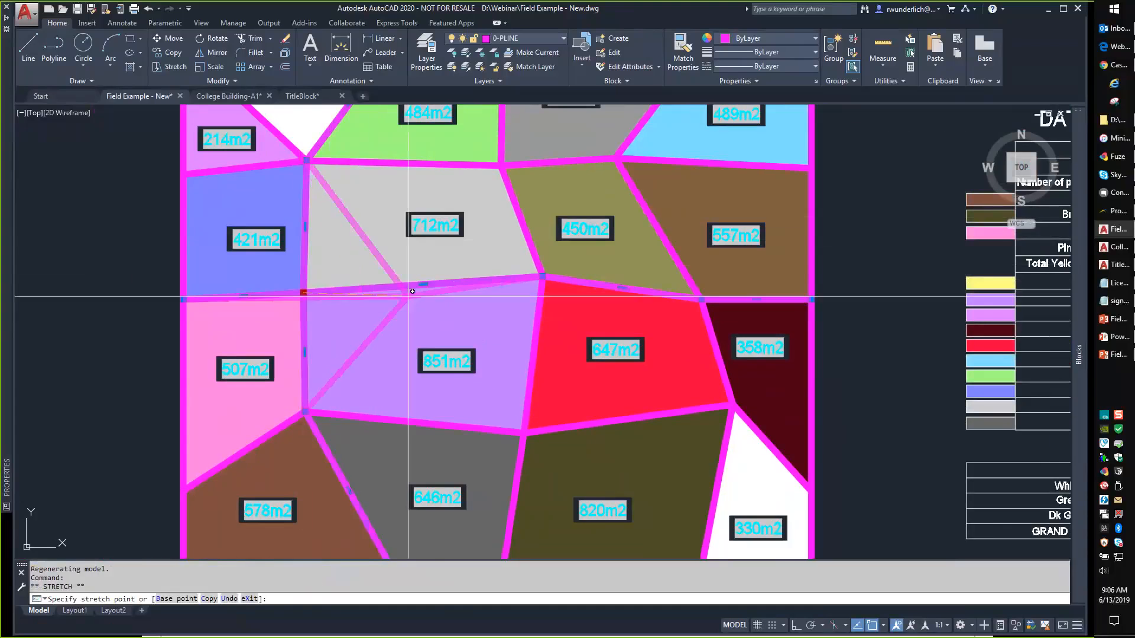
click(422, 267)
key(Escape)
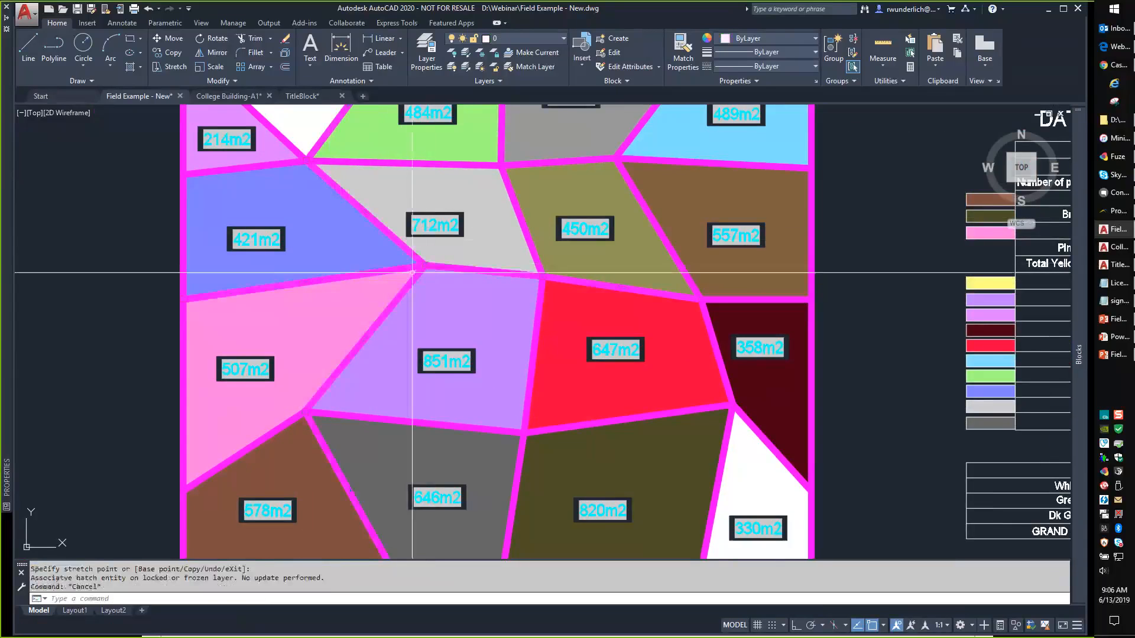
text(regenal)
key(Return)
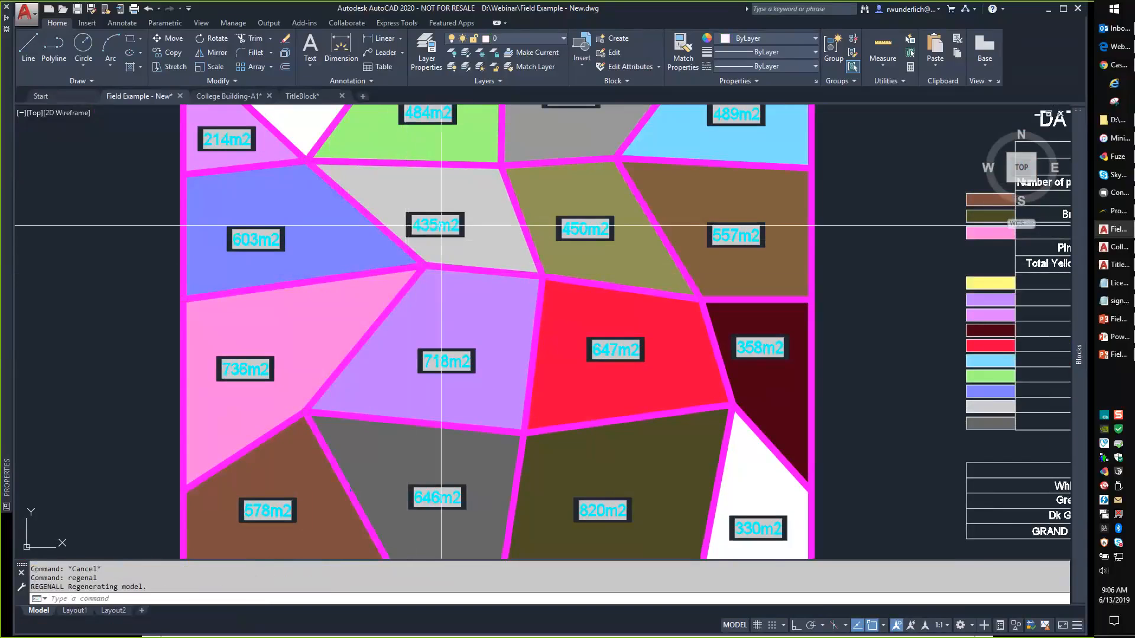
scroll(390, 238, down, 2)
middle_drag(390, 238, 317, 290)
scroll(358, 256, up, 2)
mouse_move(358, 256)
middle_down()
mouse_move(387, 295)
mouse_move(365, 263)
mouse_move(353, 403)
middle_up()
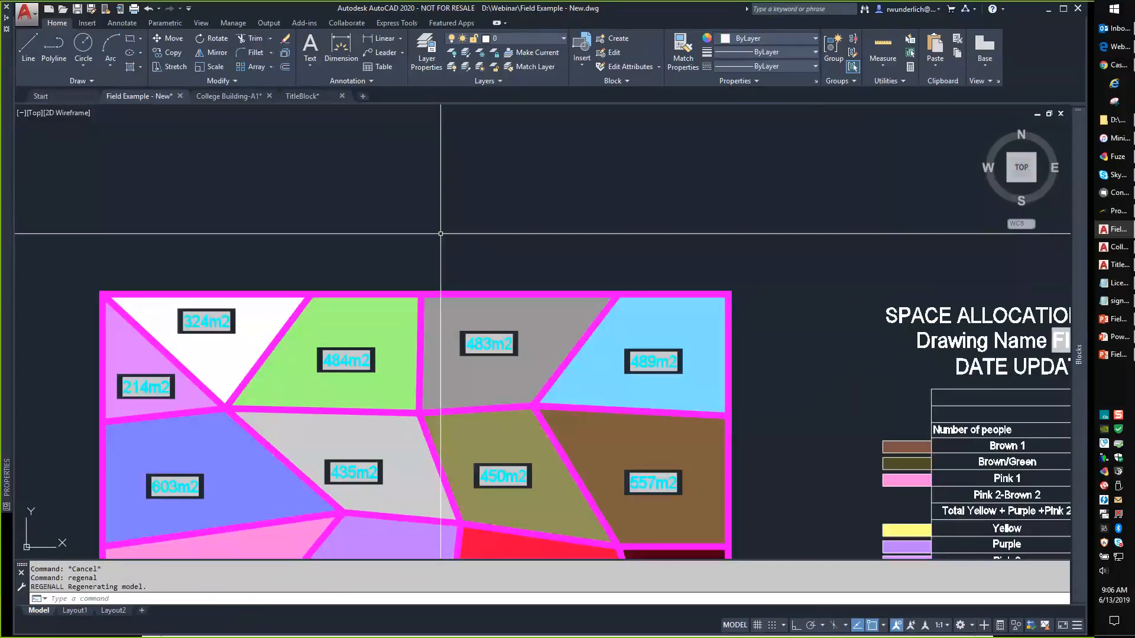
Start a new Objects > Object field sourced from the magenta outline polyline.
text(field)
key(Return)
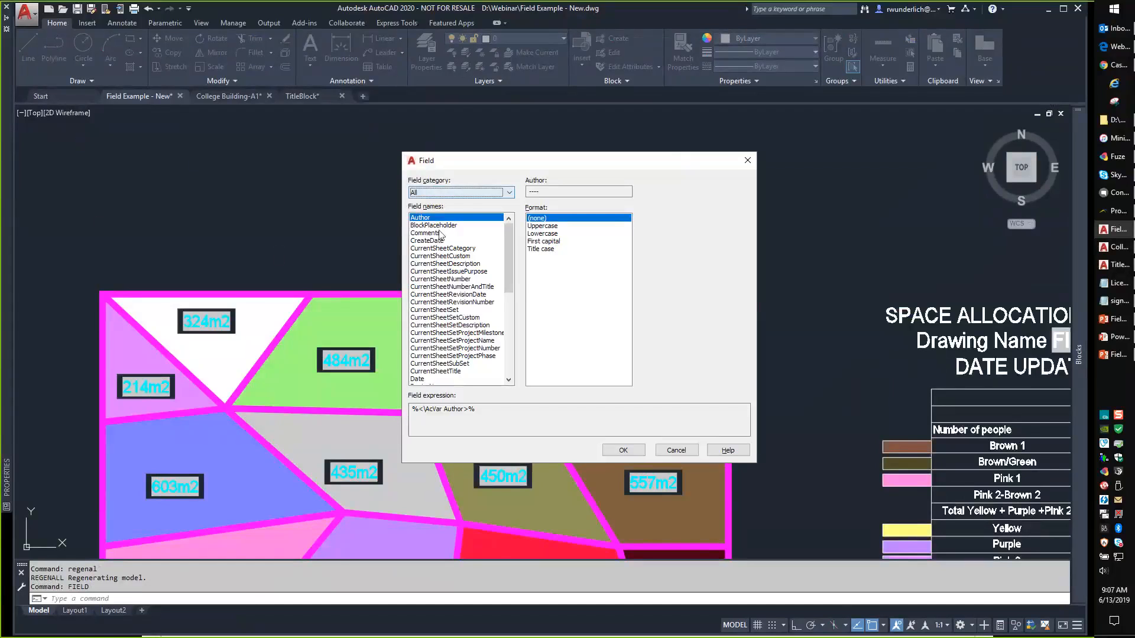
click(465, 193)
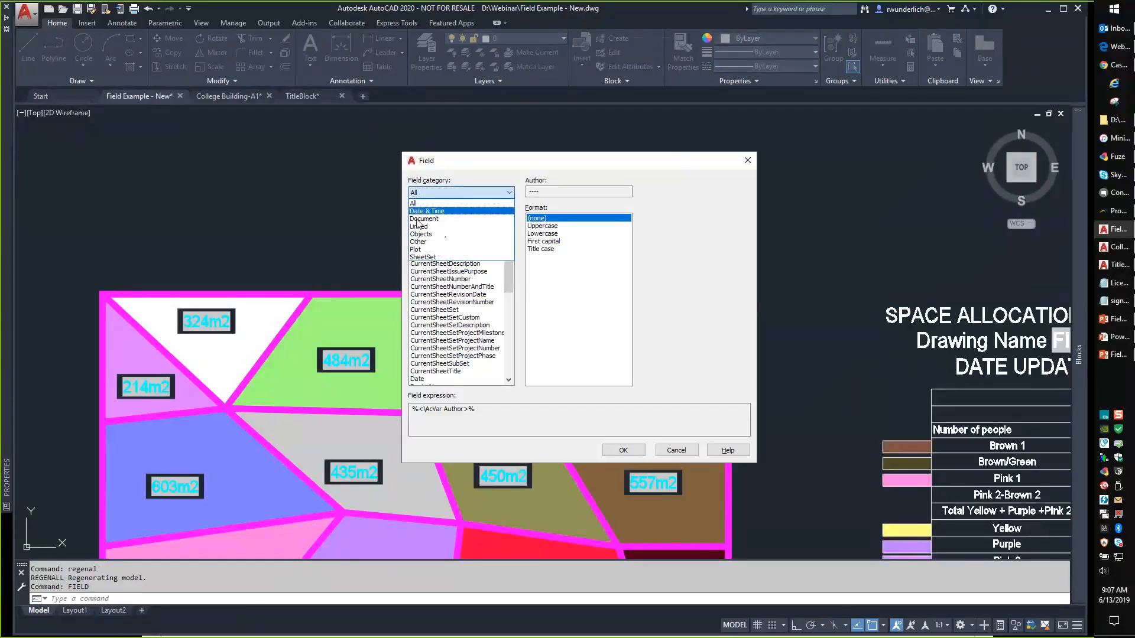
click(418, 234)
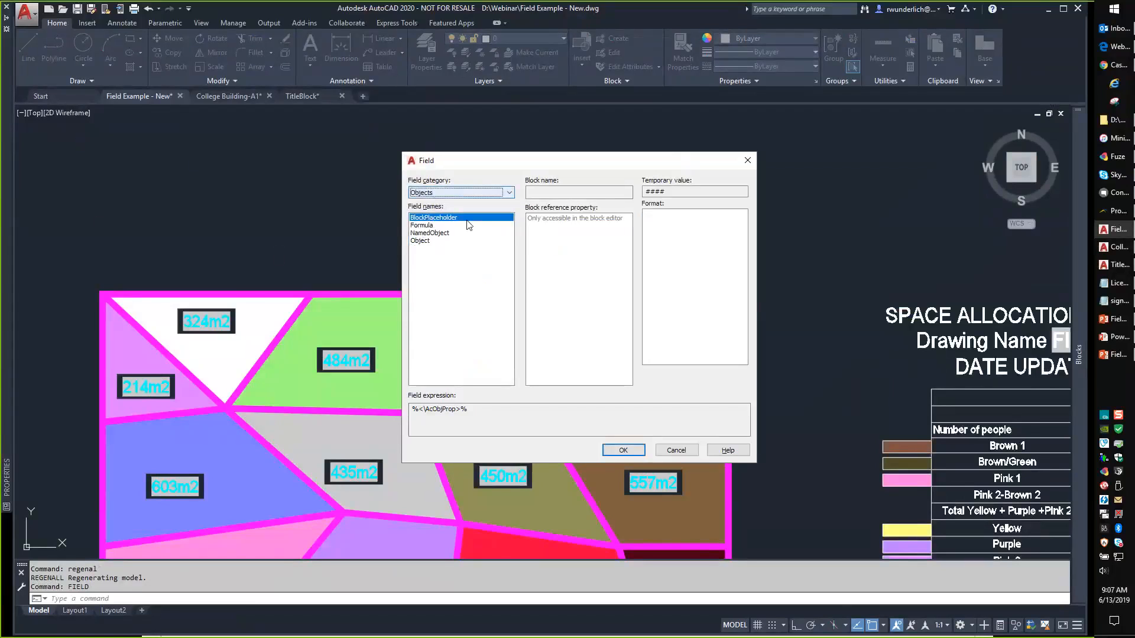
click(428, 226)
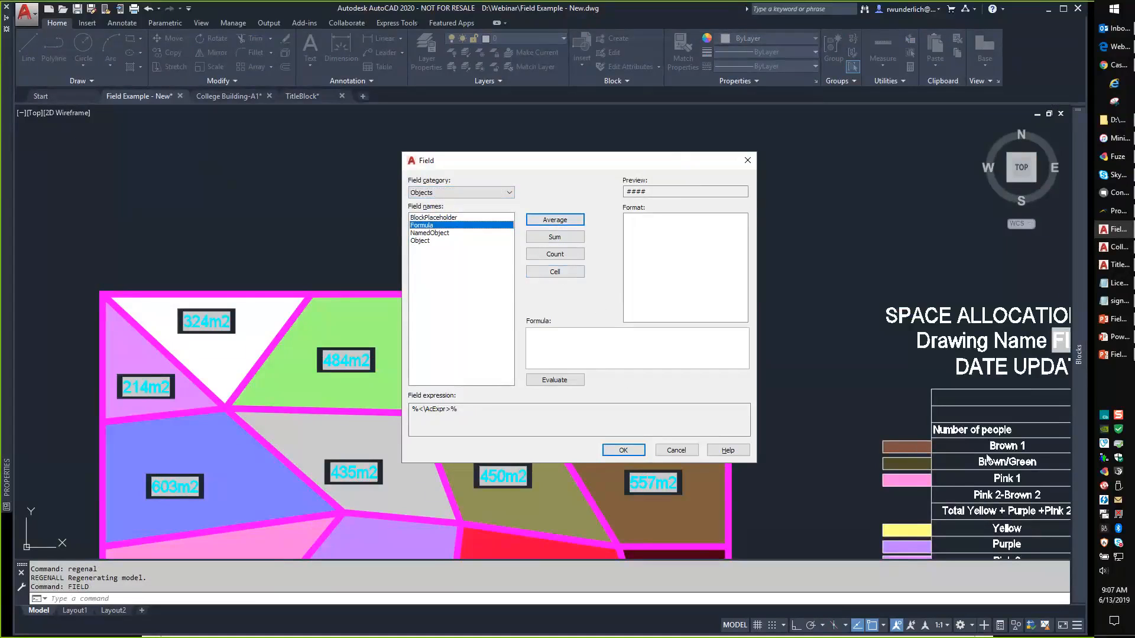
click(437, 234)
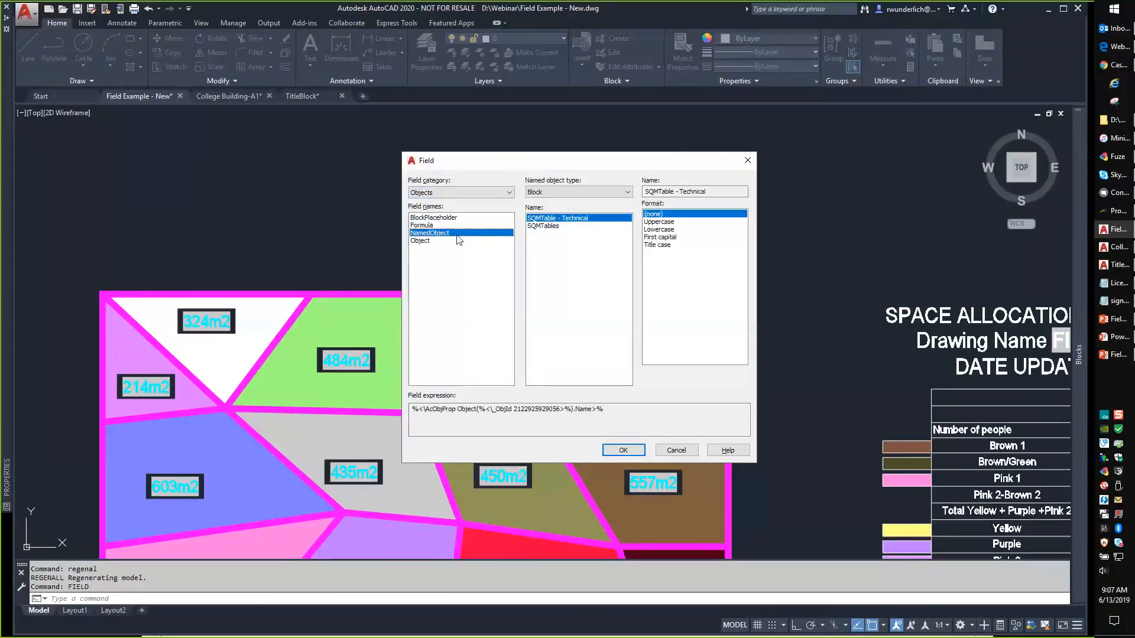
click(419, 241)
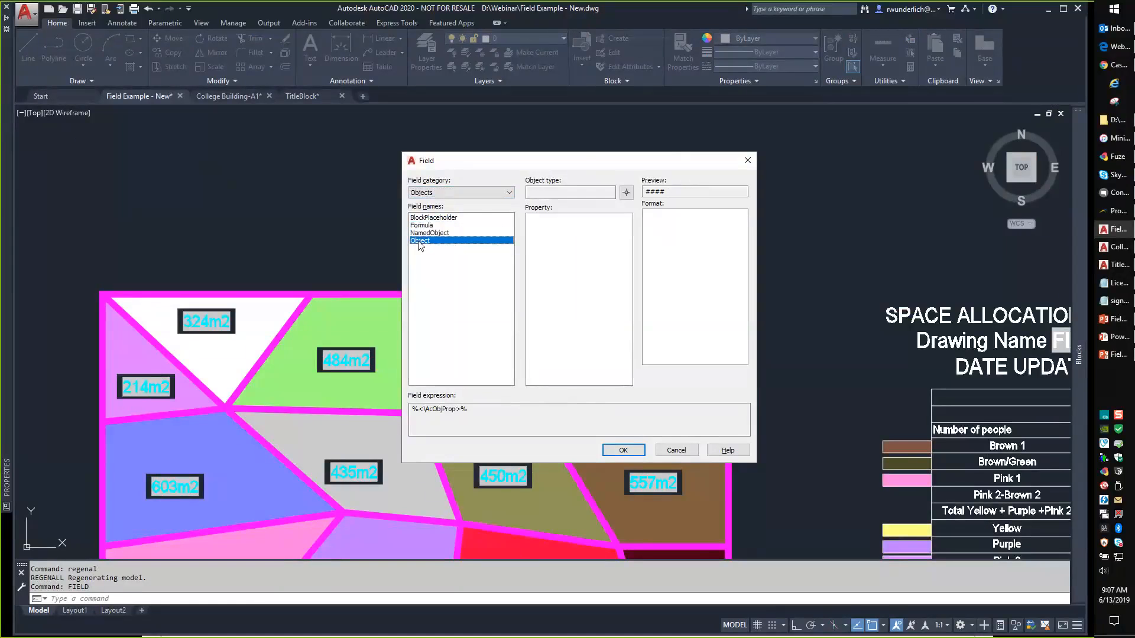
click(625, 192)
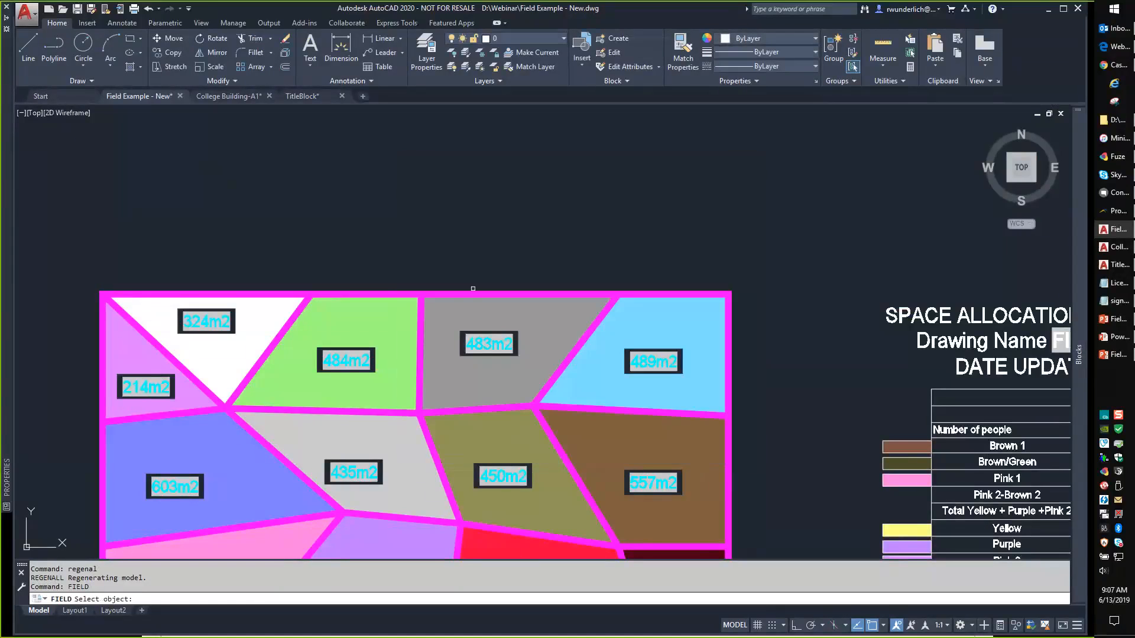
click(472, 289)
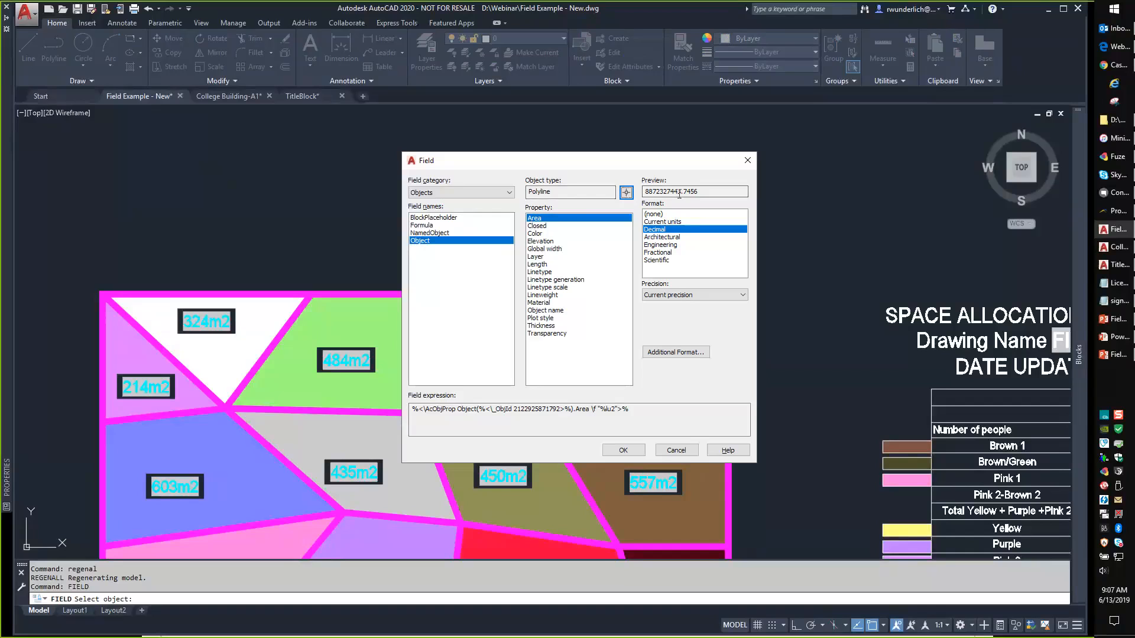
Choose the outline's Area property shown in Decimal format.
click(537, 226)
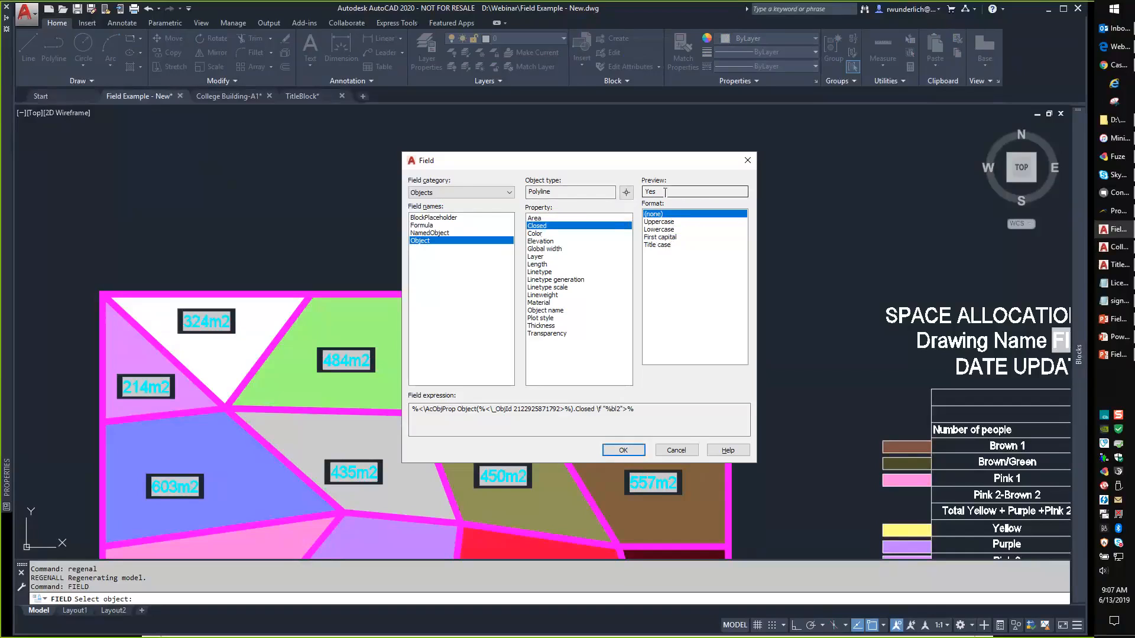
click(543, 234)
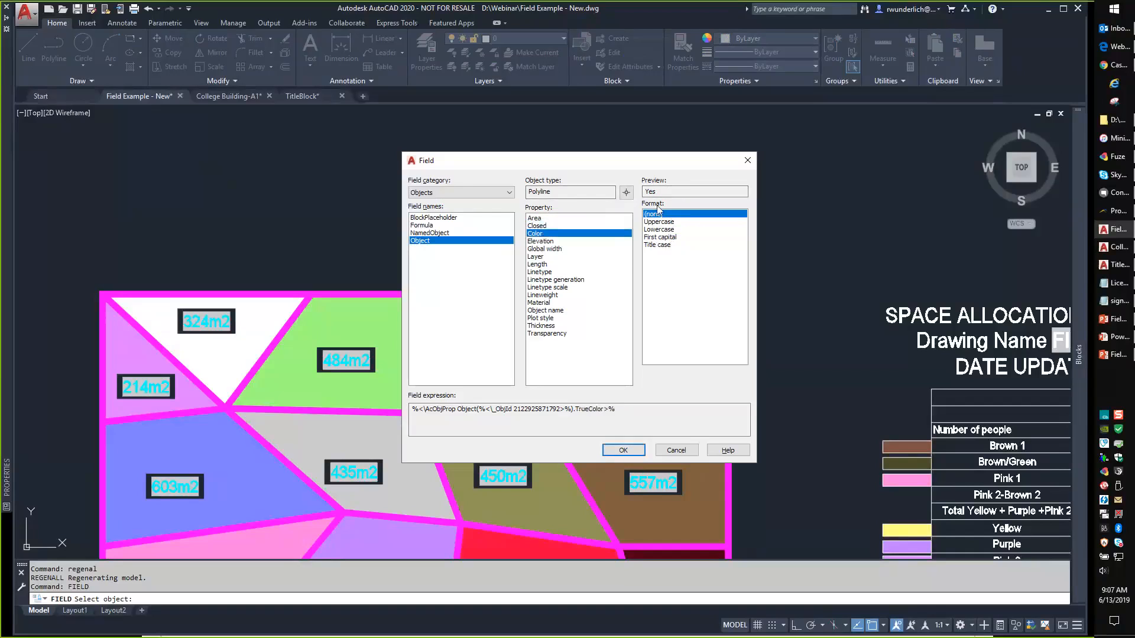
click(550, 242)
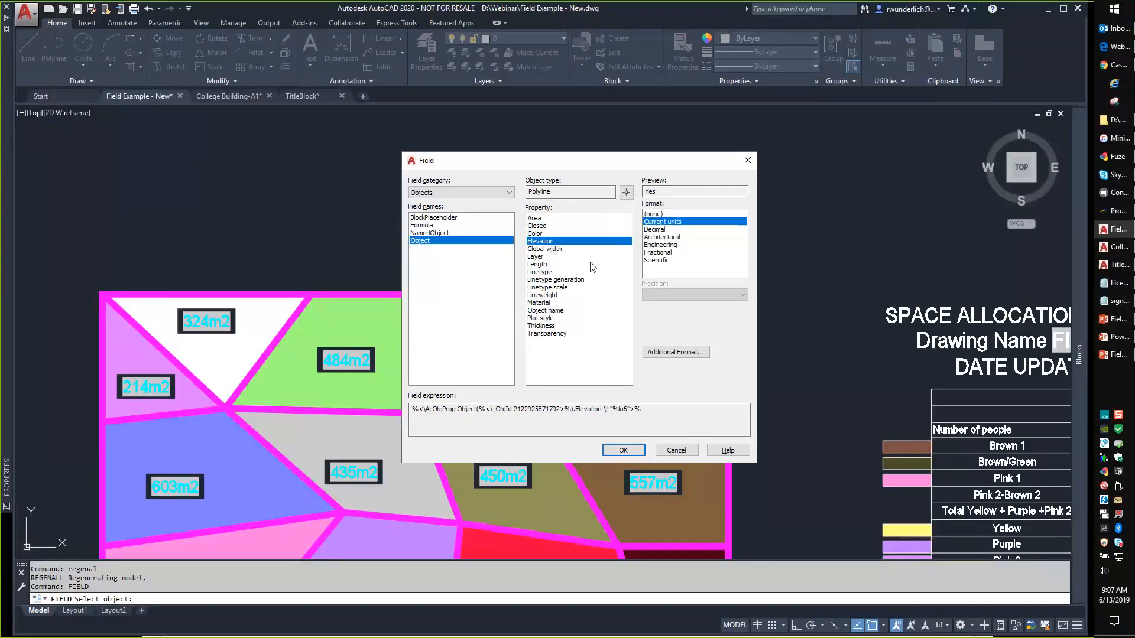
click(552, 249)
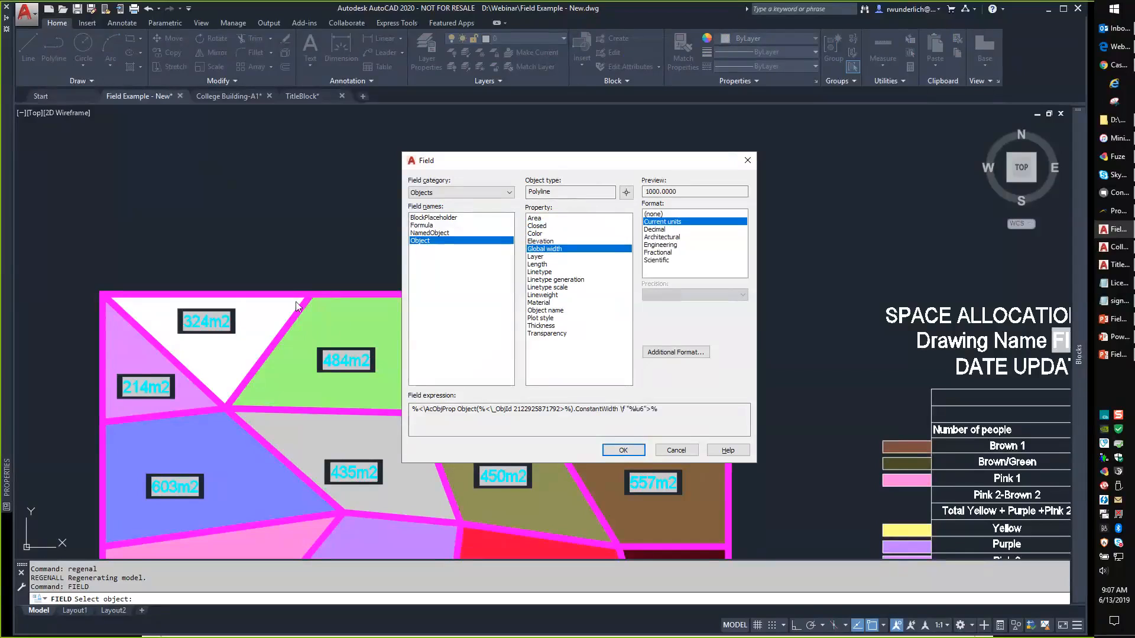
click(539, 218)
click(656, 229)
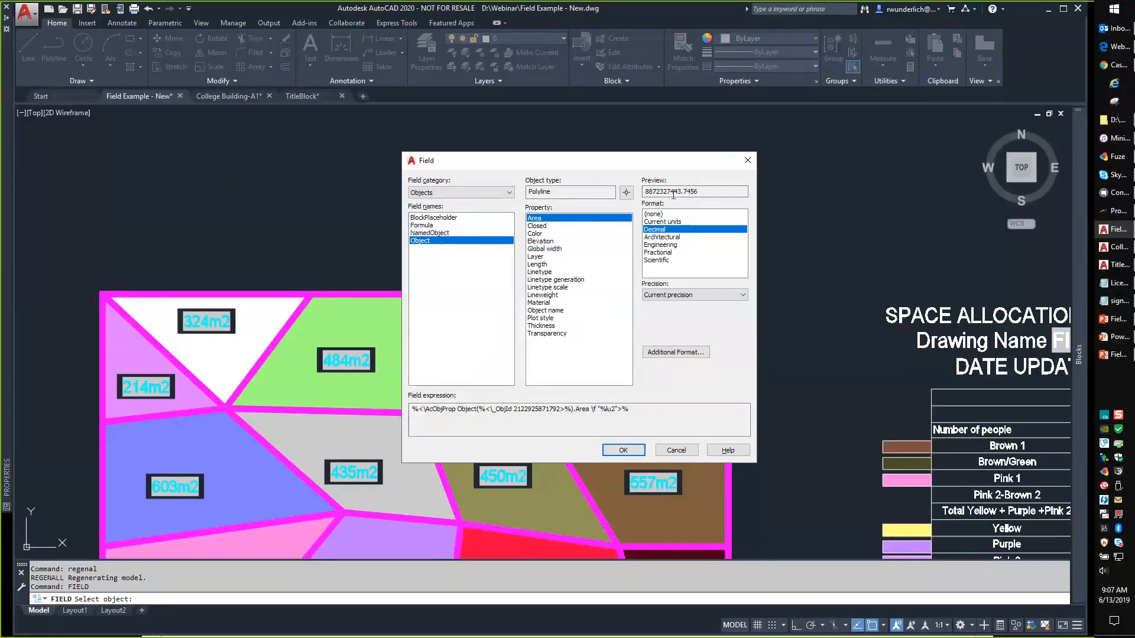
double_click(674, 193)
Settle on Decimal format with 0.0 precision for the area and open Additional Format.
click(676, 222)
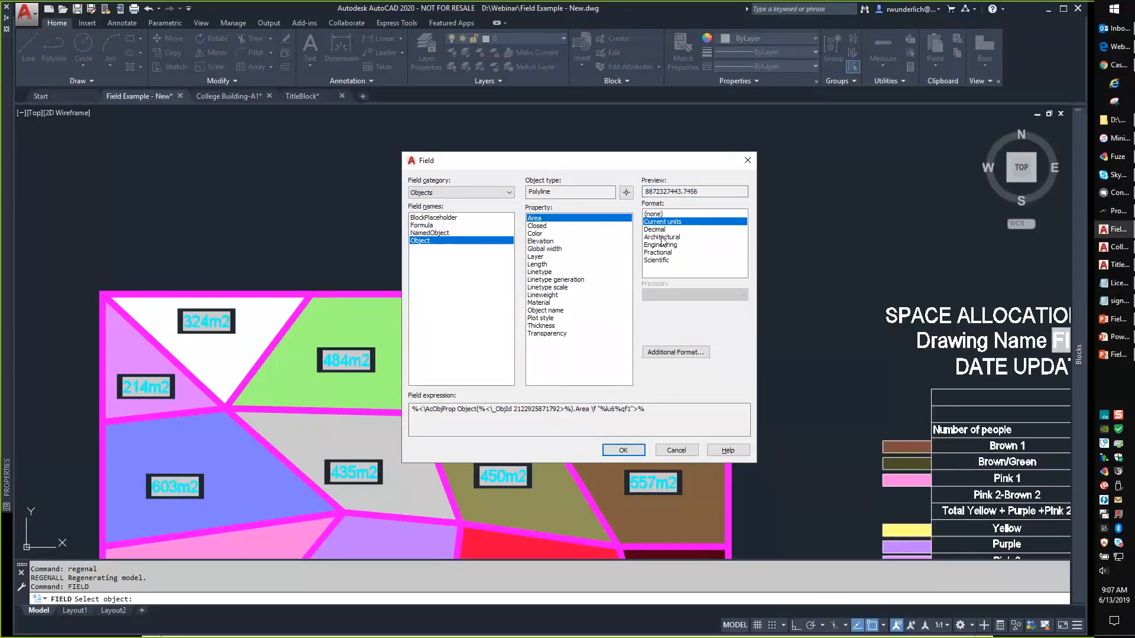
click(662, 237)
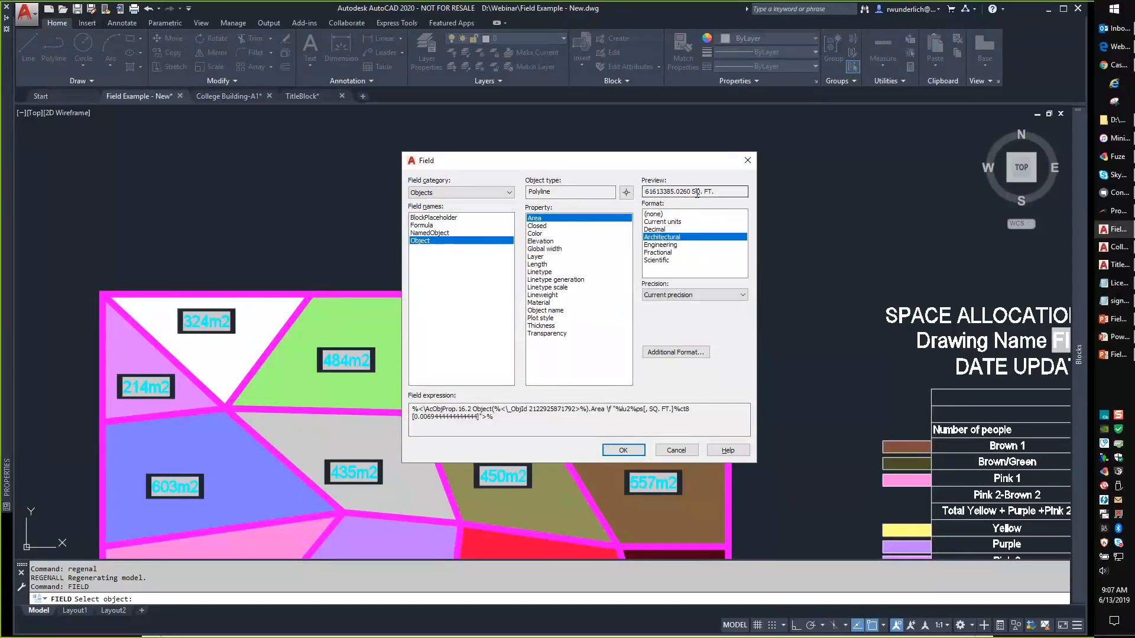
click(655, 229)
click(693, 294)
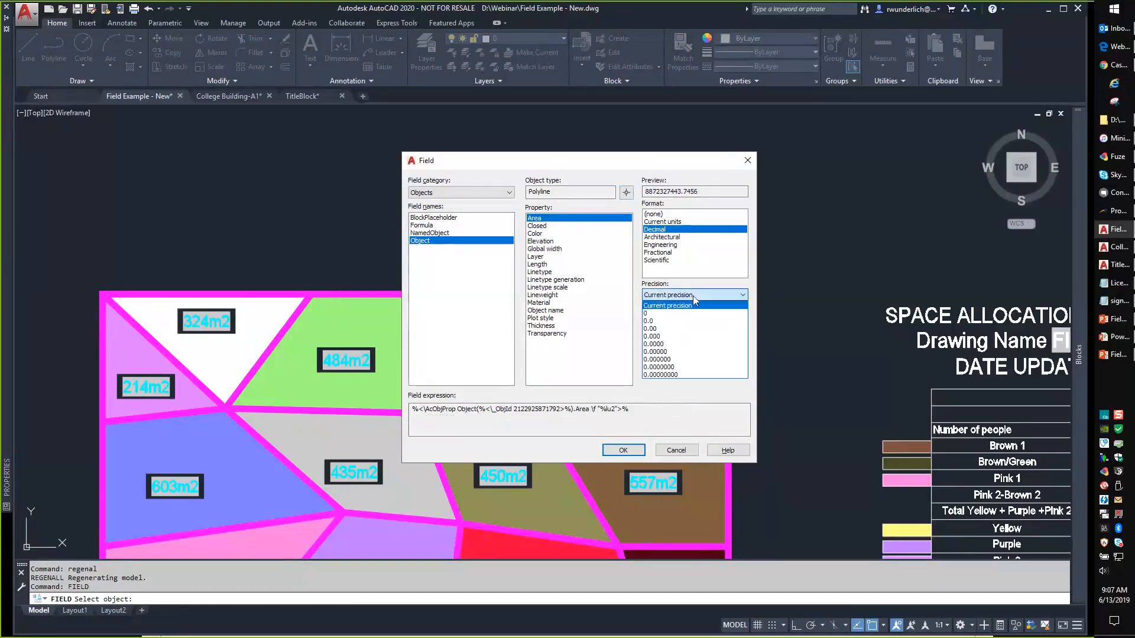
click(656, 321)
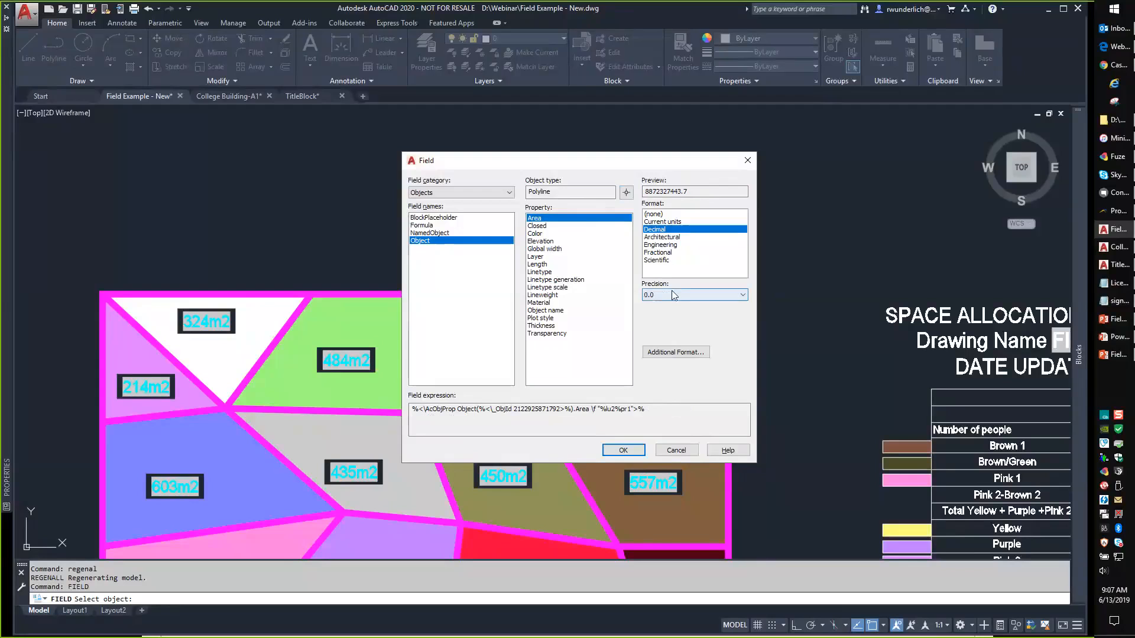
click(666, 348)
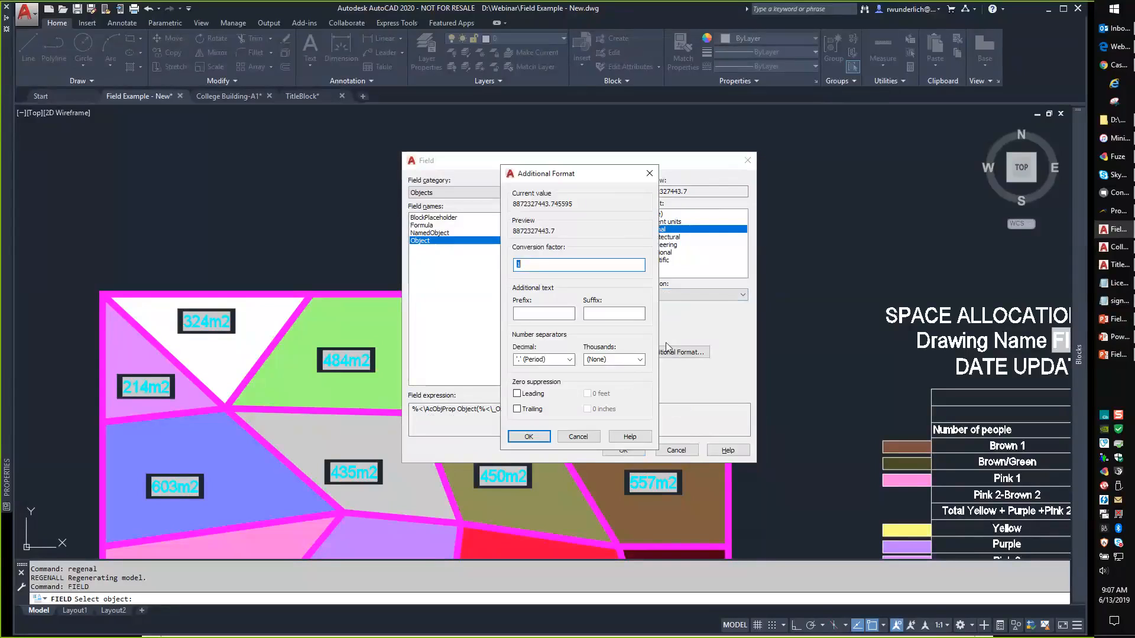
Apply a .000001 conversion factor and M2 suffix so the field reads 8872.3 M2, and accept it.
click(539, 265)
key(BackSpace)
text(.000001)
click(608, 314)
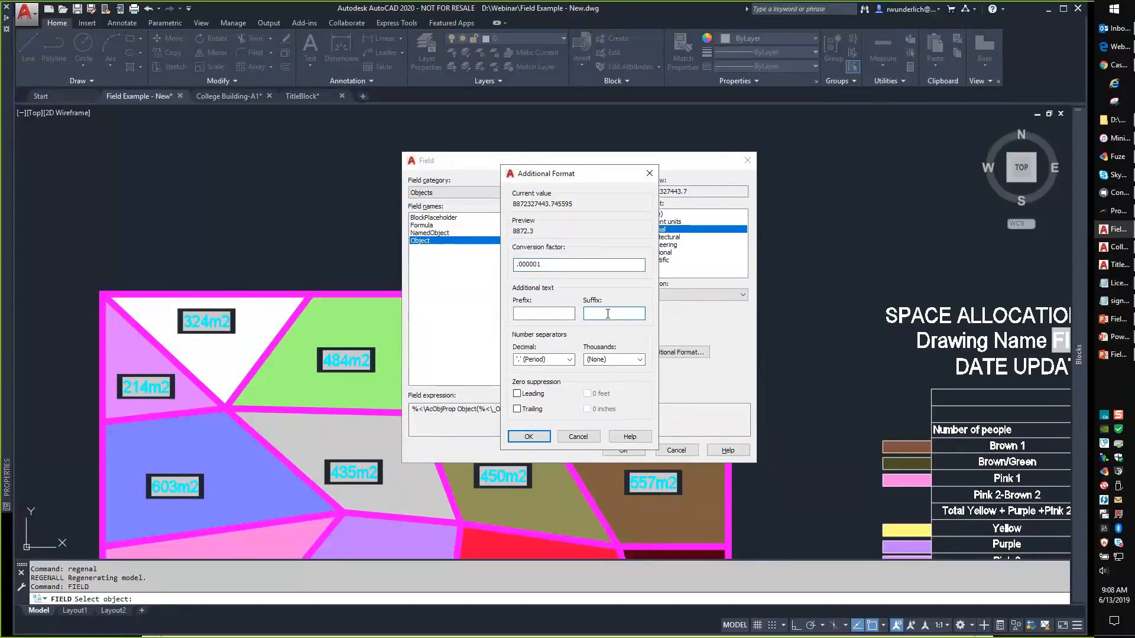
text(M2)
click(530, 436)
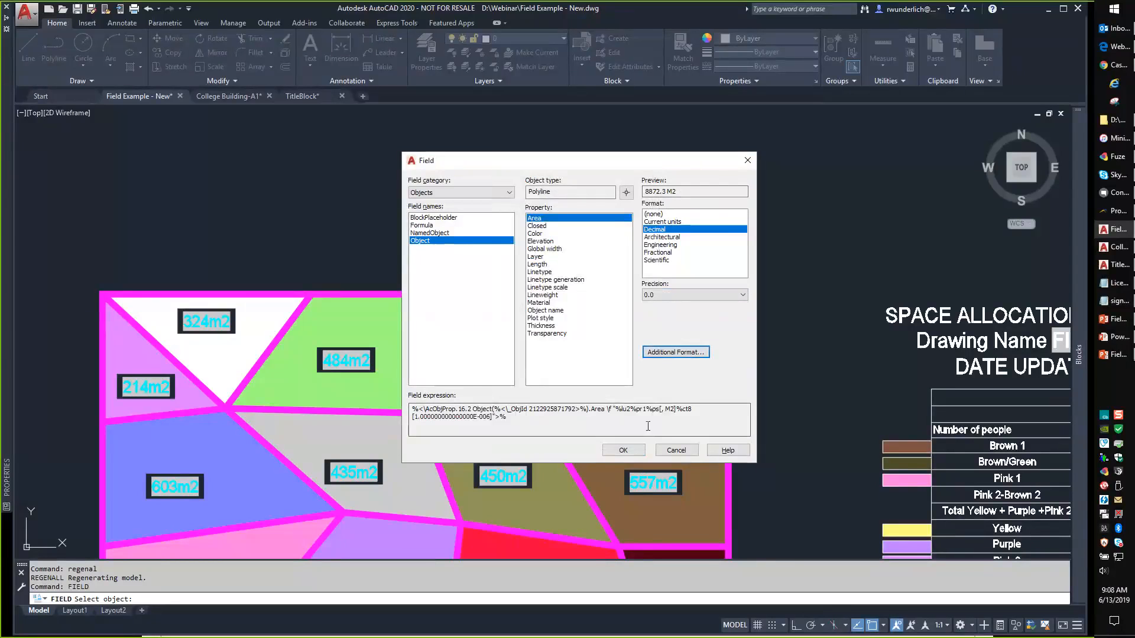
click(623, 450)
scroll(568, 230, up, 5)
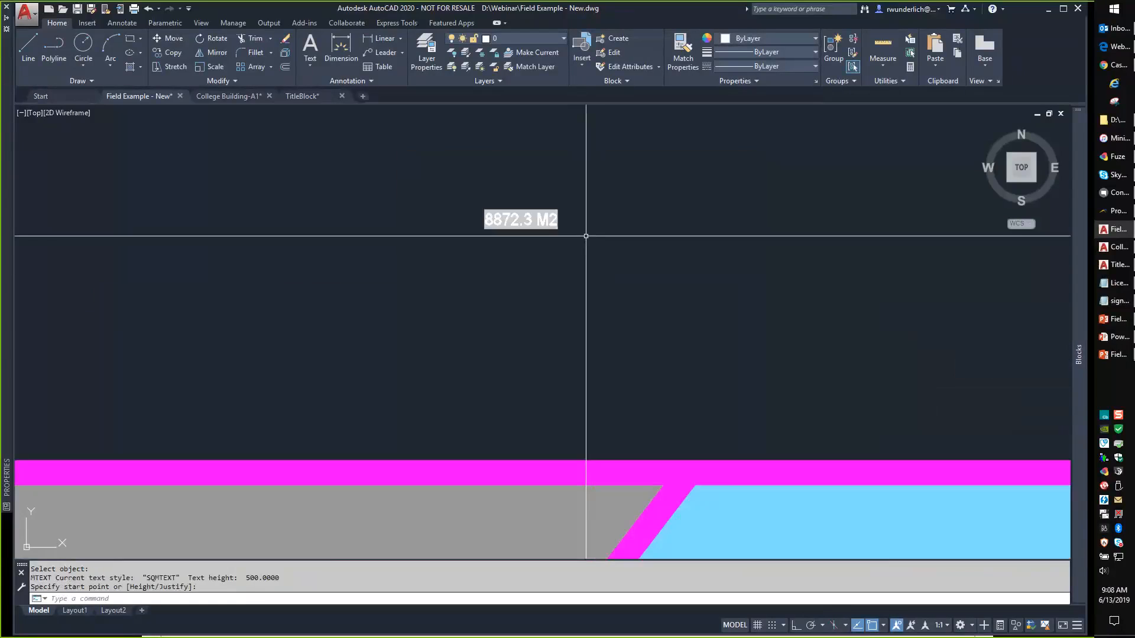
Place the area field text and stretch the magenta outline's top-right corner down and left.
click(425, 197)
scroll(476, 201, down, 4)
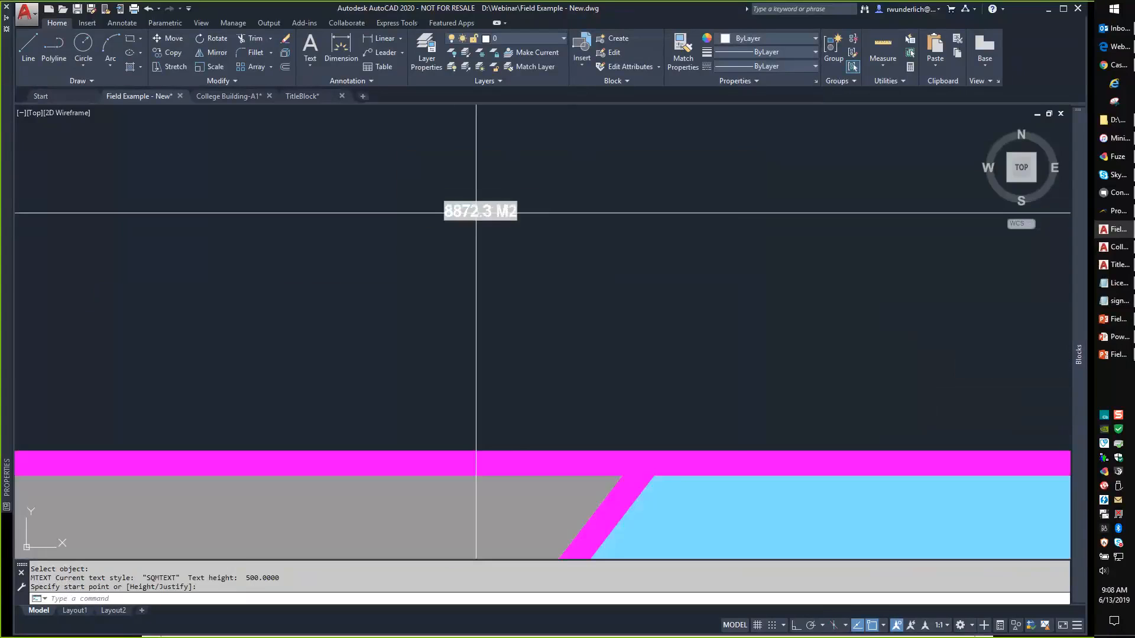
click(501, 309)
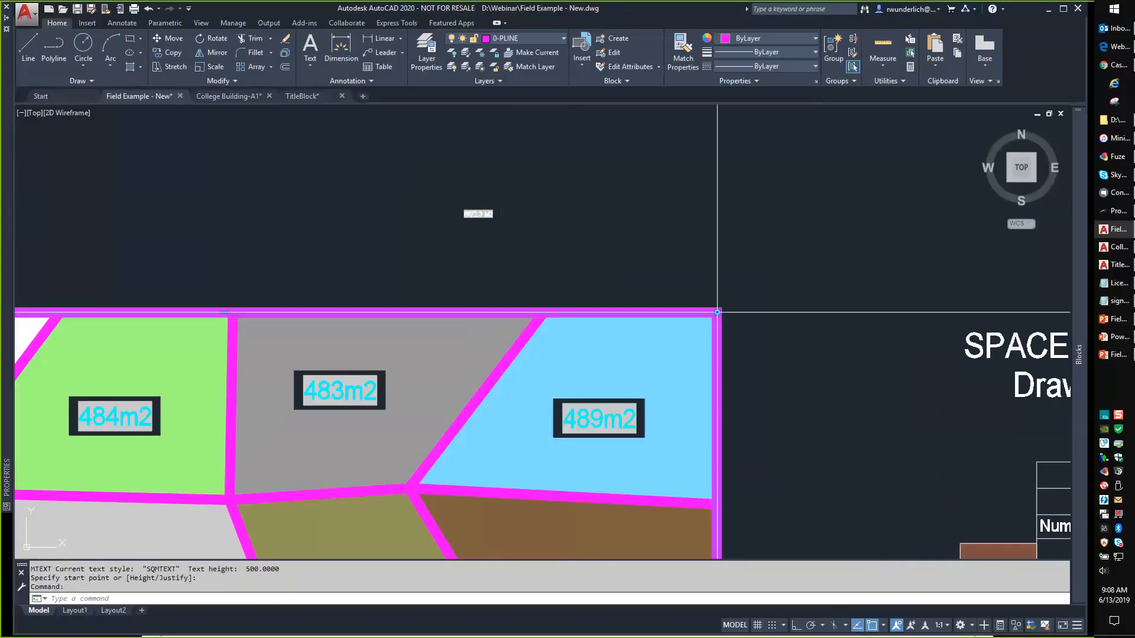
click(717, 312)
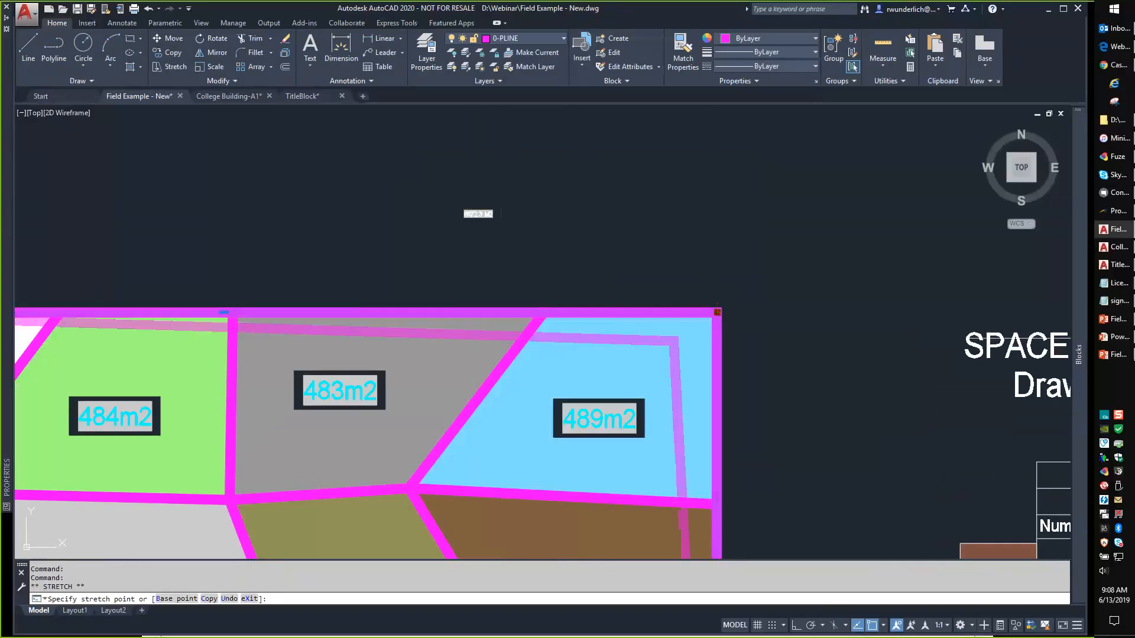
click(672, 342)
Regenerate to see the updated area, then undo the stretch.
scroll(471, 219, up, 4)
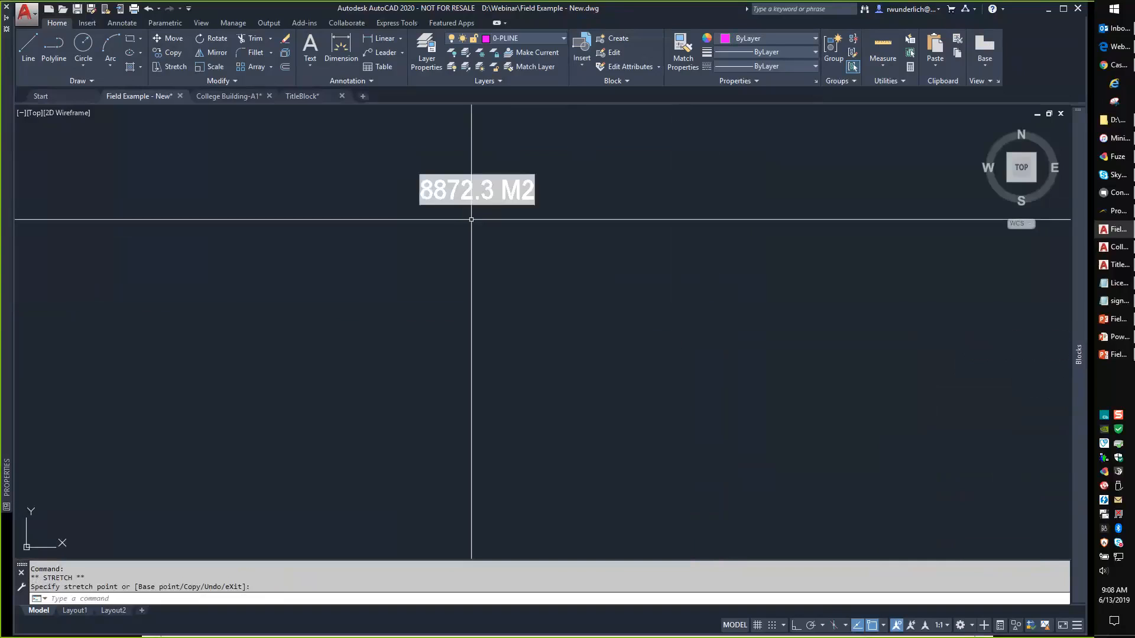
text(re)
key(Return)
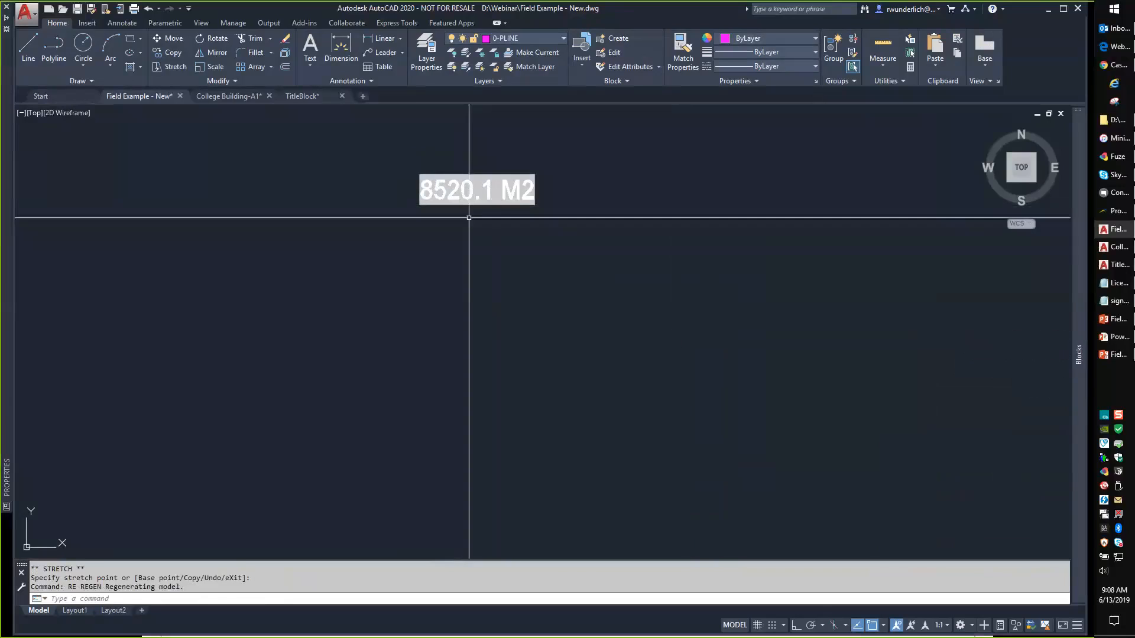
scroll(509, 241, down, 5)
scroll(570, 263, down, 2)
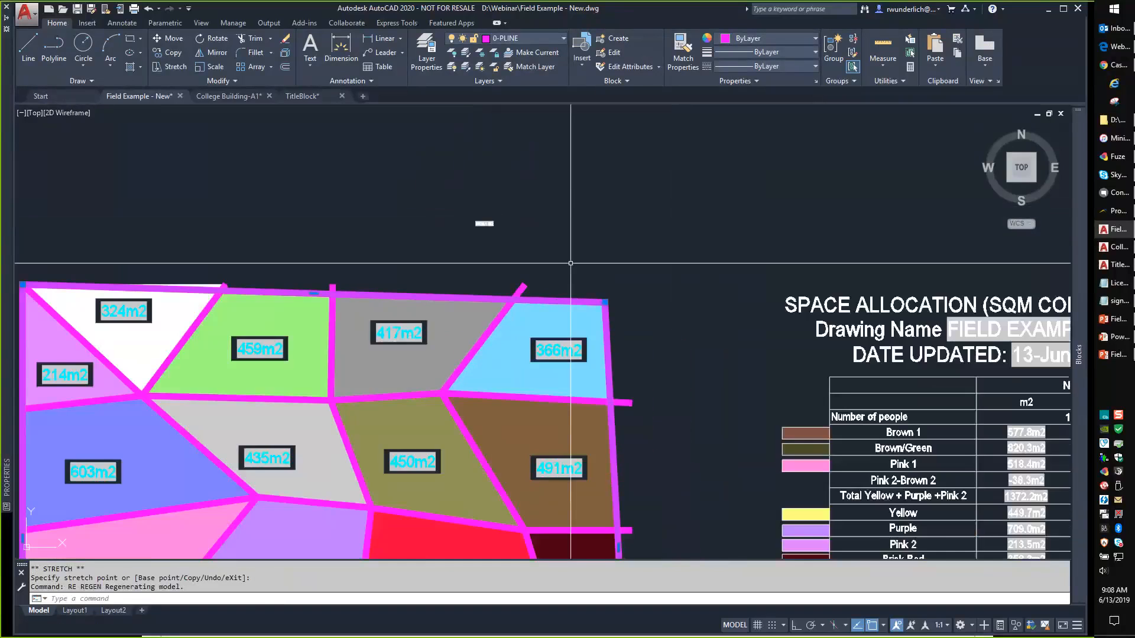
key(ctrl+z)
key(ctrl+z)
key(ctrl+z)
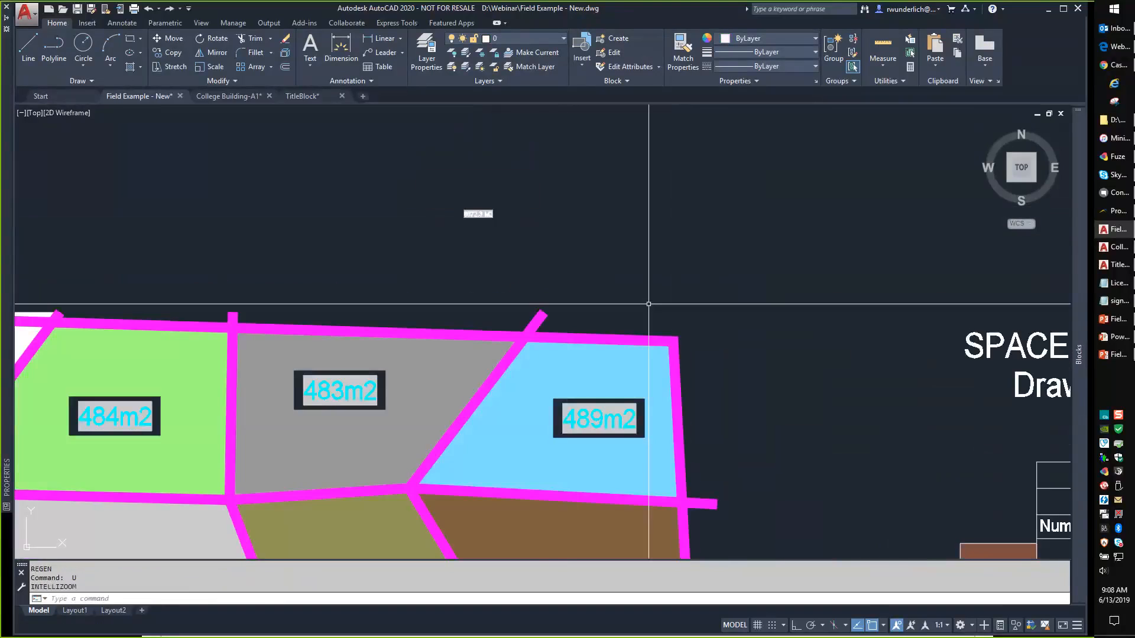
Pan to the space allocation table and open the Brown 1 area cell, leaving it unchanged.
mouse_move(1067, 455)
middle_down()
mouse_move(866, 350)
mouse_move(356, 157)
middle_up()
scroll(357, 157, down, 2)
middle_drag(484, 148, 488, 203)
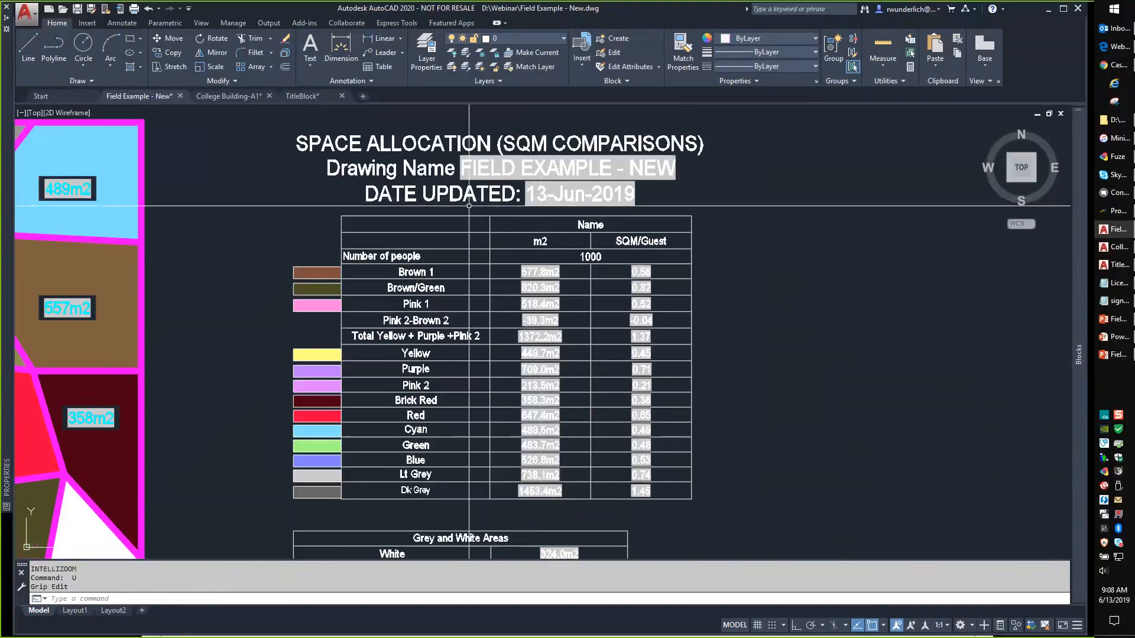
scroll(623, 341, up, 2)
click(553, 230)
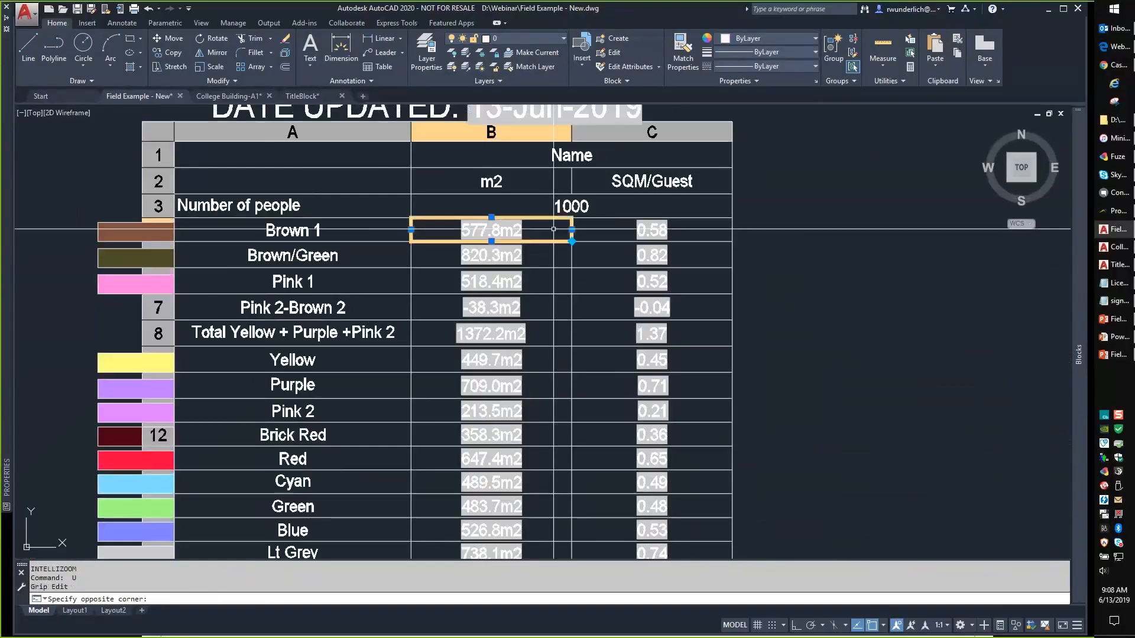
double_click(553, 230)
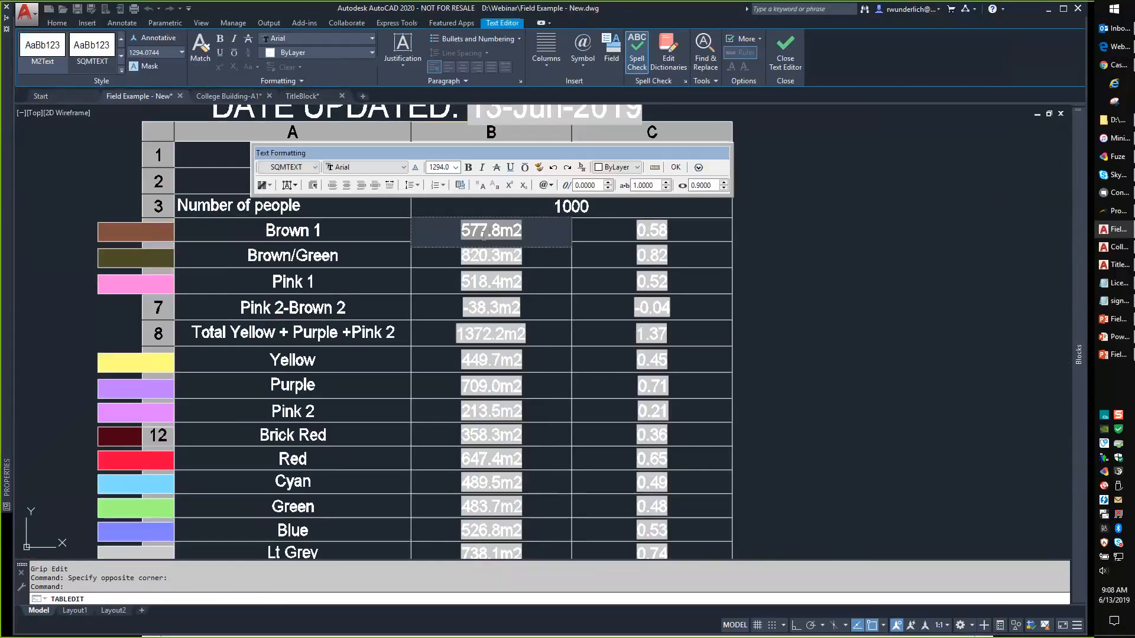
key(Escape)
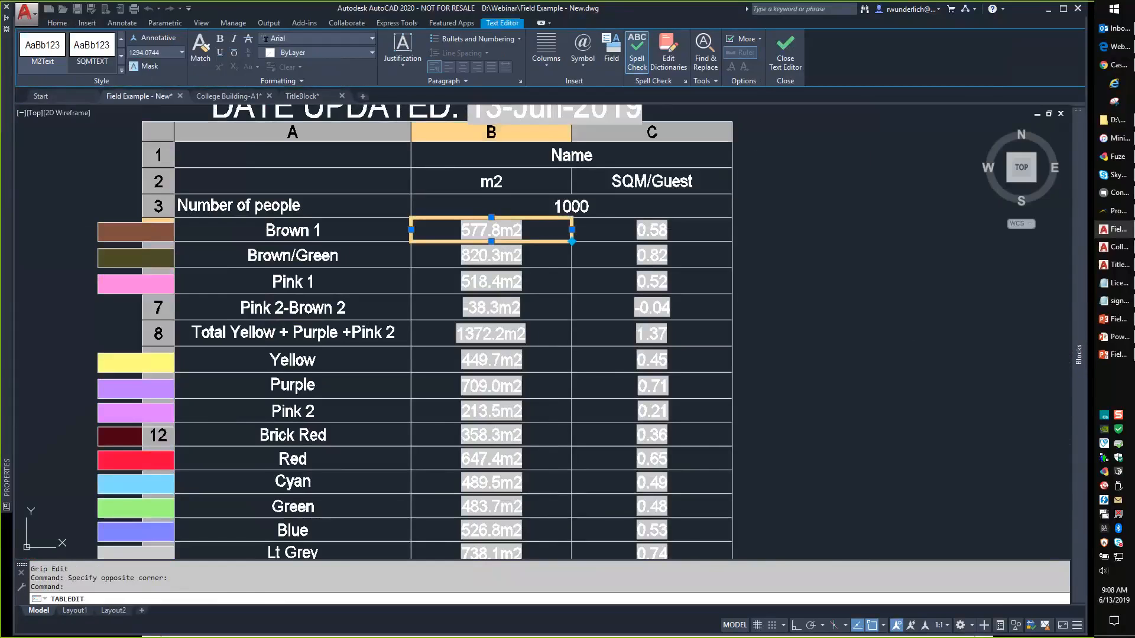
key(Escape)
scroll(434, 293, down, 2)
key(Escape)
Frame the m2 column and delete the Brown 1 cell's value.
middle_drag(199, 270, 570, 276)
scroll(553, 271, down, 4)
scroll(467, 260, up, 3)
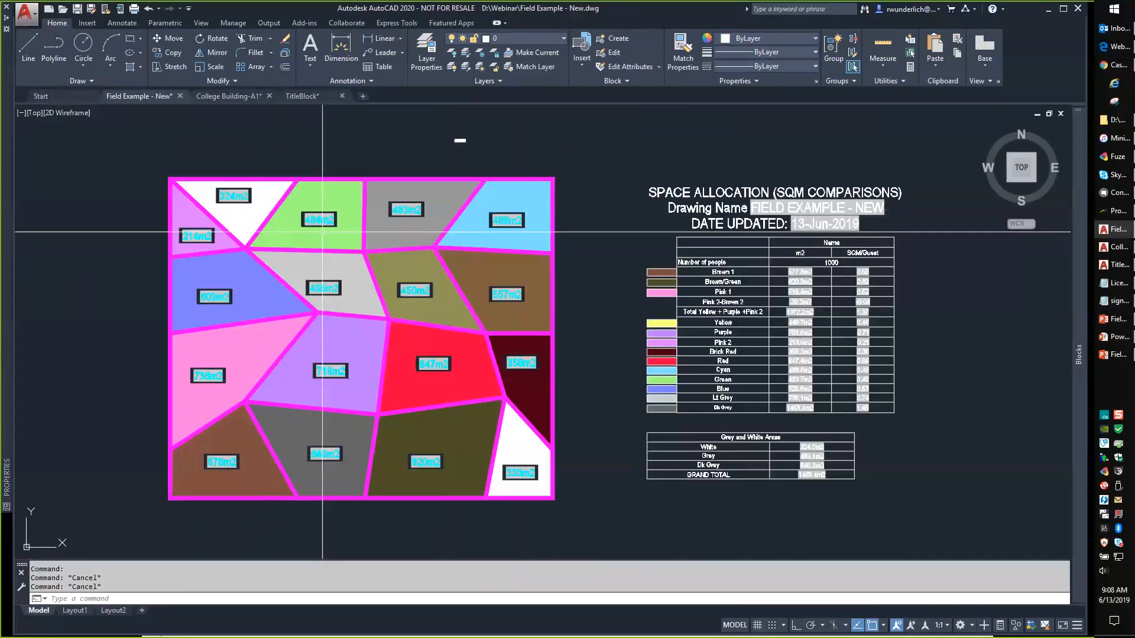
scroll(782, 261, up, 6)
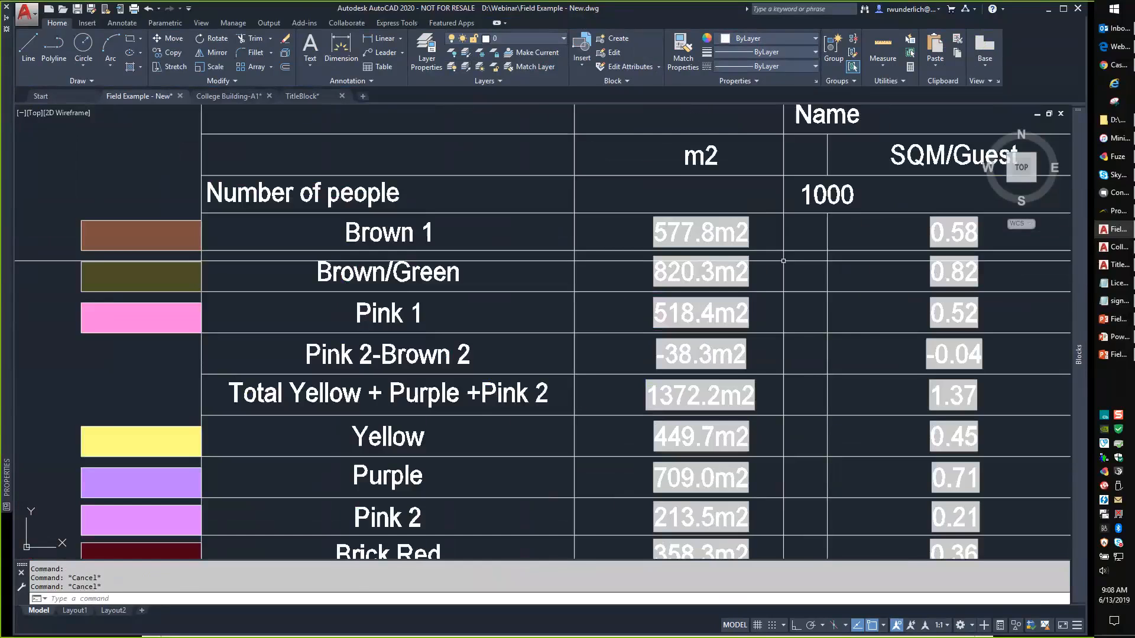
middle_drag(786, 274, 635, 305)
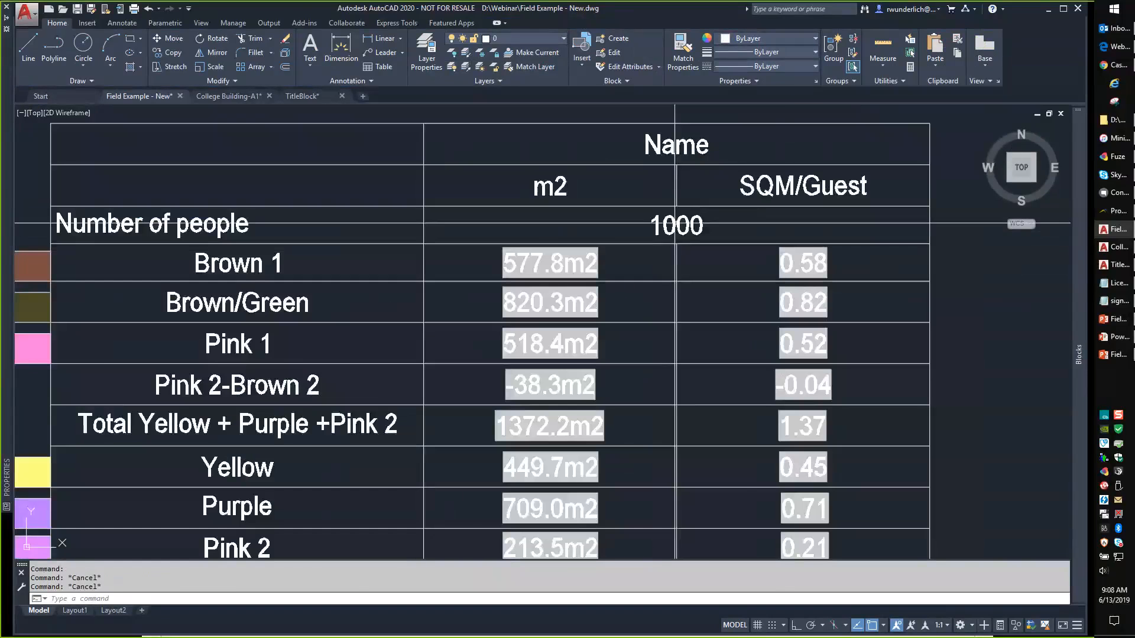
middle_drag(678, 258, 563, 231)
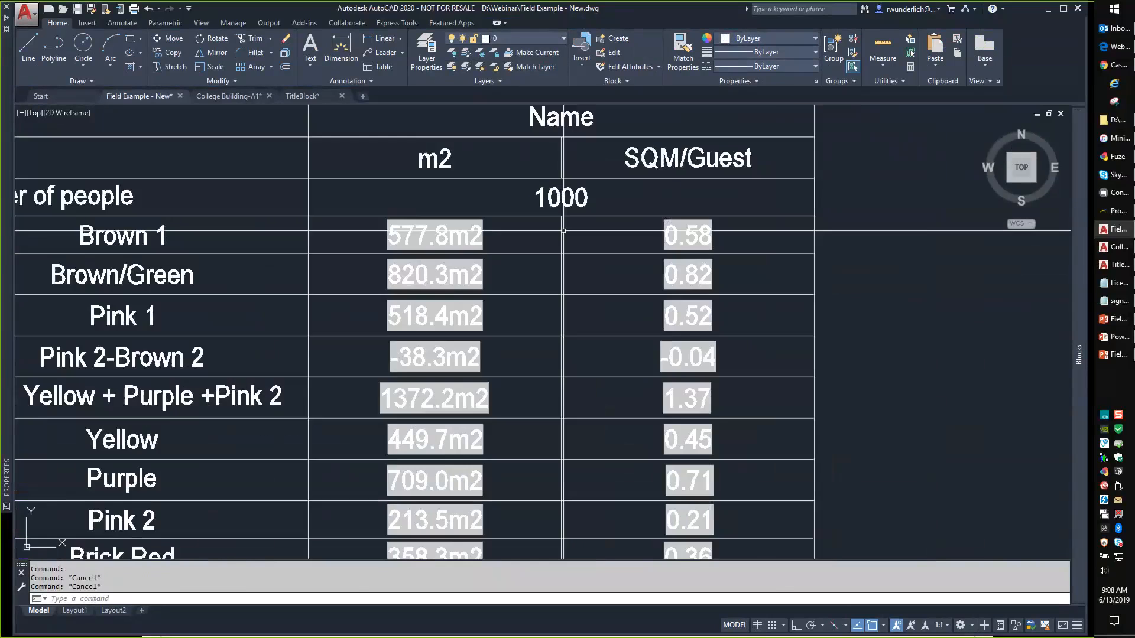
click(436, 230)
key(Delete)
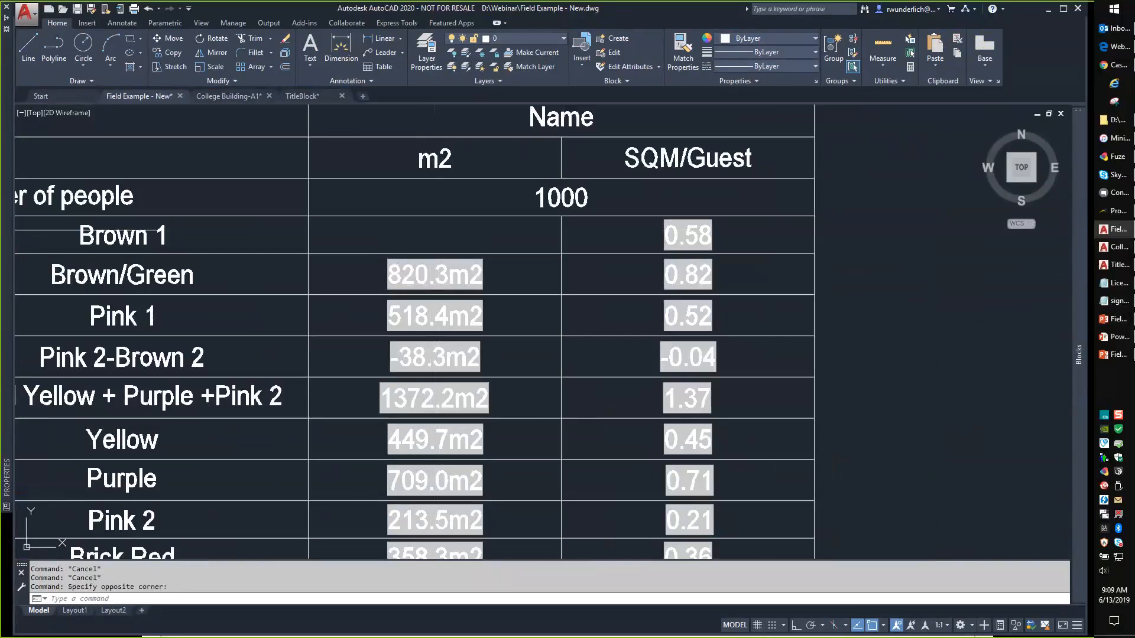
Inspect the Brown 1 m2 cell's LispVariable field settings, then close the cell editor.
double_click(442, 230)
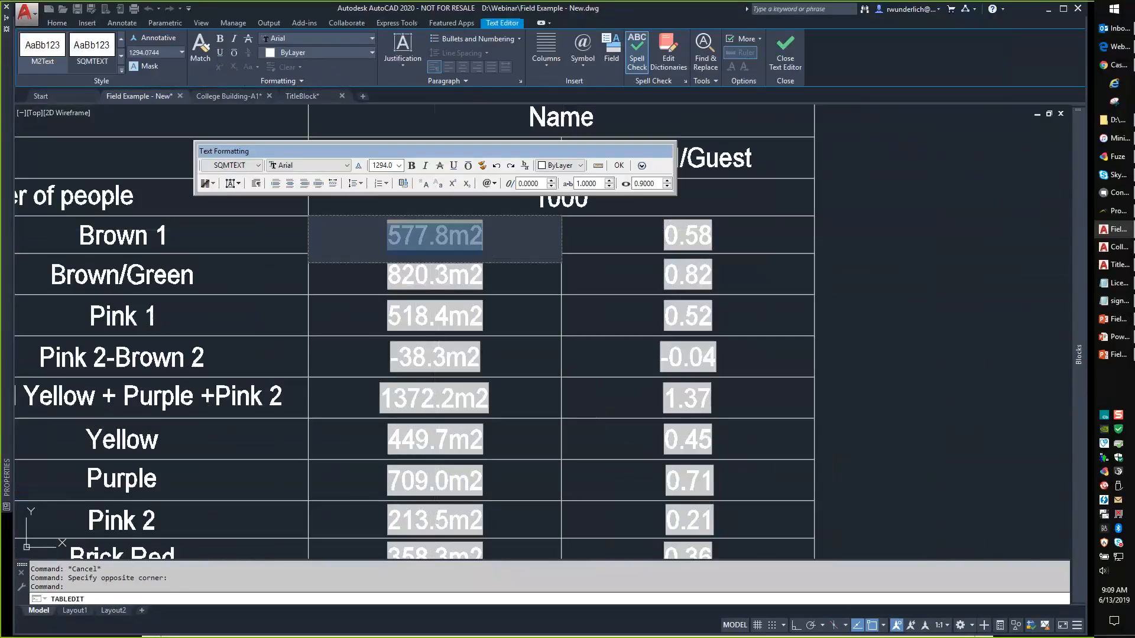
key(ctrl+f)
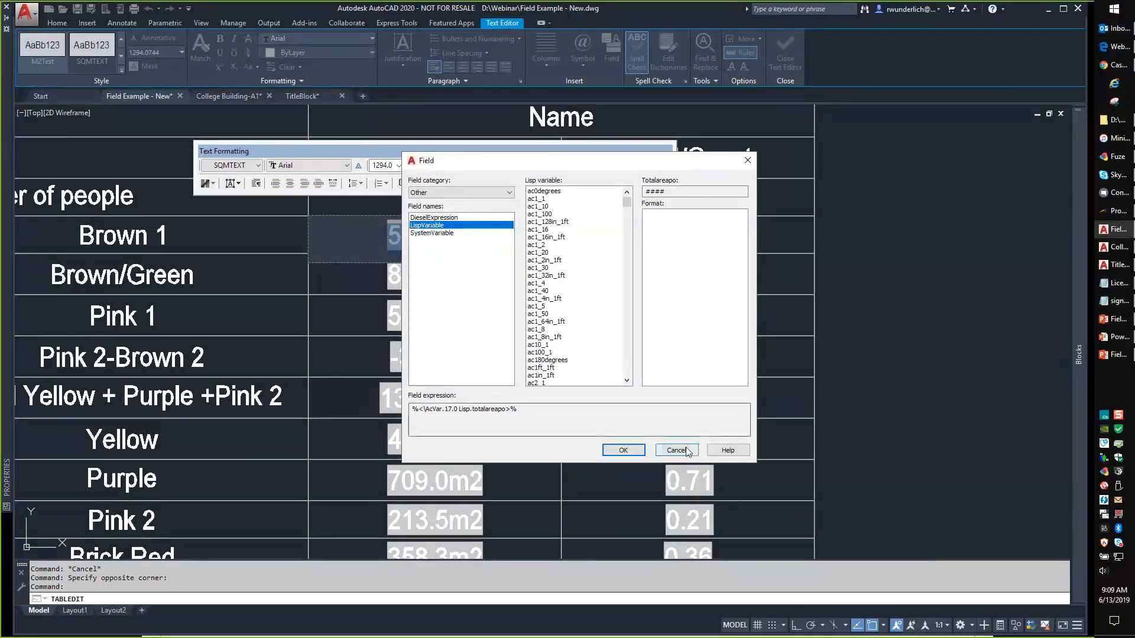
click(623, 449)
click(527, 258)
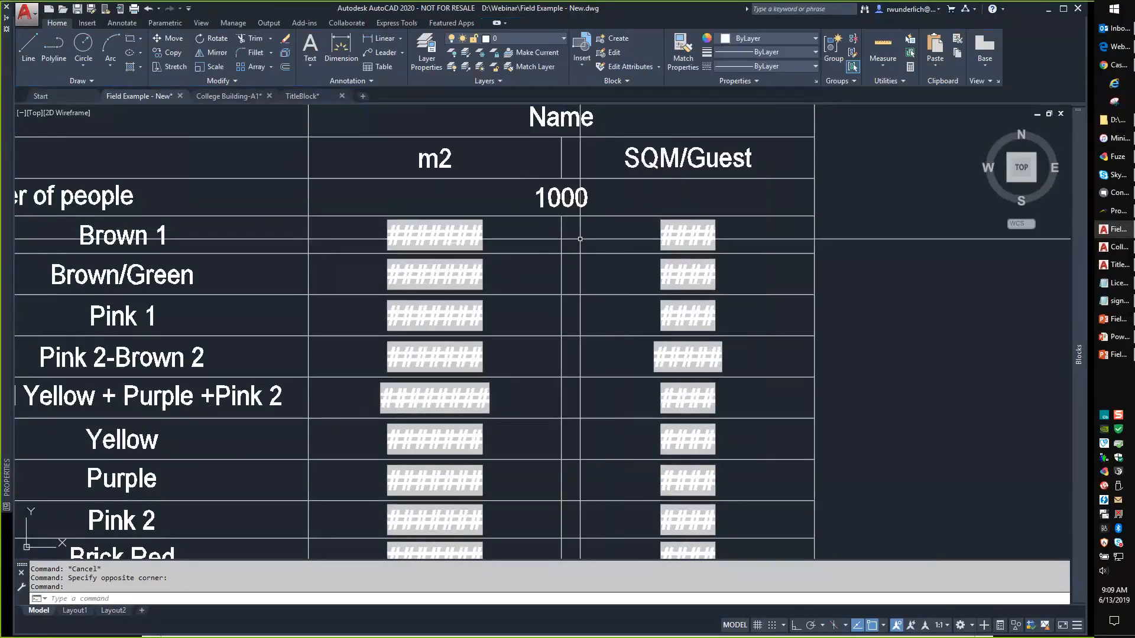
Run GETAREAT and REGENALL so table values update, e.g. Pink 1 to 736.2m2.
text(GETAREAT)
key(Return)
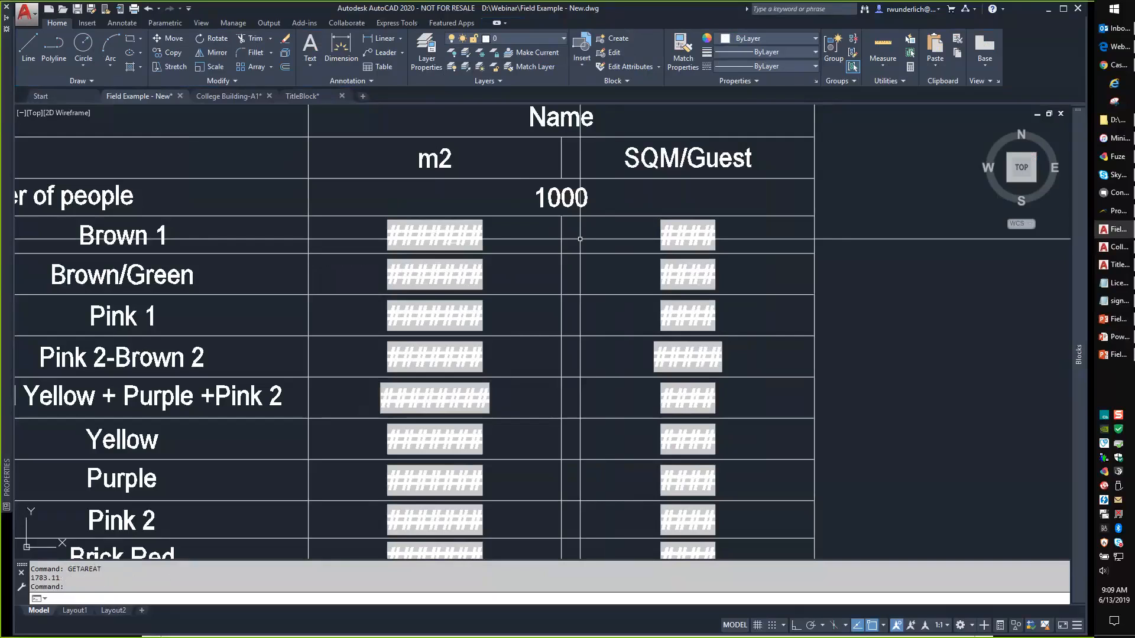
text(REGENALL)
key(Return)
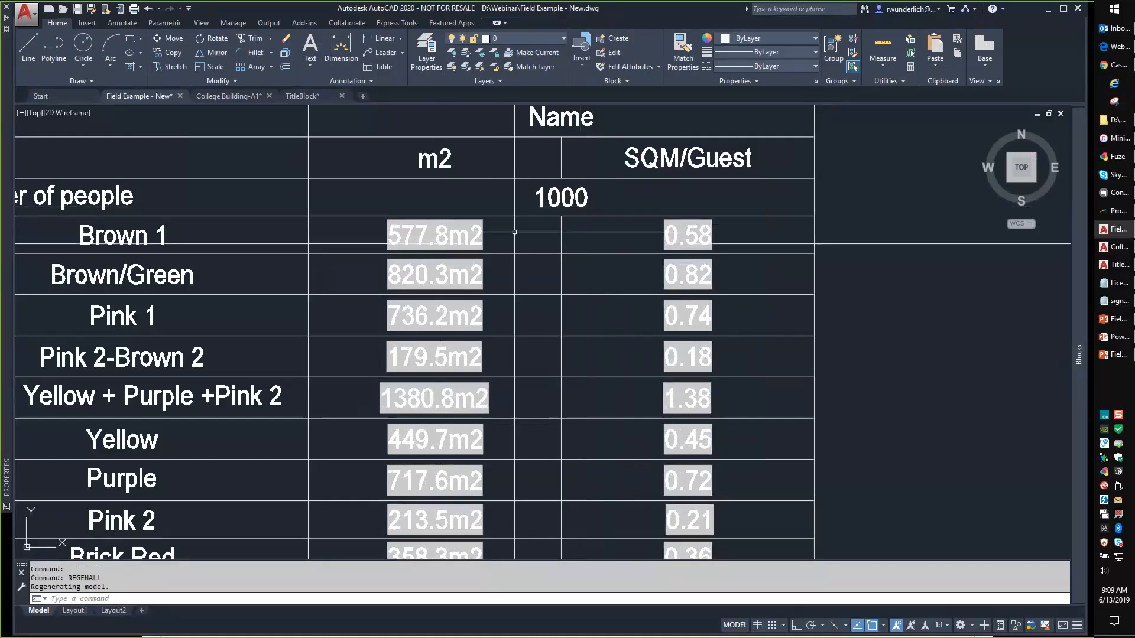
double_click(678, 233)
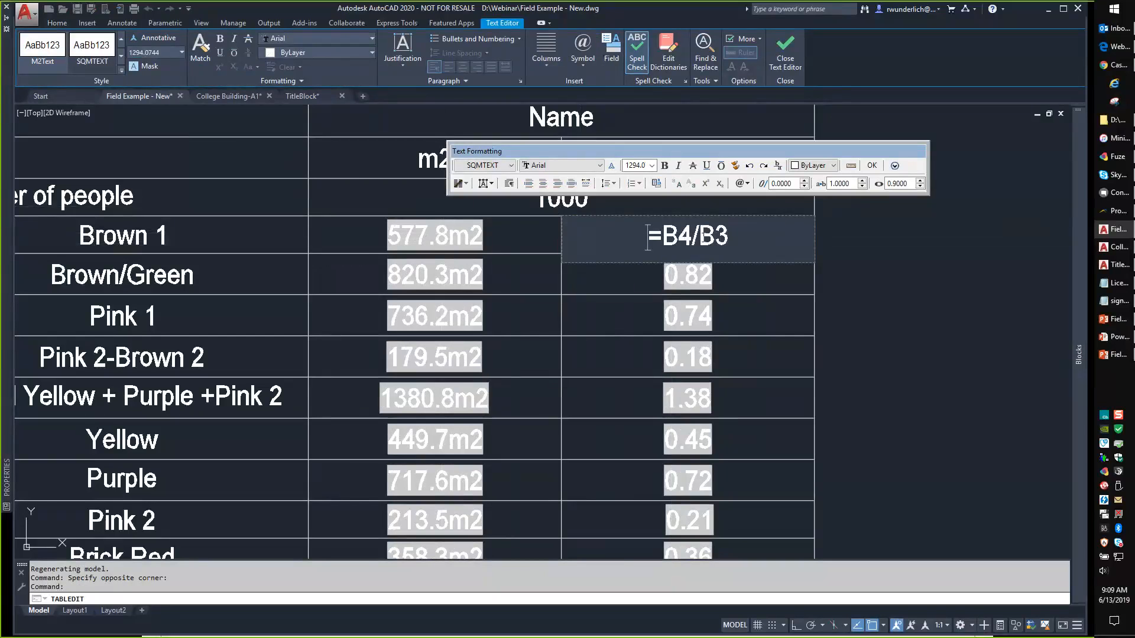
click(871, 167)
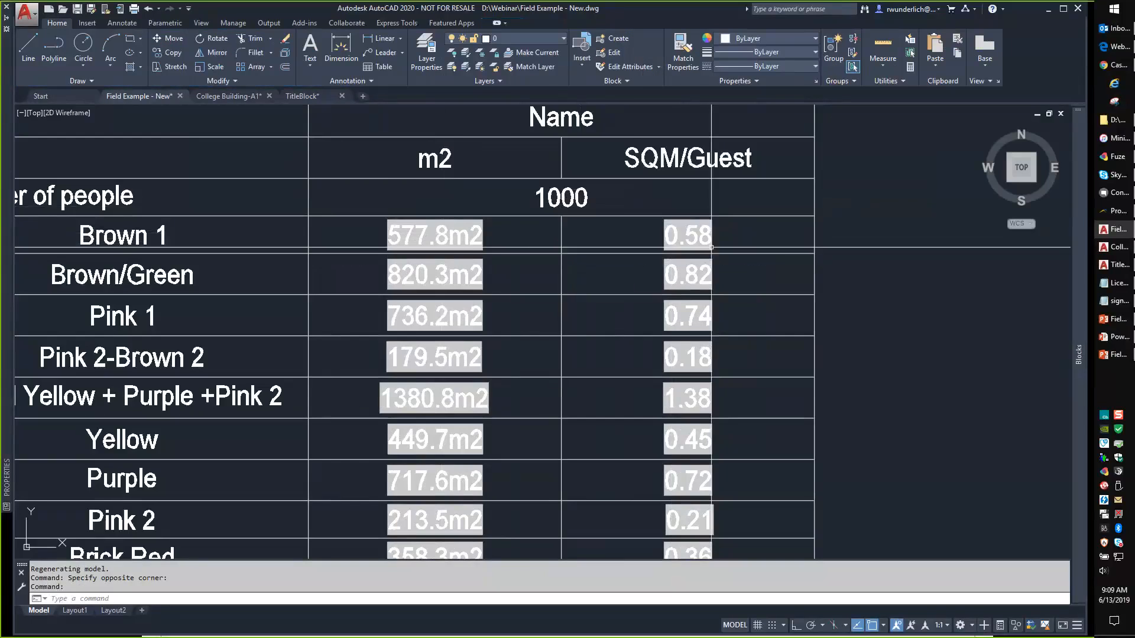
scroll(621, 252, down, 4)
middle_drag(525, 378, 608, 304)
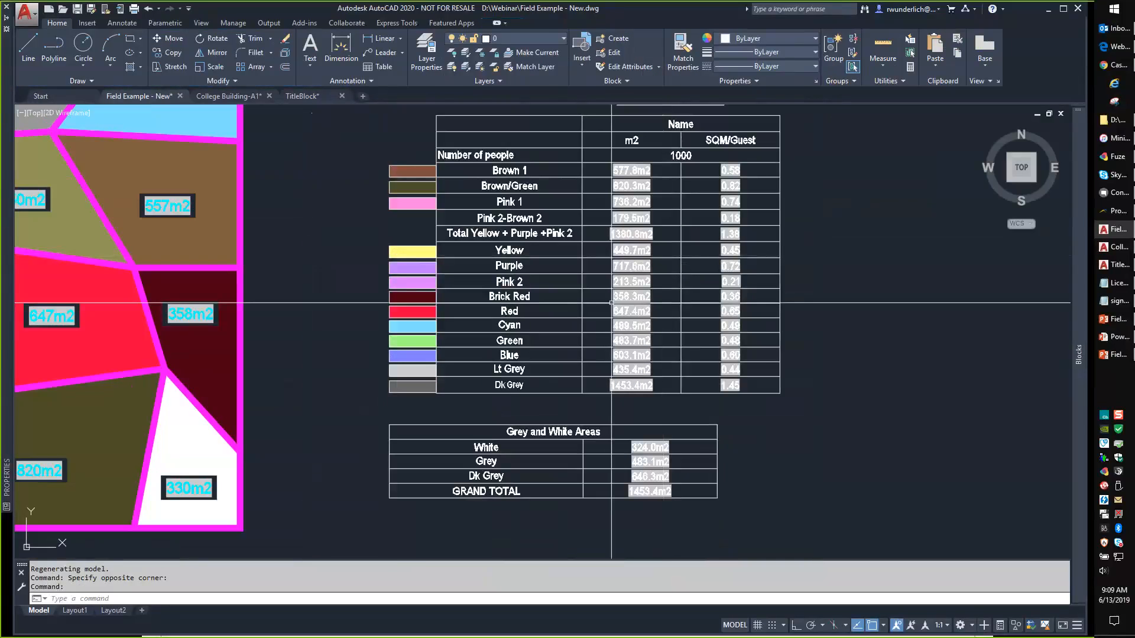
Zoom out over the plan and tables, then advance the slideshow to 'Why You Would Use Sheet Sets'.
scroll(494, 246, down, 2)
middle_drag(494, 245, 557, 307)
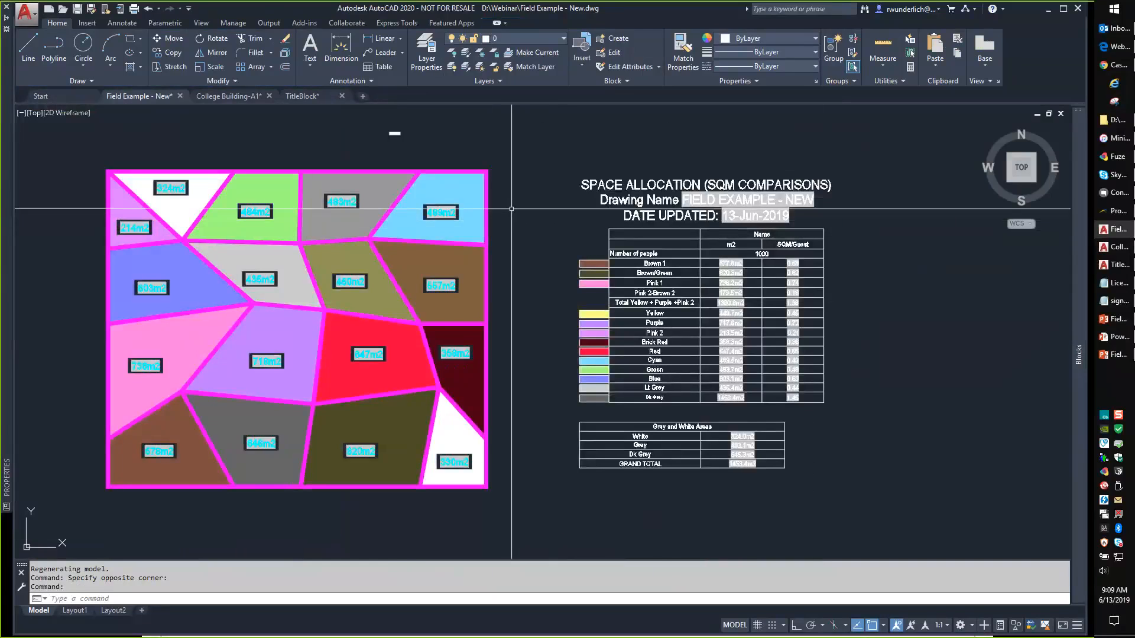
middle_drag(503, 231, 565, 289)
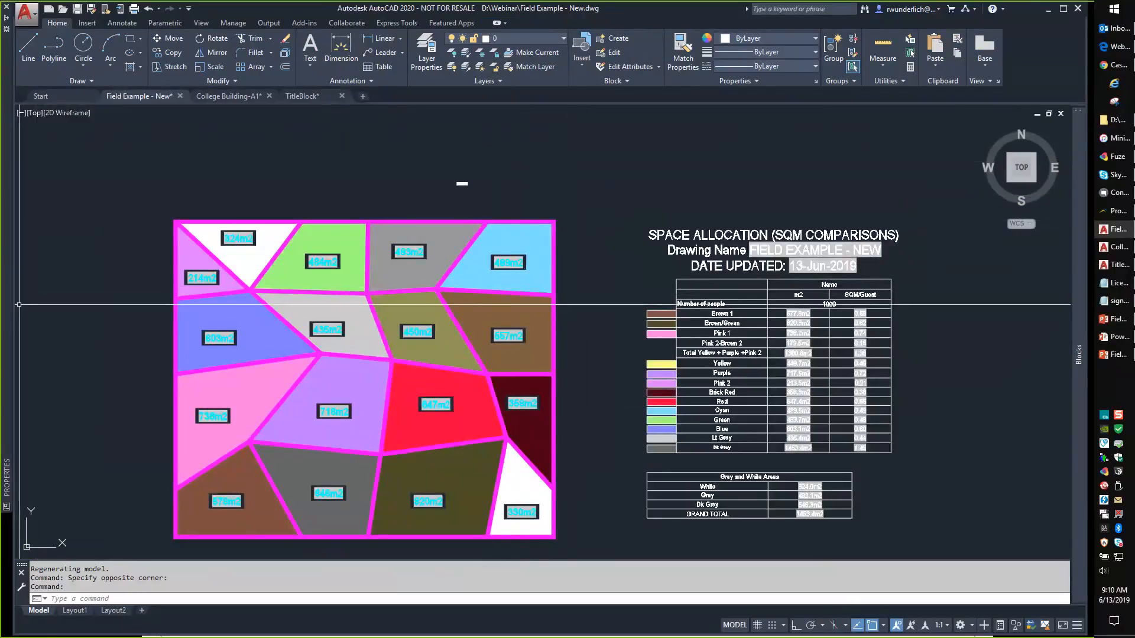
key(alt+Tab)
click(393, 320)
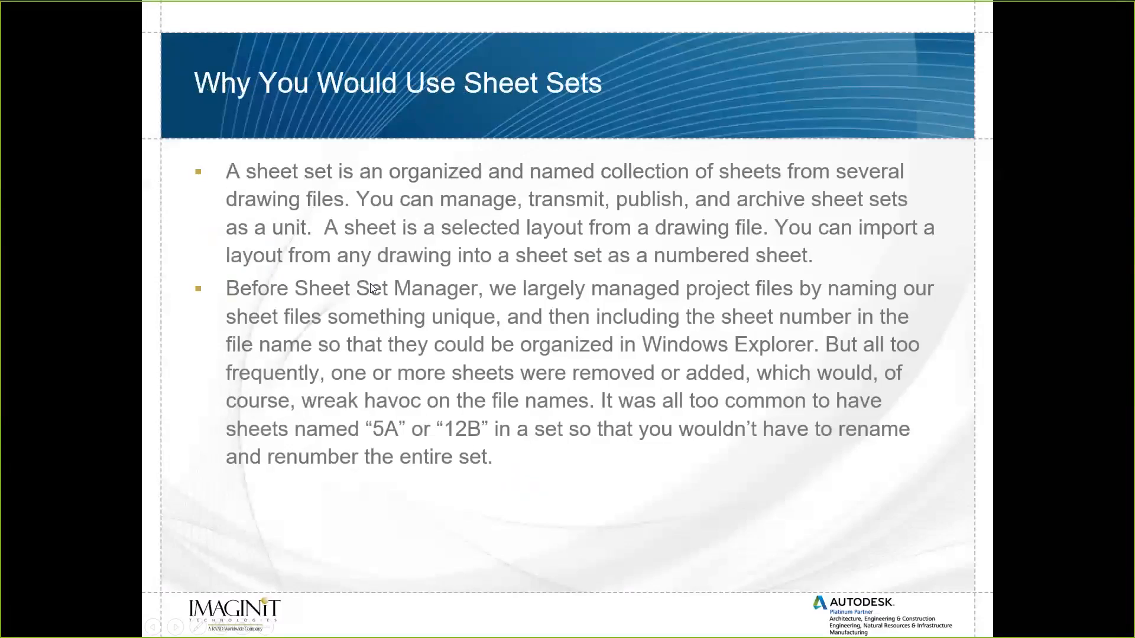
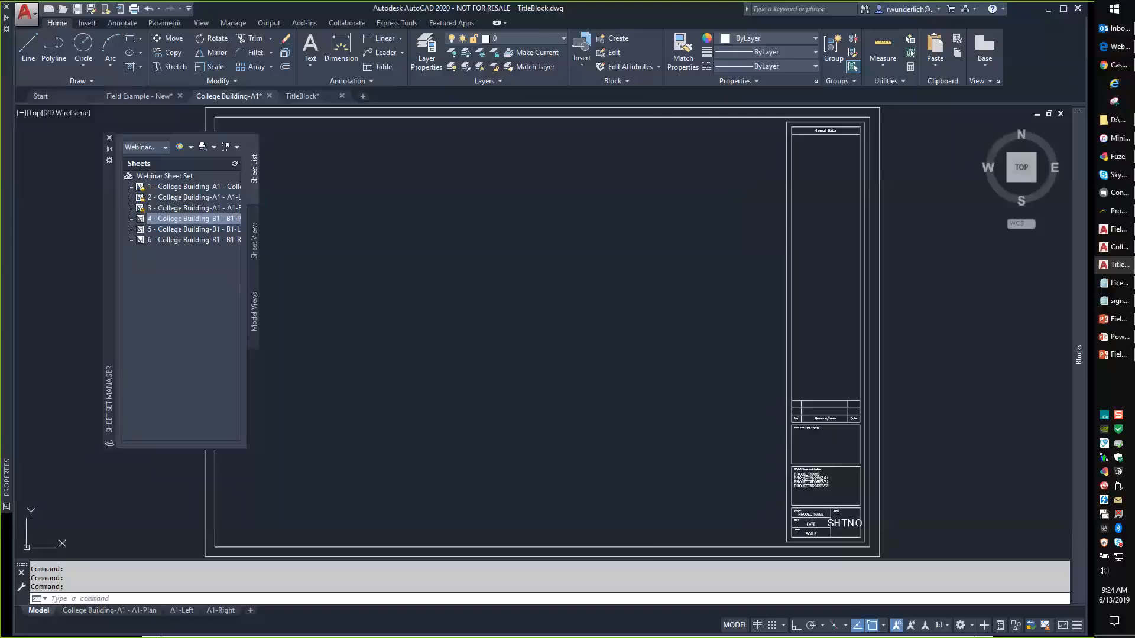
scroll(855, 461, up, 8)
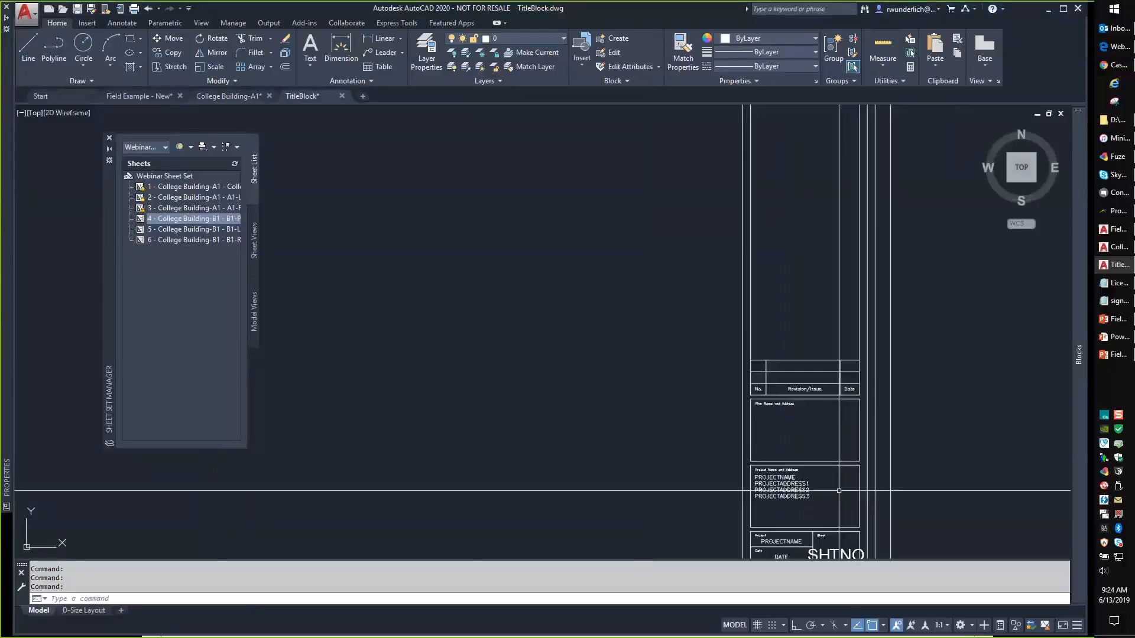
middle_drag(630, 328, 615, 299)
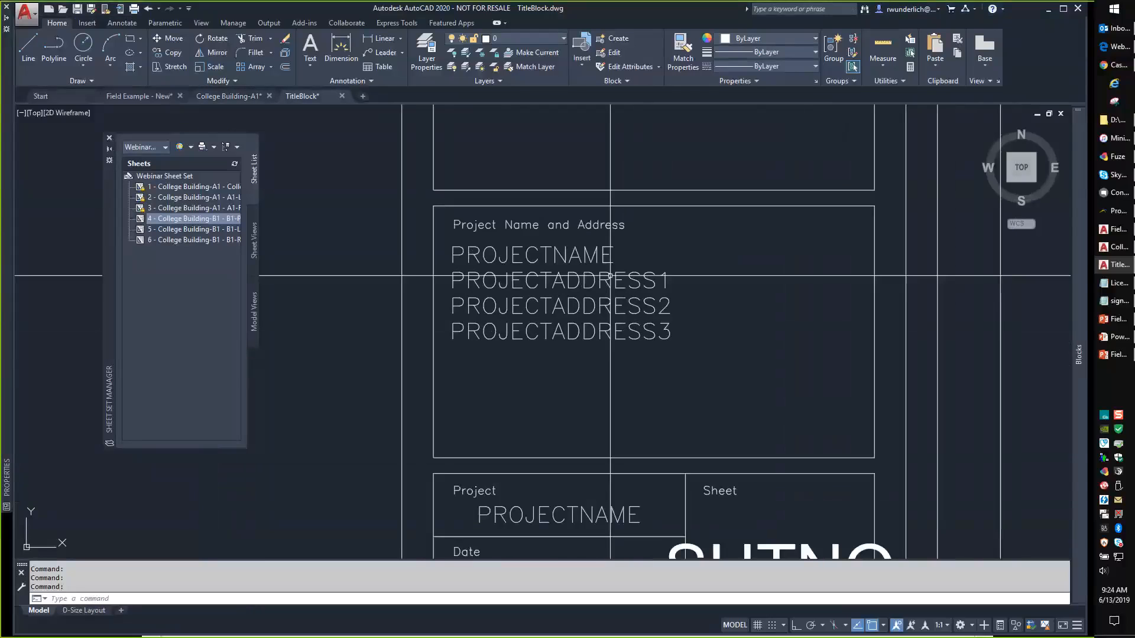
double_click(543, 253)
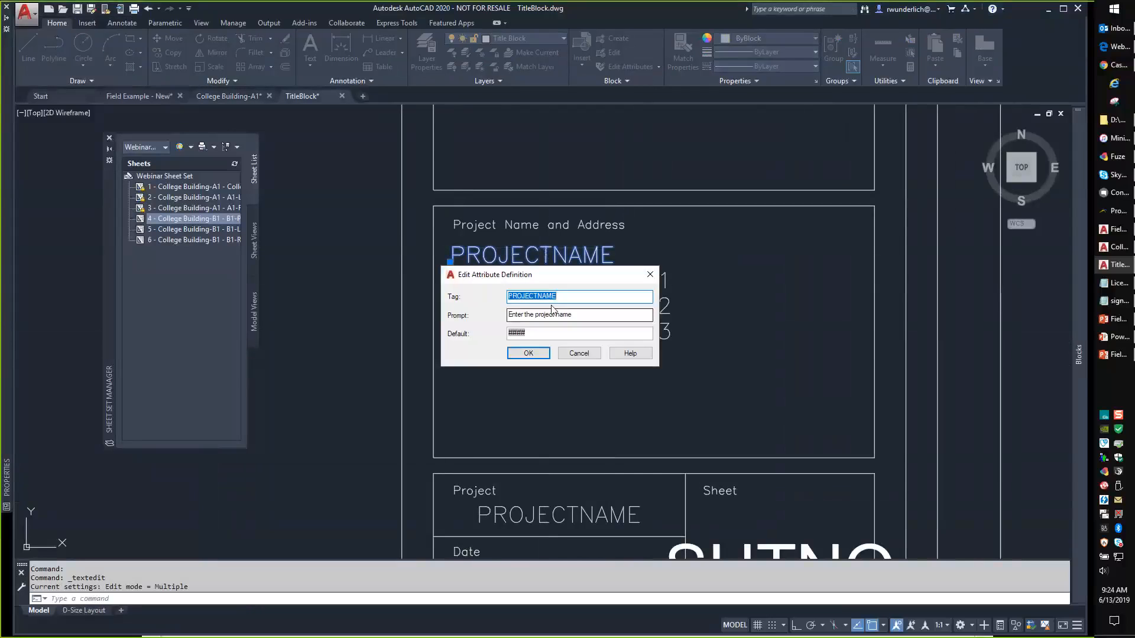
double_click(518, 333)
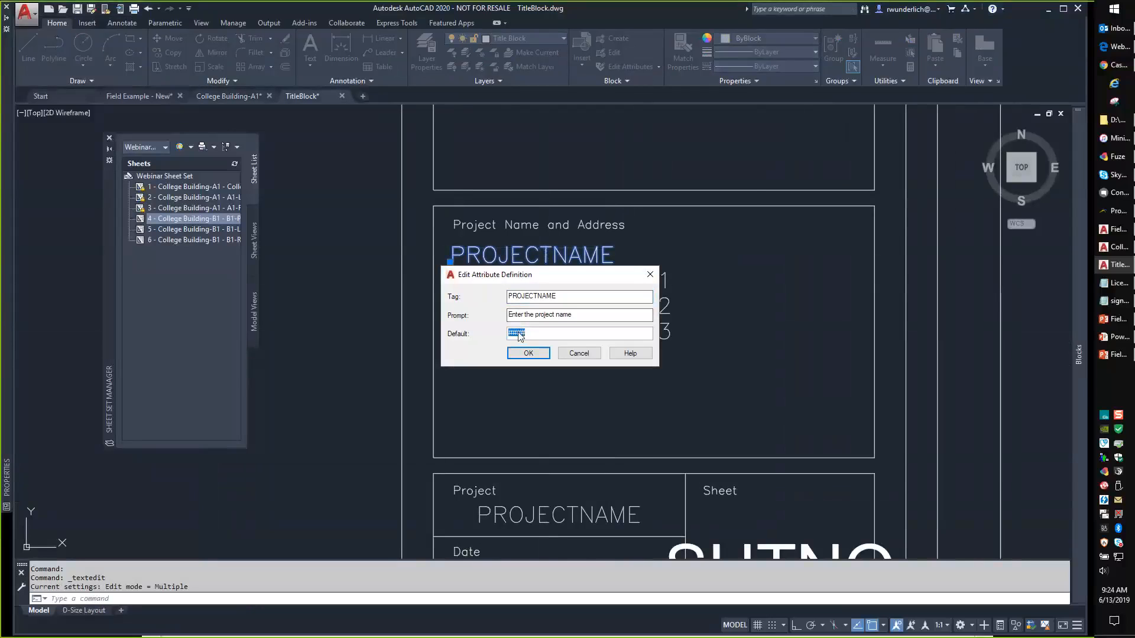
right_click(521, 334)
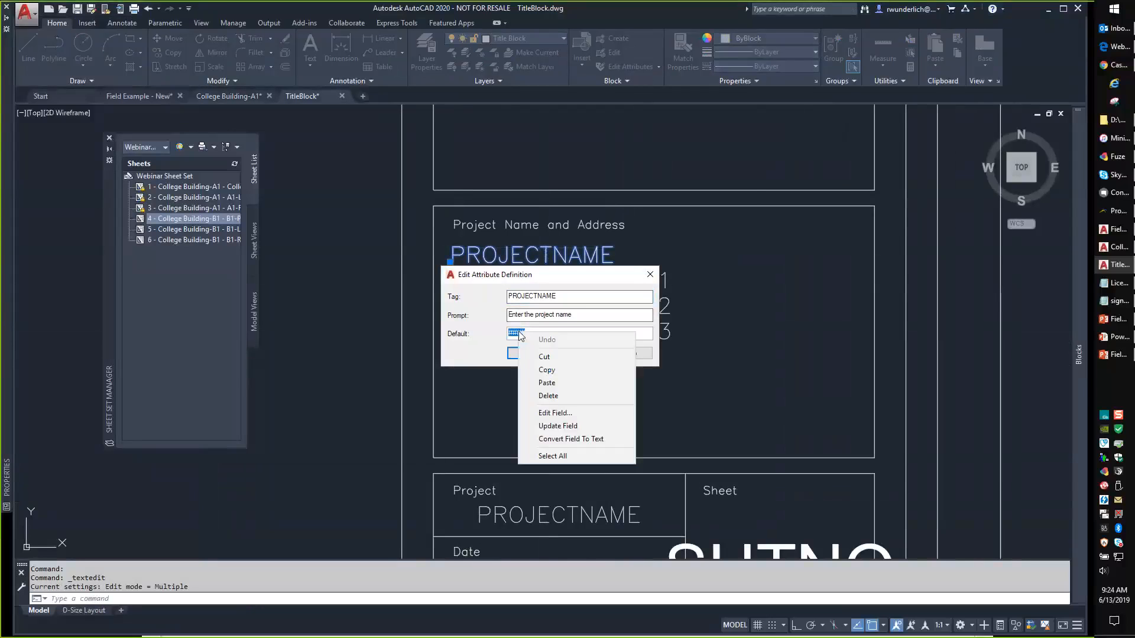
click(559, 412)
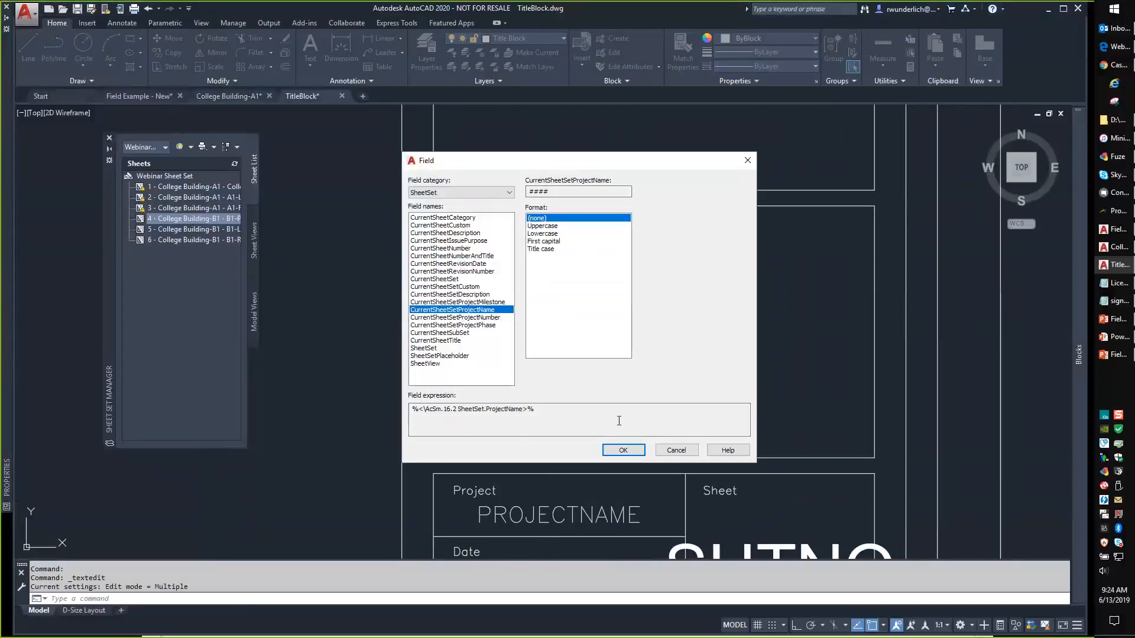
click(681, 453)
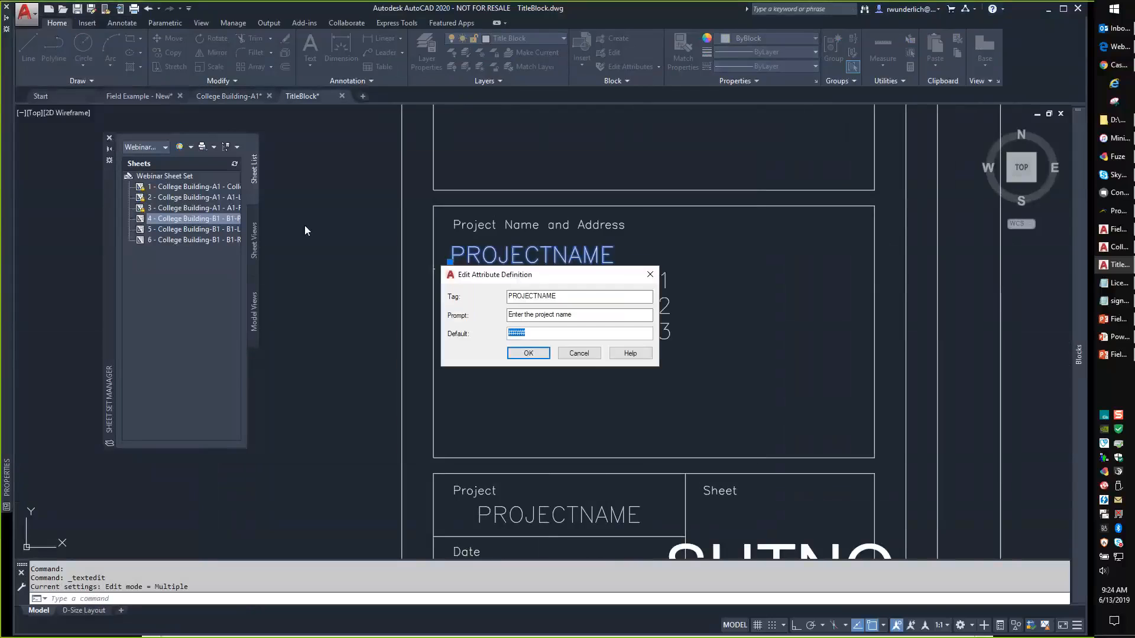
click(566, 350)
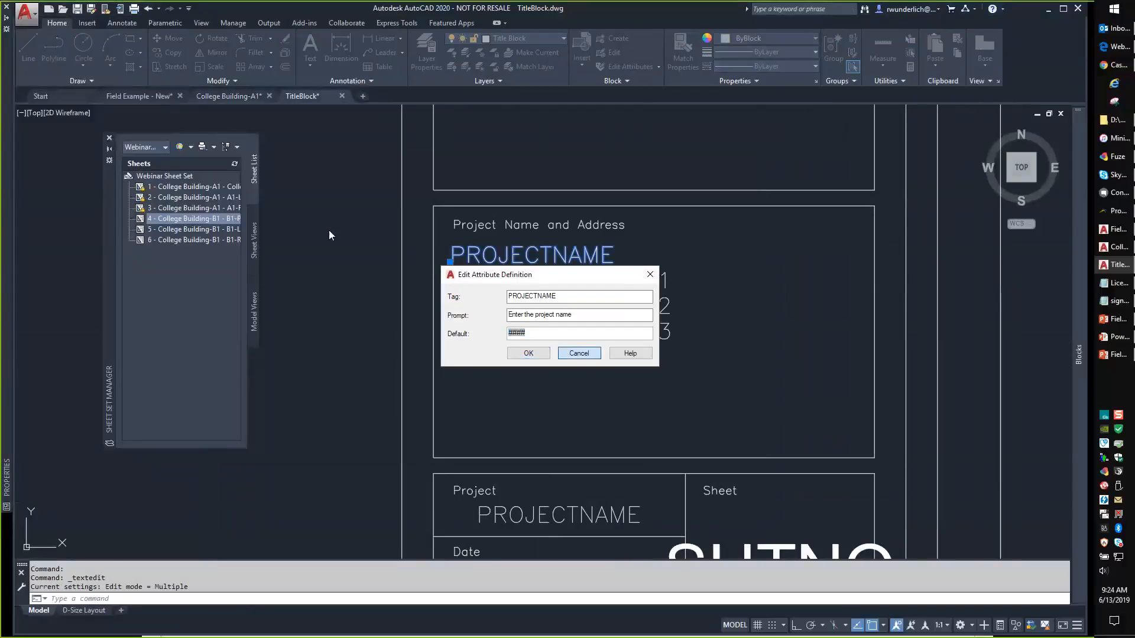
right_click(161, 176)
click(197, 336)
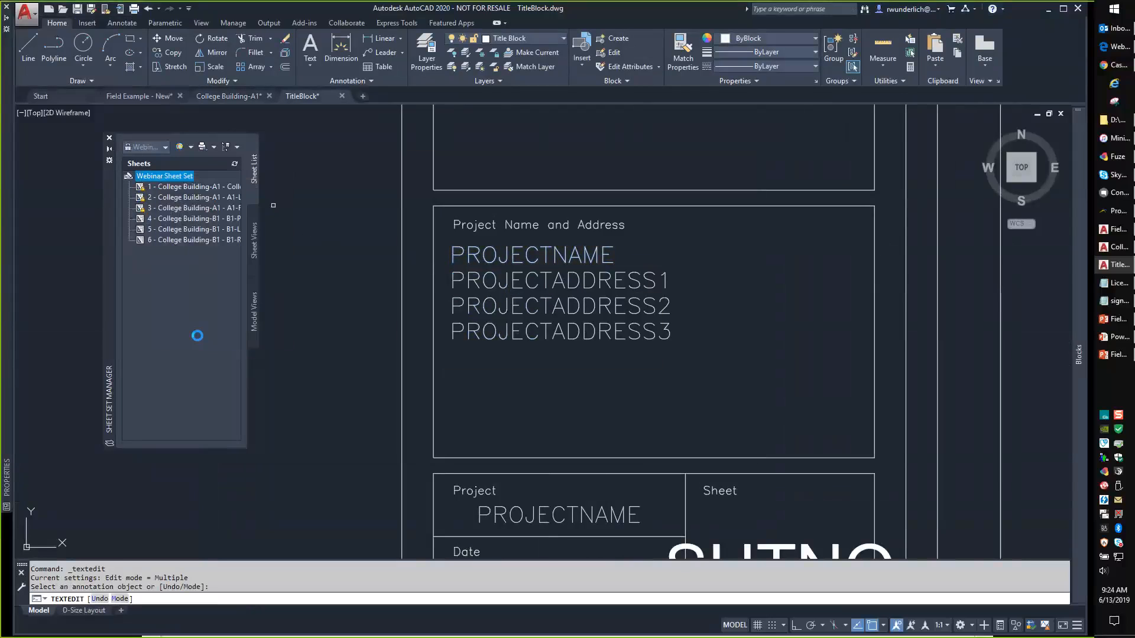
click(522, 277)
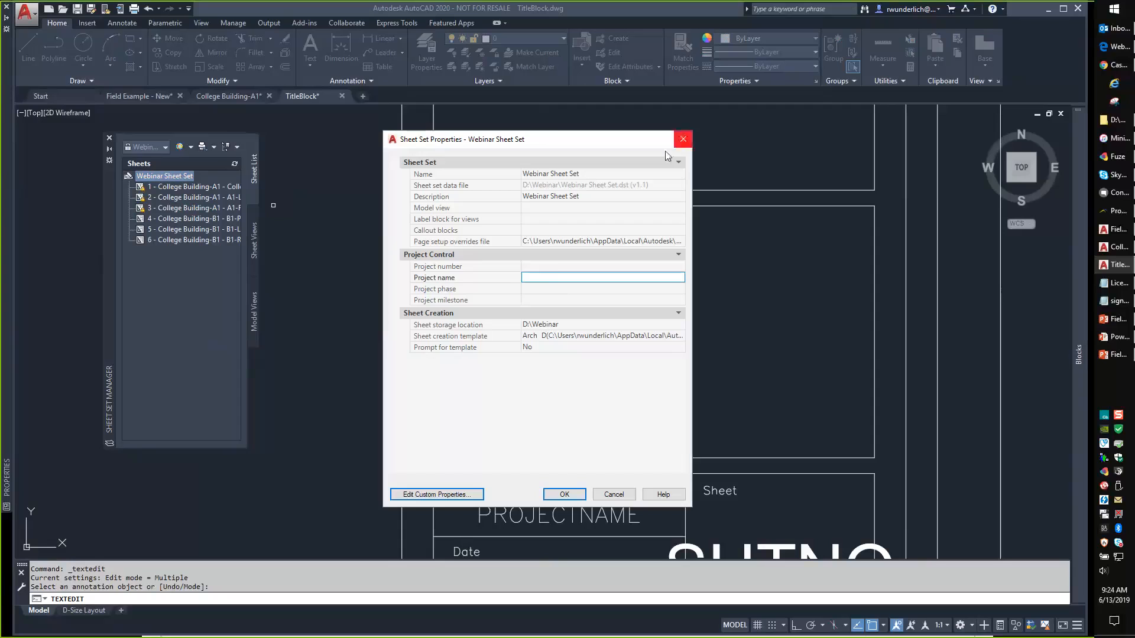
drag(534, 146, 386, 139)
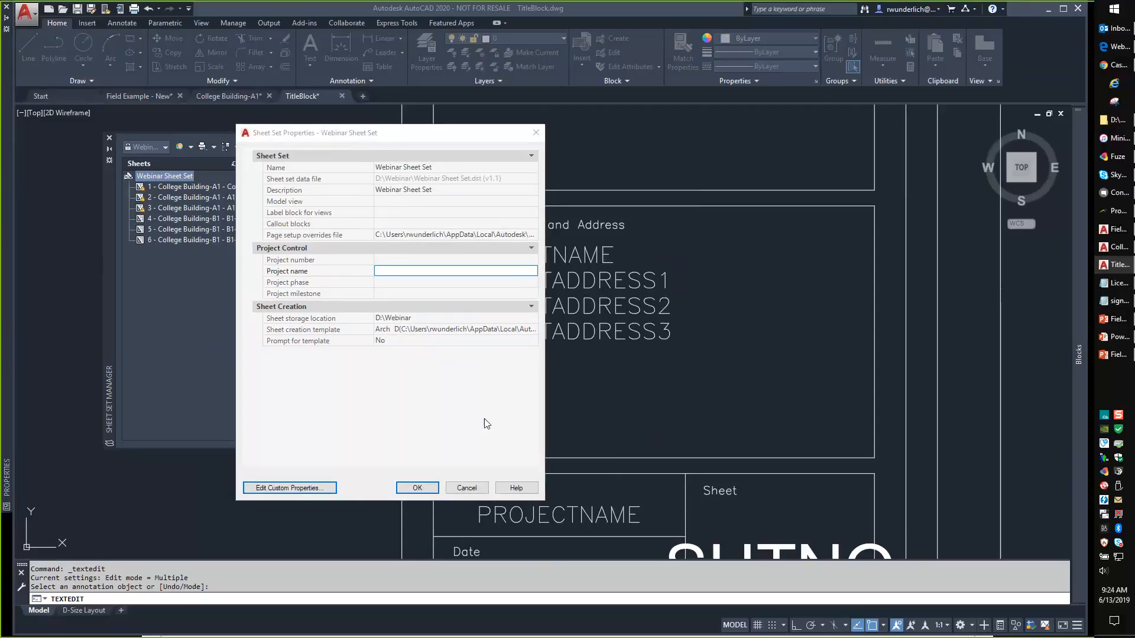
click(468, 489)
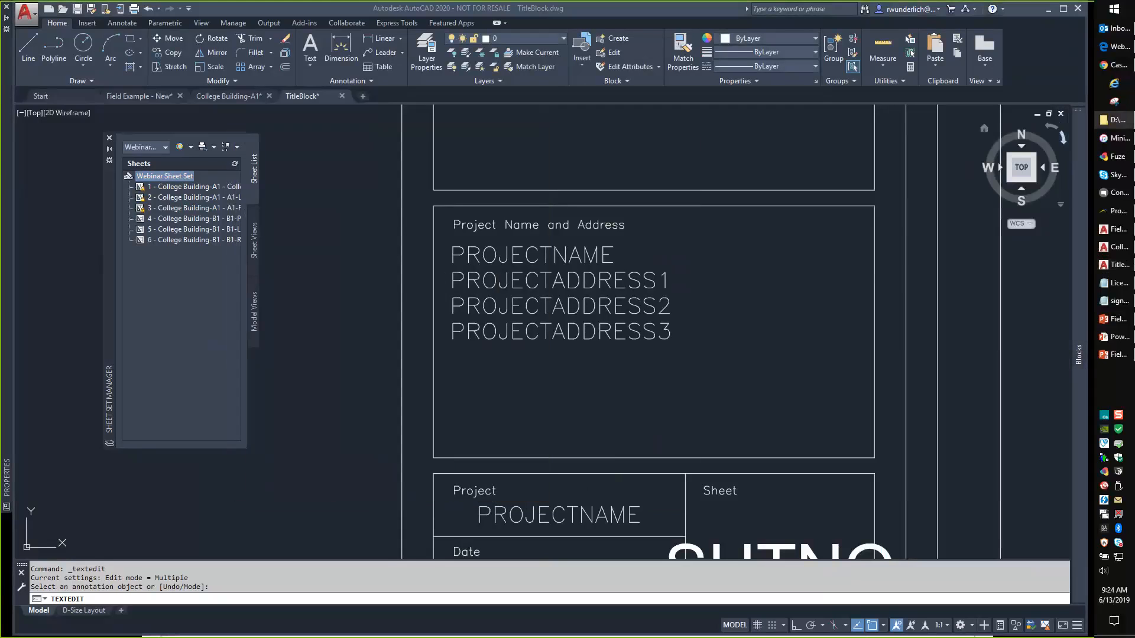
Review the Project Address 1, Project Address 3 and Create Date lines in fields.txt, then set Notepad aside.
drag(1134, 73, 595, 185)
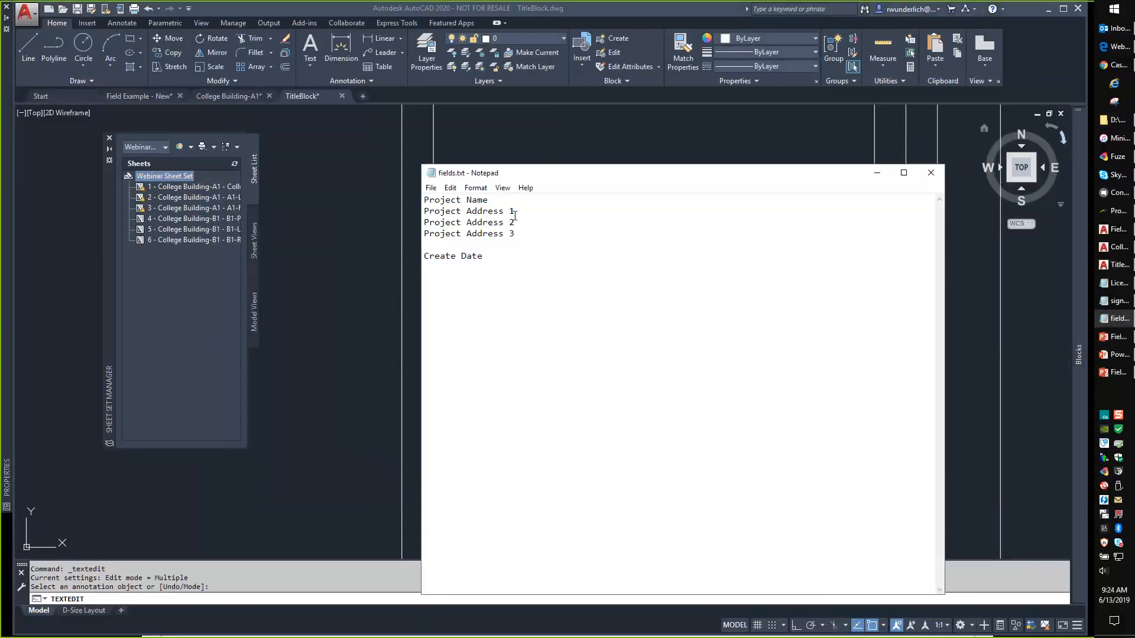
drag(516, 212, 423, 212)
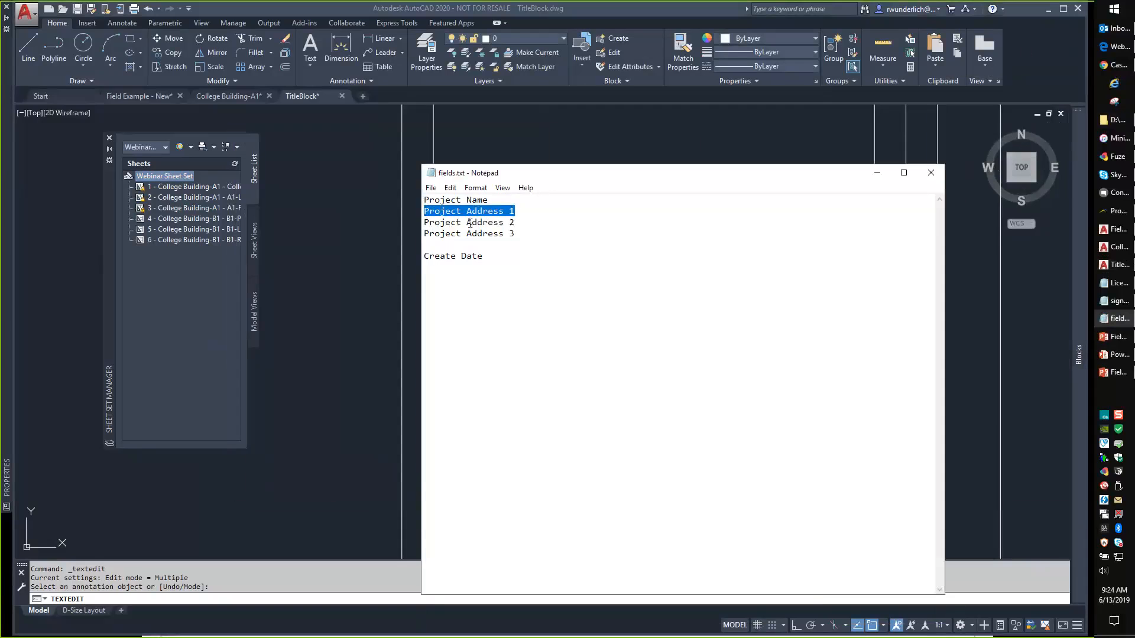
drag(515, 233, 423, 233)
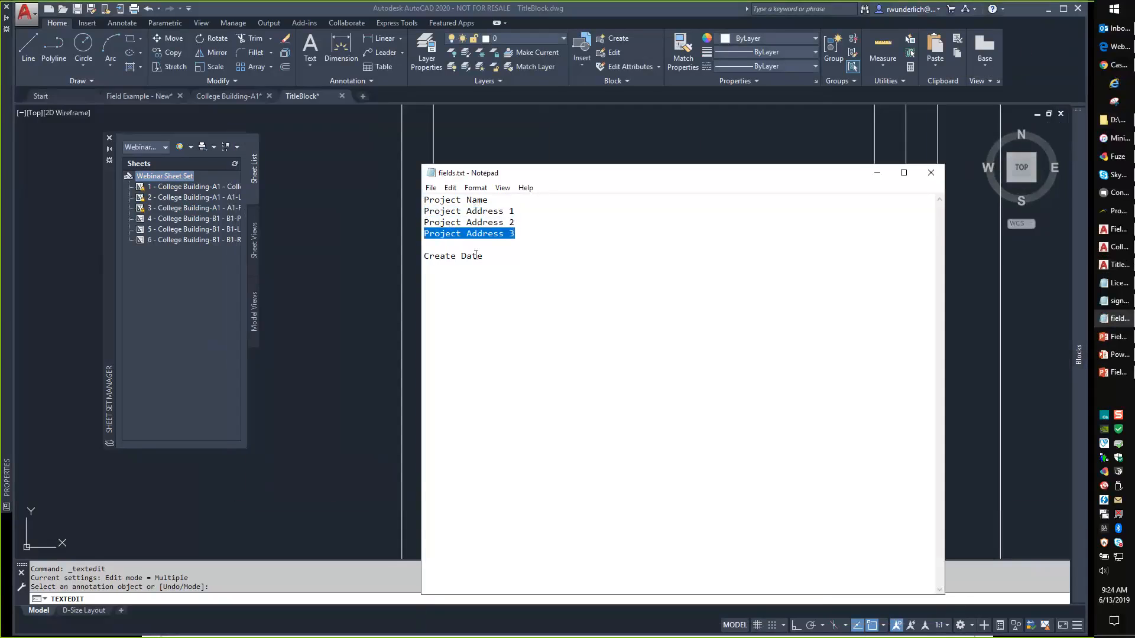
drag(483, 255, 423, 256)
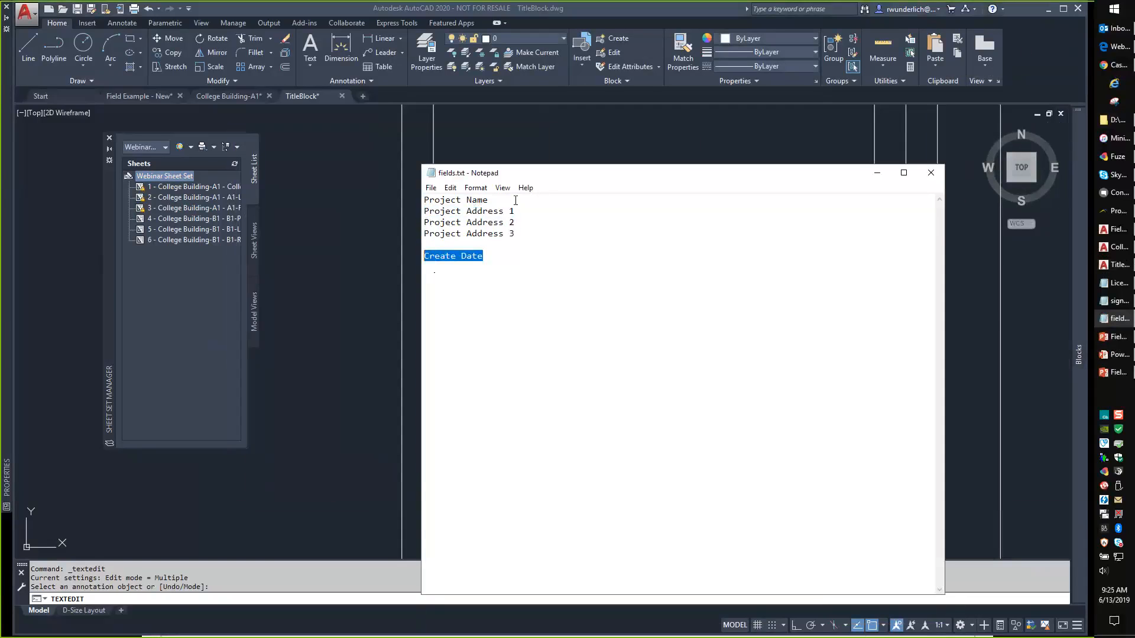
drag(557, 177, 843, 175)
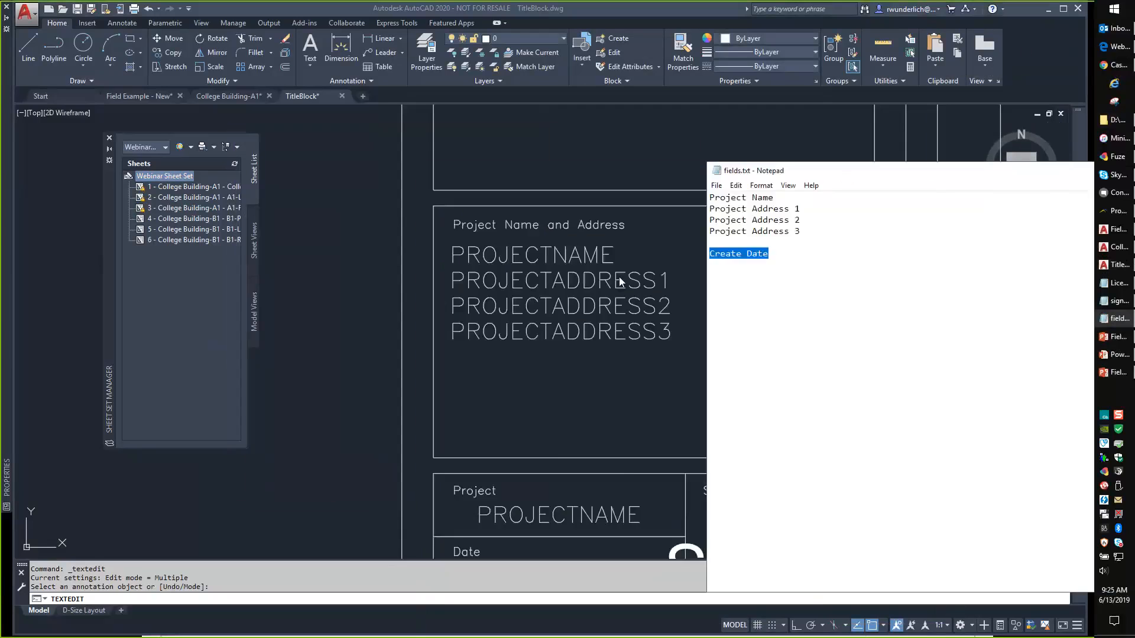
Return to the TitleBlock drawing and pan to its lower fields and sheet number area.
click(650, 242)
scroll(648, 264, down, 2)
middle_drag(682, 292, 495, 268)
middle_drag(479, 373, 463, 336)
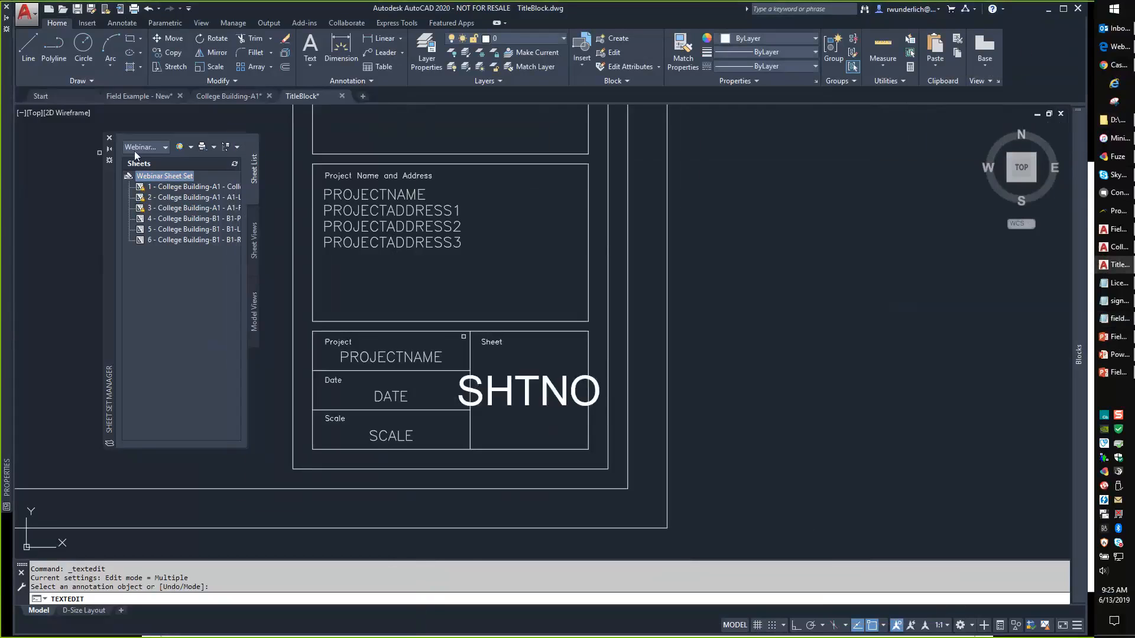
Add a Project Name custom property to the Webinar Sheet Set, pasted from fields.txt.
right_click(142, 175)
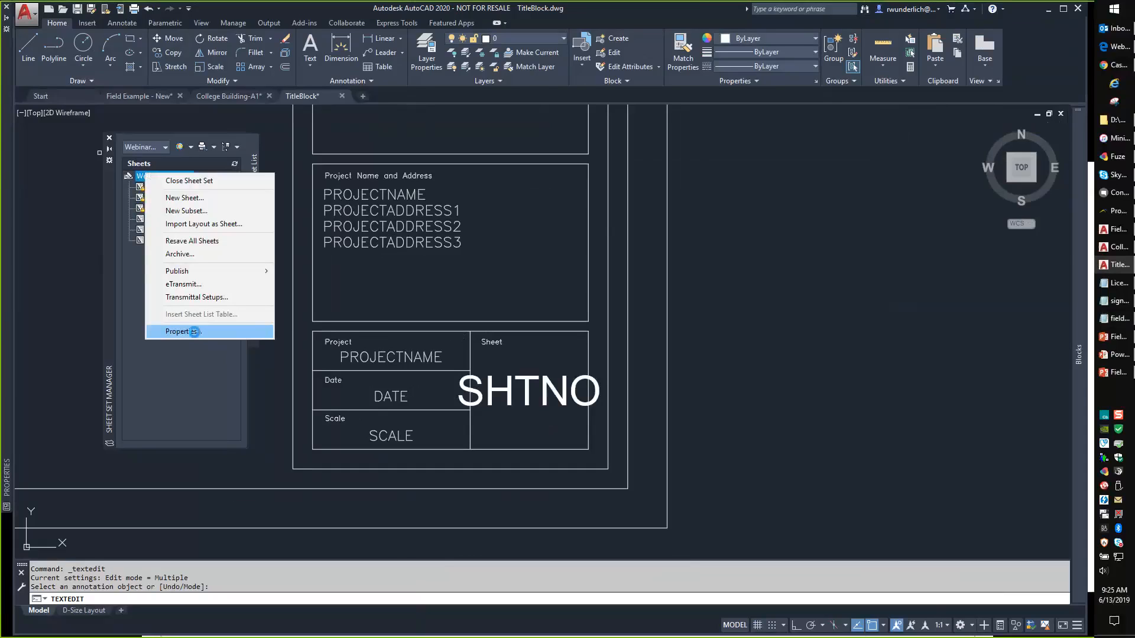
click(196, 332)
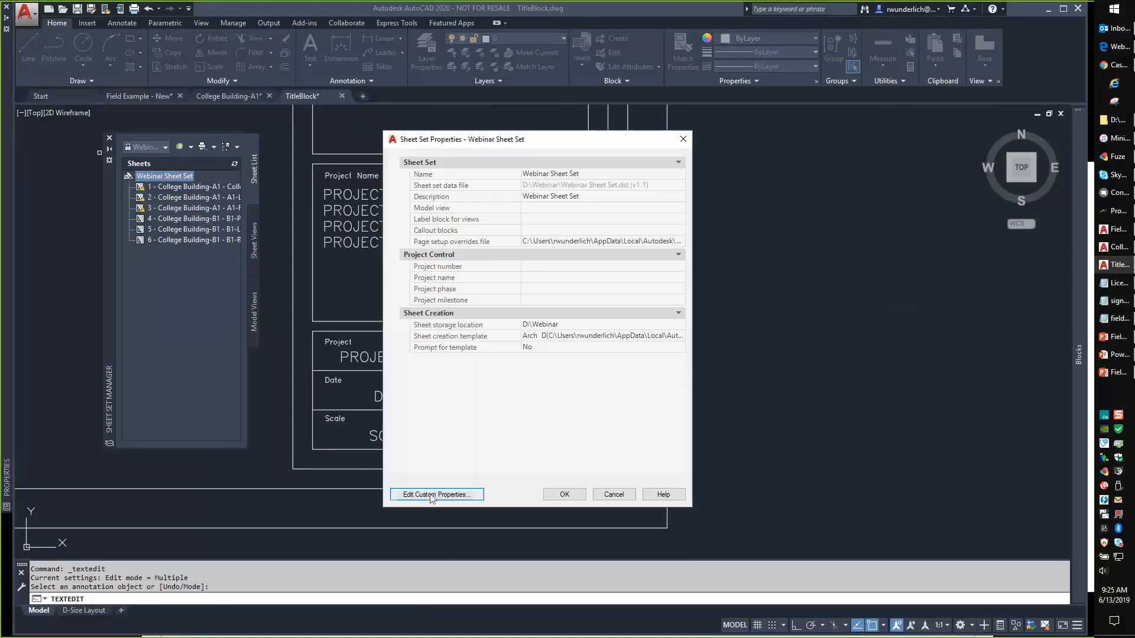
click(431, 494)
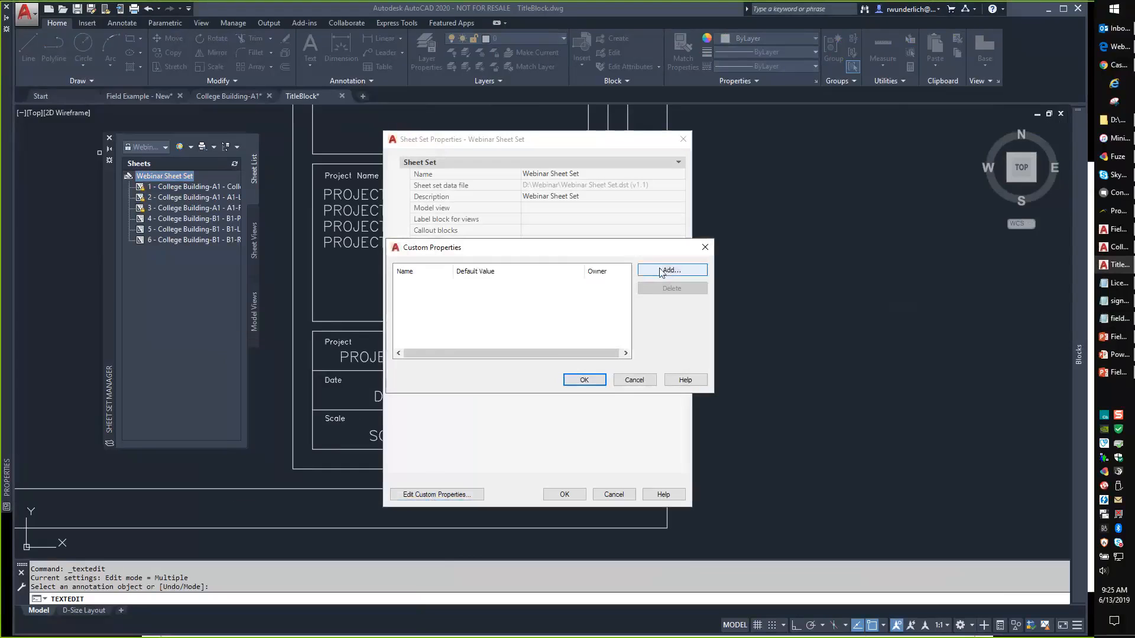
click(671, 270)
key(alt+Tab)
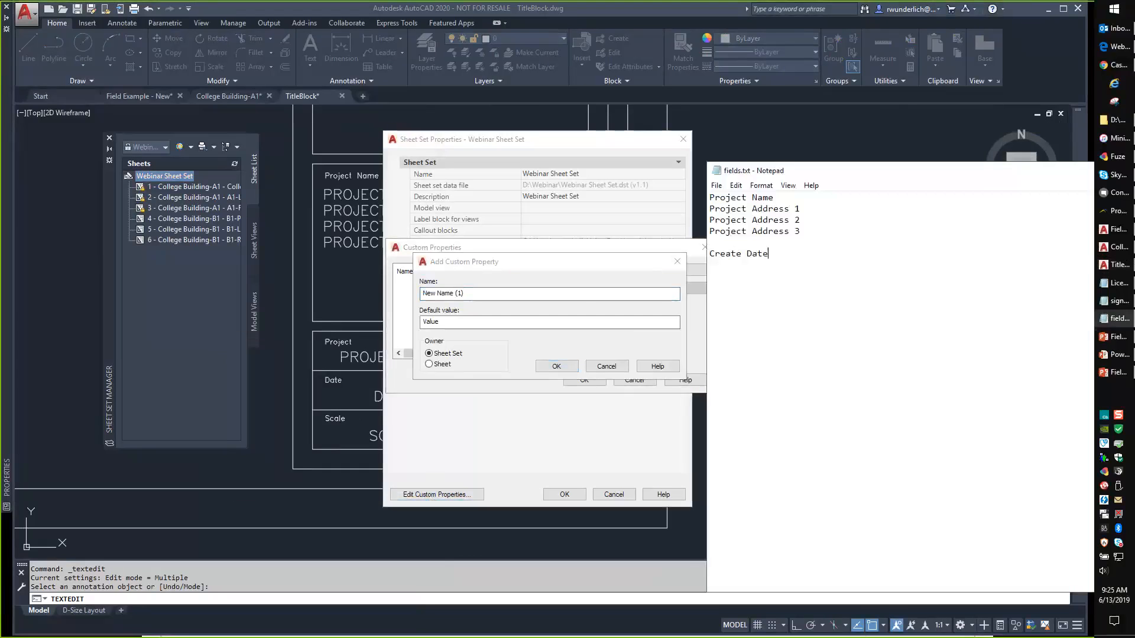
drag(773, 198, 709, 199)
key(ctrl+c)
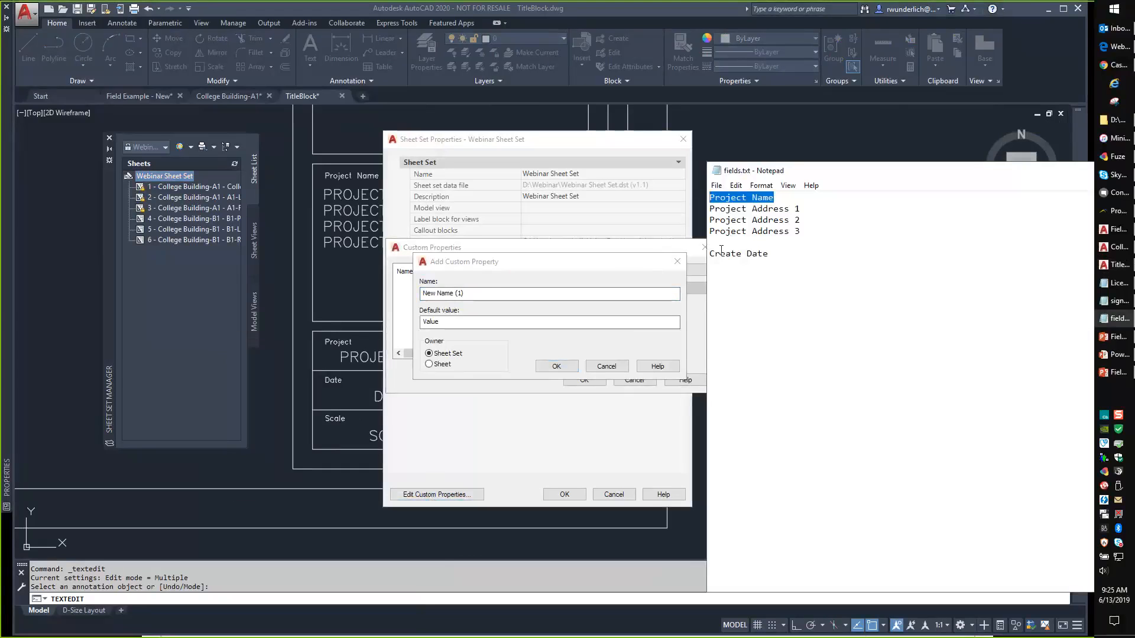
key(alt+Tab)
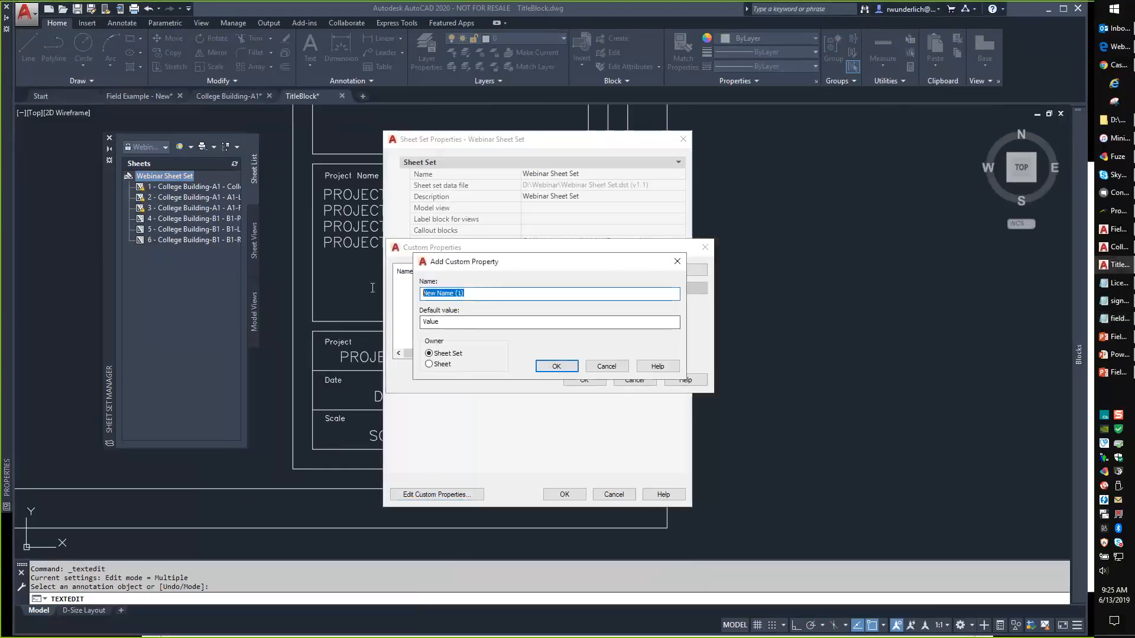
key(ctrl+v)
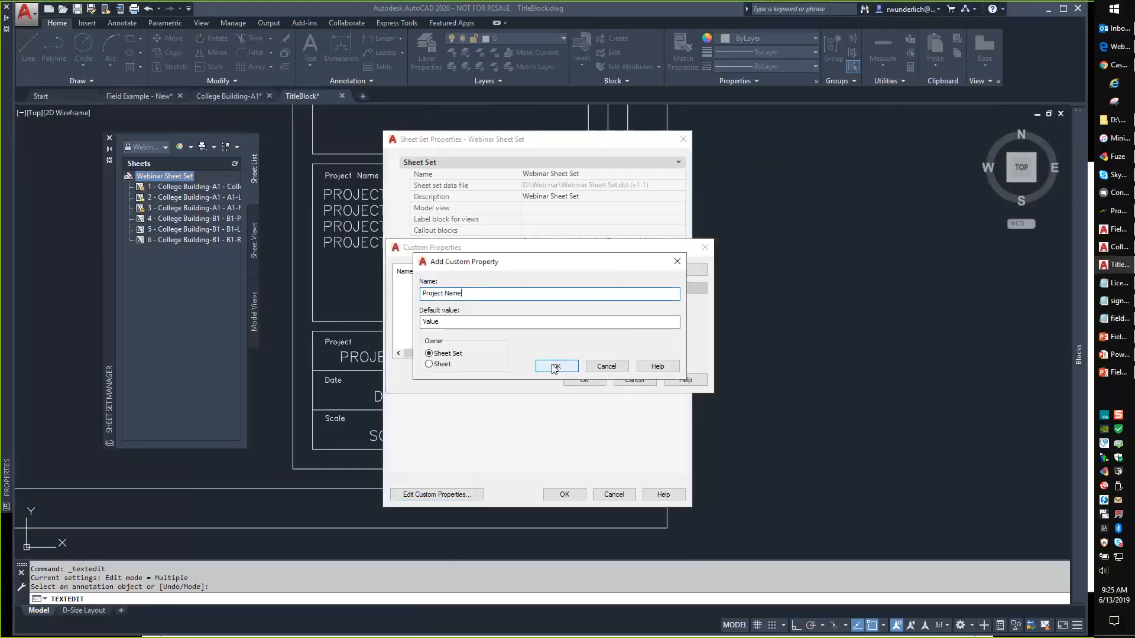
click(551, 367)
Add a Project Address 1 custom property copied from the notes.
click(663, 269)
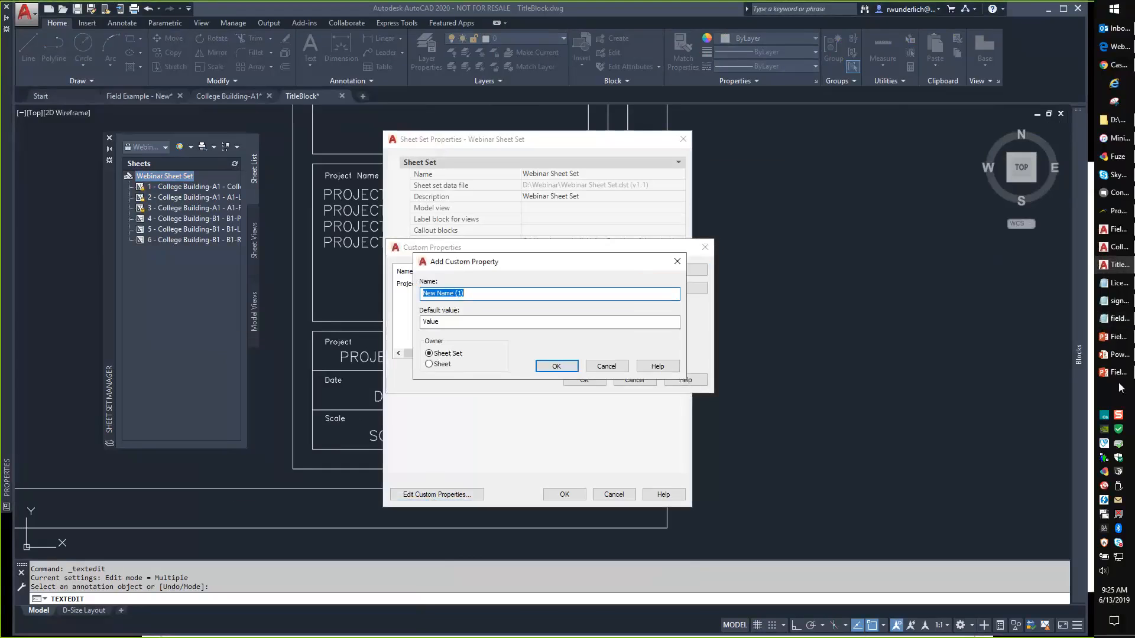
click(1116, 318)
drag(801, 210, 709, 210)
key(ctrl+c)
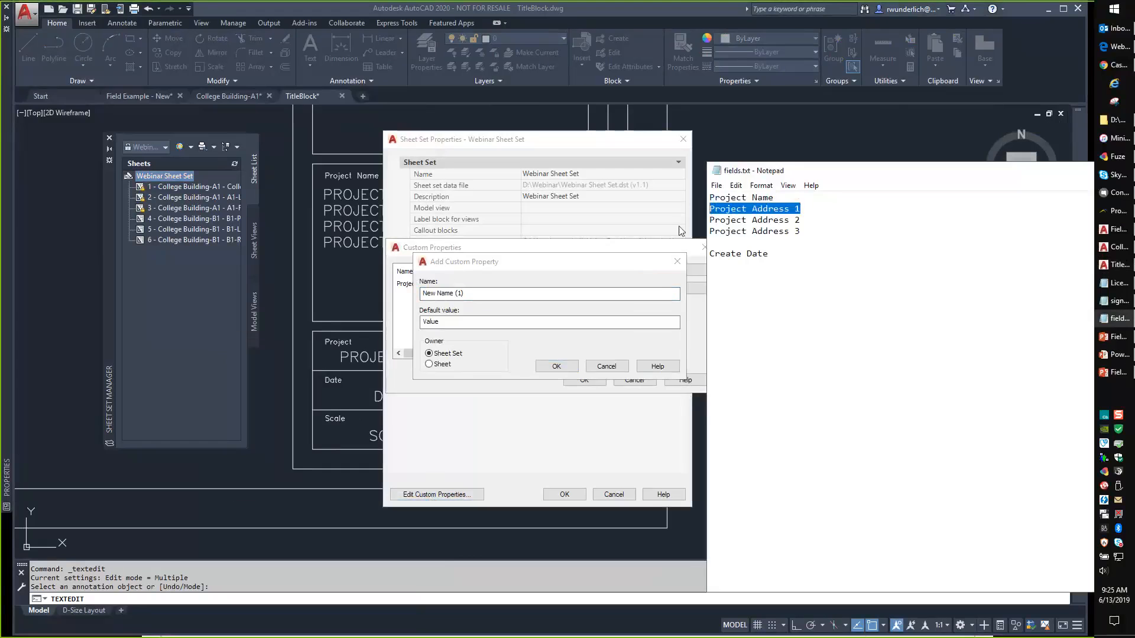
click(488, 294)
key(ctrl+v)
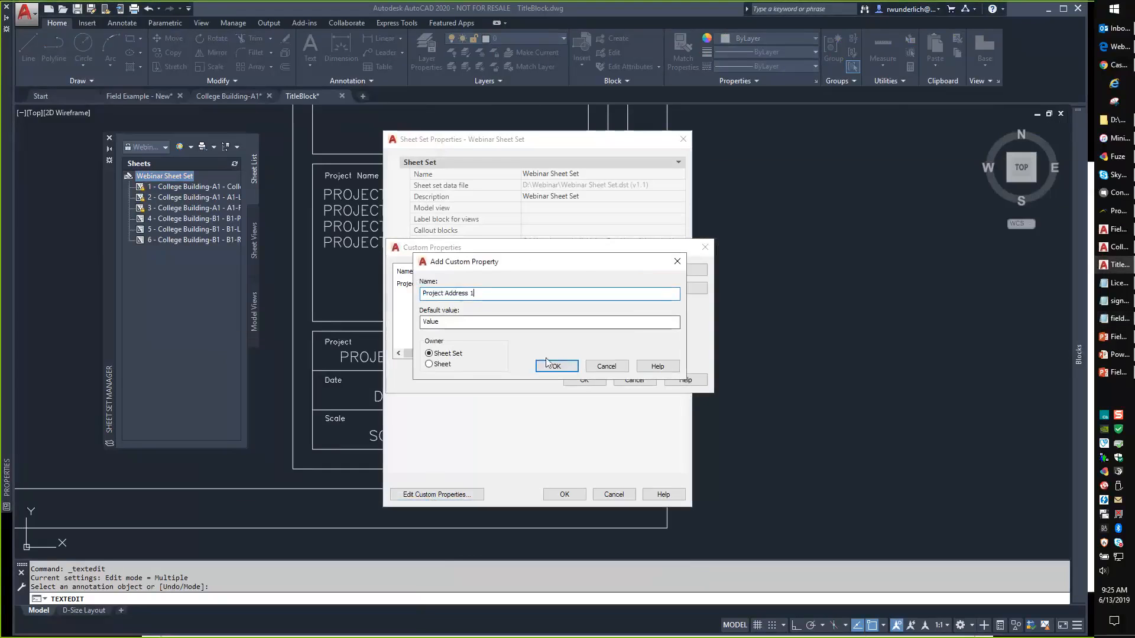
click(556, 366)
Add Project Address 2 and Project Address 3 custom properties by renumbering the pasted name.
click(672, 269)
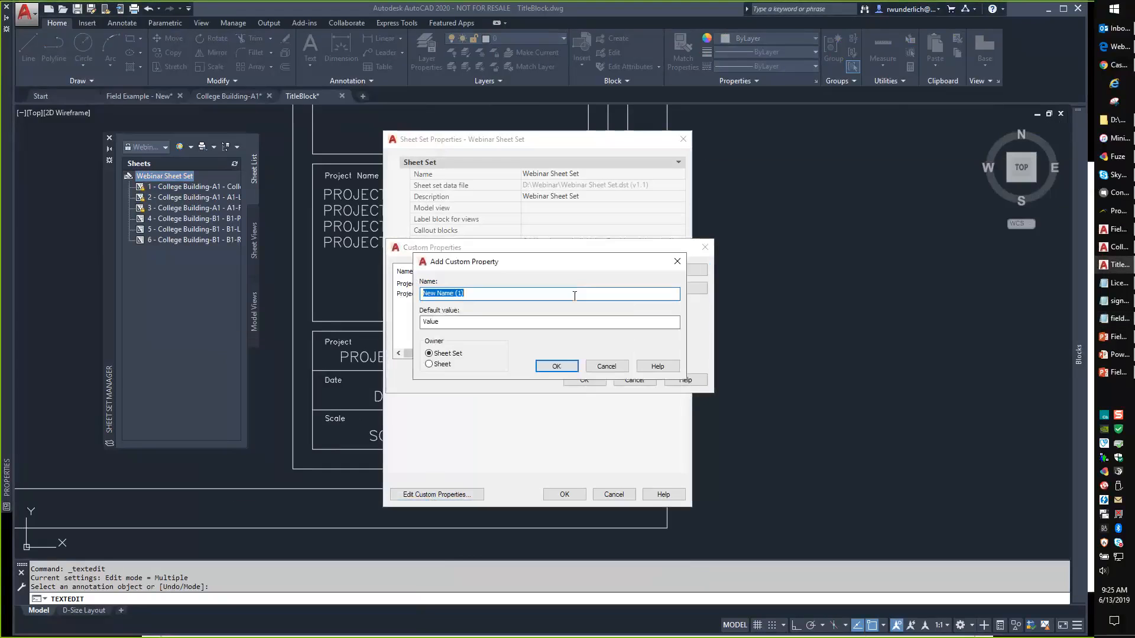
key(ctrl+v)
key(BackSpace)
text(2)
click(556, 365)
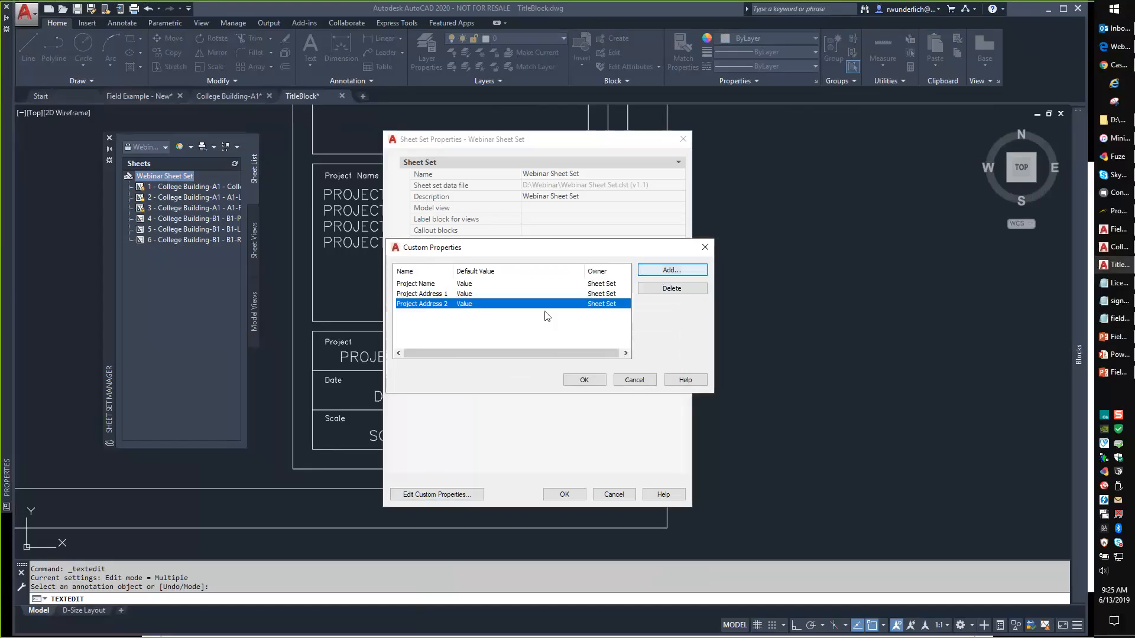
click(660, 275)
key(ctrl+v)
key(BackSpace)
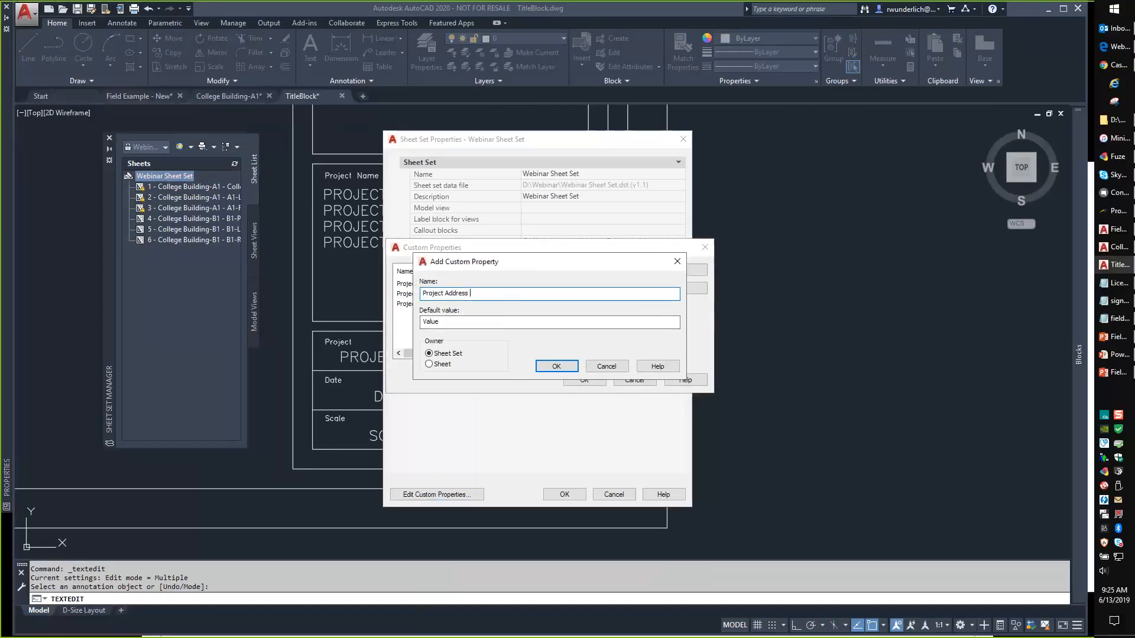
text(3)
click(556, 366)
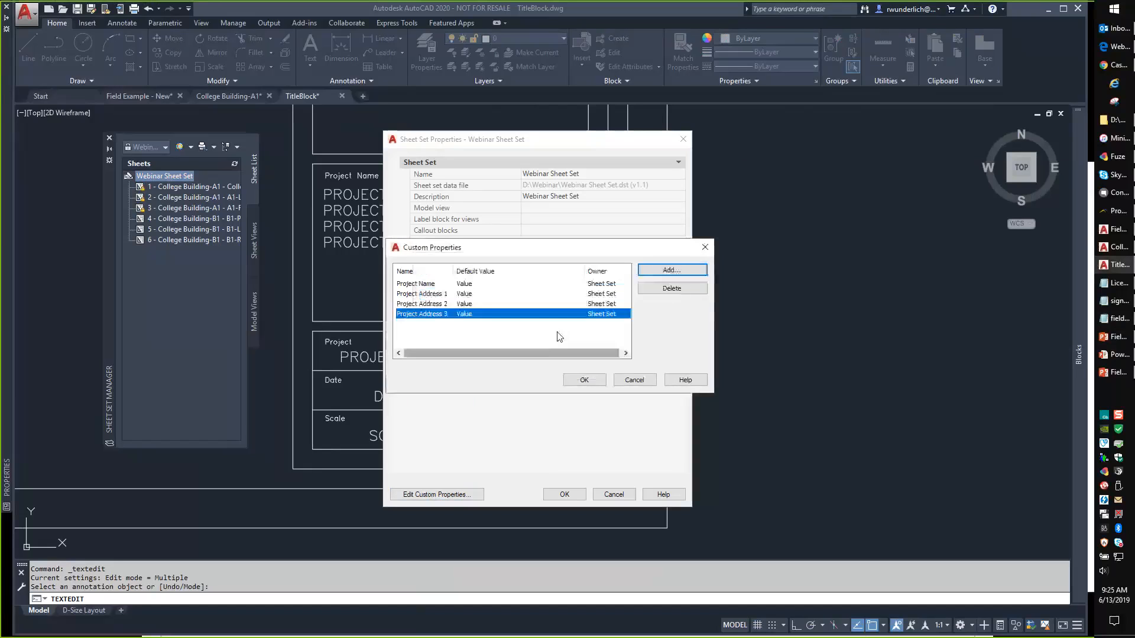
Add a Create Date custom property and accept the custom properties list.
click(1116, 318)
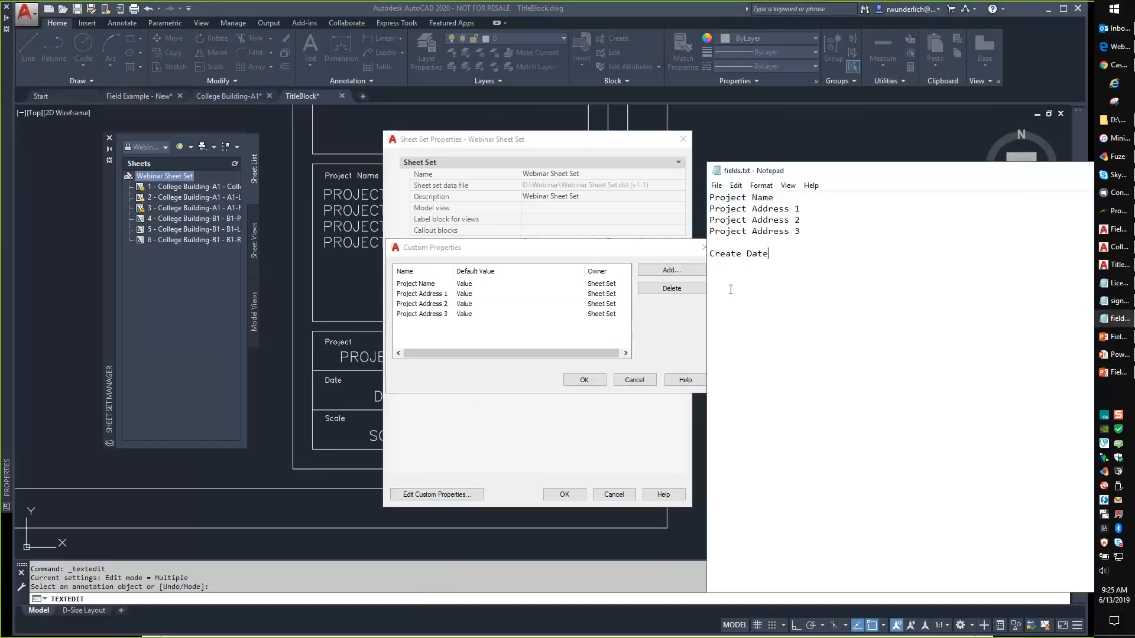
drag(771, 251, 708, 254)
key(ctrl+c)
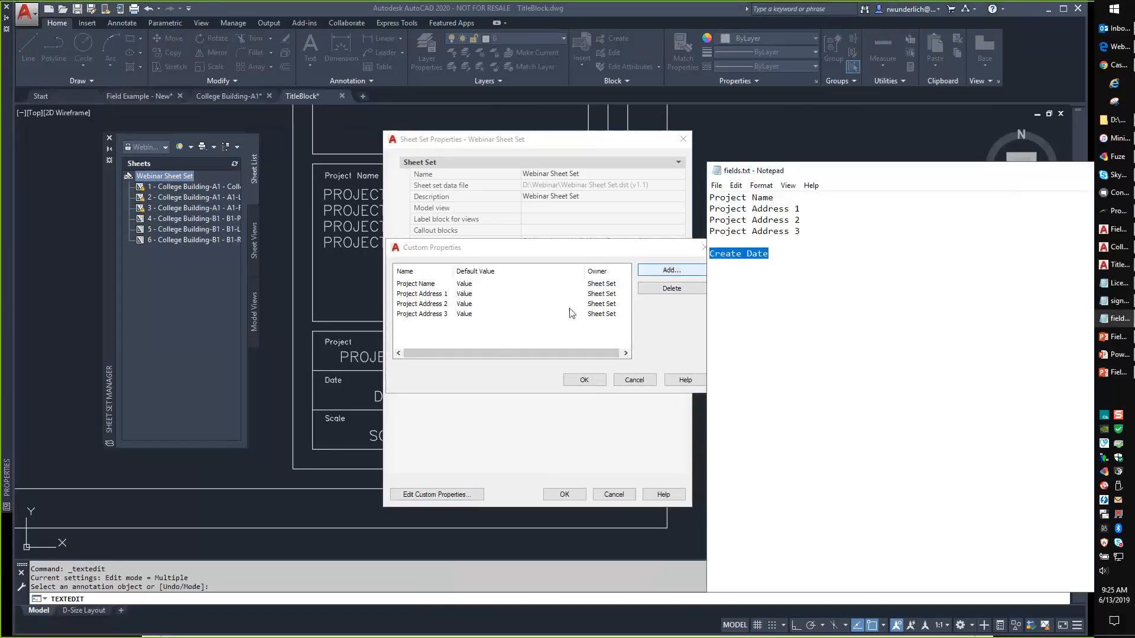
click(671, 270)
key(ctrl+v)
click(556, 366)
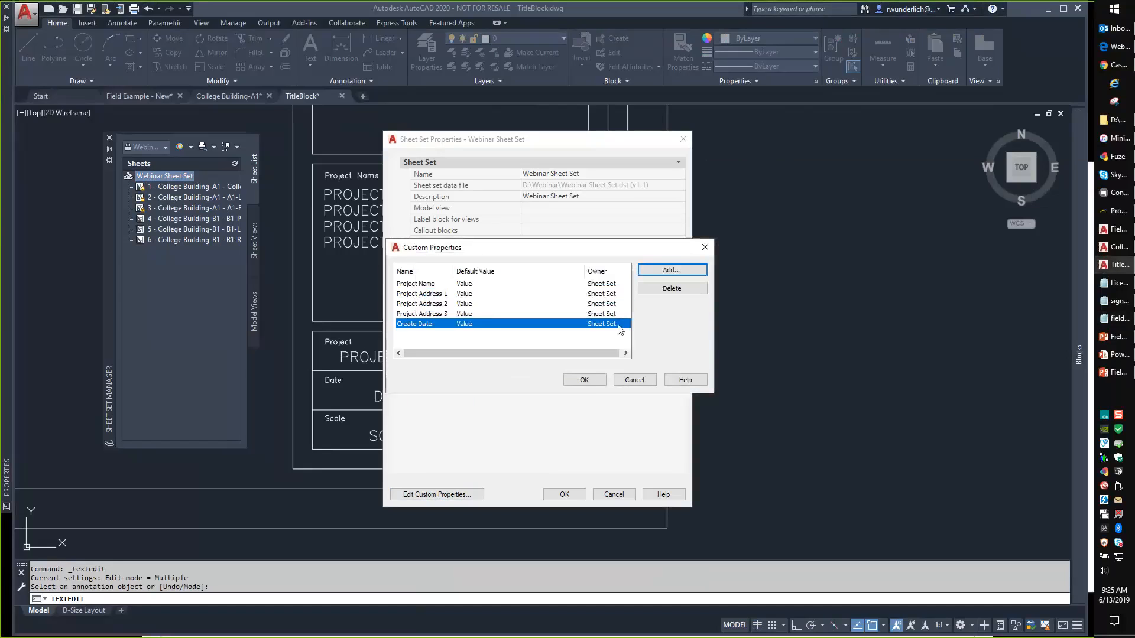
click(584, 380)
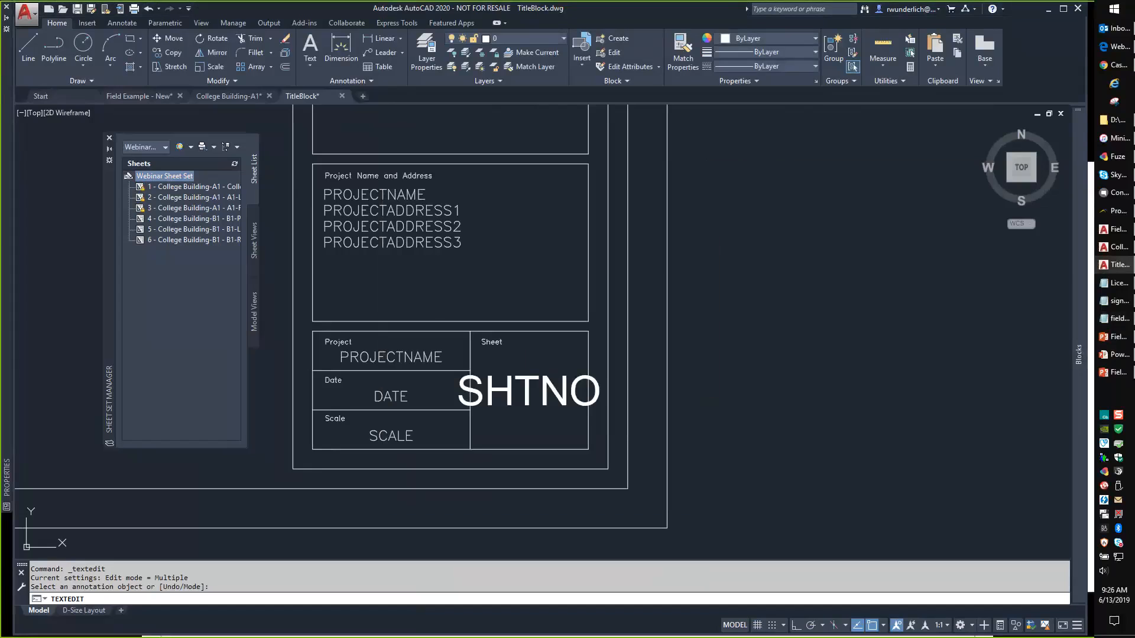
key(Escape)
middle_drag(438, 281, 593, 321)
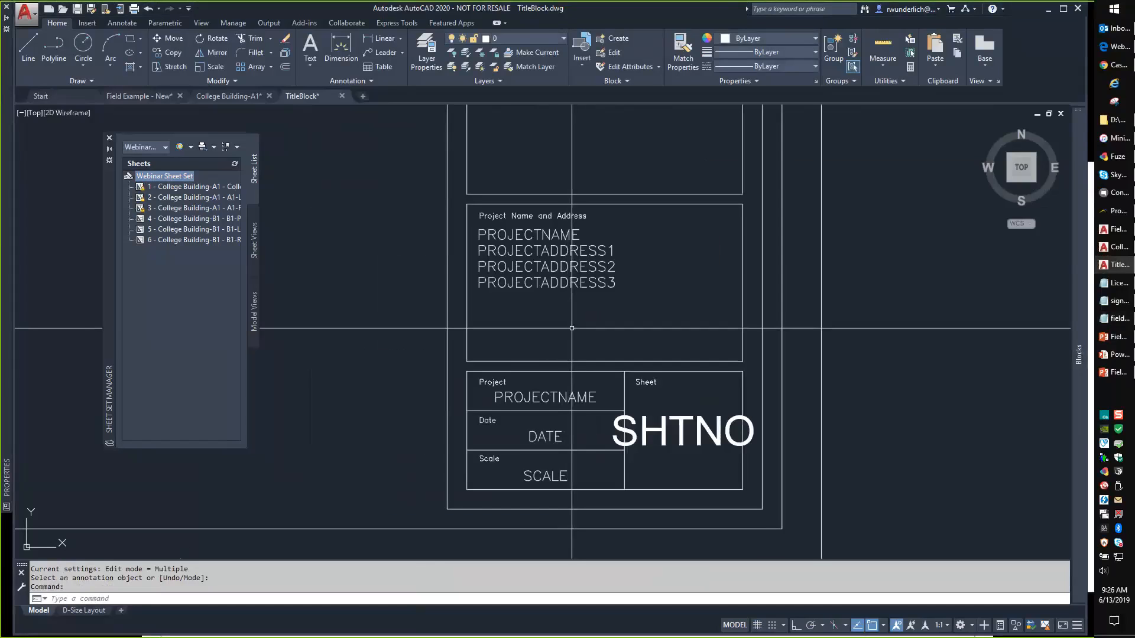
text(attdef)
key(Return)
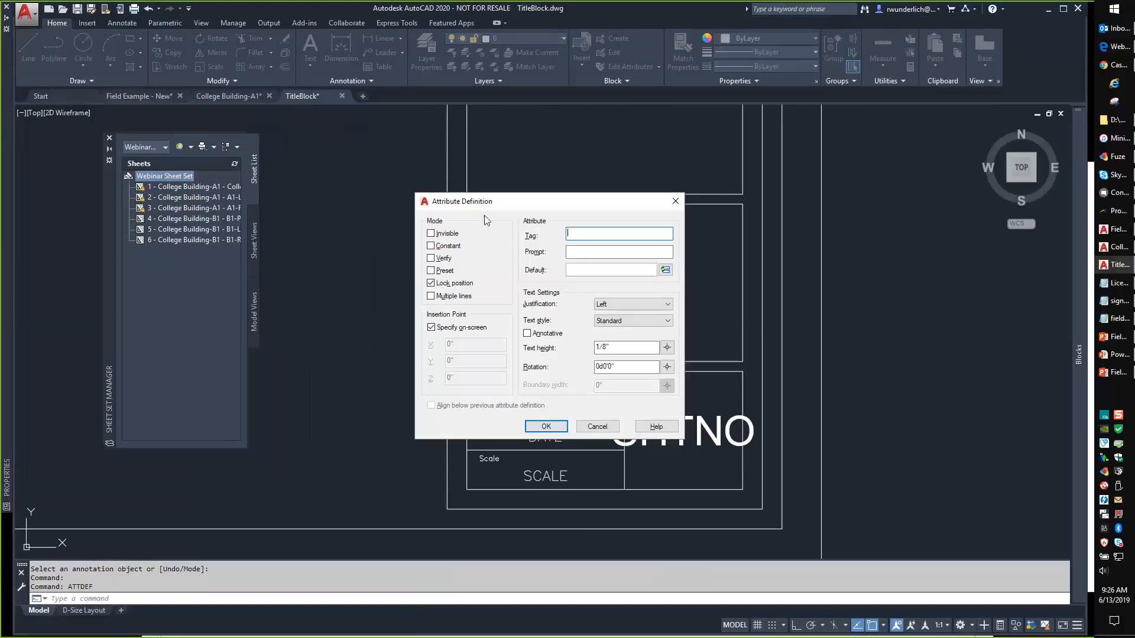
click(581, 267)
right_click(581, 270)
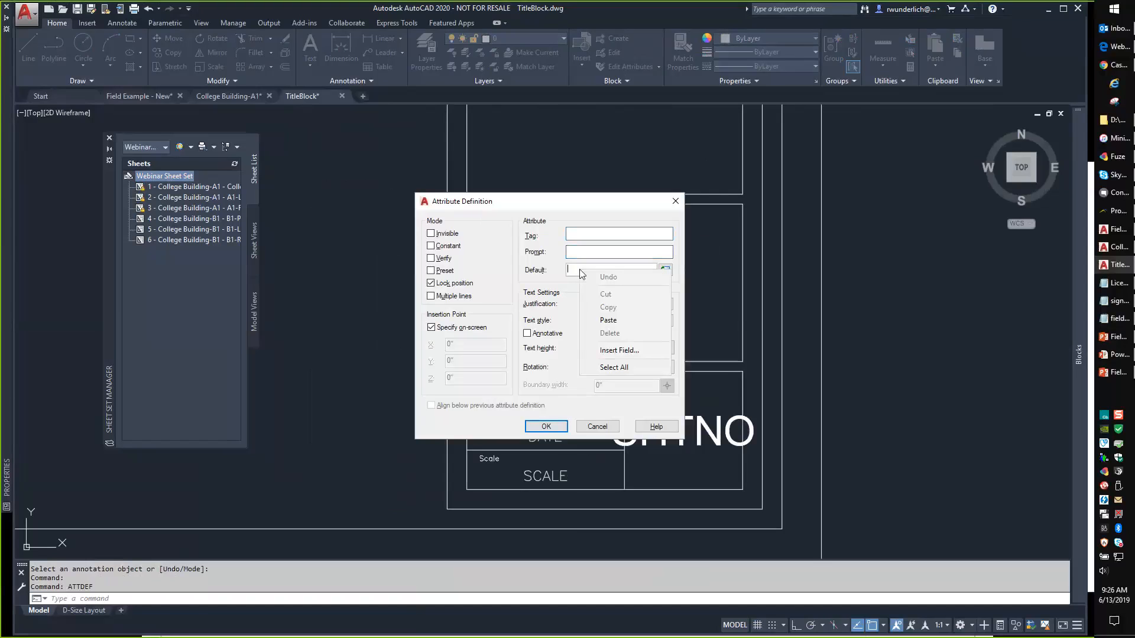
click(538, 270)
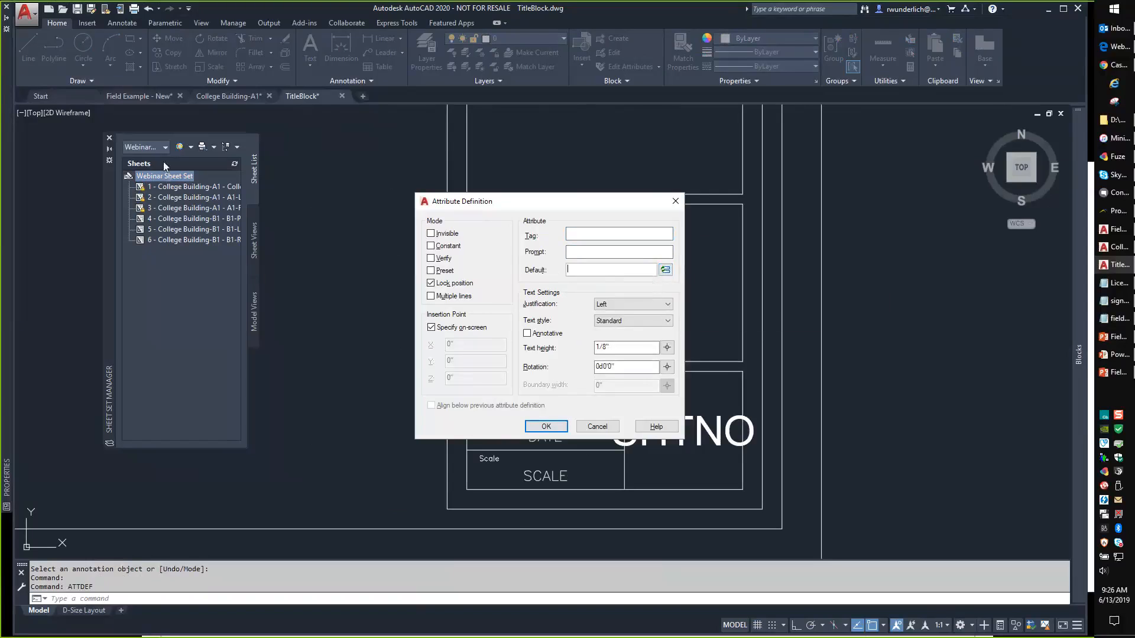
click(595, 427)
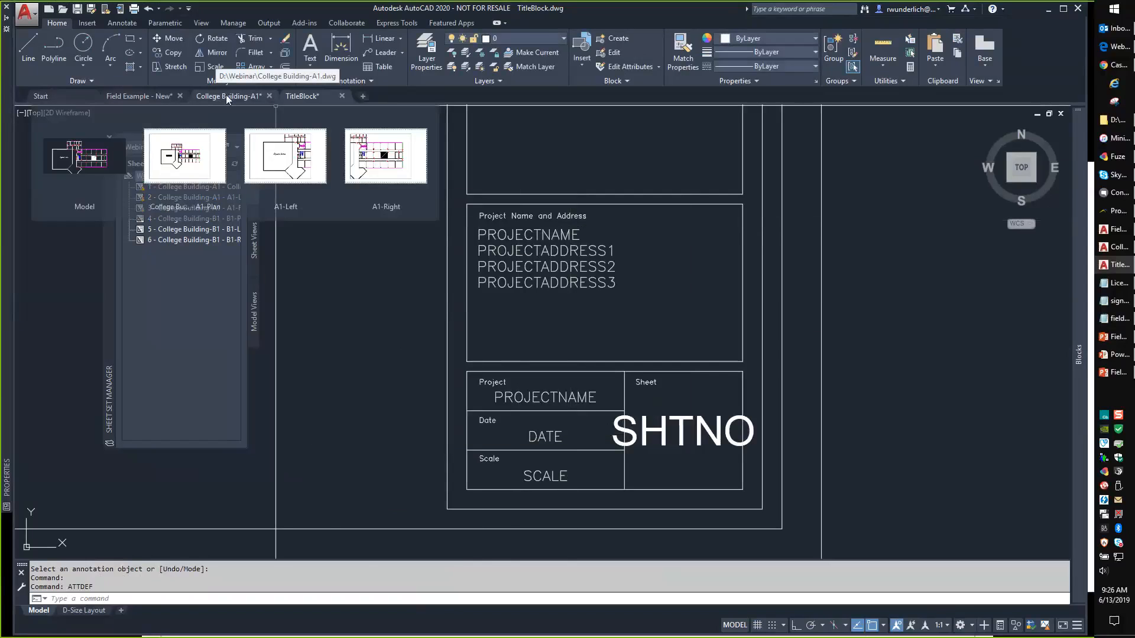
Bring College Building-A1 to the front on its A1-Plan layout and call up the sheet set's menu.
click(227, 99)
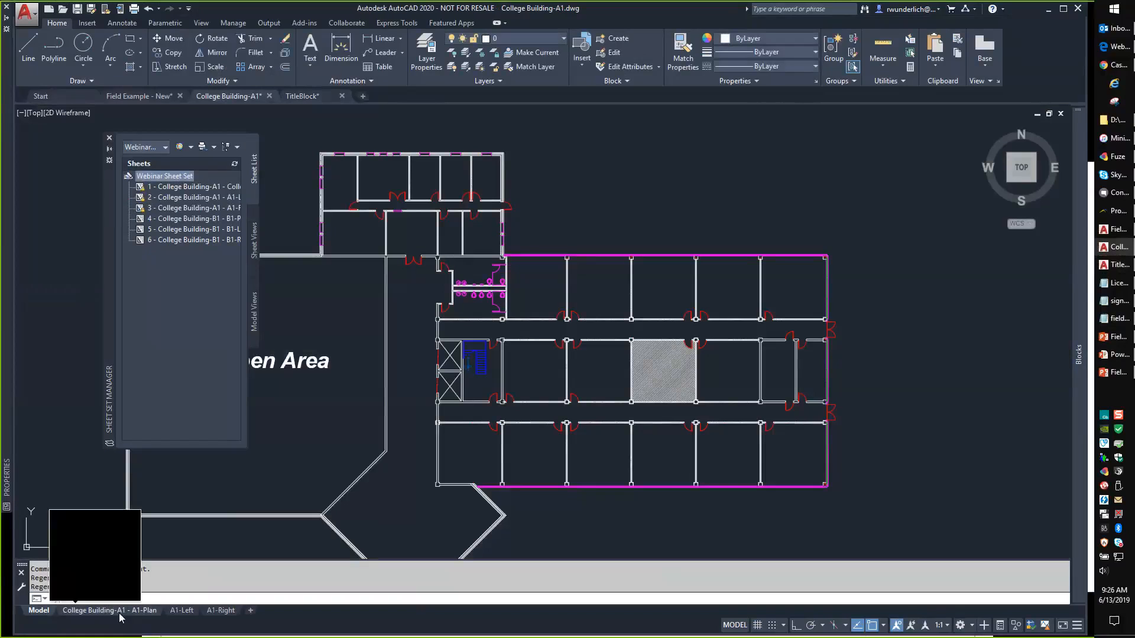
click(119, 613)
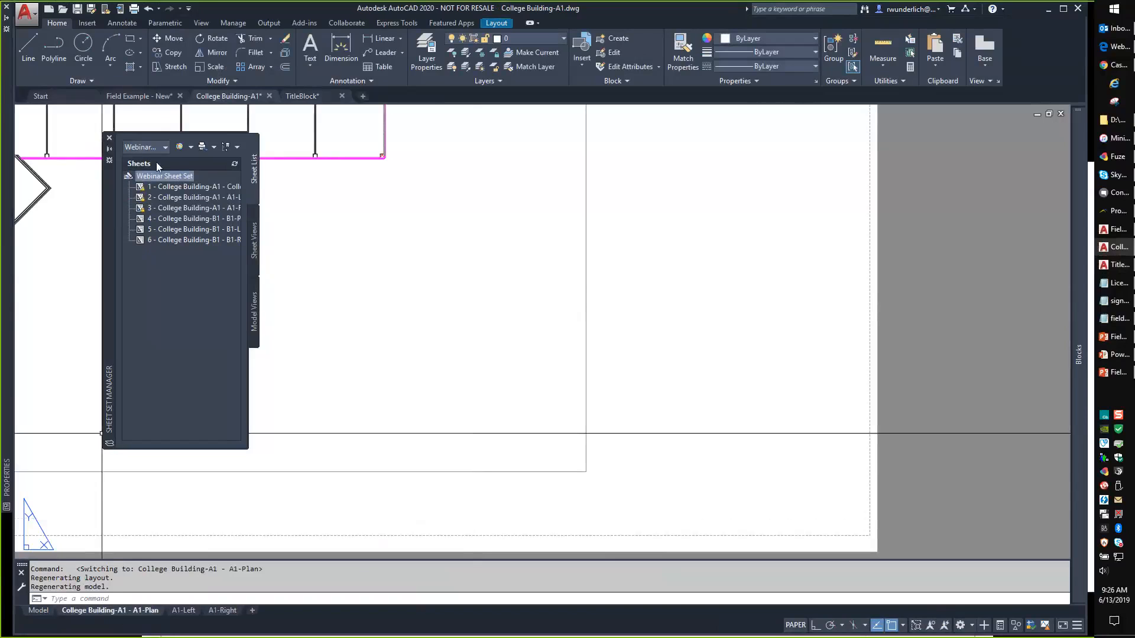
right_click(165, 175)
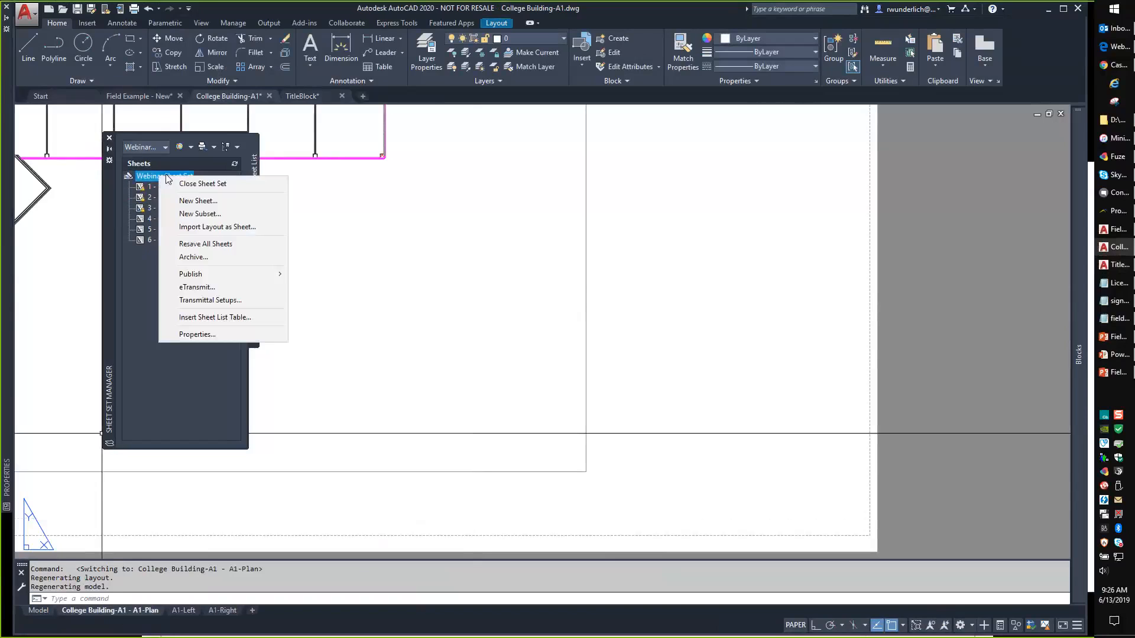
Enter project number 06132019-1 and project name Webinar Project in the sheet set properties.
click(195, 334)
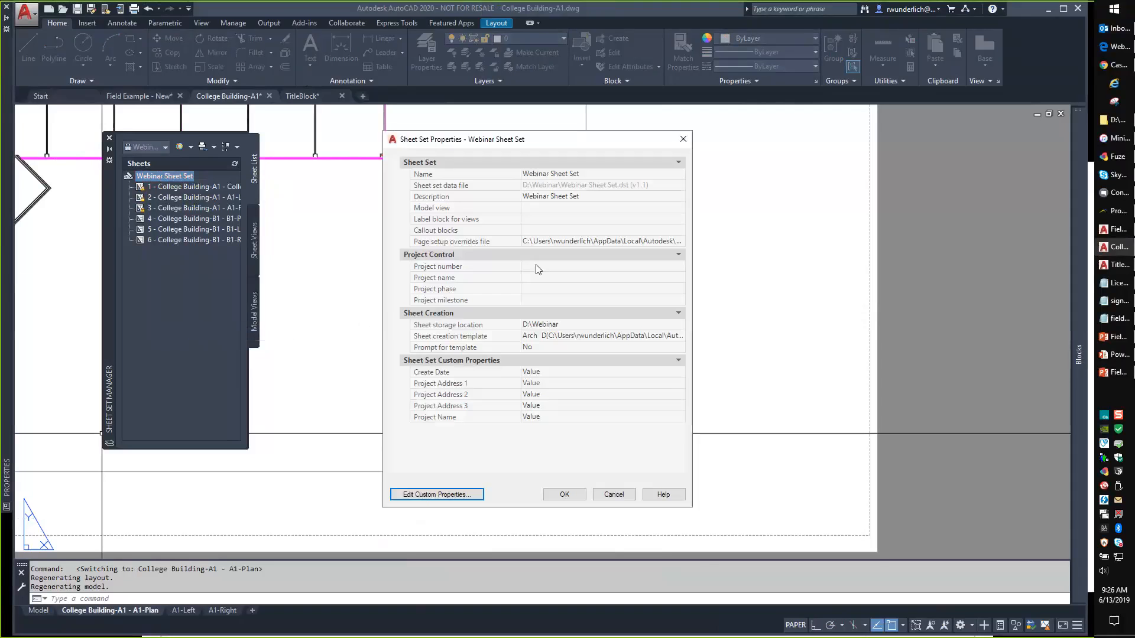
click(544, 266)
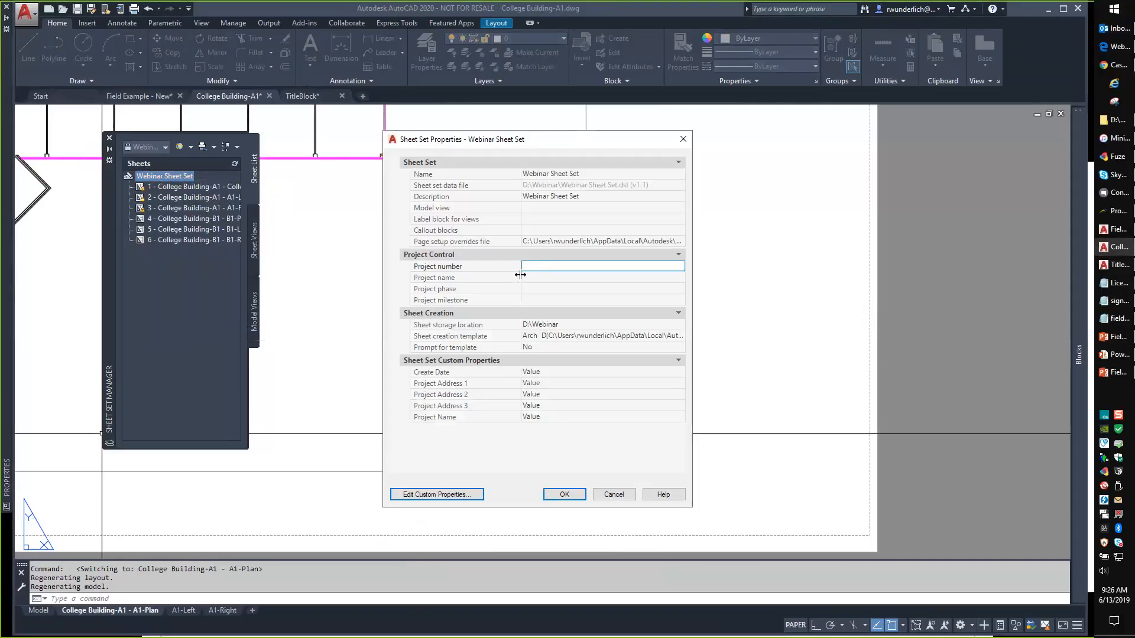
text(06)
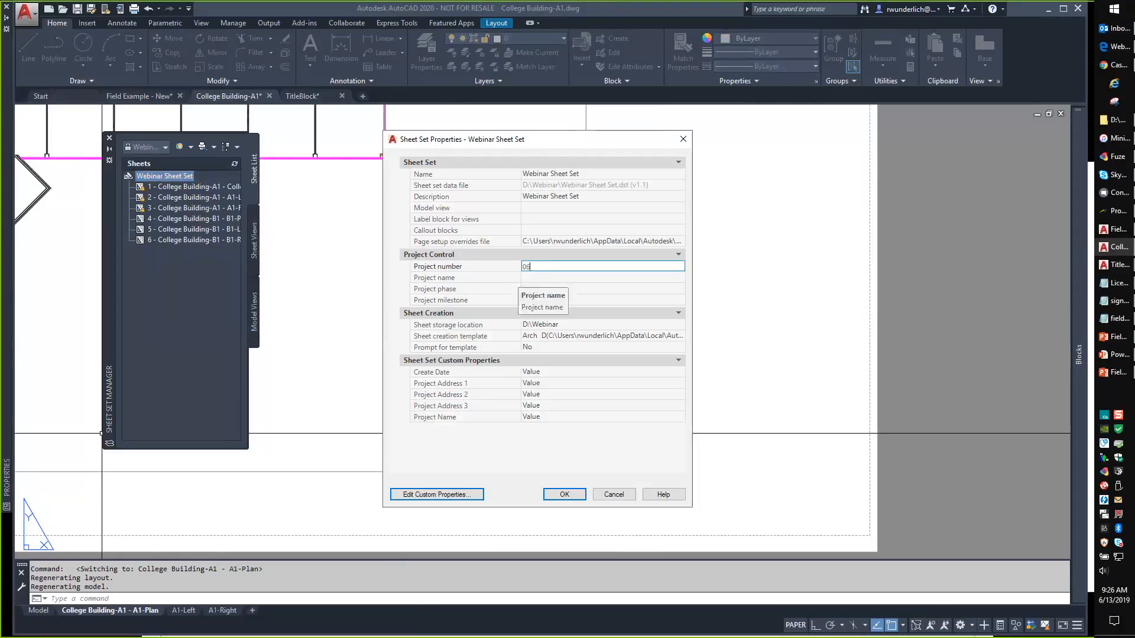
text(132019-1)
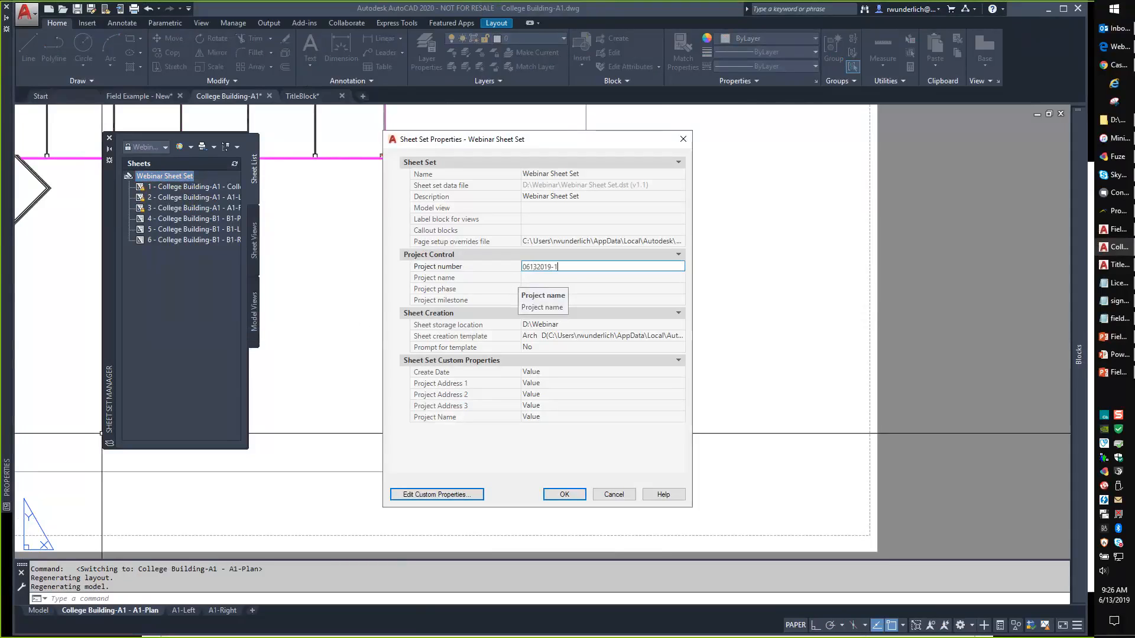
click(557, 278)
text(Webinar Project)
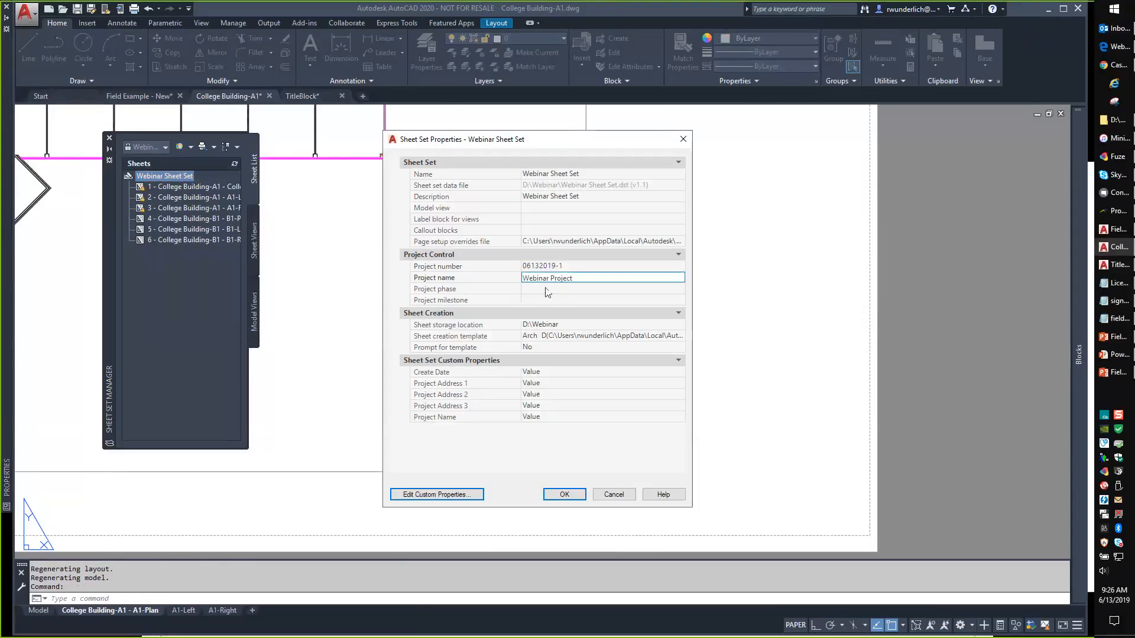
click(533, 291)
click(526, 299)
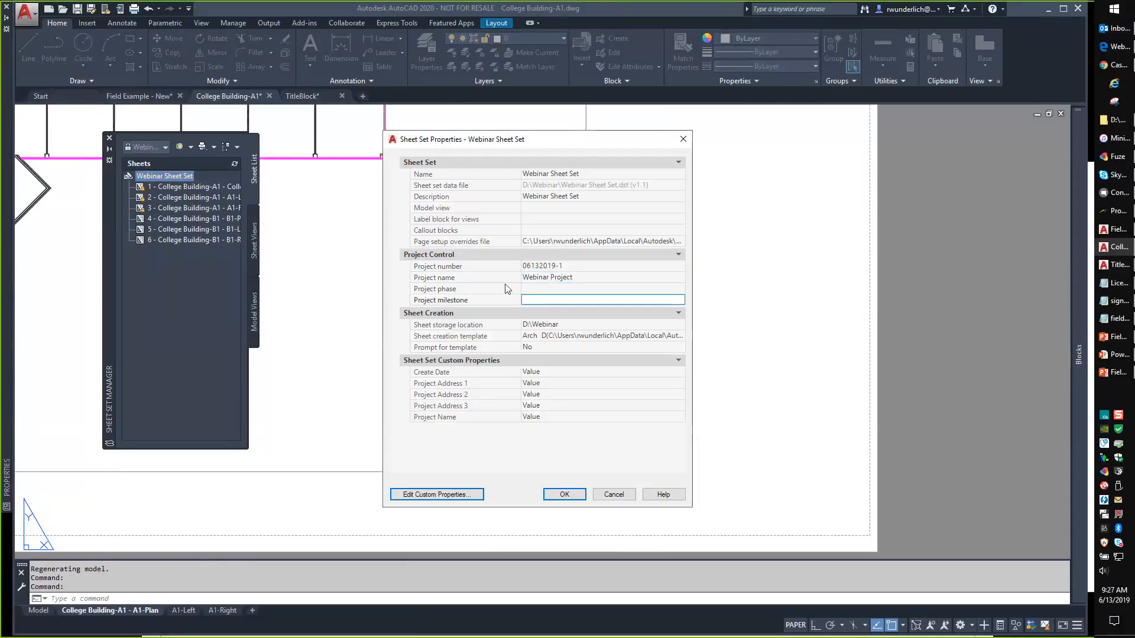
click(549, 371)
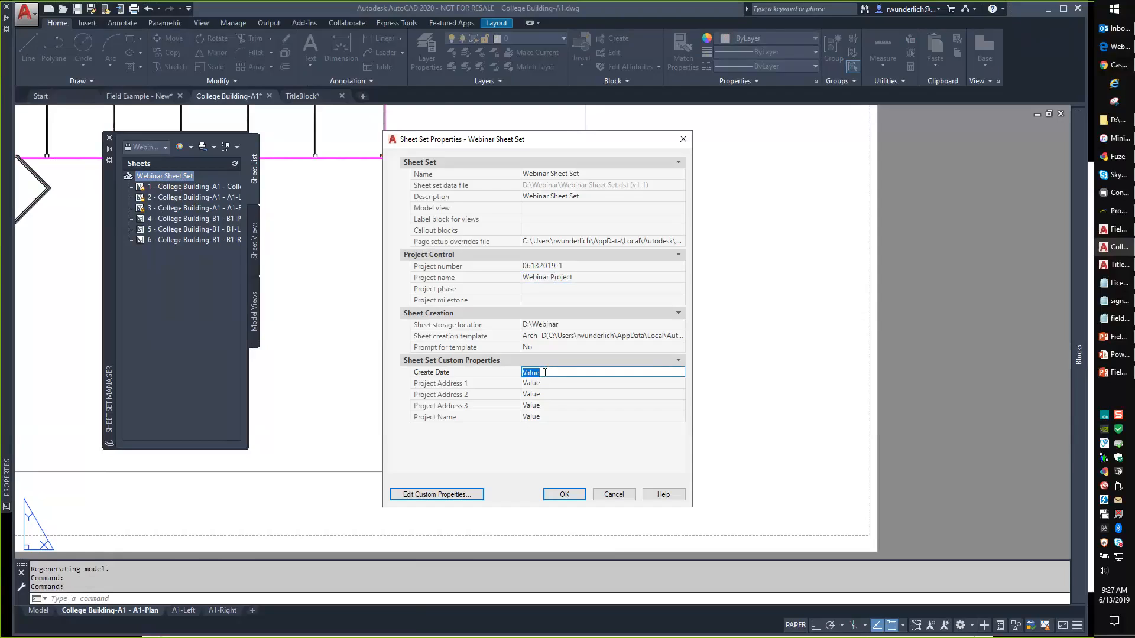
Enter Create Date 06/13/19, Address 1 '1234 Main Street' and Address 2 'Anytown, USA 12345'.
text(06/13/19)
click(549, 383)
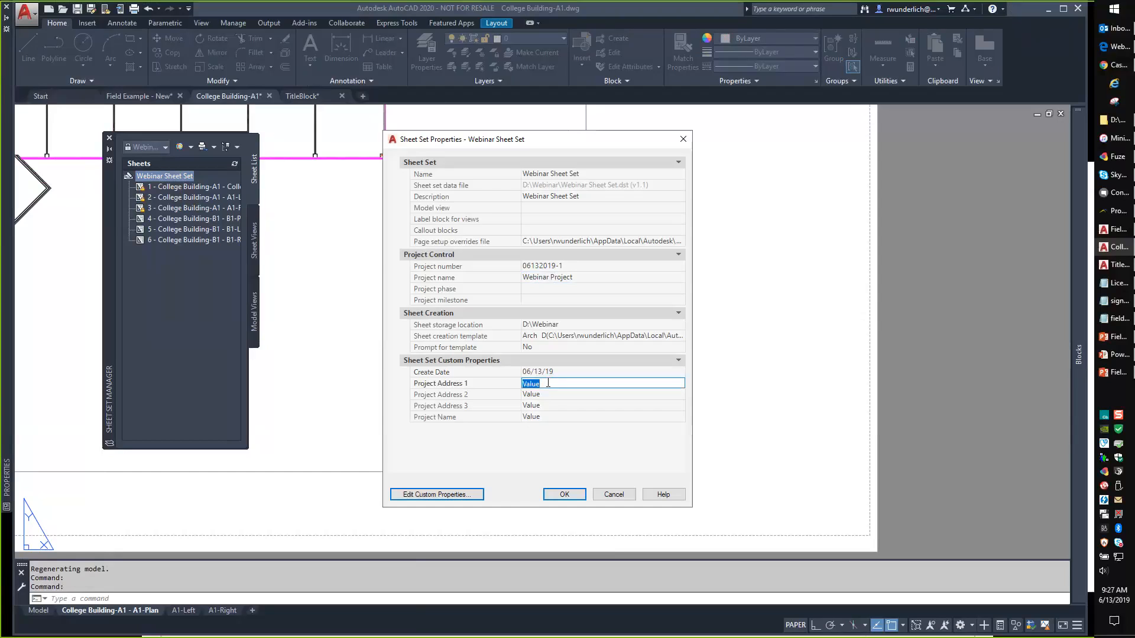
text(1234 Main Street)
click(557, 395)
text(A)
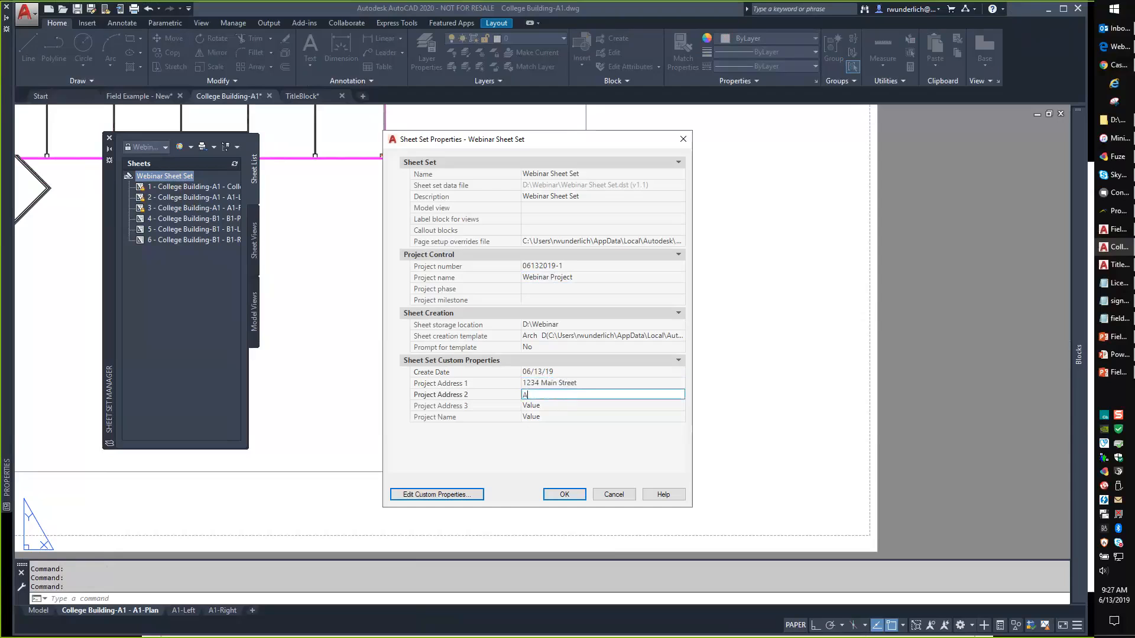
text(nytown, USA)
text(12345)
Shift the addresses down: 'Anytown, USA 12345' into Address 3, '1234 Main Street' into Address 2.
click(557, 405)
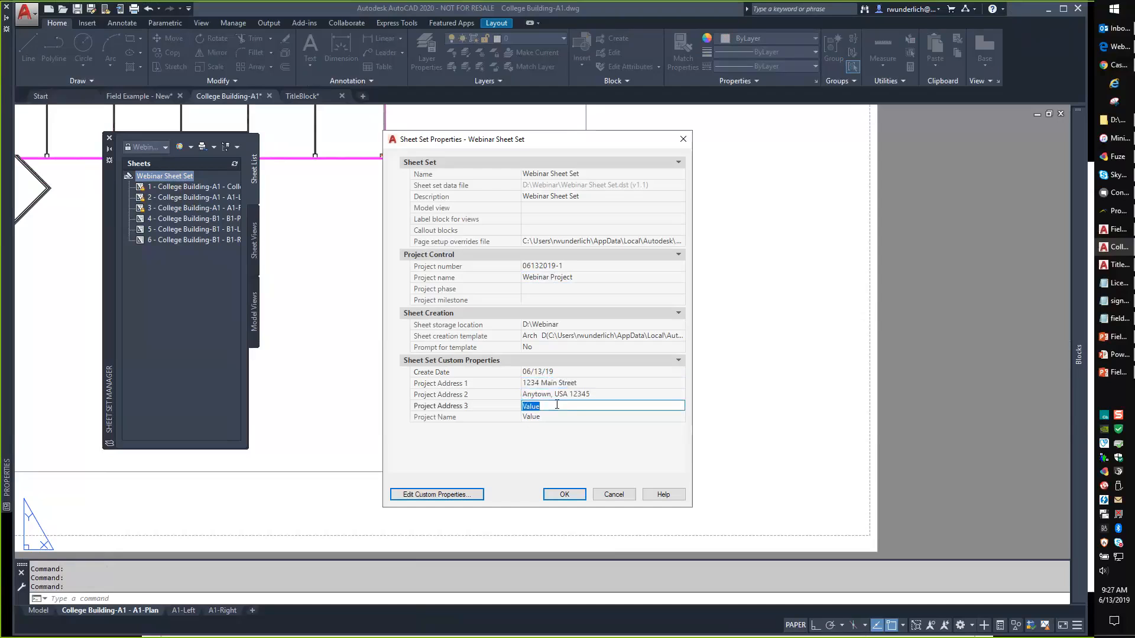
click(496, 394)
key(ctrl+c)
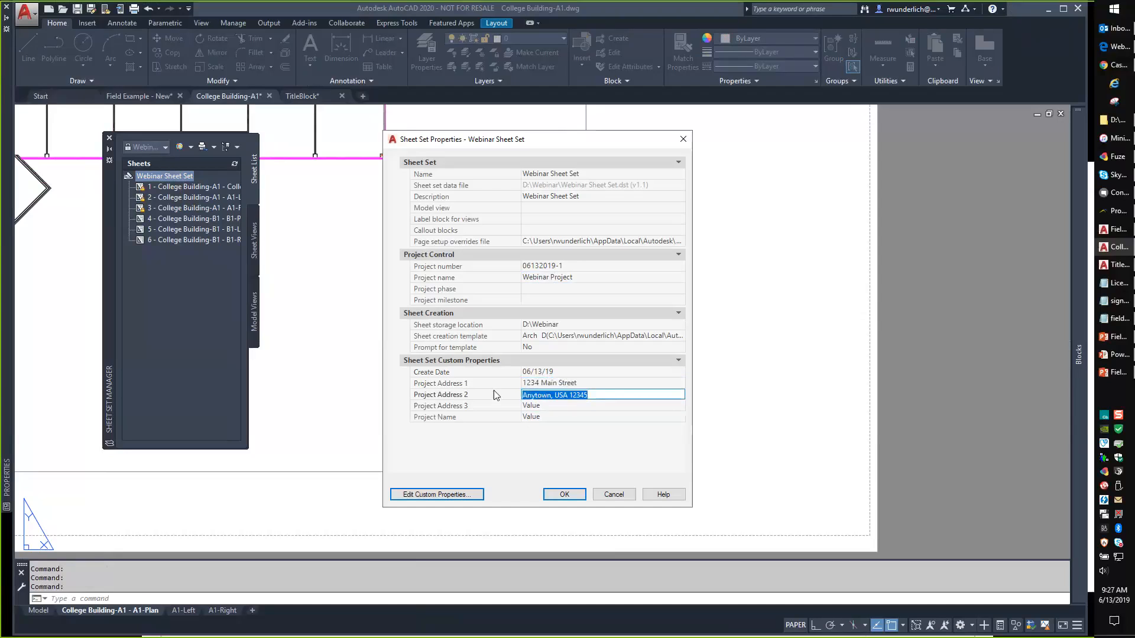
click(572, 406)
key(ctrl+v)
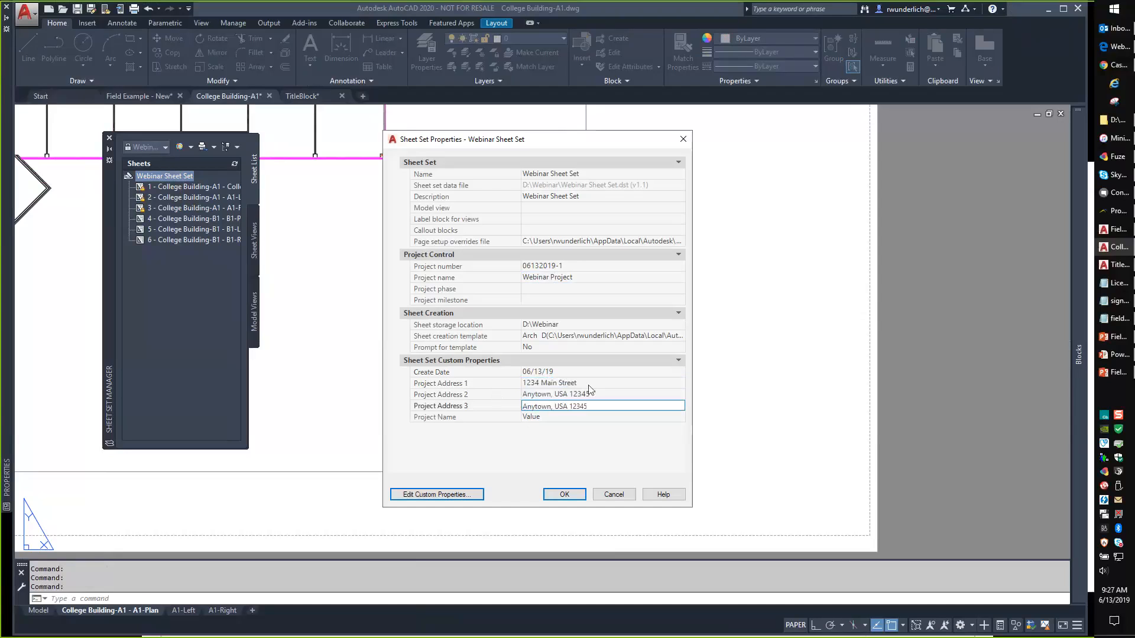
click(585, 383)
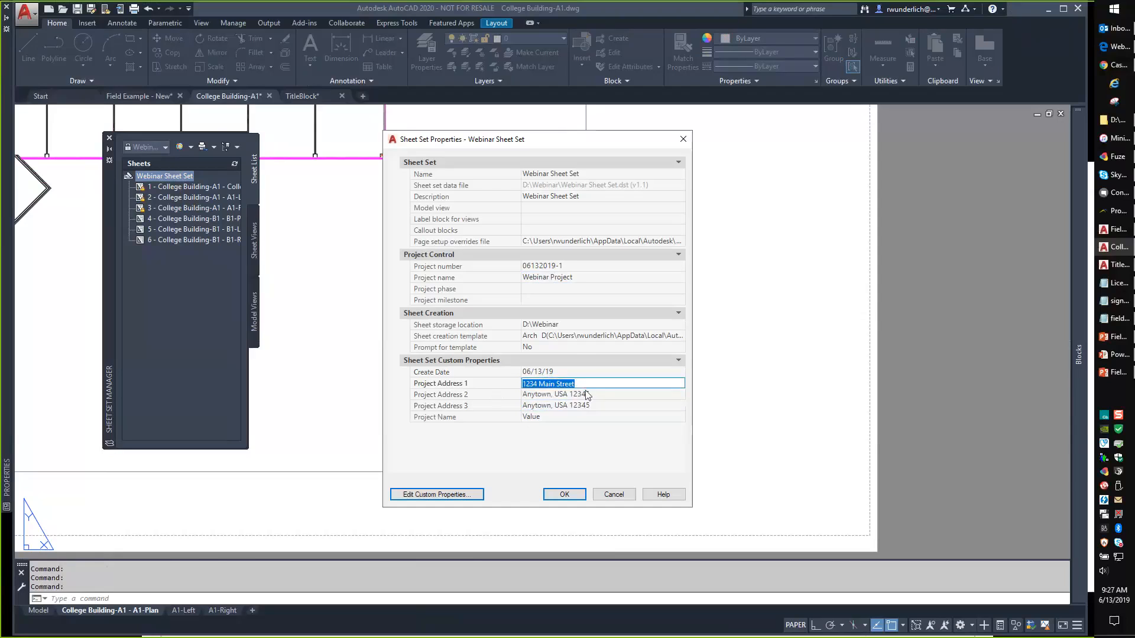
key(ctrl+x)
click(582, 394)
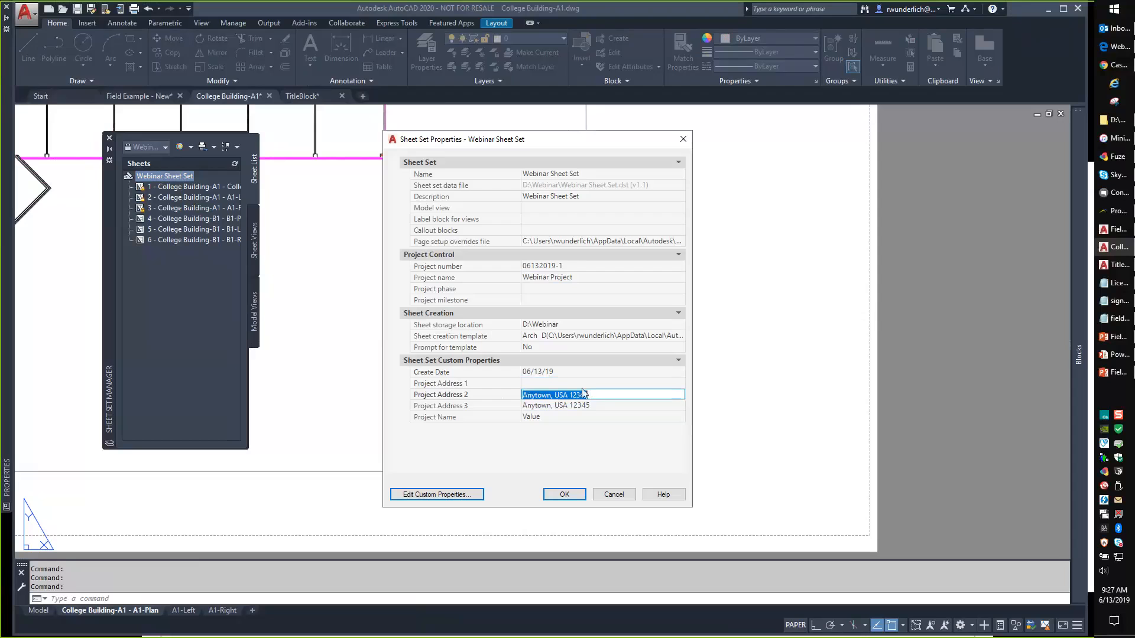
click(593, 395)
key(ctrl+a)
text(132)
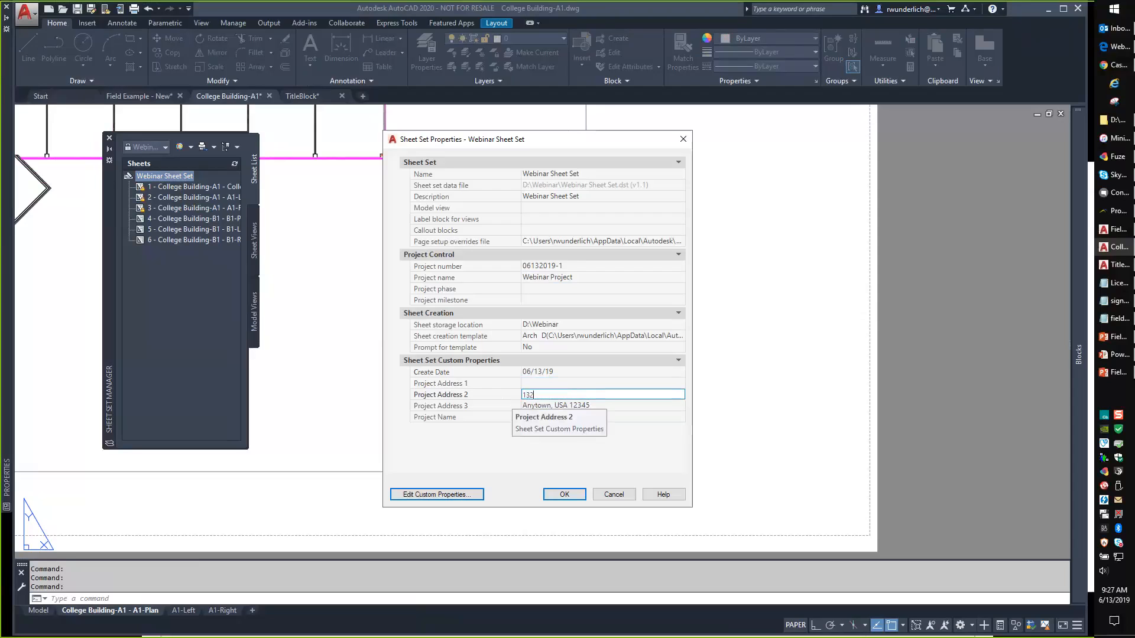
key(BackSpace)
key(BackSpace)
text(234 Main Street)
Set Project Address 1 to 'IMAGINiT Project', fixing the capitalisation typo.
click(543, 383)
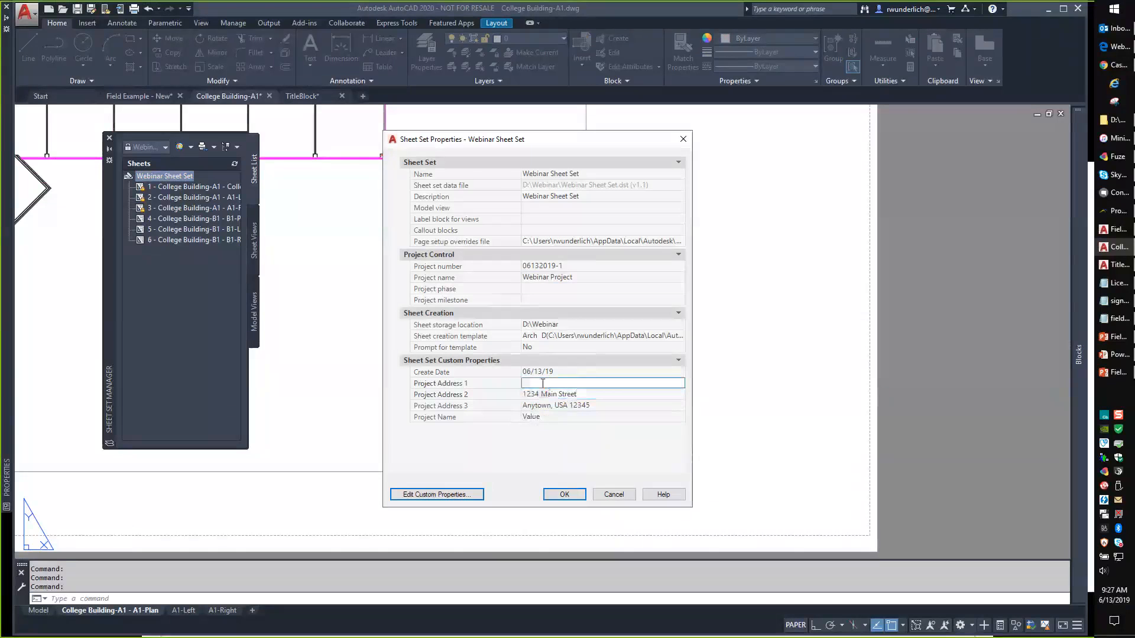
text(IMAGINiT PRoject)
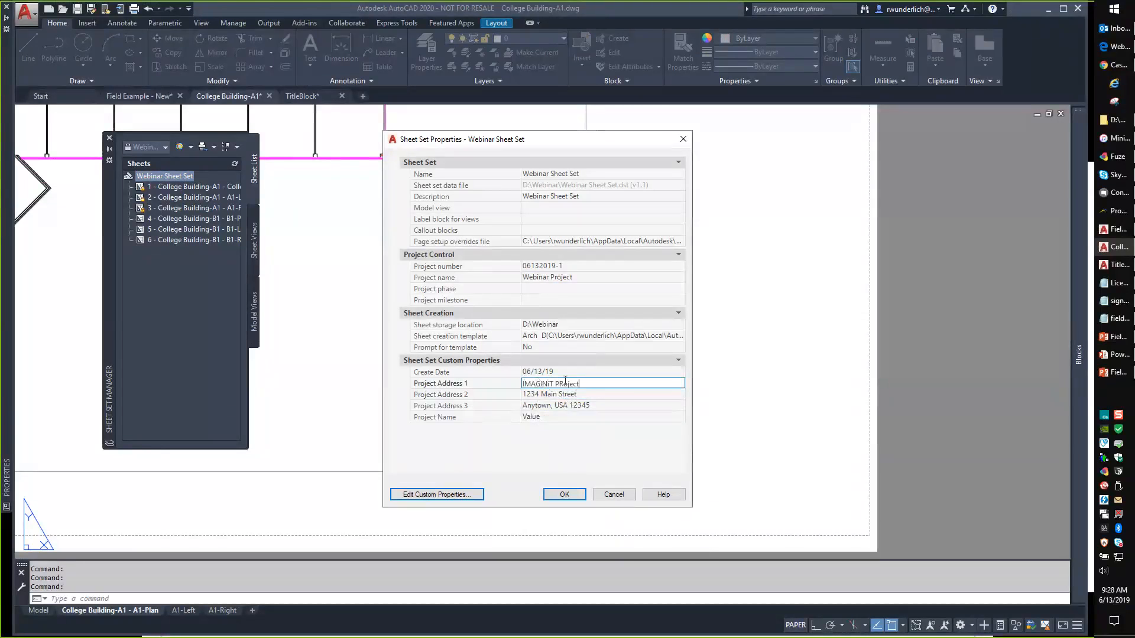
click(565, 383)
key(BackSpace)
text(r)
click(557, 418)
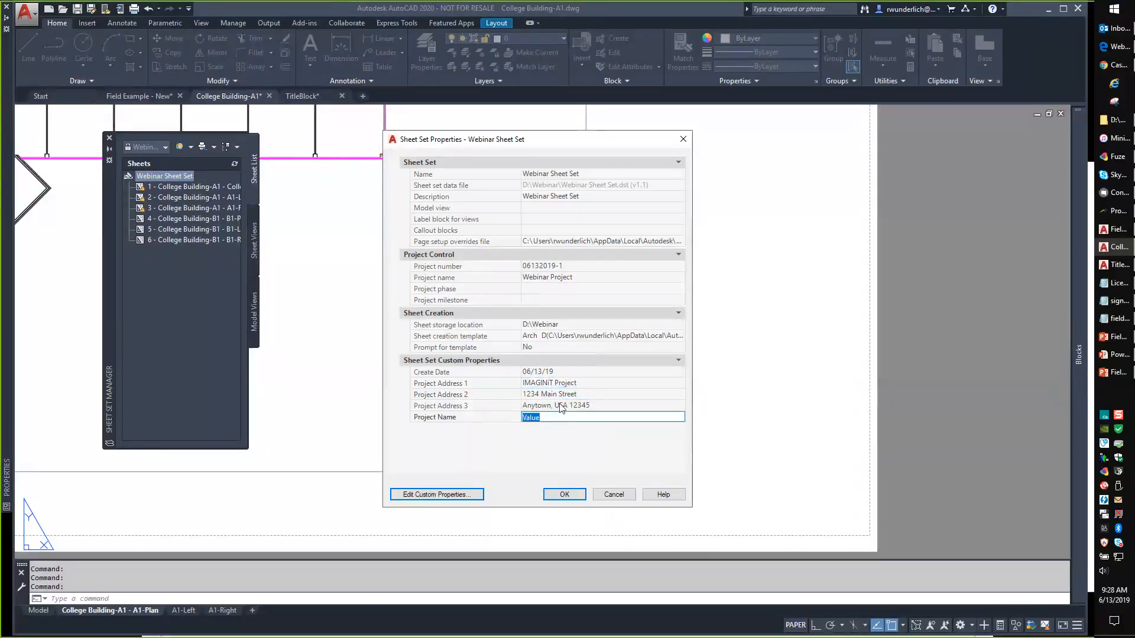
Copy Webinar Project into the custom Project Name property and save the sheet set properties.
click(580, 384)
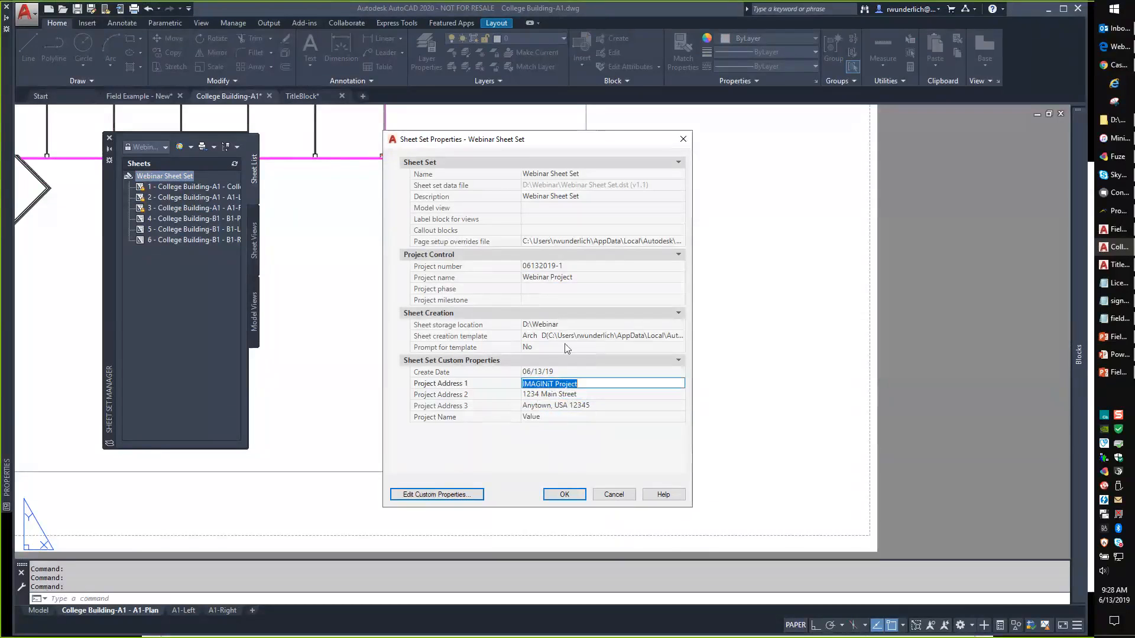
click(577, 277)
key(ctrl+c)
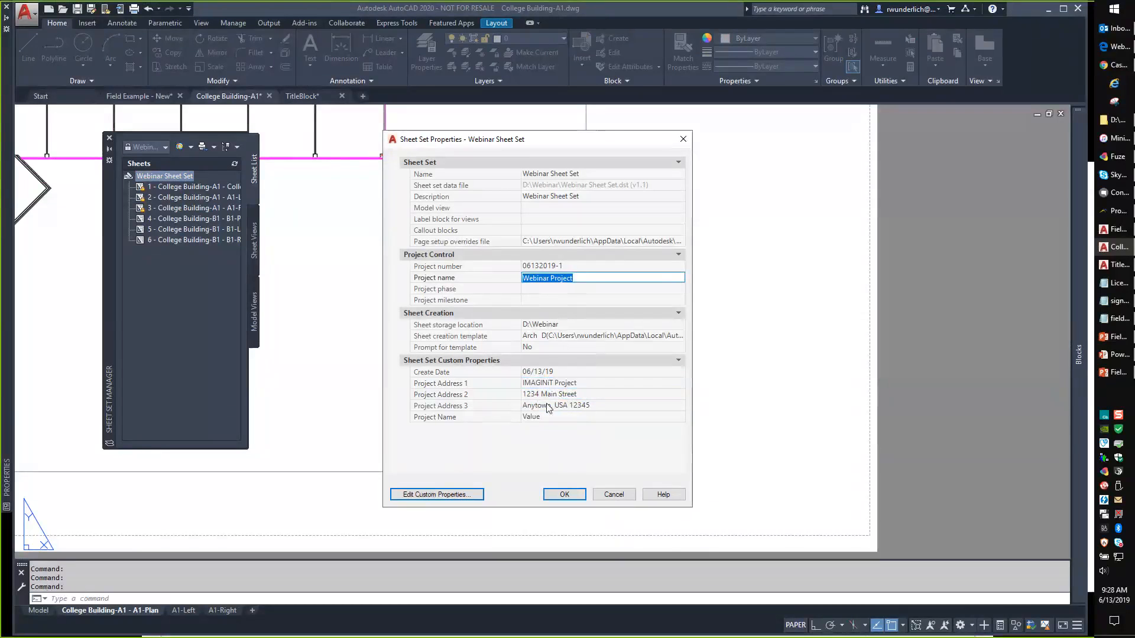
click(549, 417)
key(ctrl+v)
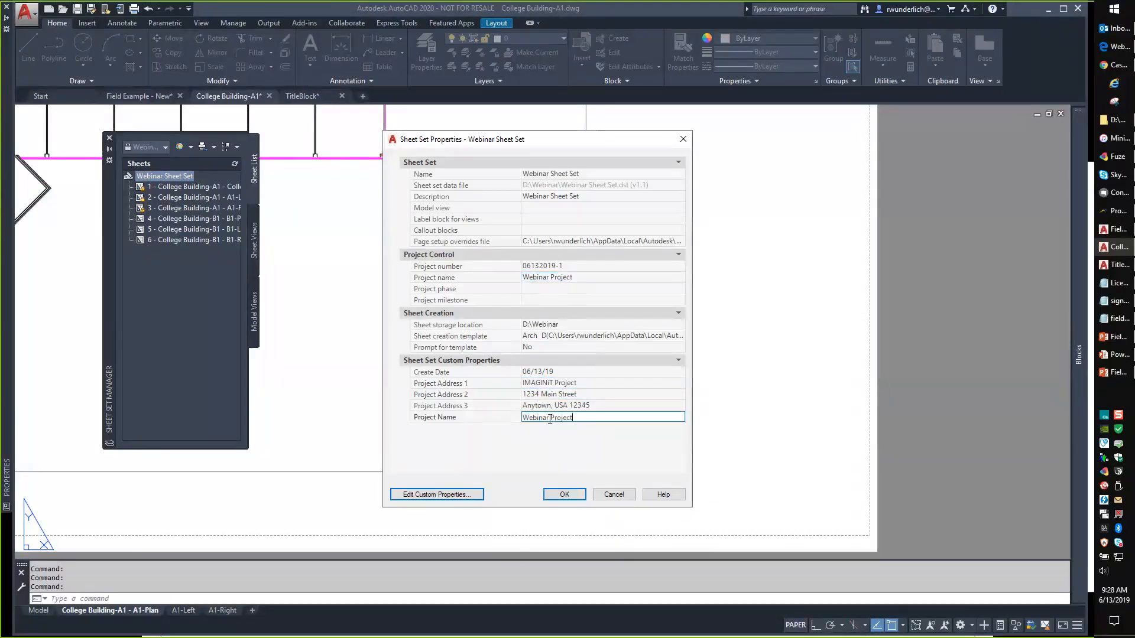
click(570, 495)
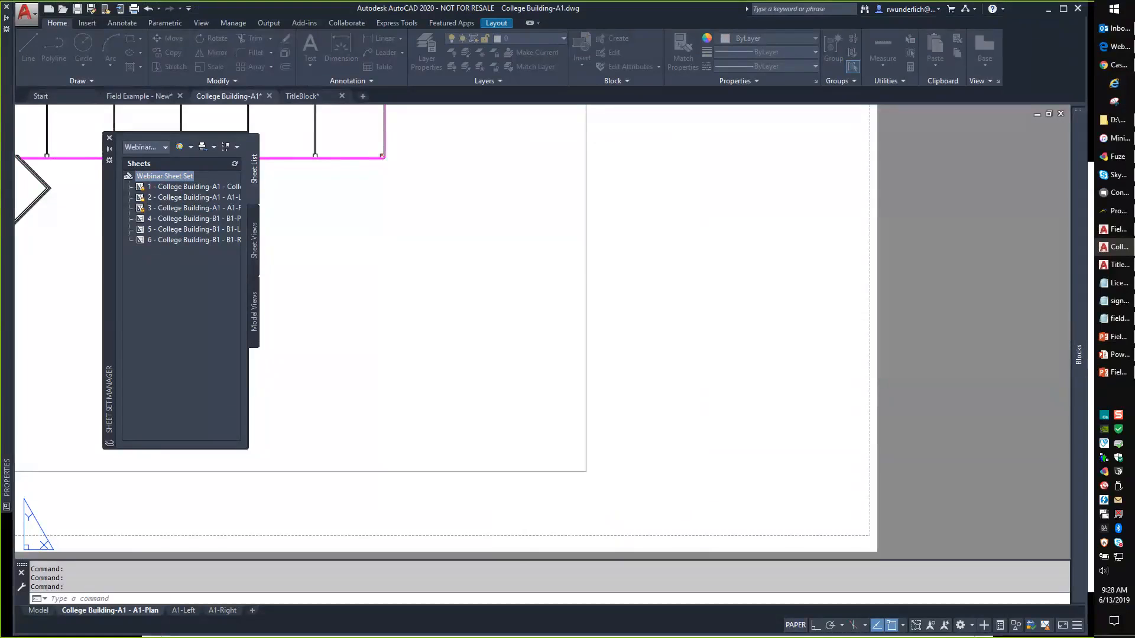
Reopen the sheet set properties to verify the custom property values, then close without changes.
right_click(154, 176)
click(182, 335)
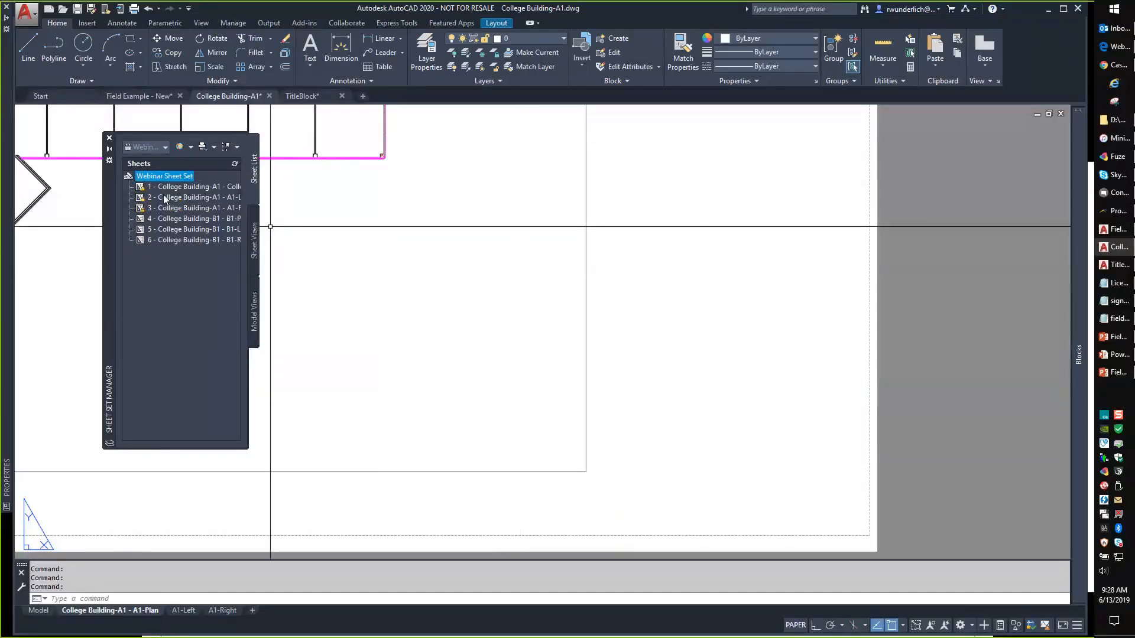
click(436, 494)
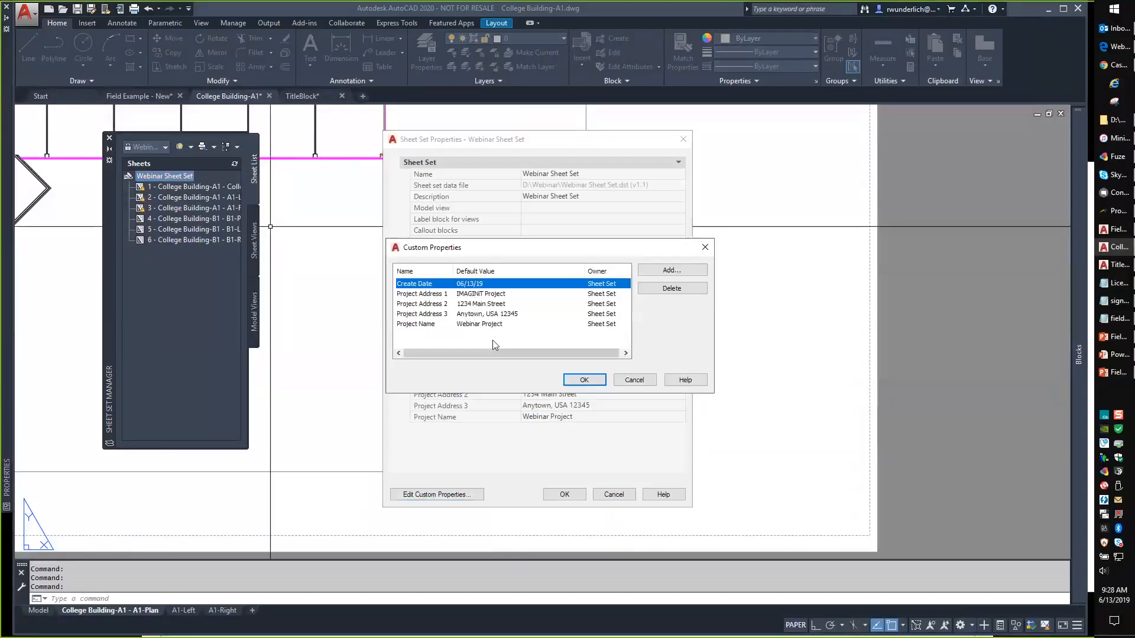
click(643, 377)
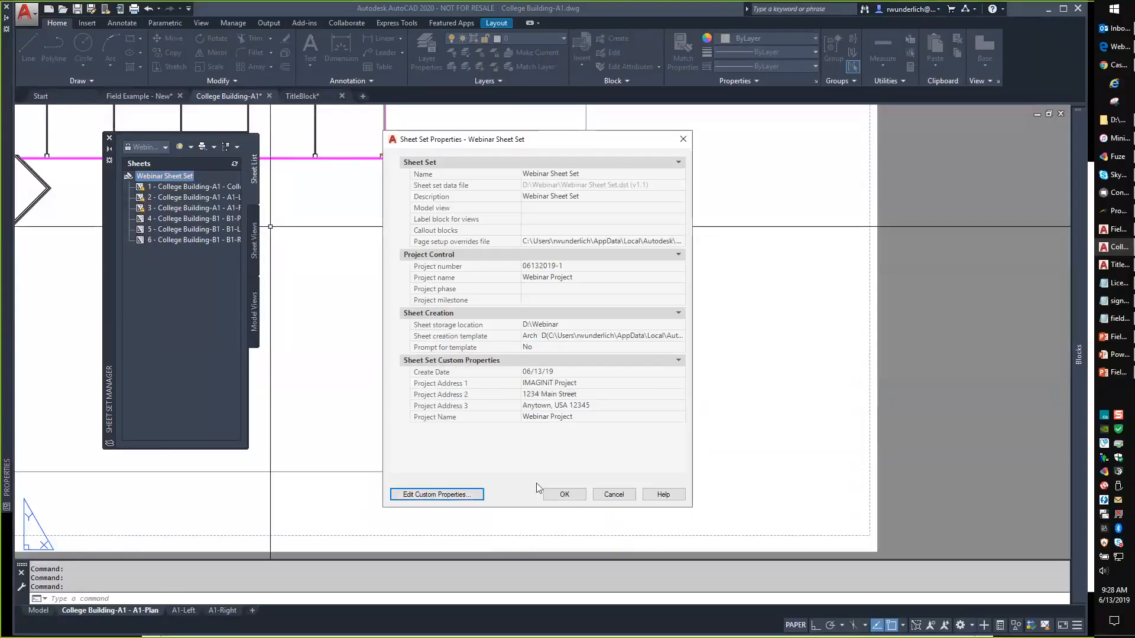
click(573, 494)
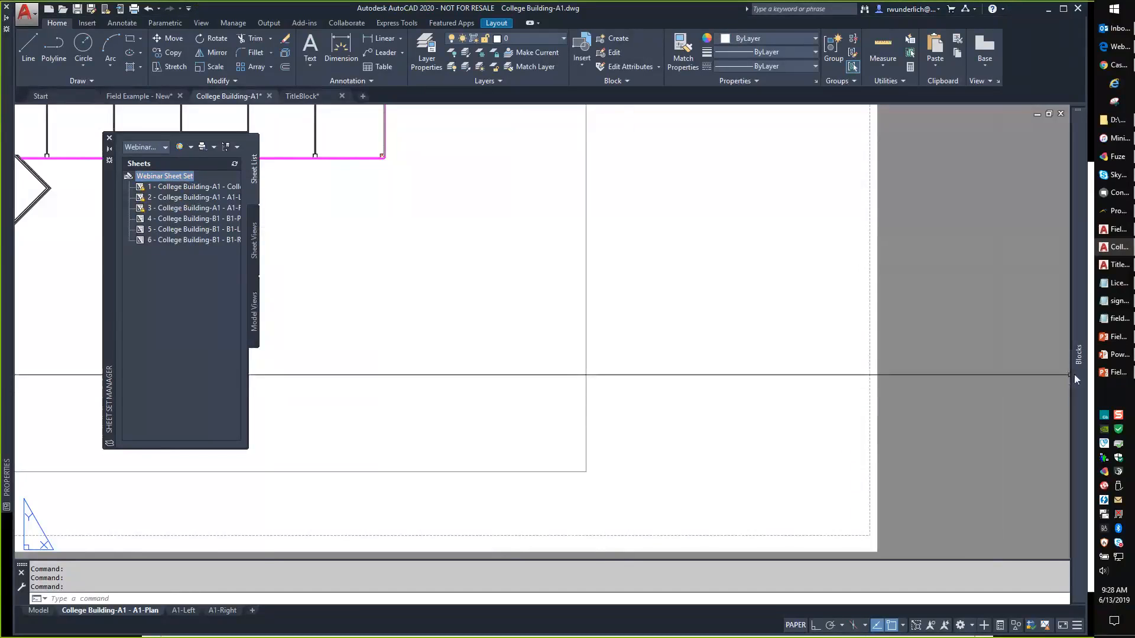
mouse_move(1073, 374)
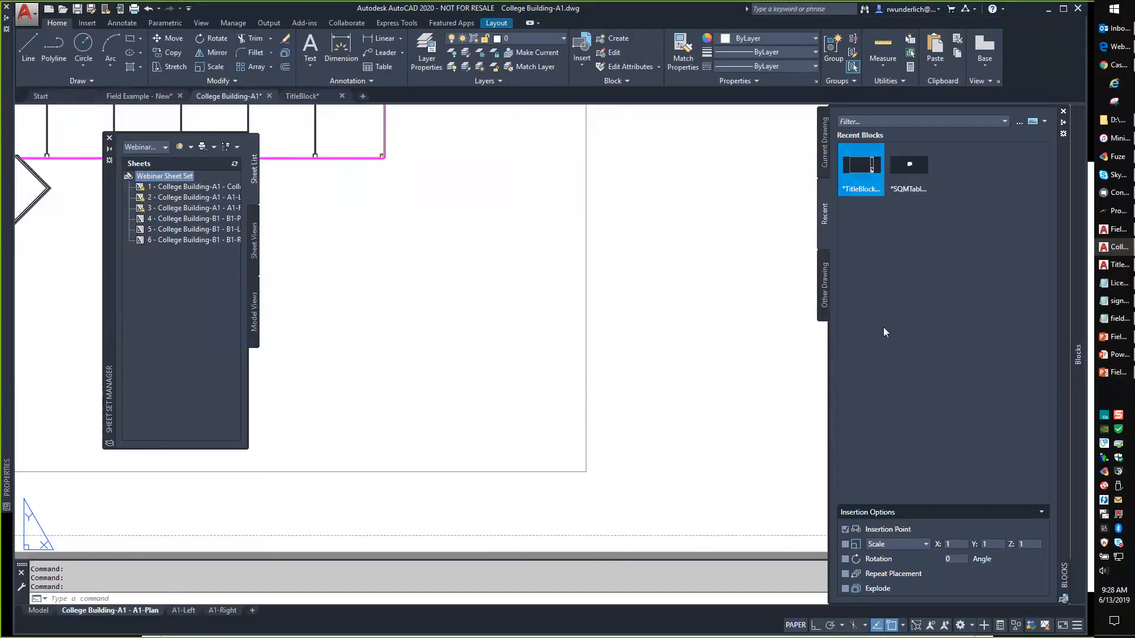
Insert the TitleBlock at 0,0,0, accept its attribute values, and zoom to check the filled fields.
click(845, 529)
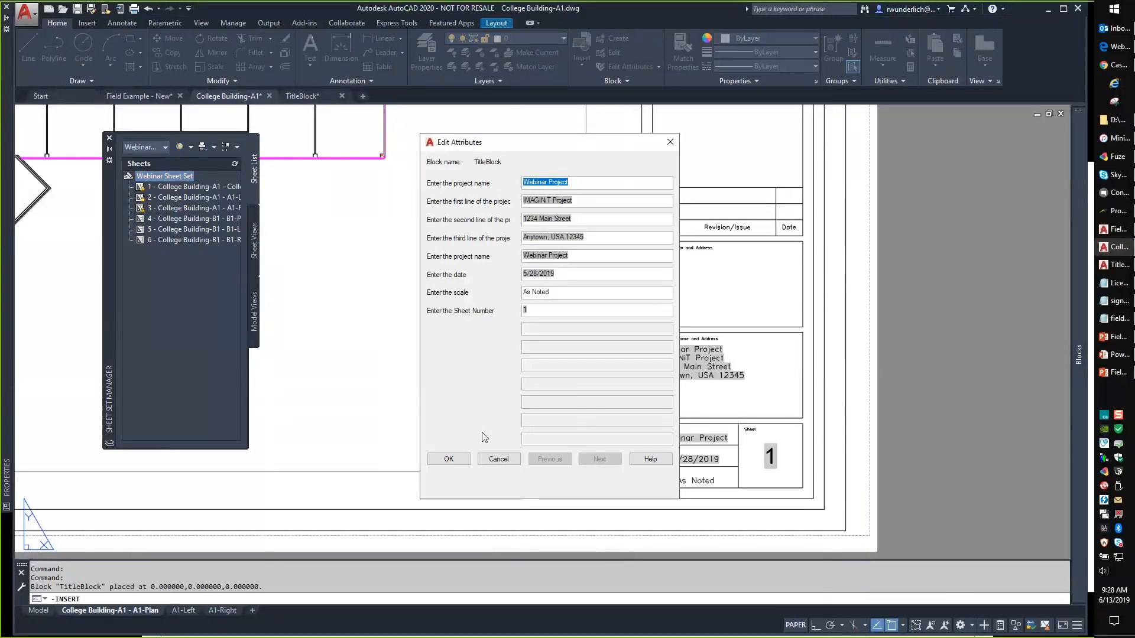
click(449, 458)
scroll(801, 476, up, 4)
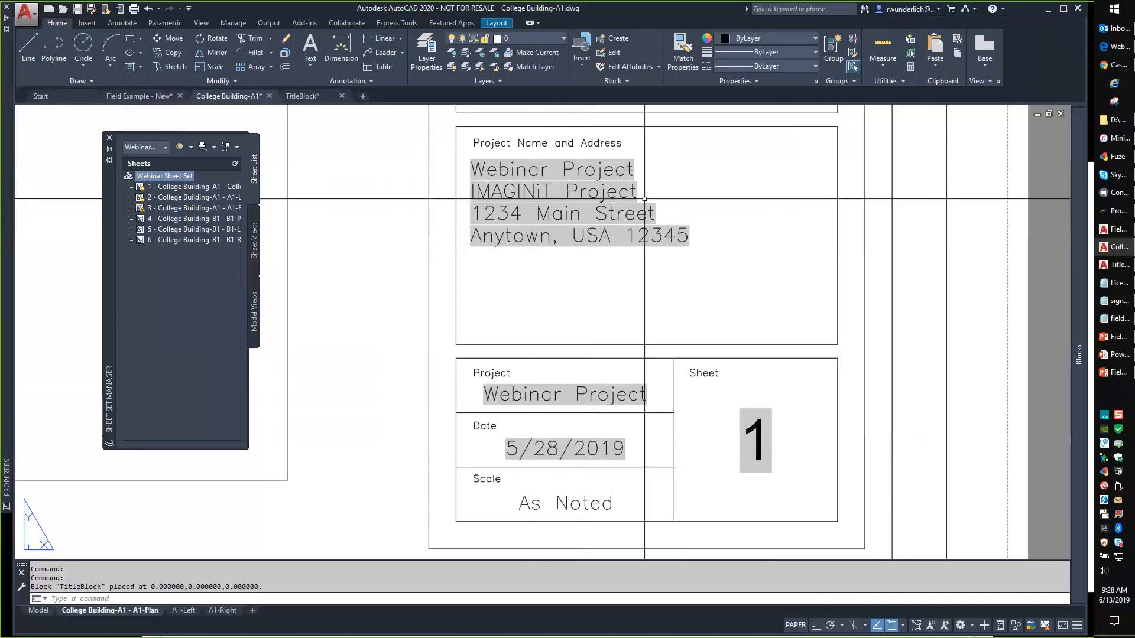
scroll(622, 211, down, 2)
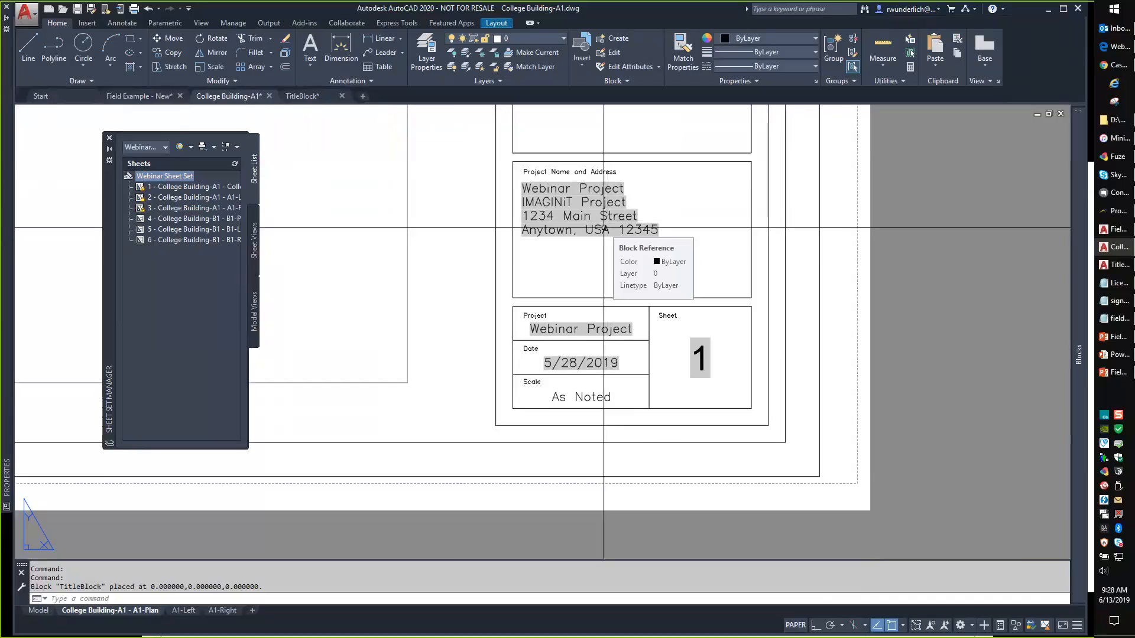
Select the title block and try pasting it to original coordinates on the A1-Left layout.
click(836, 287)
click(815, 308)
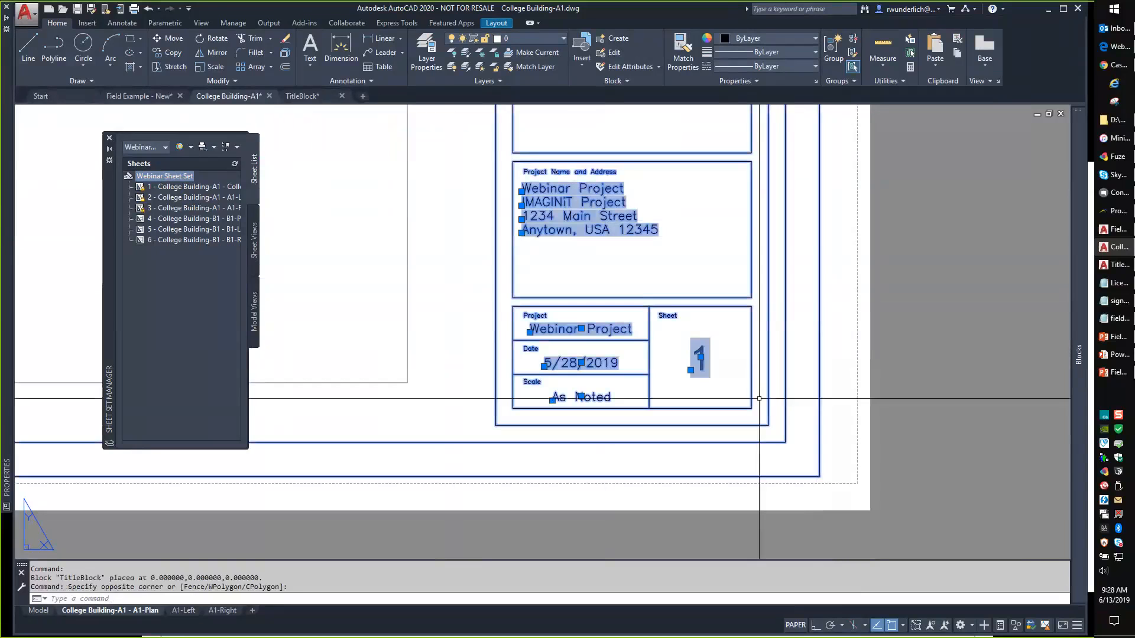
click(184, 610)
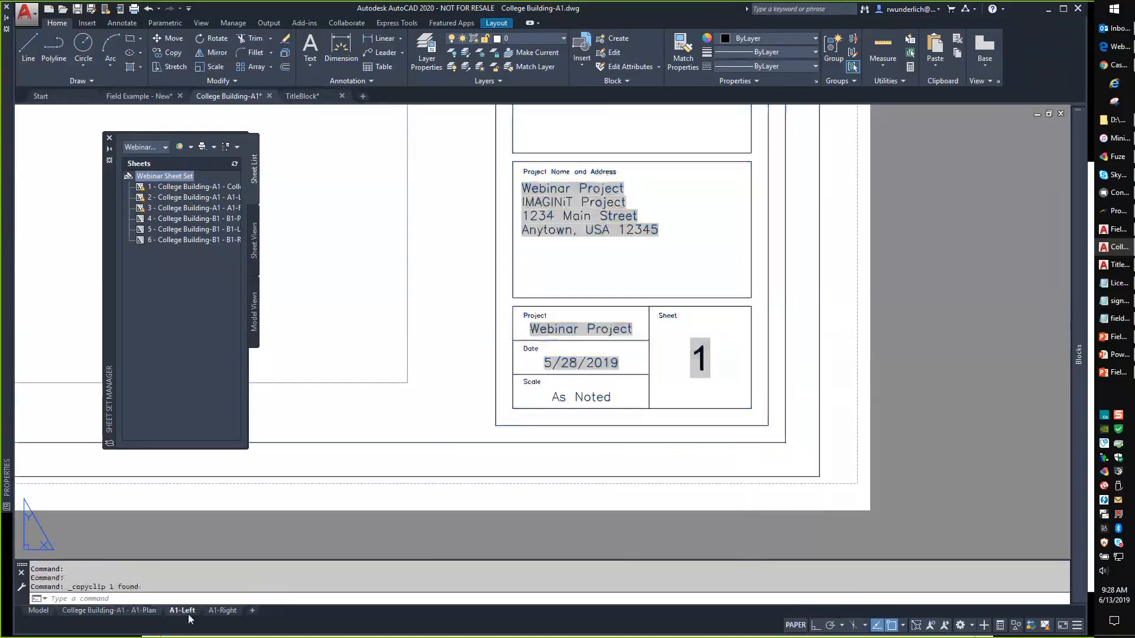
key(ctrl+v)
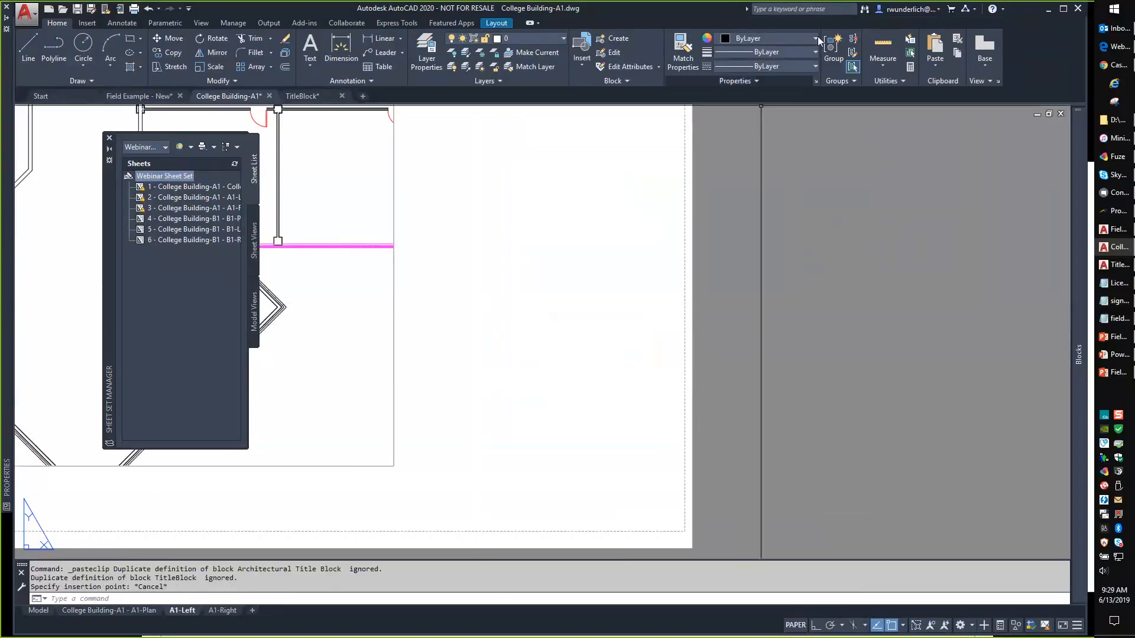
key(Escape)
click(939, 65)
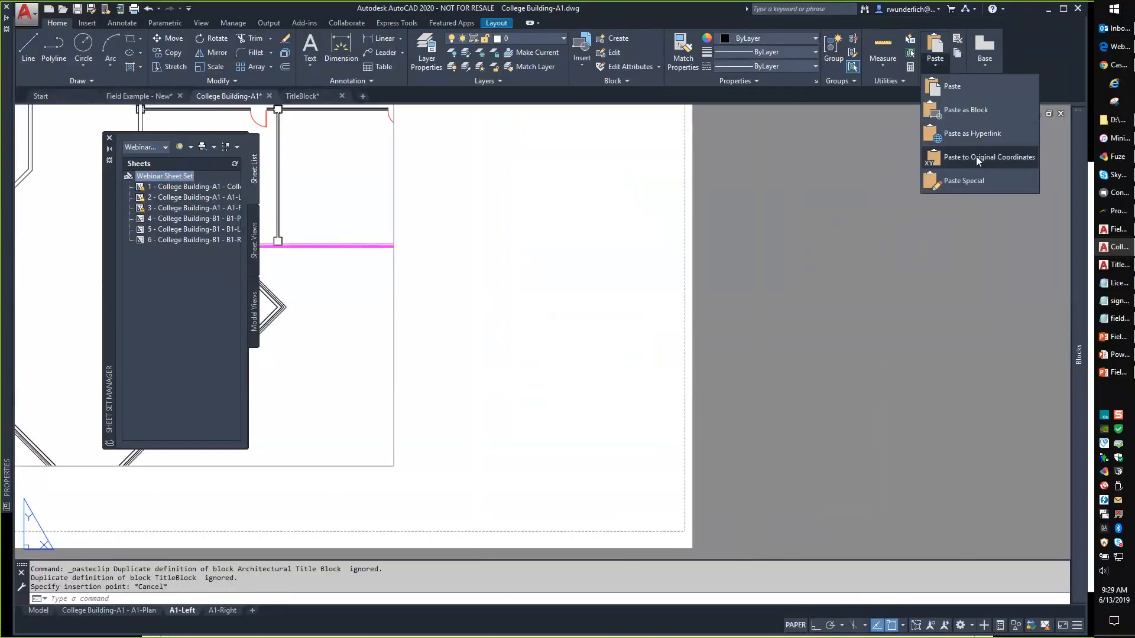
click(976, 156)
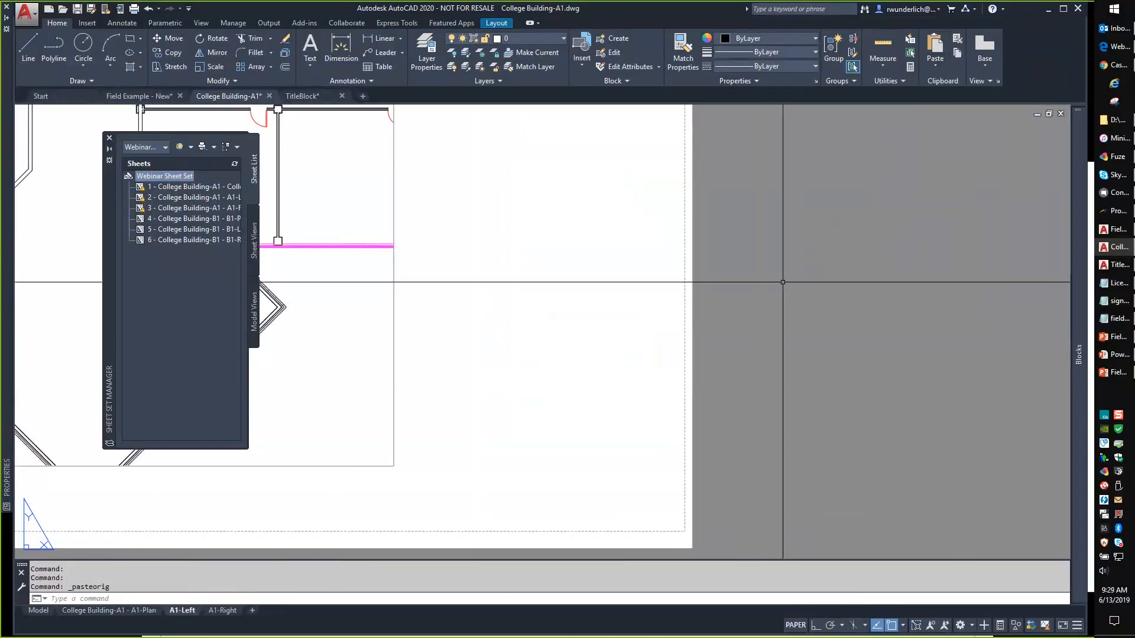
Back on A1-Plan, copy the title block with base point 0,0.
click(109, 610)
click(595, 410)
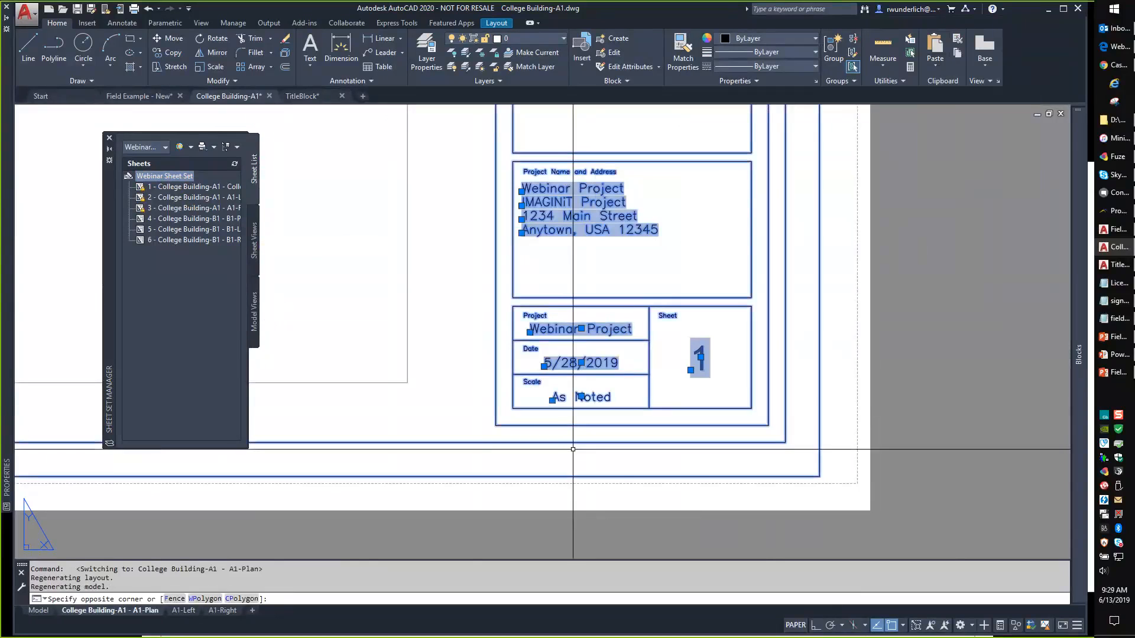
click(572, 449)
key(ctrl+shift+c)
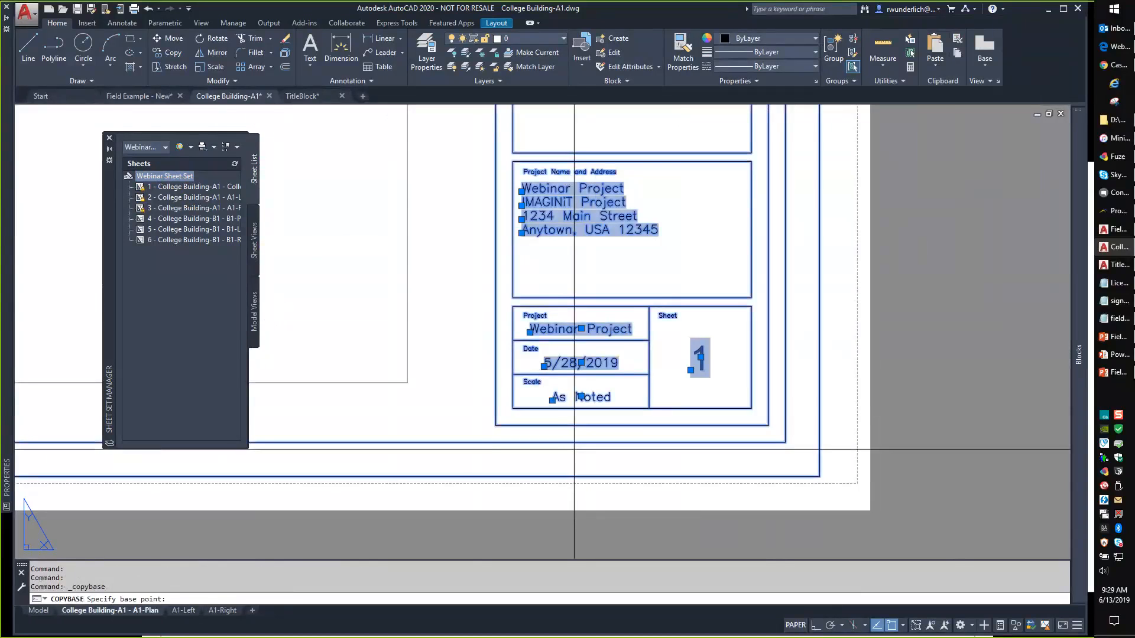
text(0,0)
key(Return)
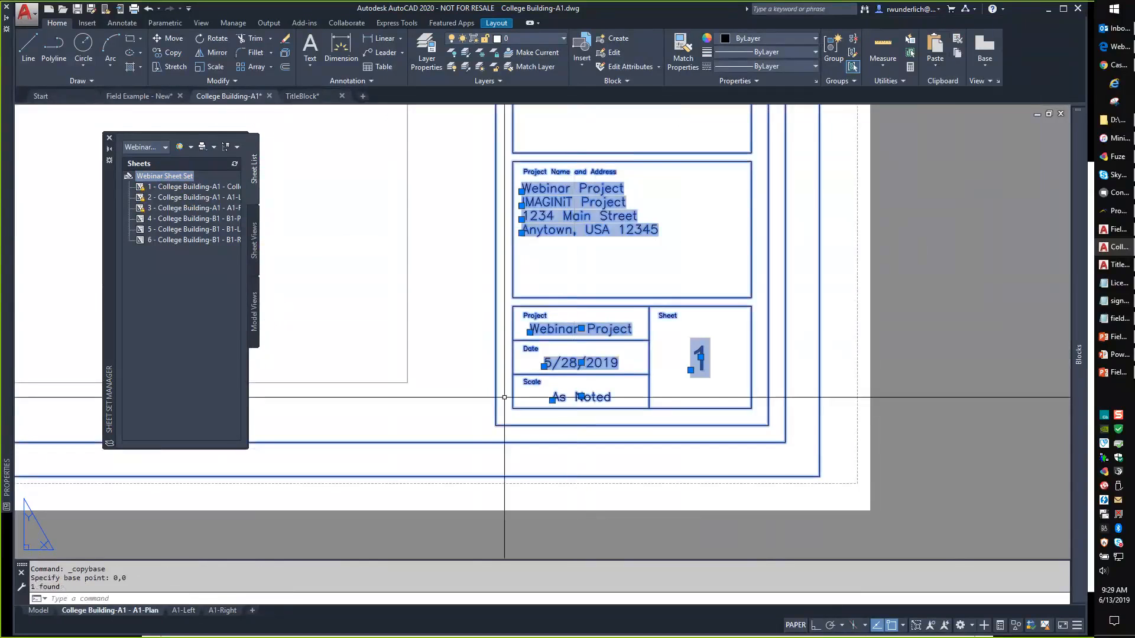
Paste the title block at 0,0 on A1-Left and A1-Right, showing sheet numbers 2 and 3.
click(185, 610)
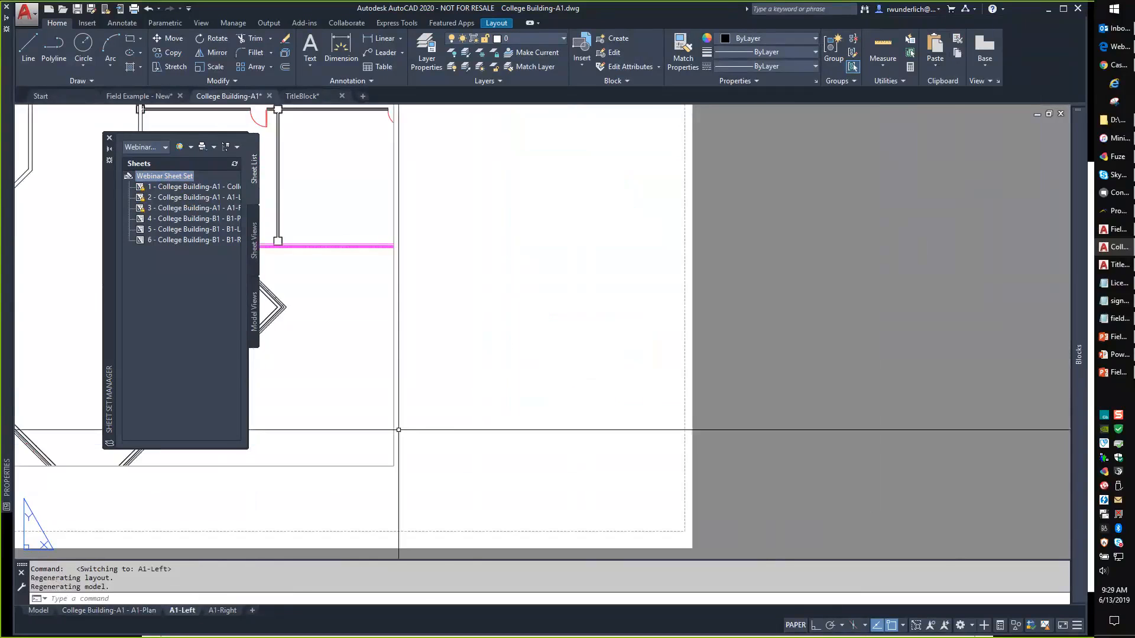
key(ctrl+v)
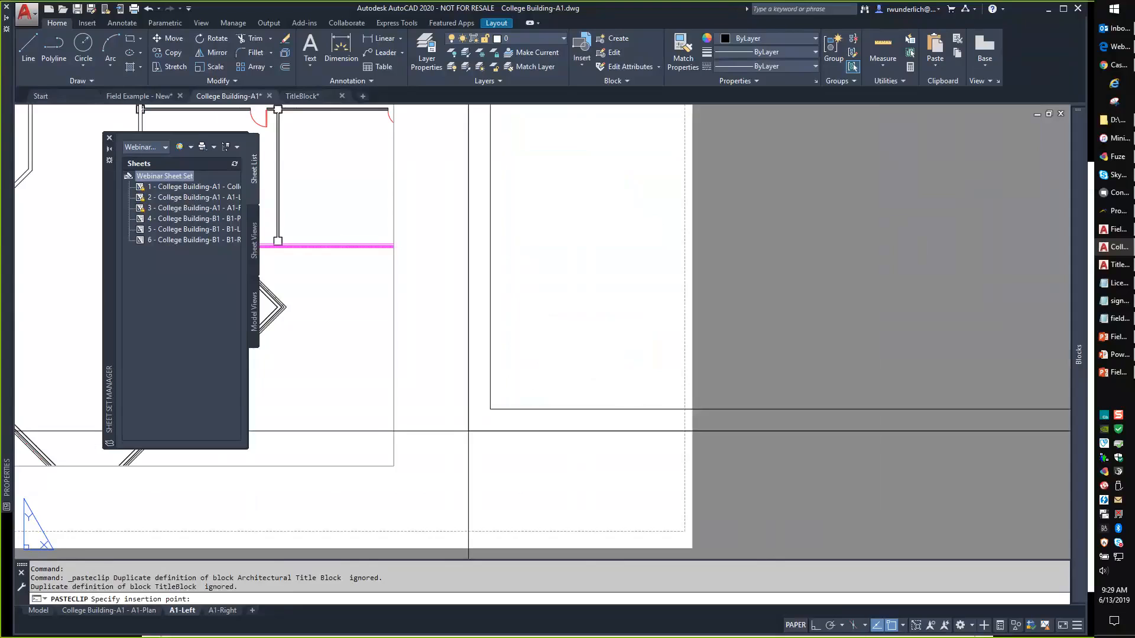
text(0,0)
key(Return)
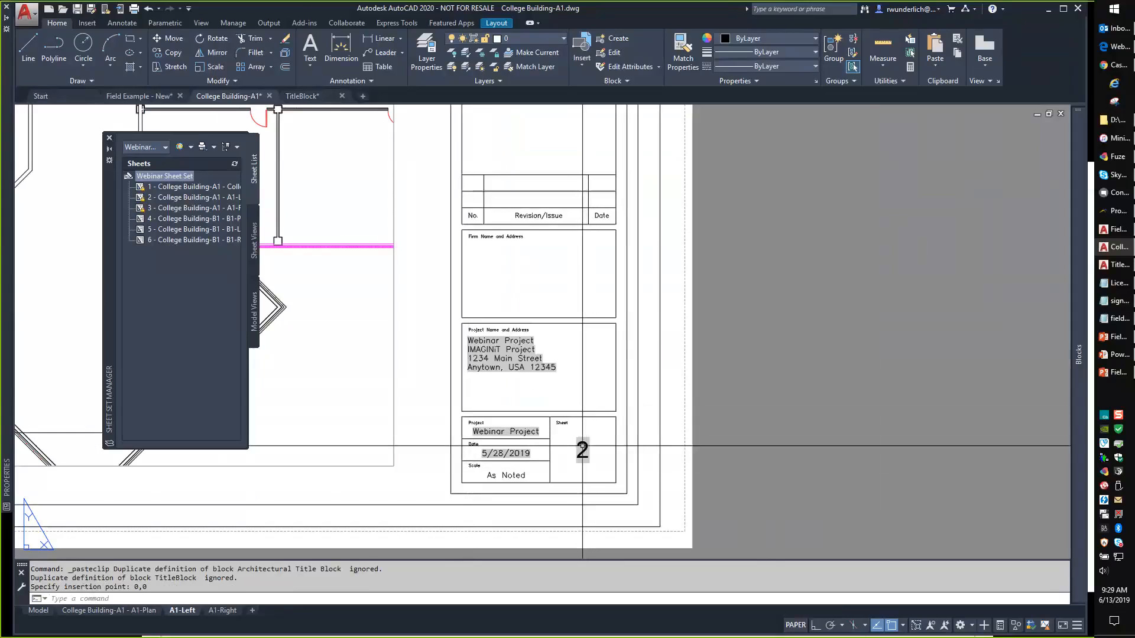
click(223, 610)
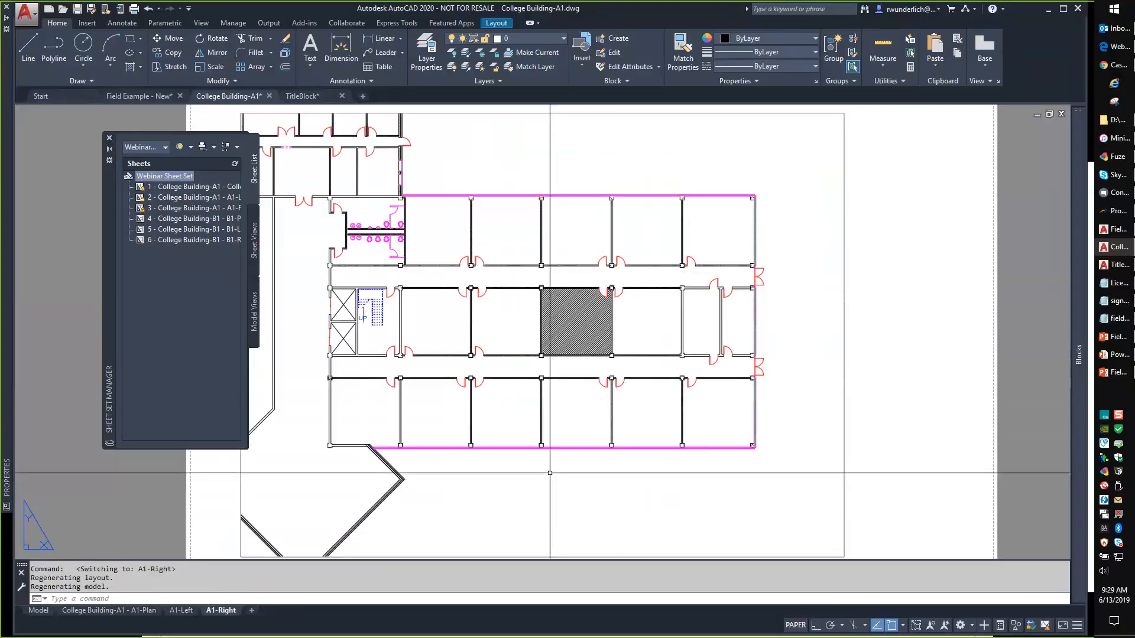
key(ctrl+v)
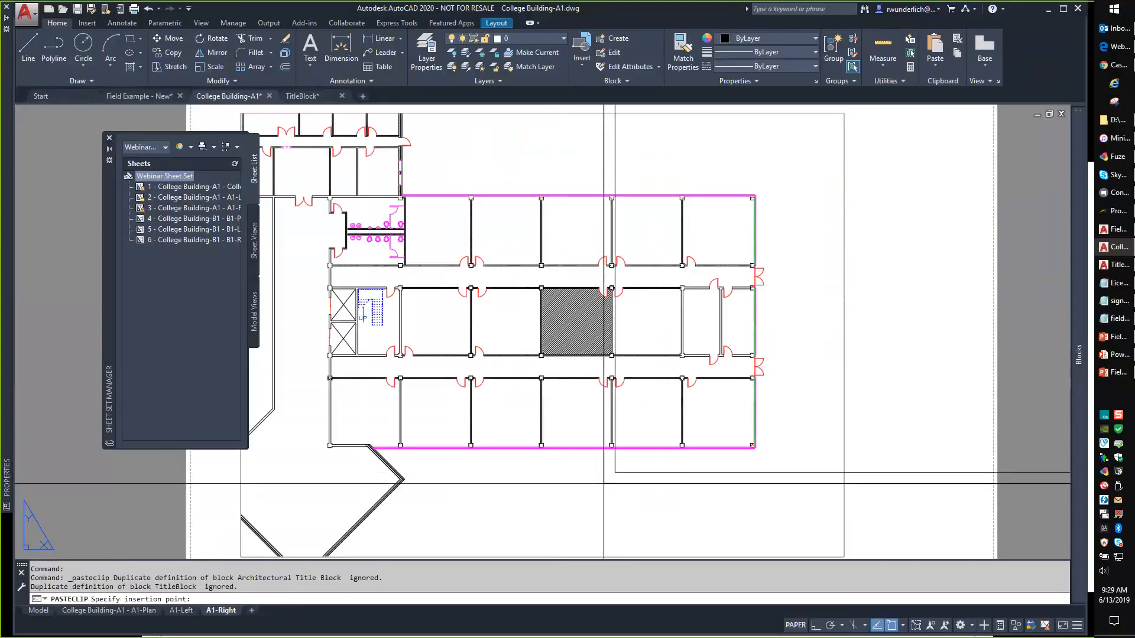
text(0,0)
key(Return)
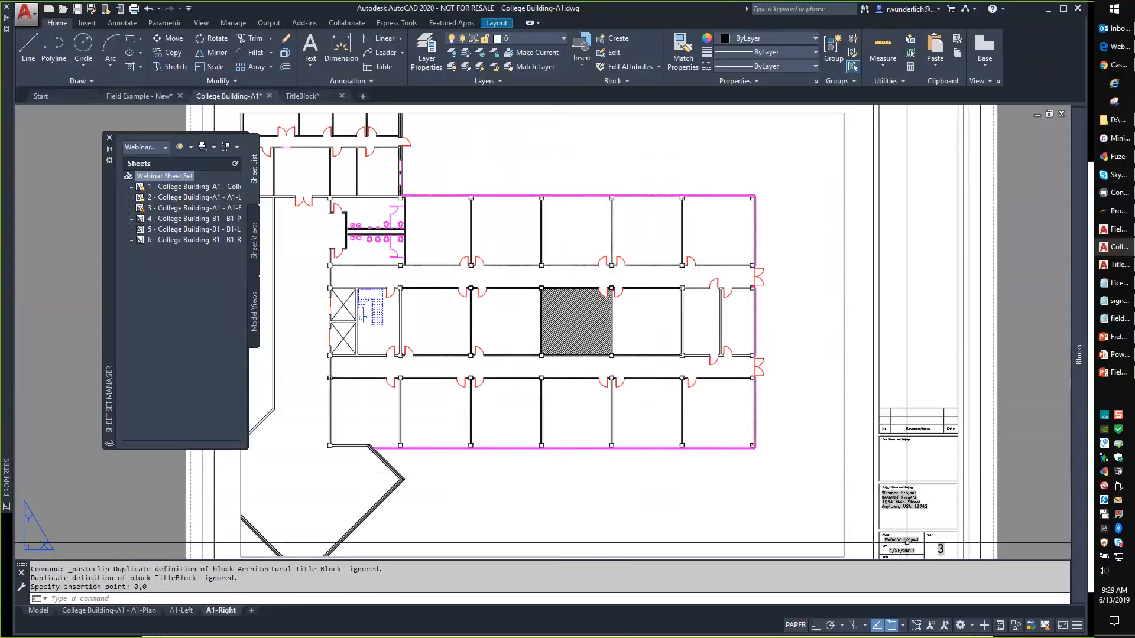
scroll(964, 554, up, 6)
middle_drag(937, 524, 897, 454)
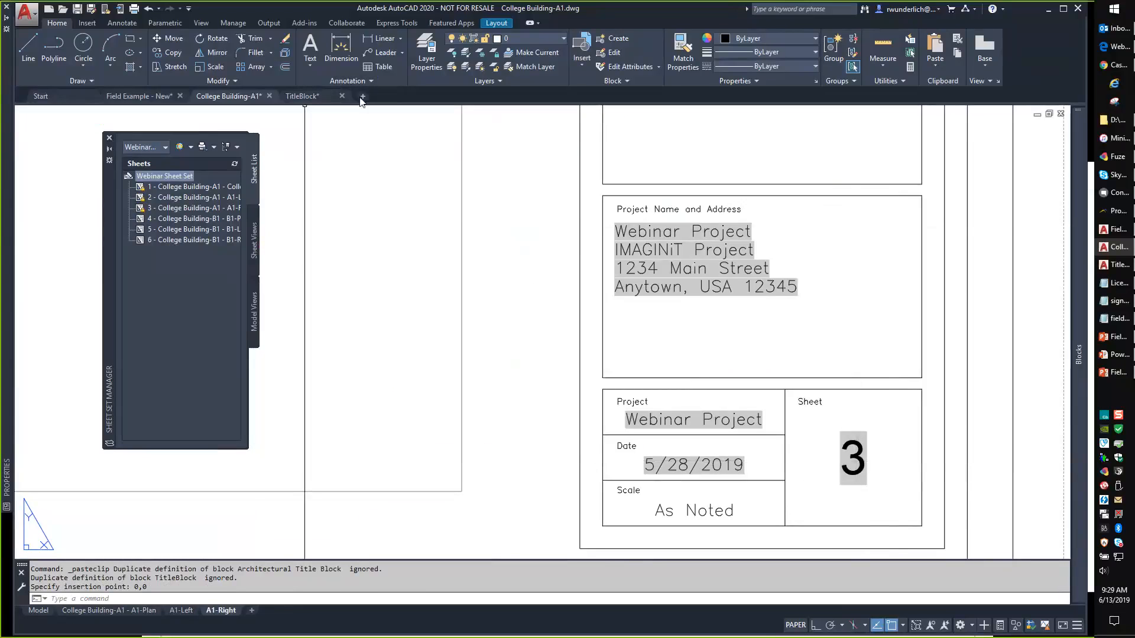
Open the College Building-B1 drawing from the Start page's recent documents.
click(40, 97)
click(517, 245)
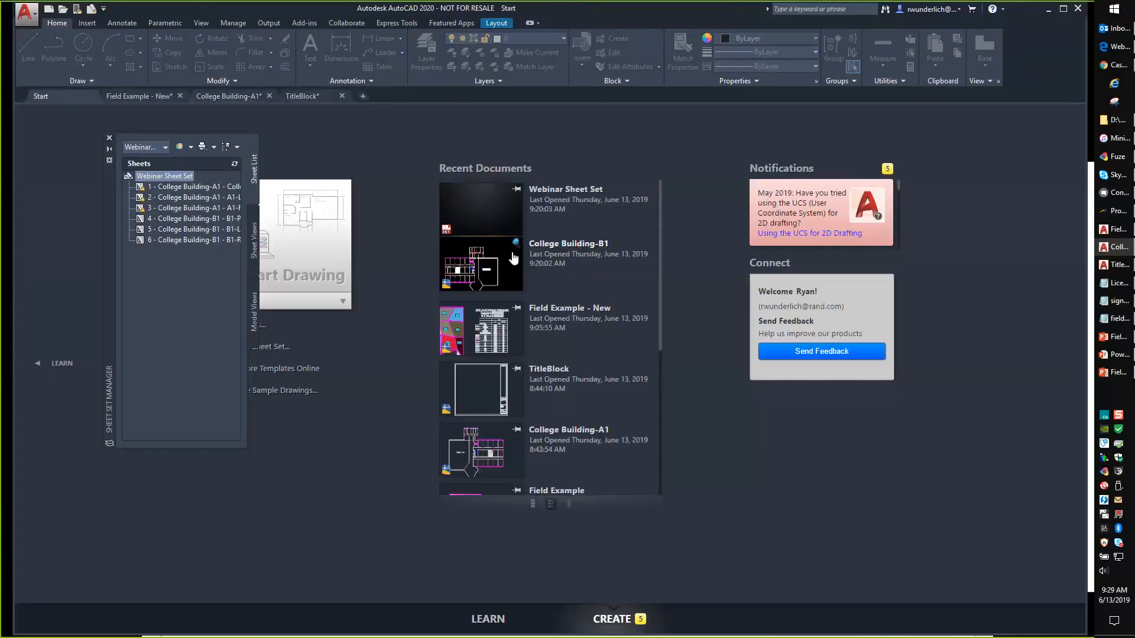
click(517, 186)
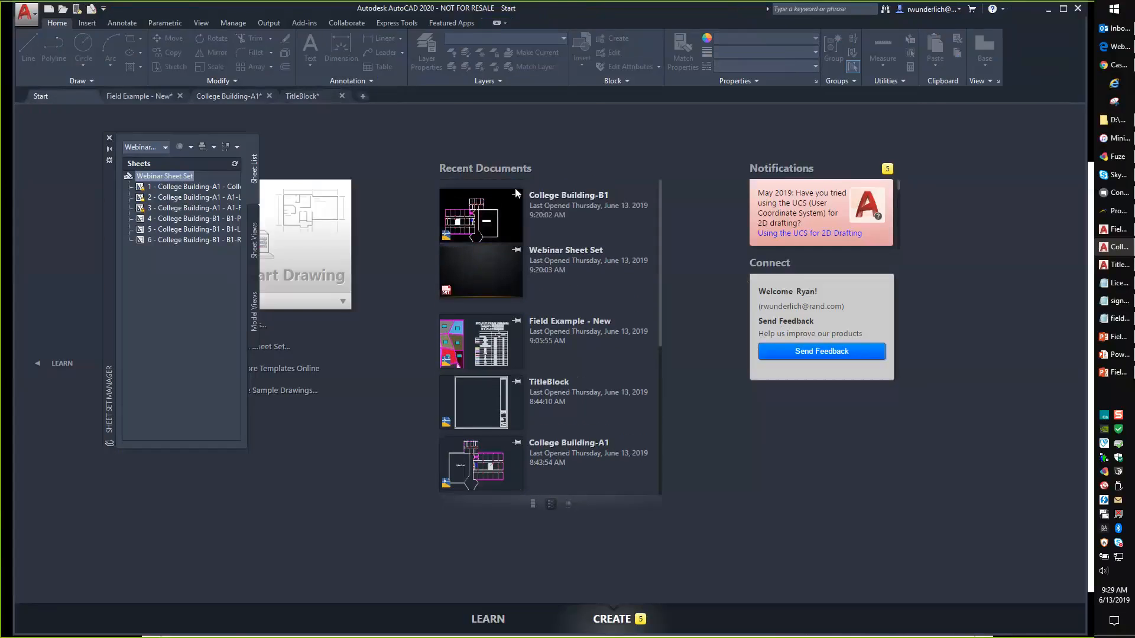
click(490, 272)
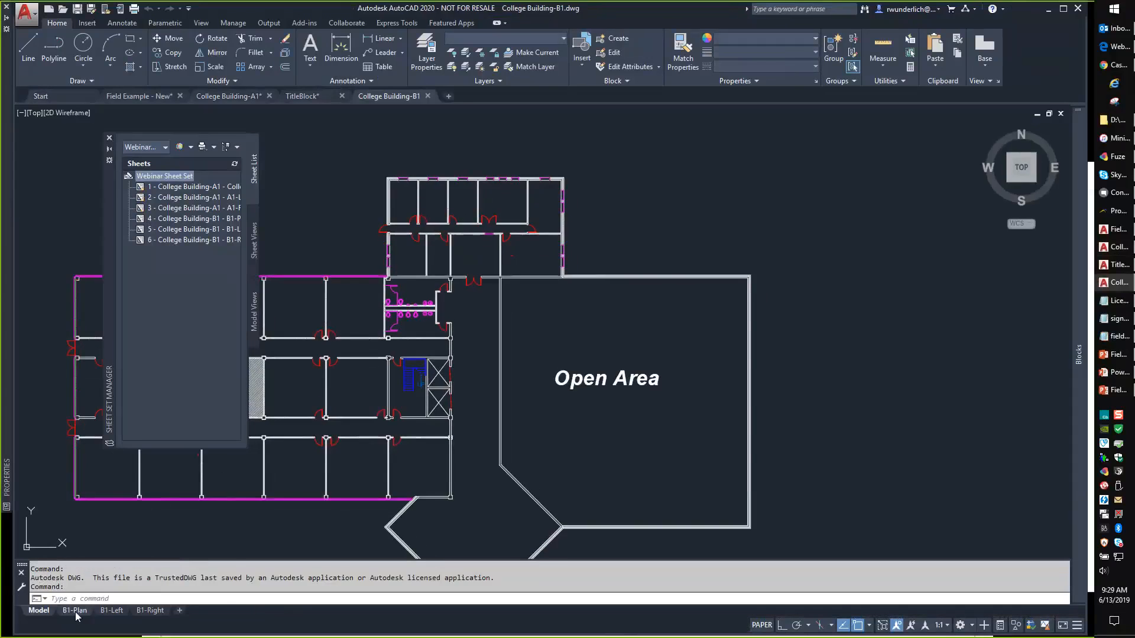
Paste the title block at 0,0 on the B1-Plan layout and view it as sheet 4.
click(74, 611)
key(ctrl+v)
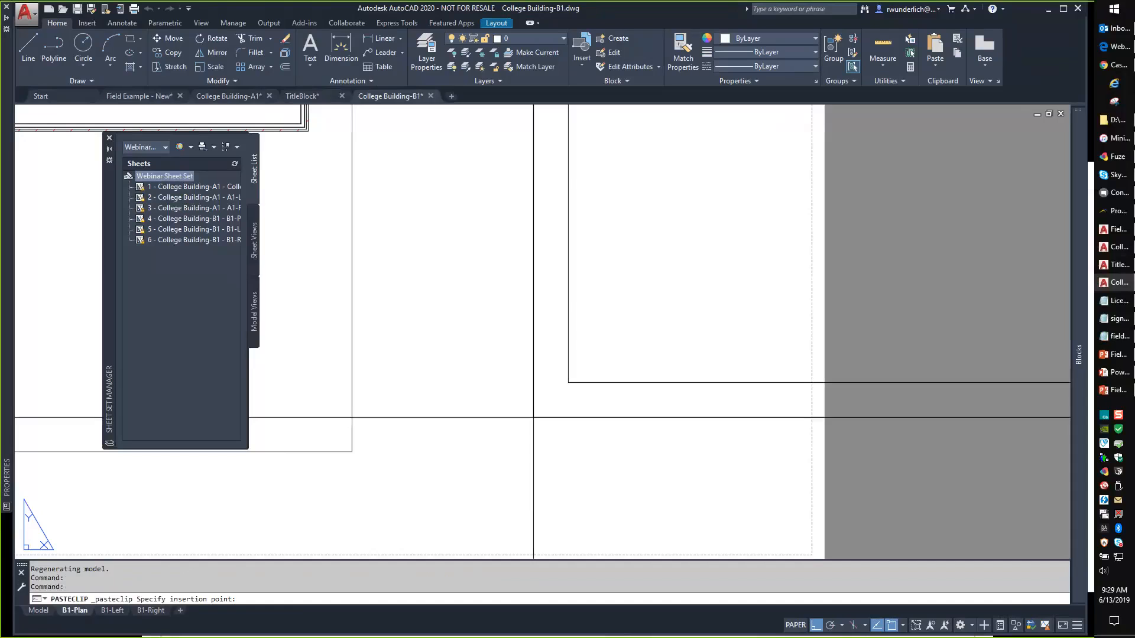
text(0,0)
key(Return)
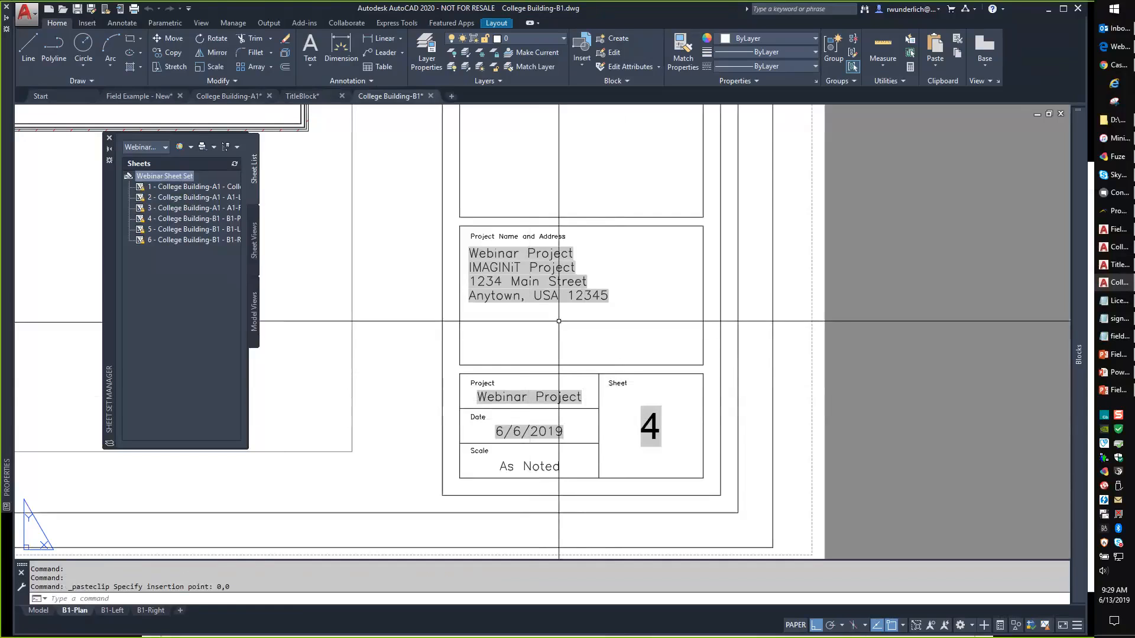
scroll(575, 370, down, 2)
middle_drag(591, 343, 726, 345)
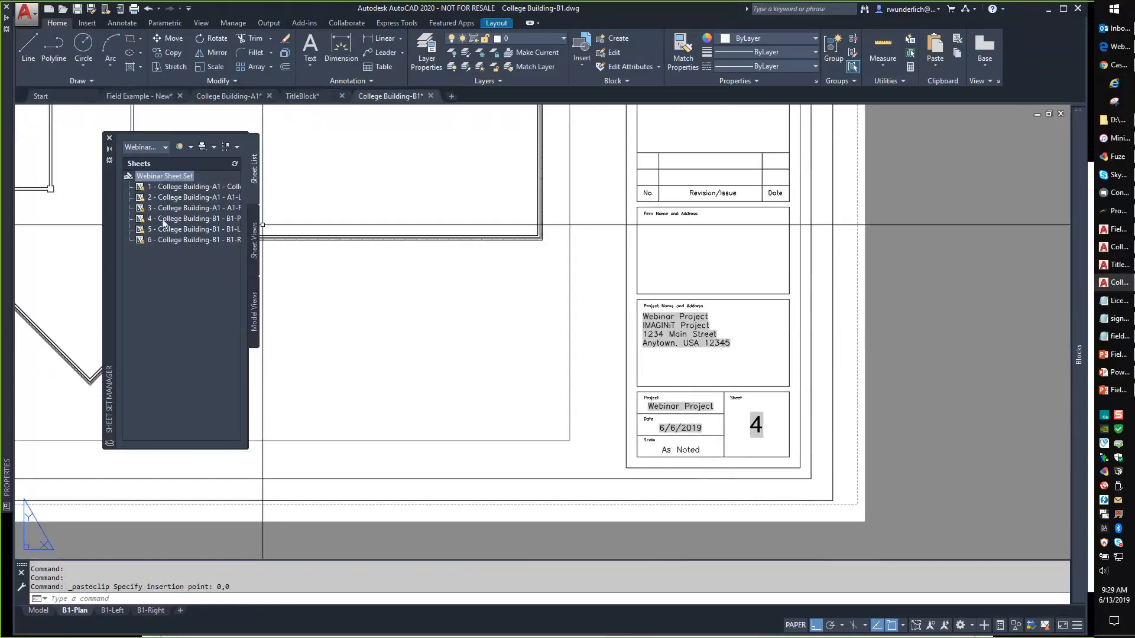
In the Webinar Sheet Set properties, set Project name to 'Example Project' and replace 'Project' with 'Webinar' in Project Address 1.
right_click(158, 176)
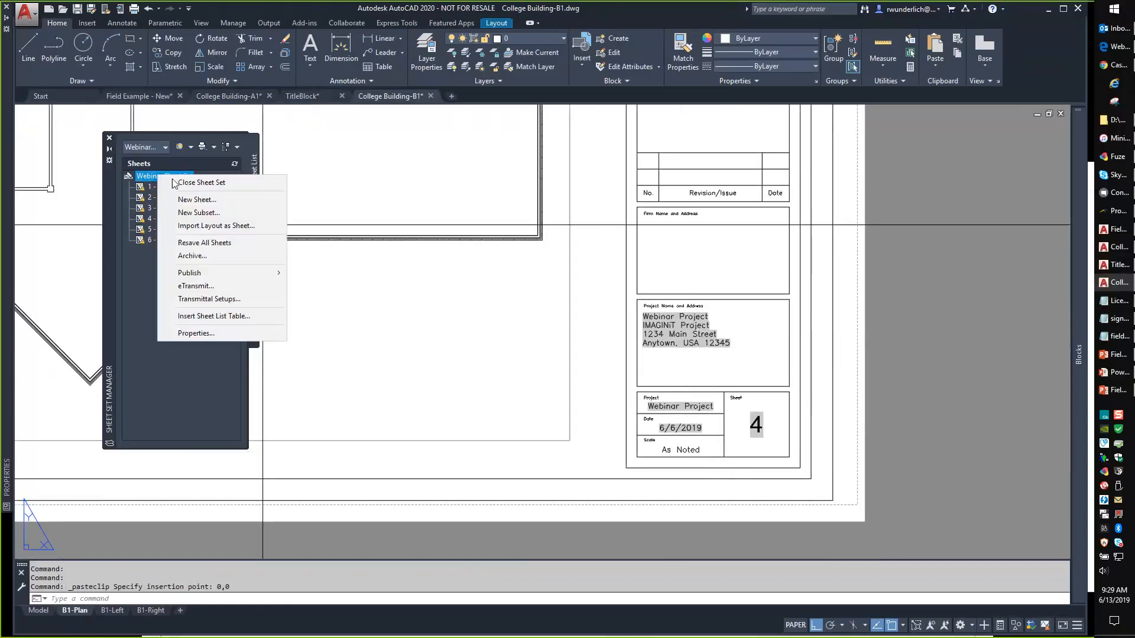
click(200, 332)
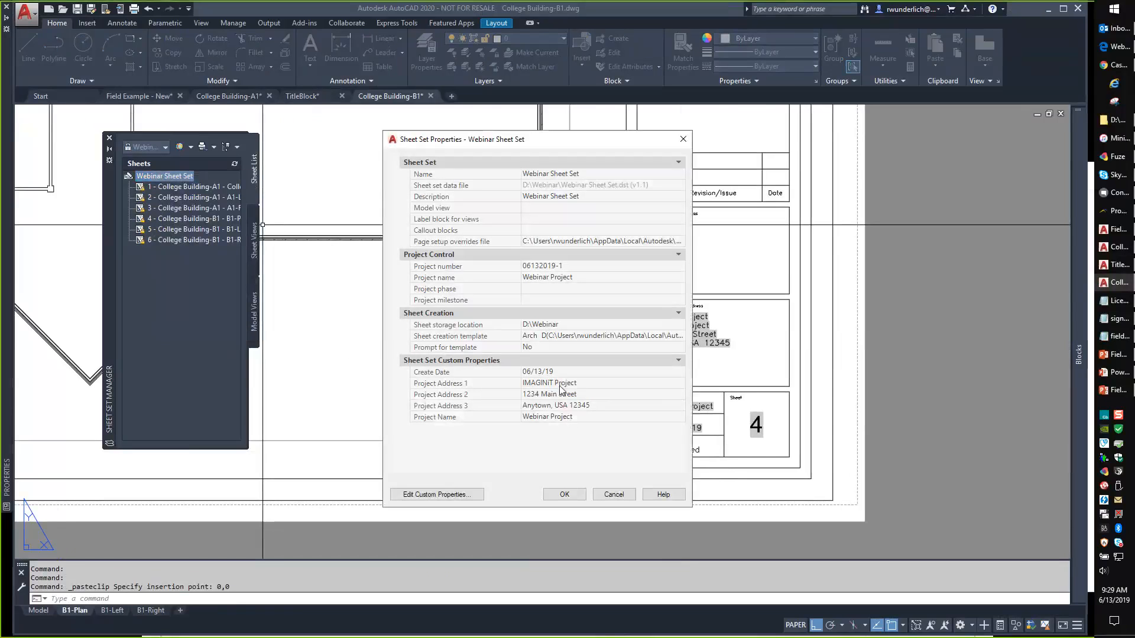
click(565, 384)
double_click(565, 384)
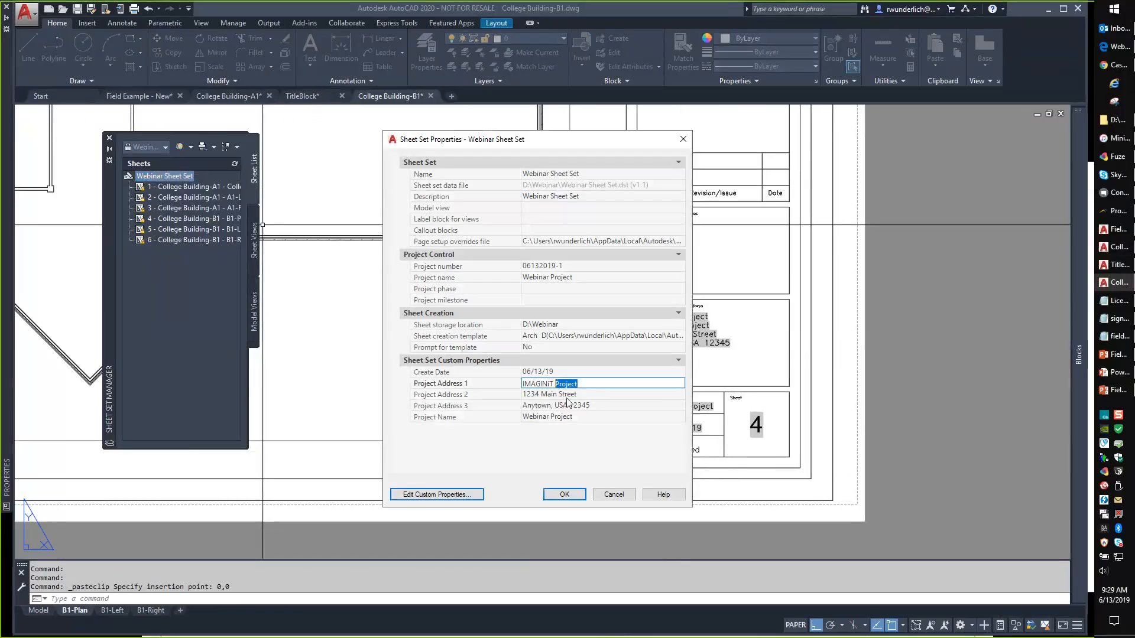
text(Webinar)
click(560, 278)
click(475, 279)
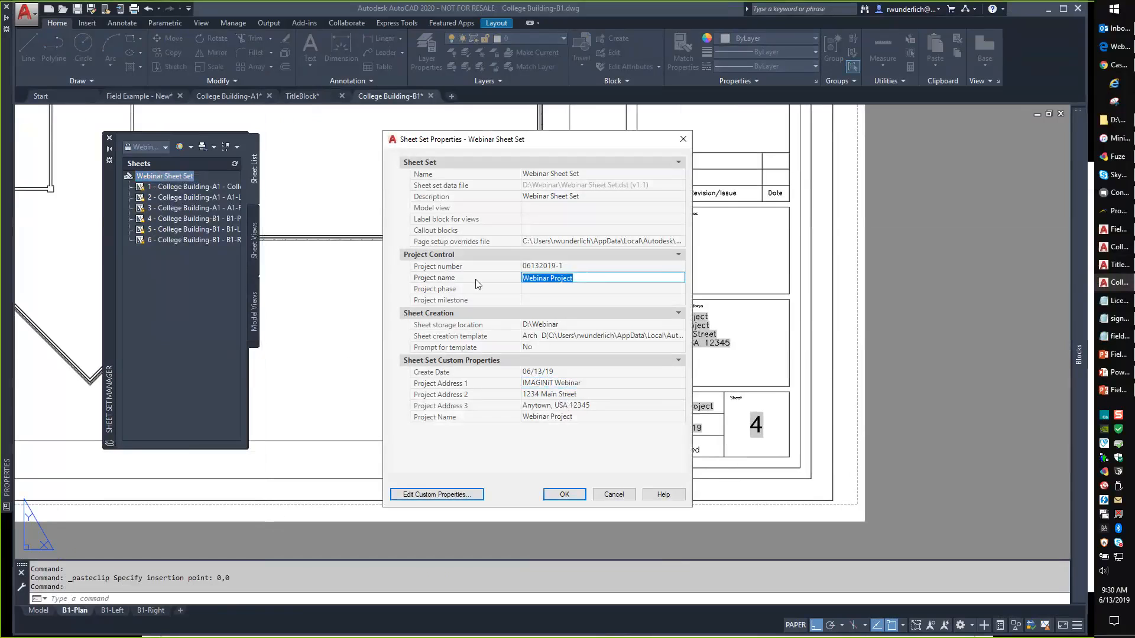
text(Example Pro)
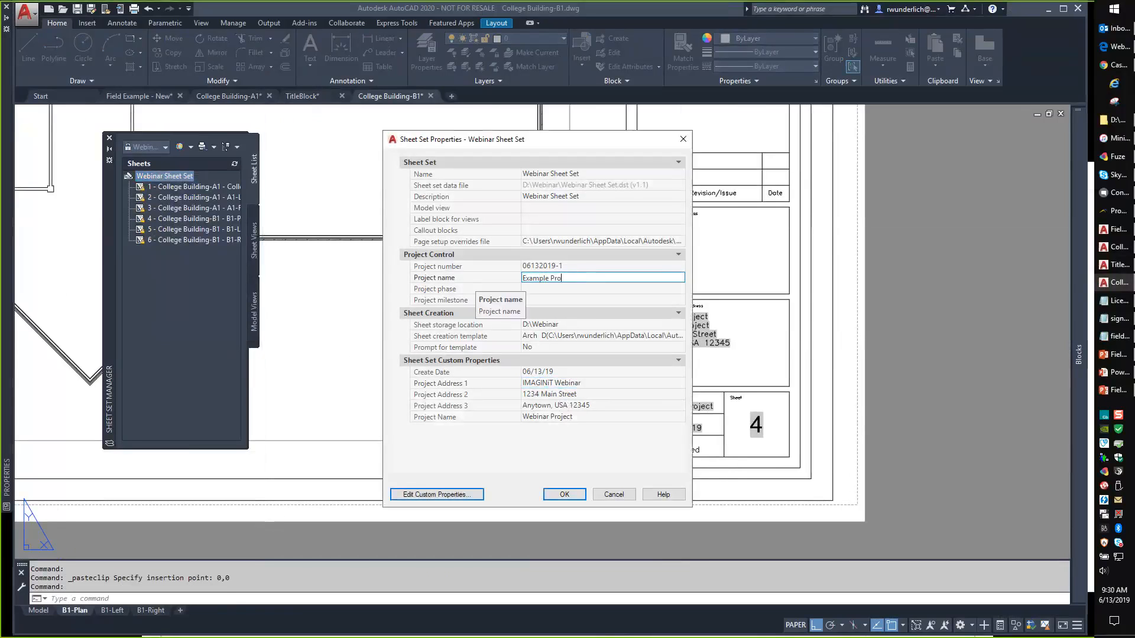
text(ject)
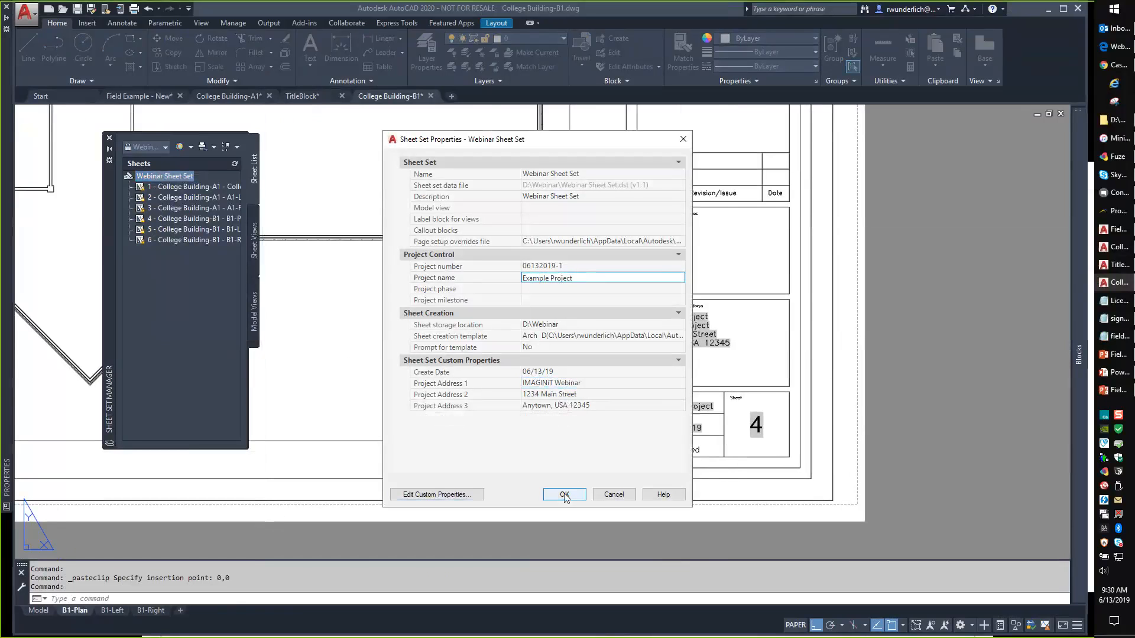
click(576, 494)
Cancel a stray paste, then copy 'Example Project' into the sheet set's custom Project Name property.
middle_drag(717, 353, 658, 358)
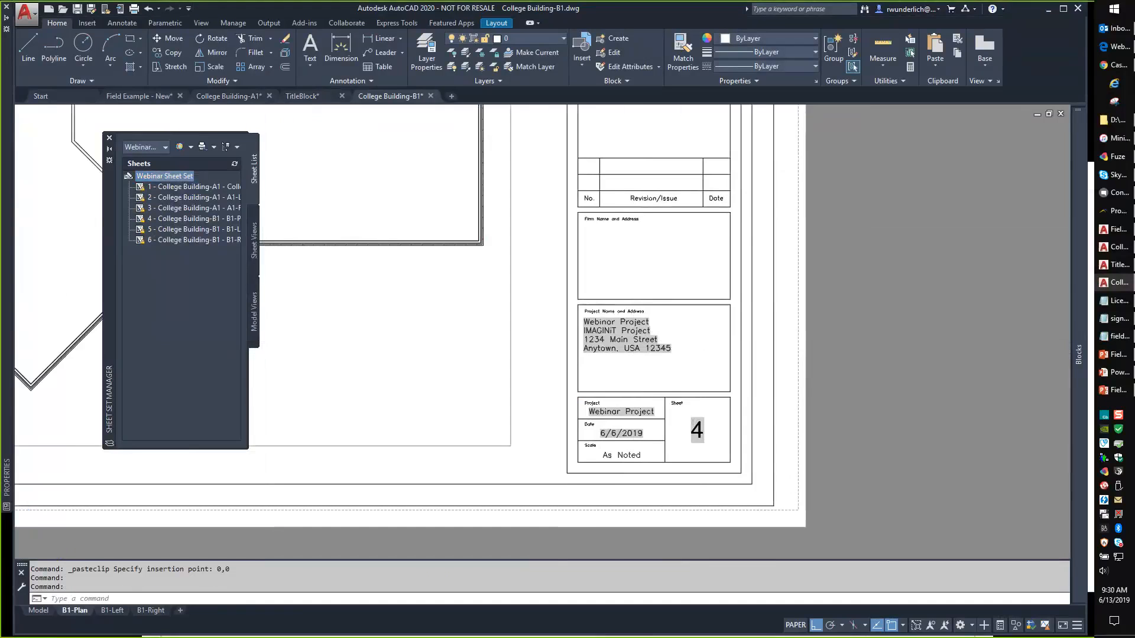
key(ctrl+v)
key(Escape)
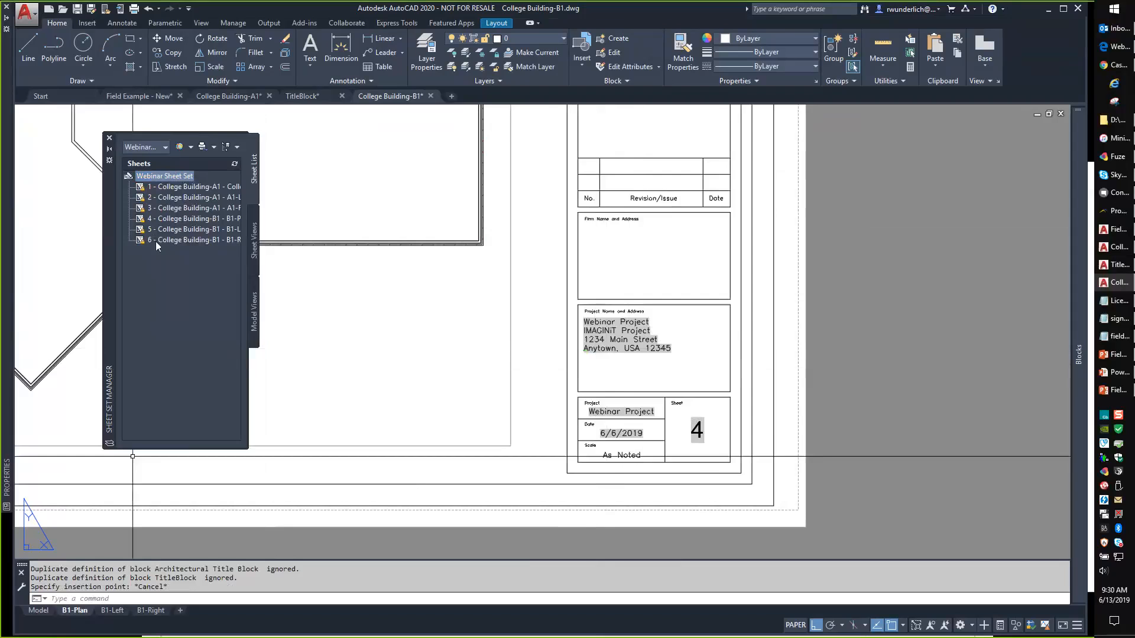
right_click(161, 176)
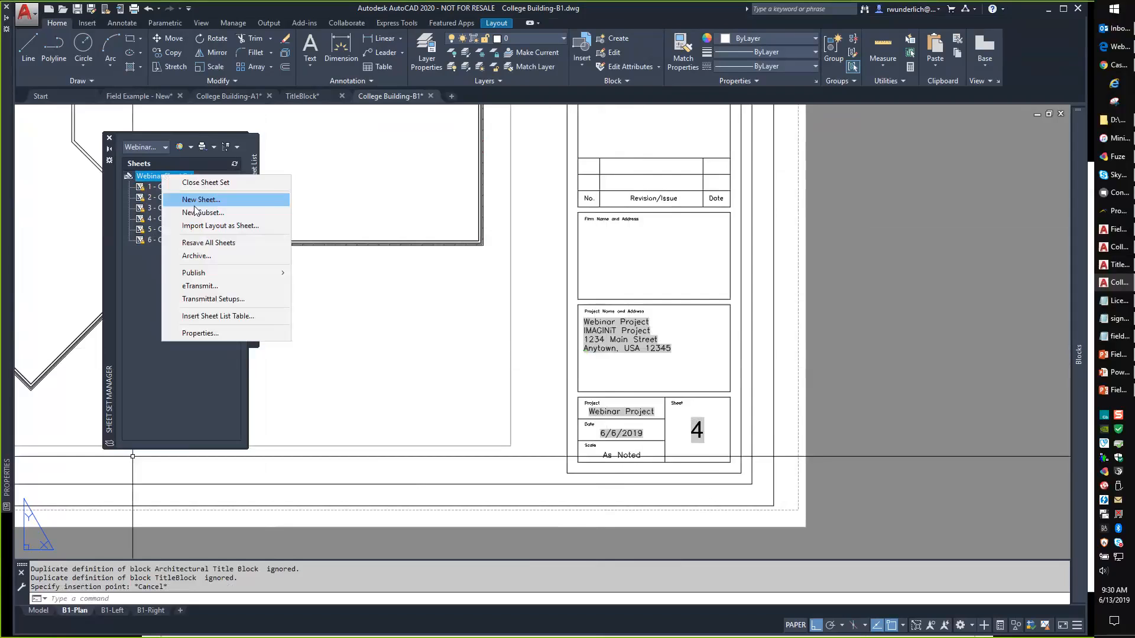
click(199, 332)
click(574, 277)
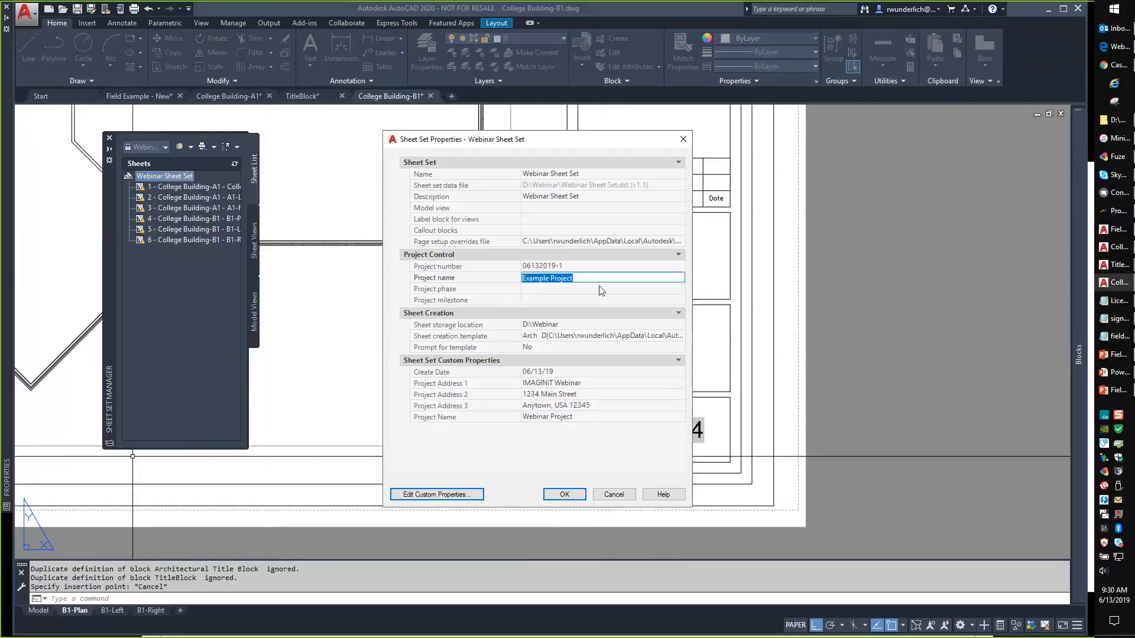
key(Delete)
key(ctrl+c)
click(603, 418)
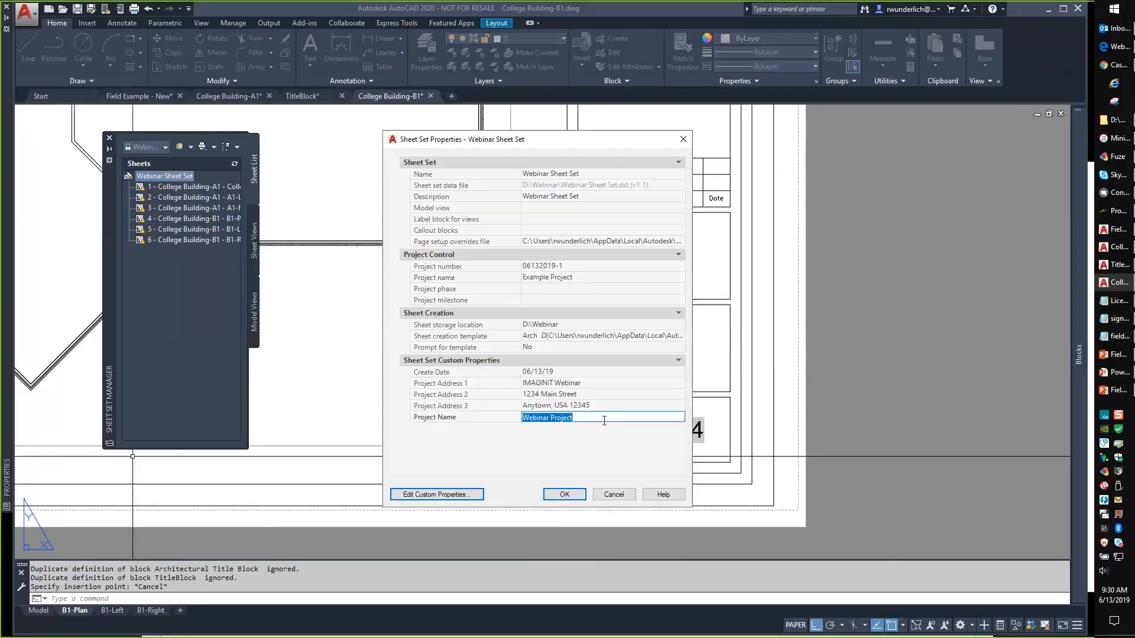
key(ctrl+v)
click(564, 495)
Run REGEN in the current drawing and then in College Building-A1 to update the title blocks.
scroll(656, 358, up, 4)
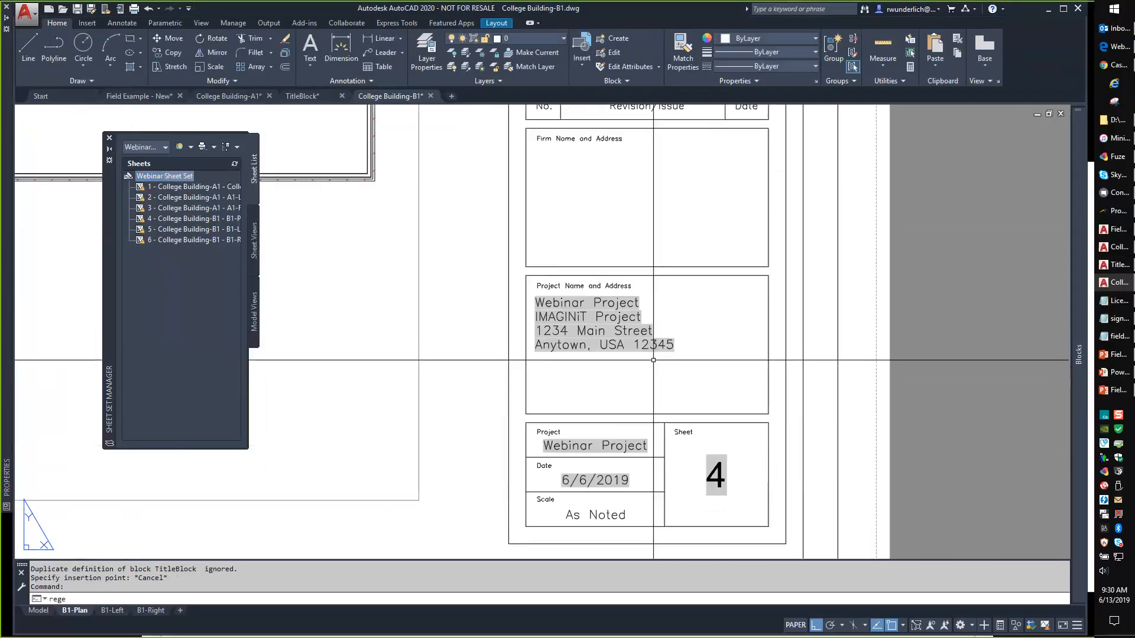
text(regen)
key(Return)
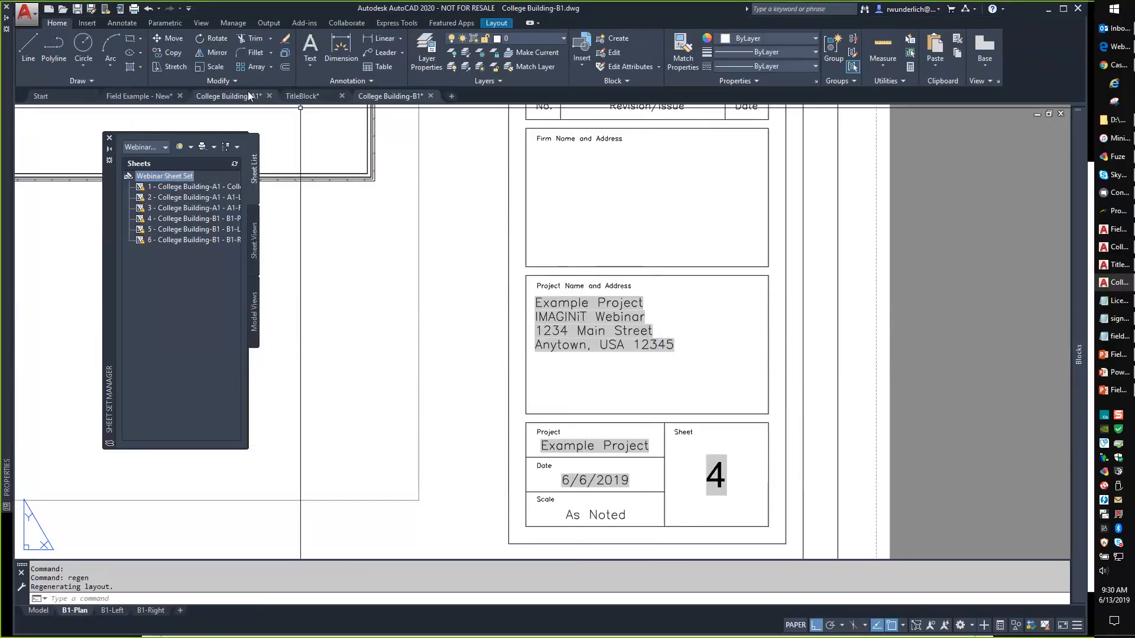
click(229, 96)
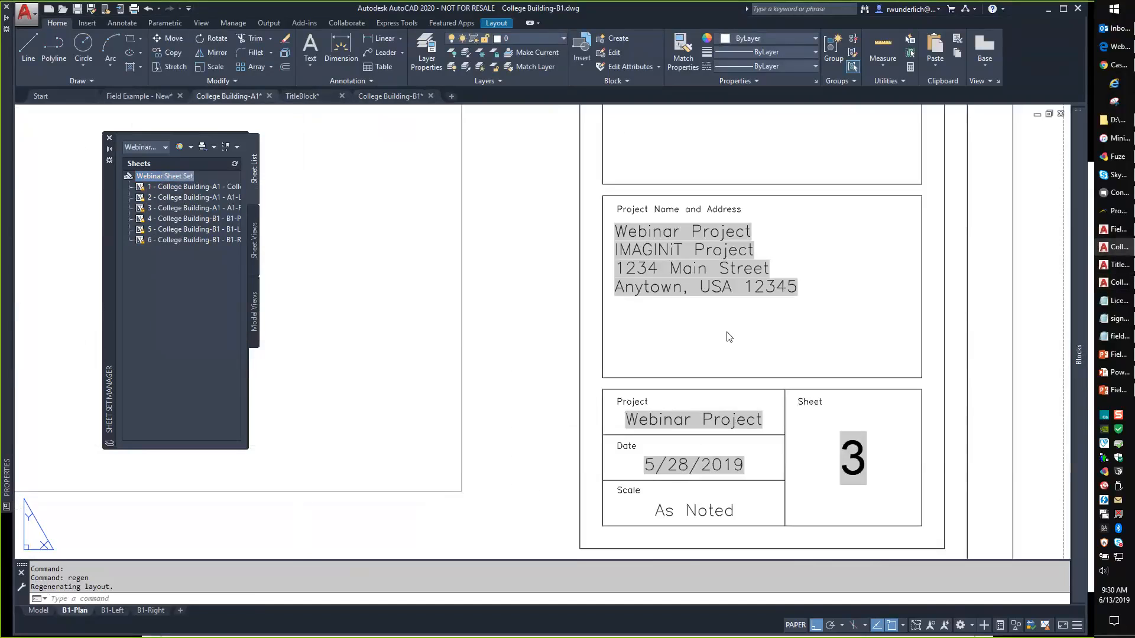
click(689, 331)
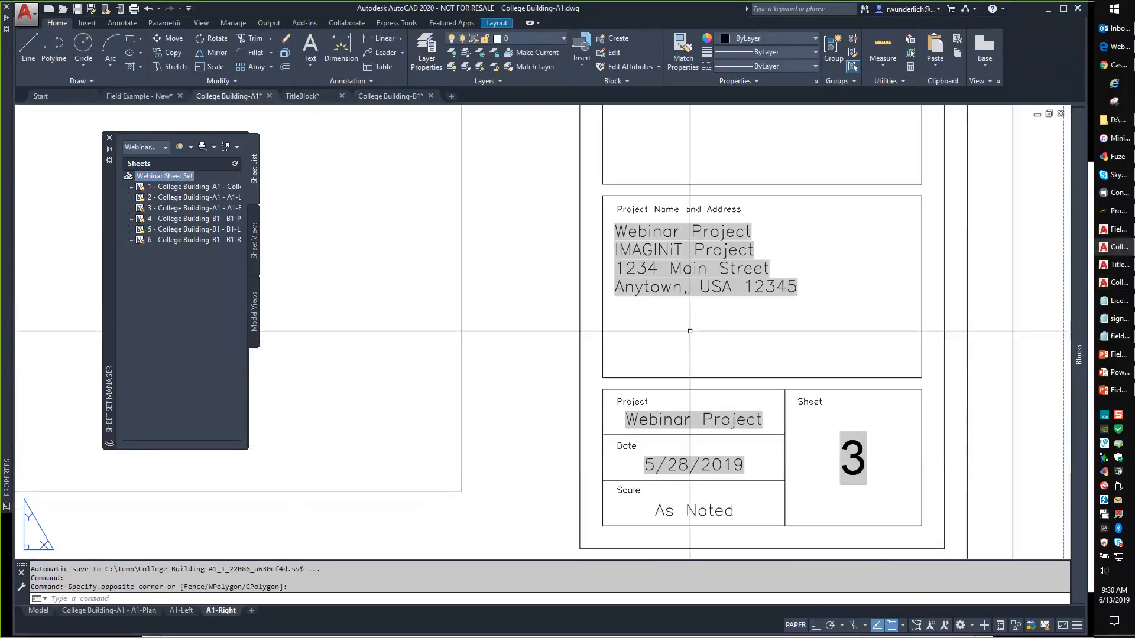
text(regen)
key(Return)
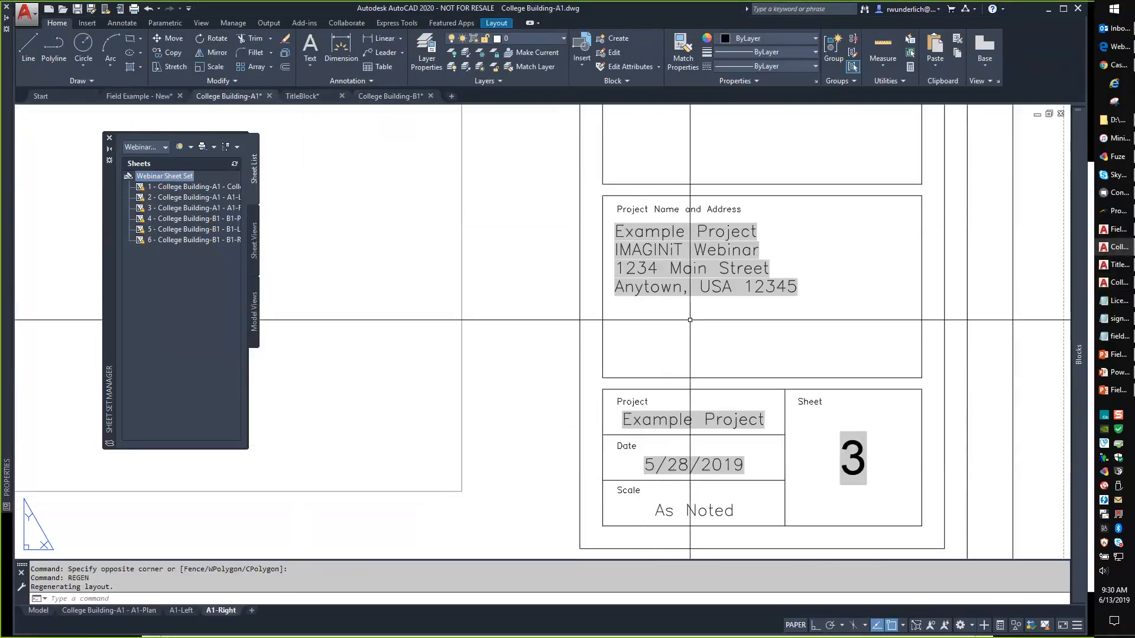
Use Rename & Renumber on sheet 1 to number the first three sheets 100, 101 and 102.
right_click(171, 176)
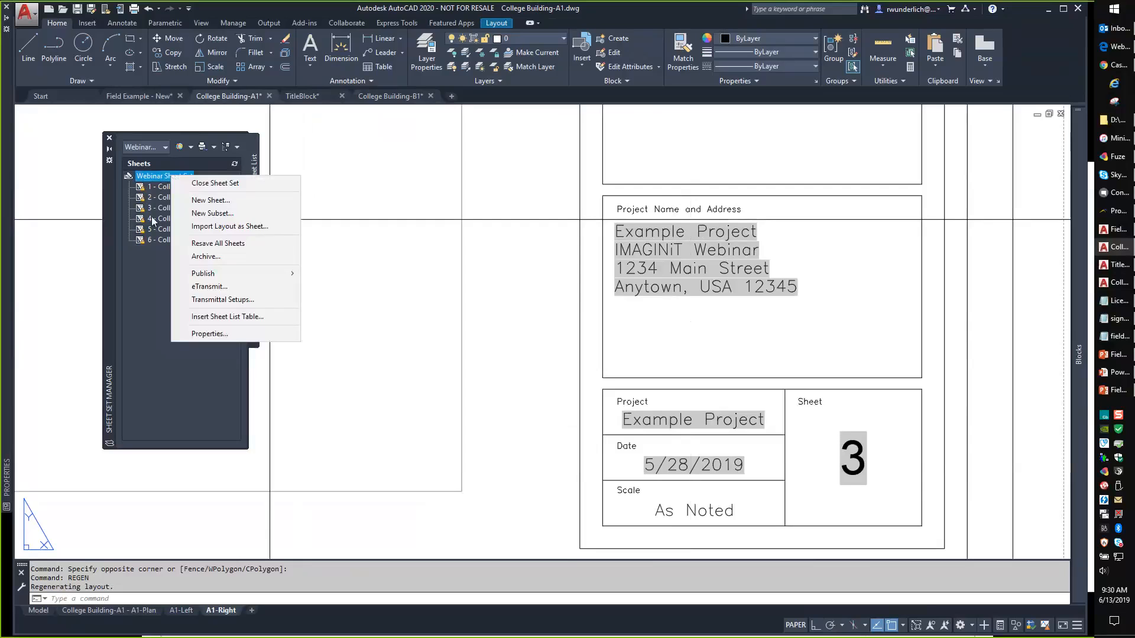
click(154, 270)
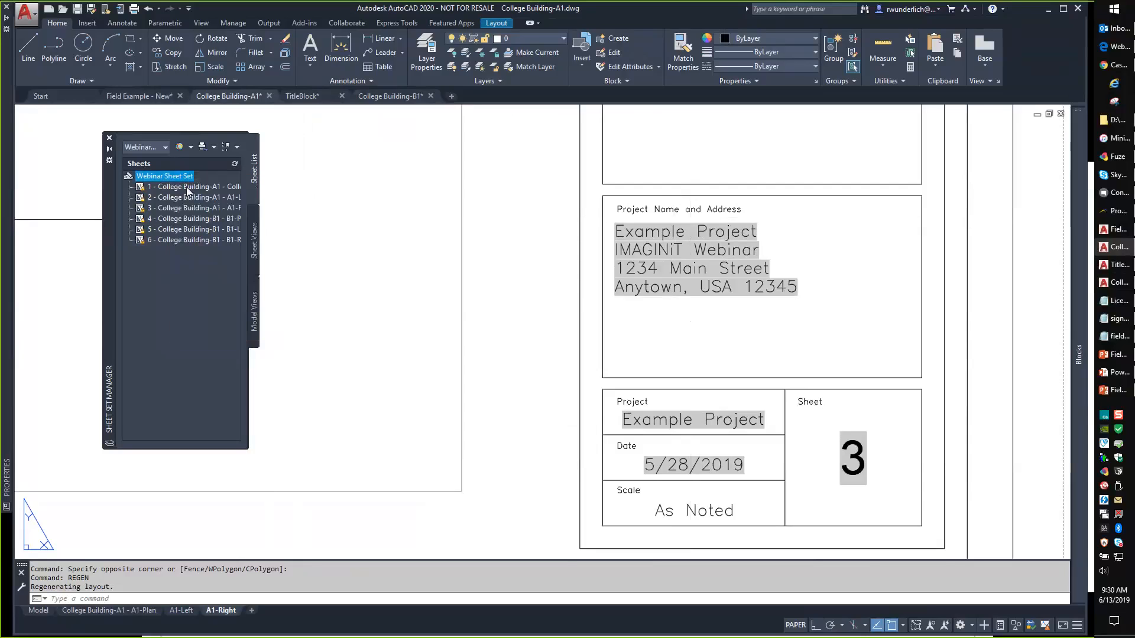
right_click(186, 186)
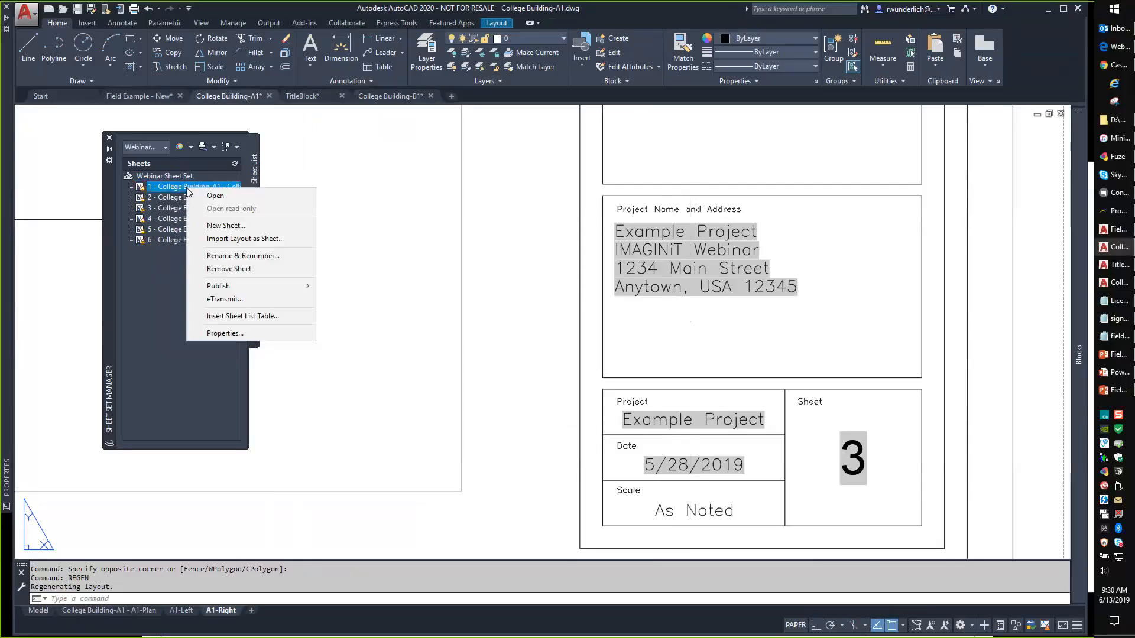
click(260, 255)
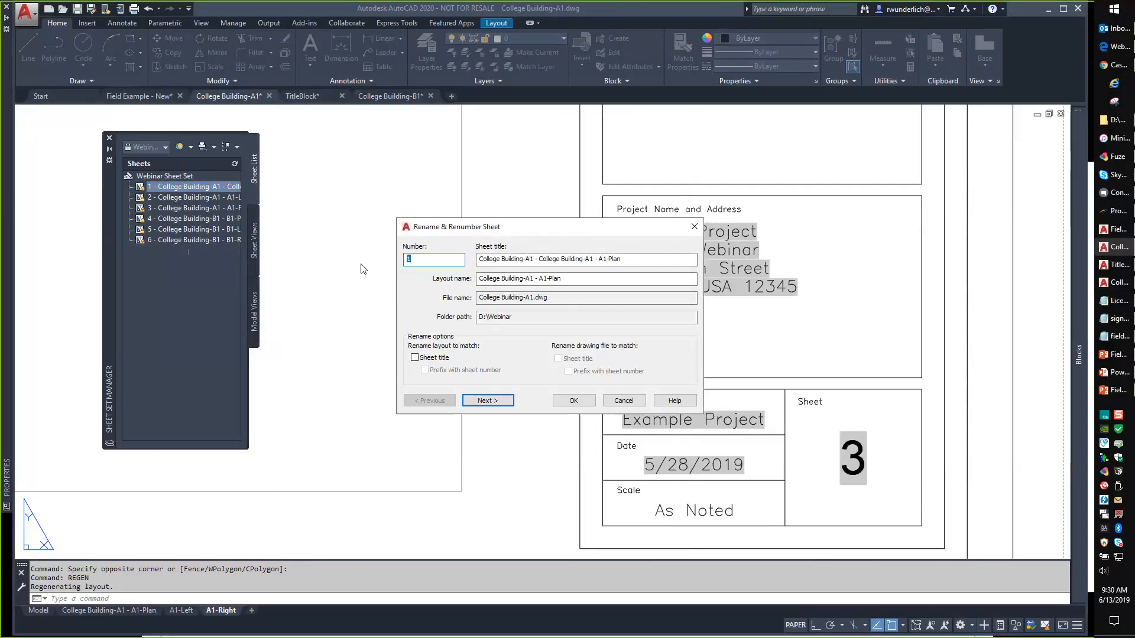
text(100)
click(489, 401)
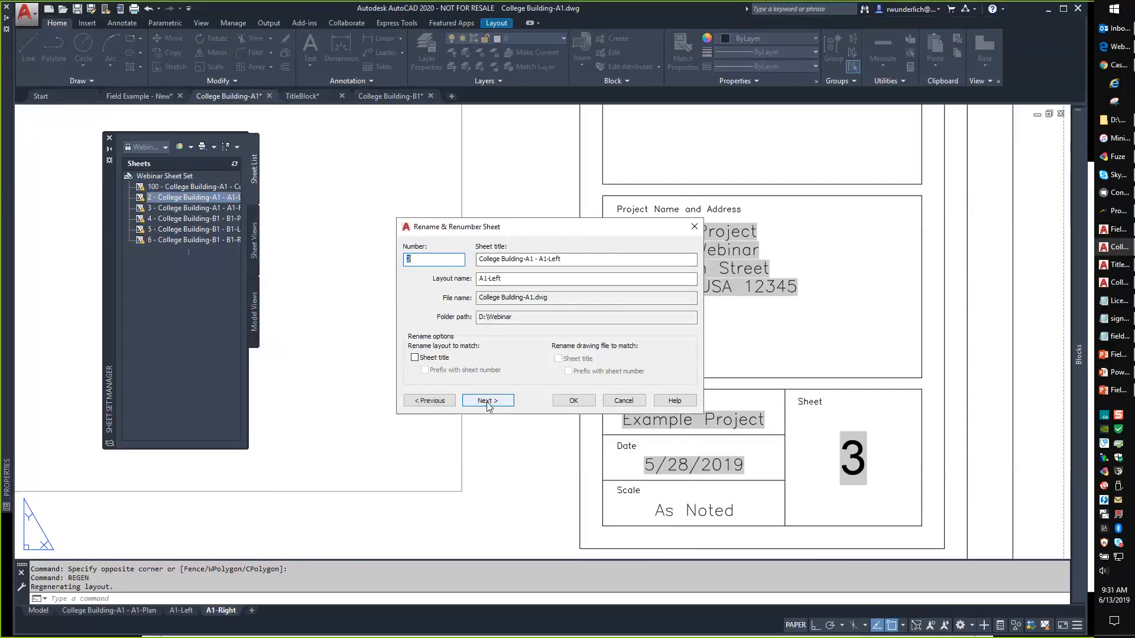
click(494, 402)
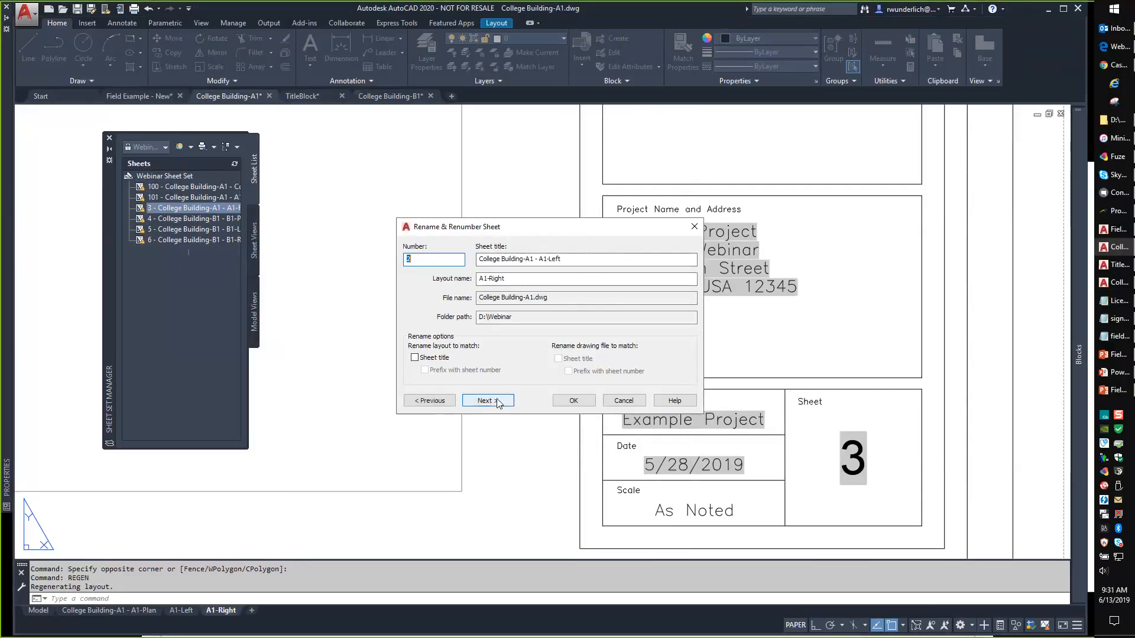
click(488, 402)
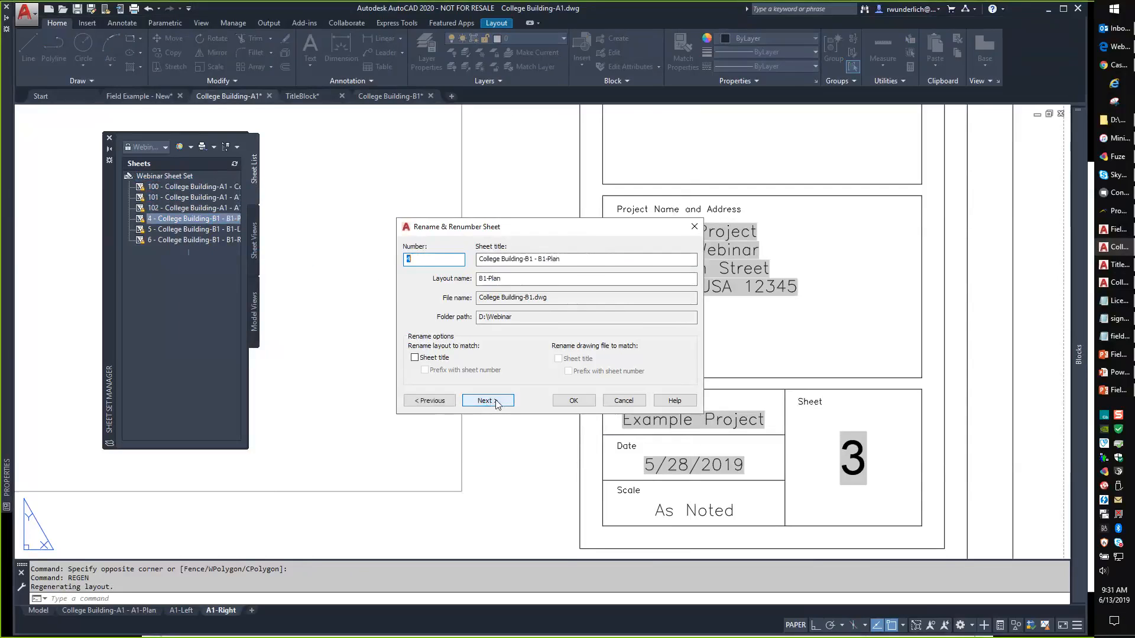
Number the remaining sheets 200, 201 and 202, then regenerate with RE.
text(200)
click(488, 401)
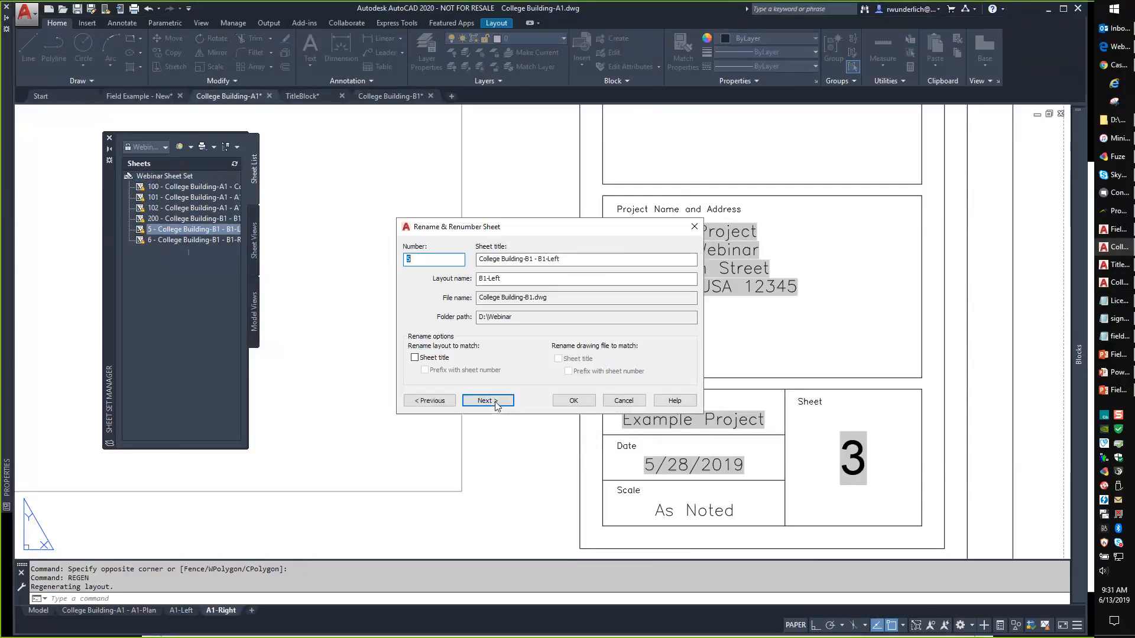
text(201)
click(495, 402)
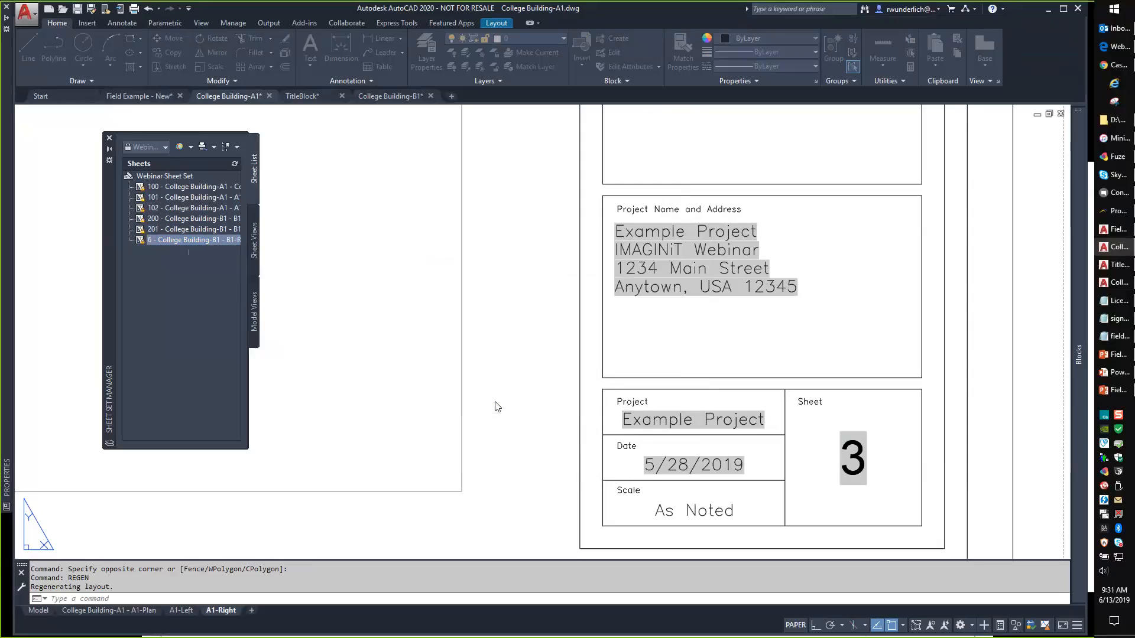
text(2)
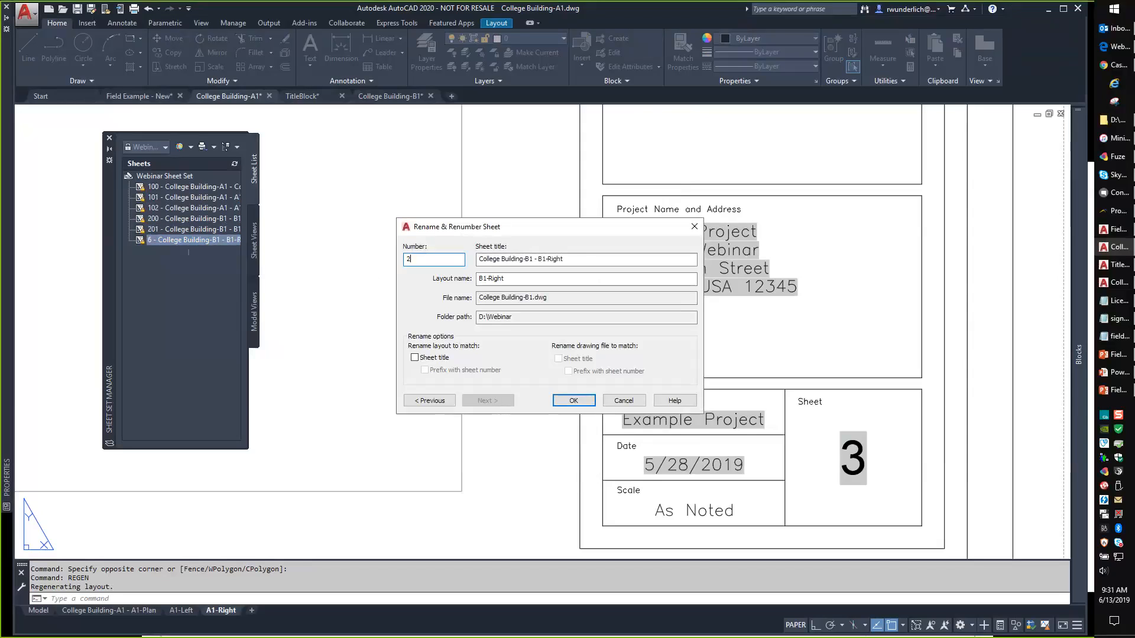
text(02)
click(573, 401)
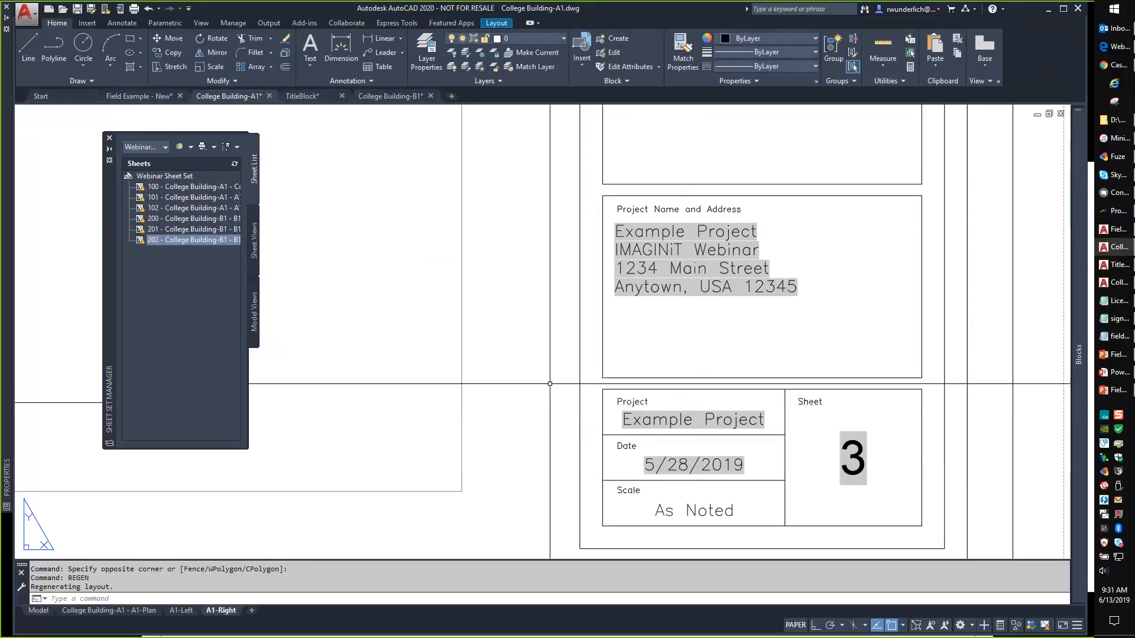
text(re)
key(Return)
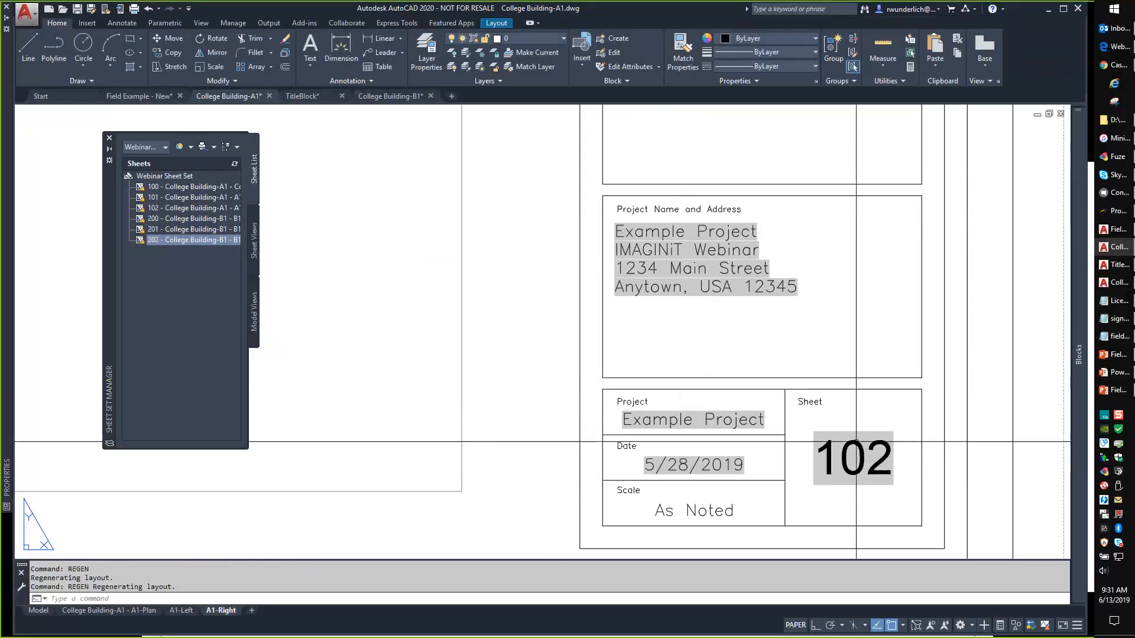
View the A1-Left and A1-Plan layouts, showing sheets 101 and 100.
click(181, 609)
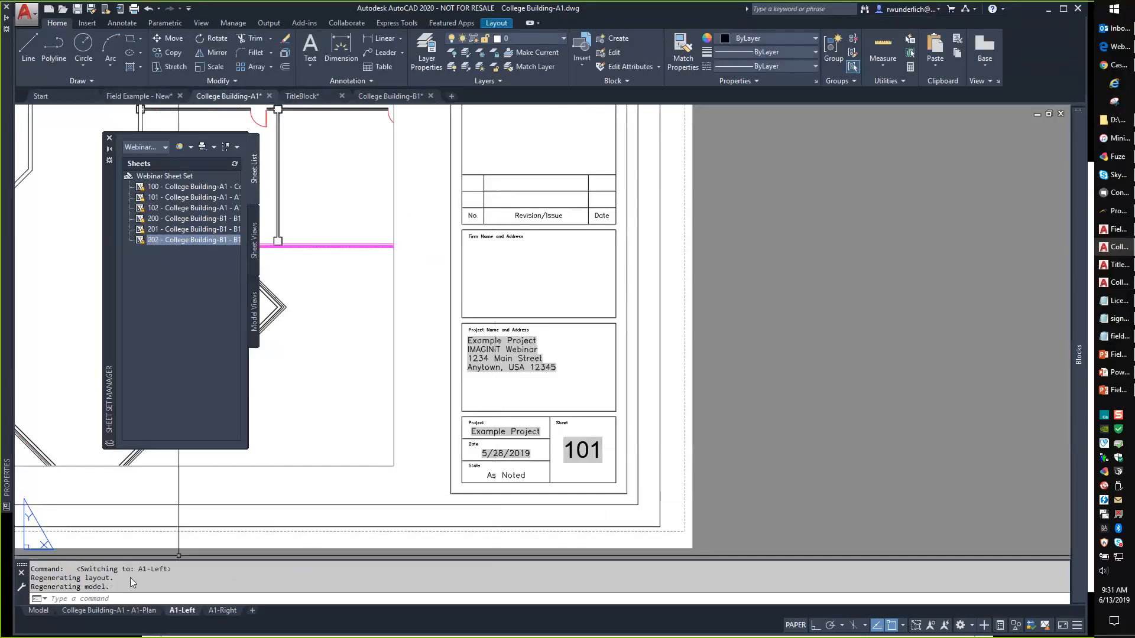
click(108, 610)
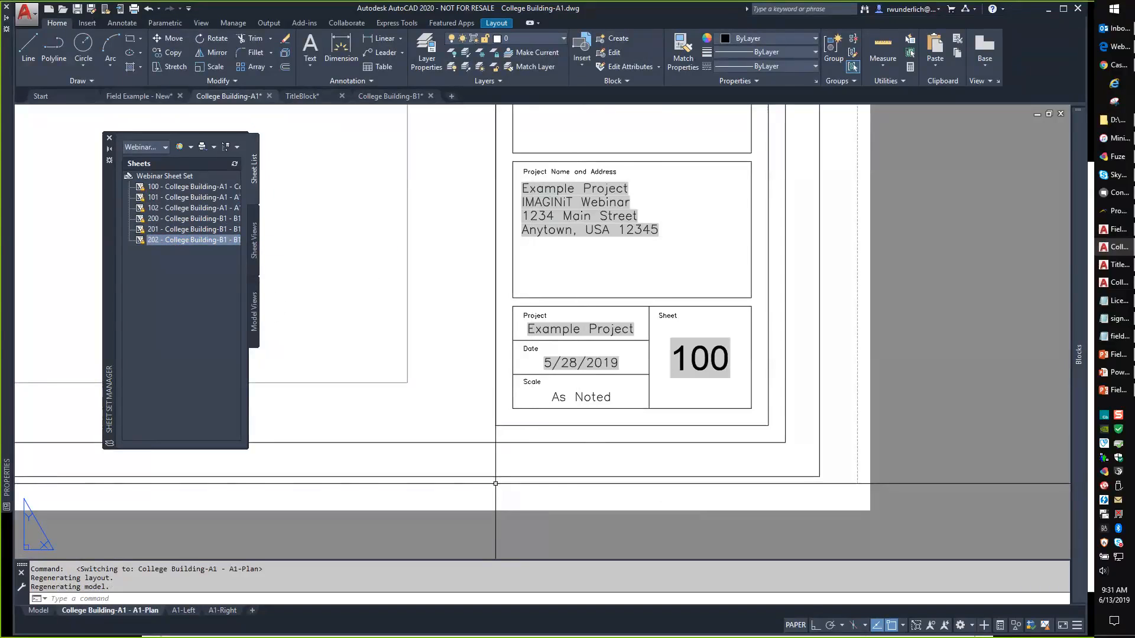
click(166, 176)
right_click(170, 180)
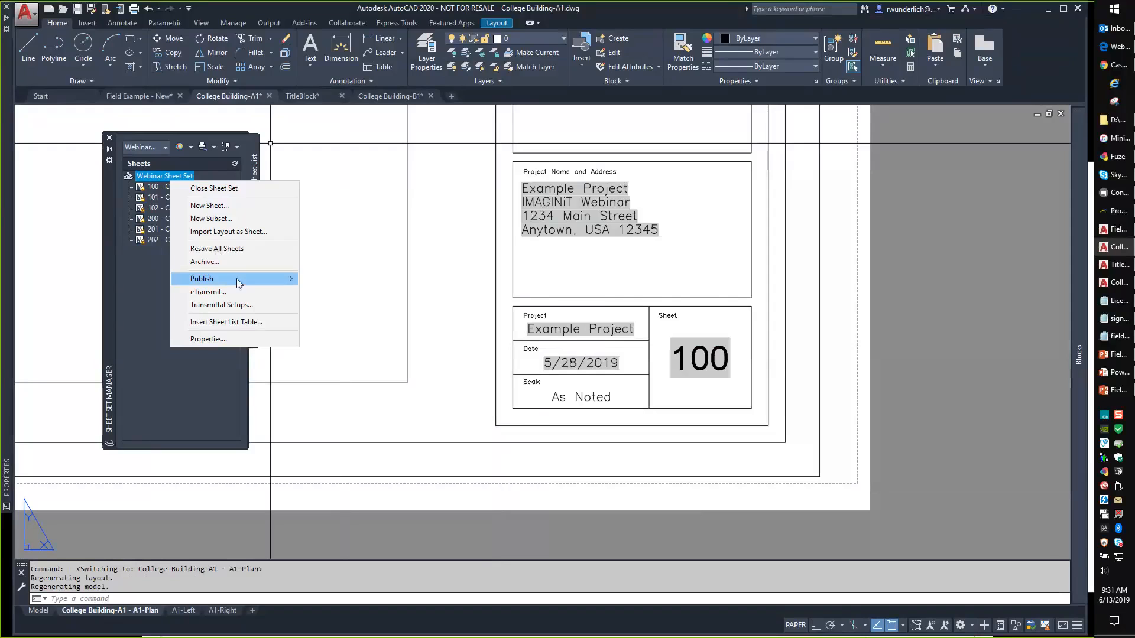
Look over the sheet set's Publish options without publishing, then return to the presentation.
mouse_move(237, 279)
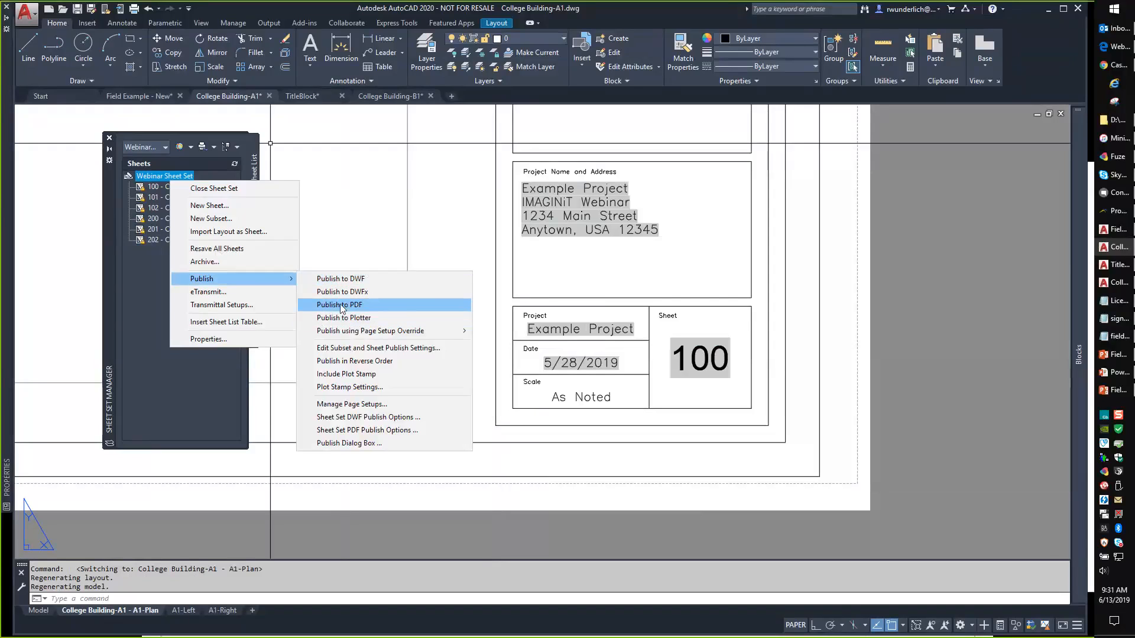
click(134, 270)
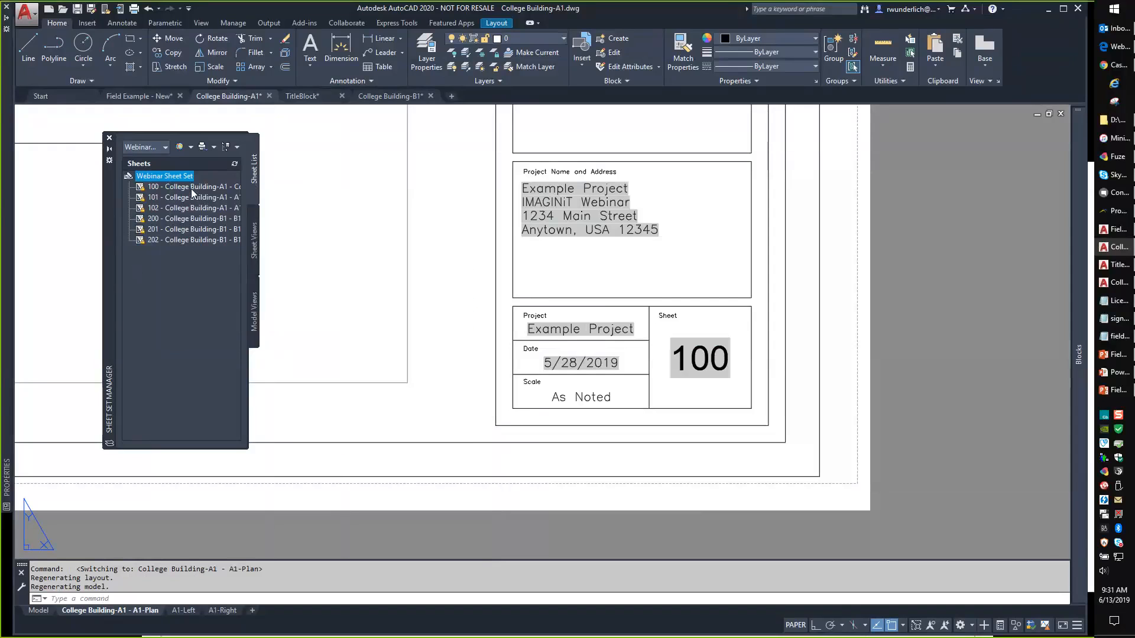
mouse_move(175, 197)
mouse_move(170, 247)
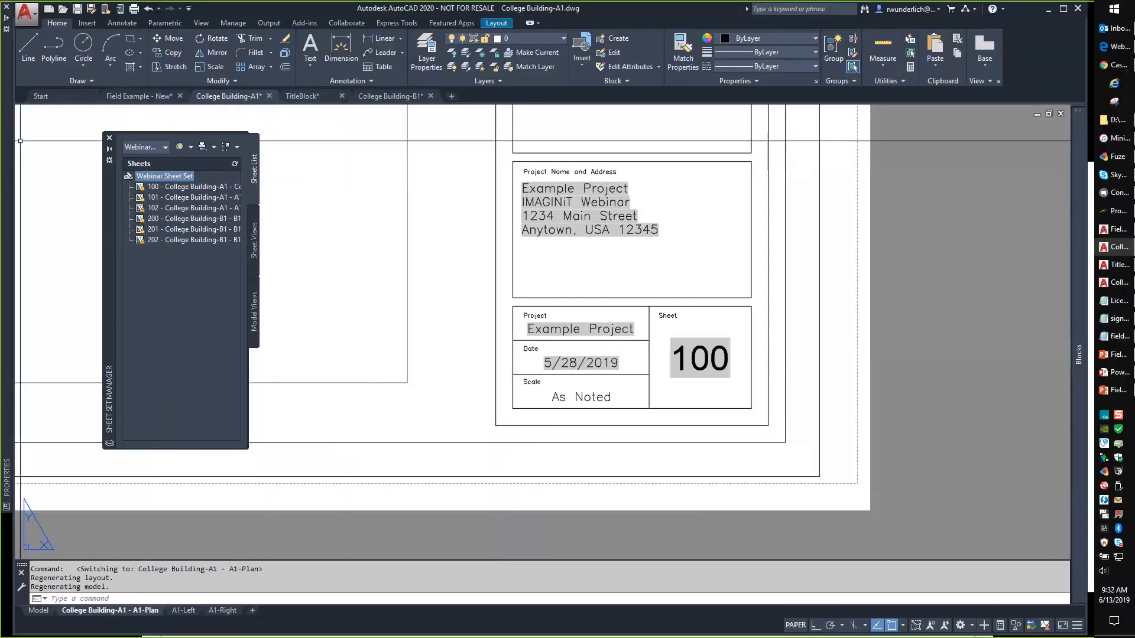
key(alt+Tab)
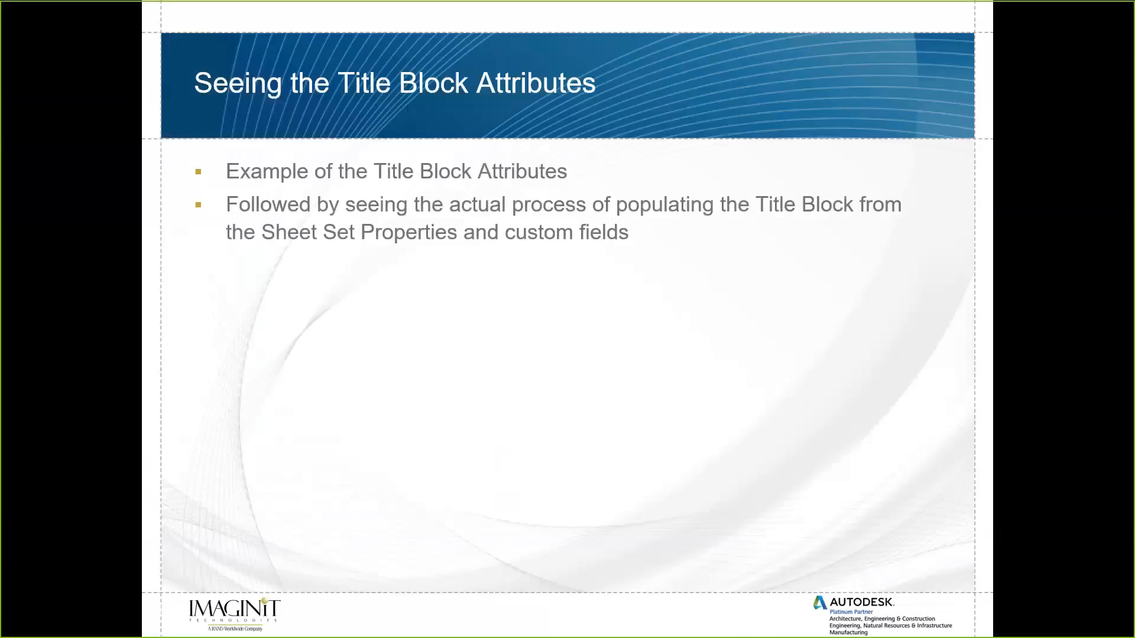
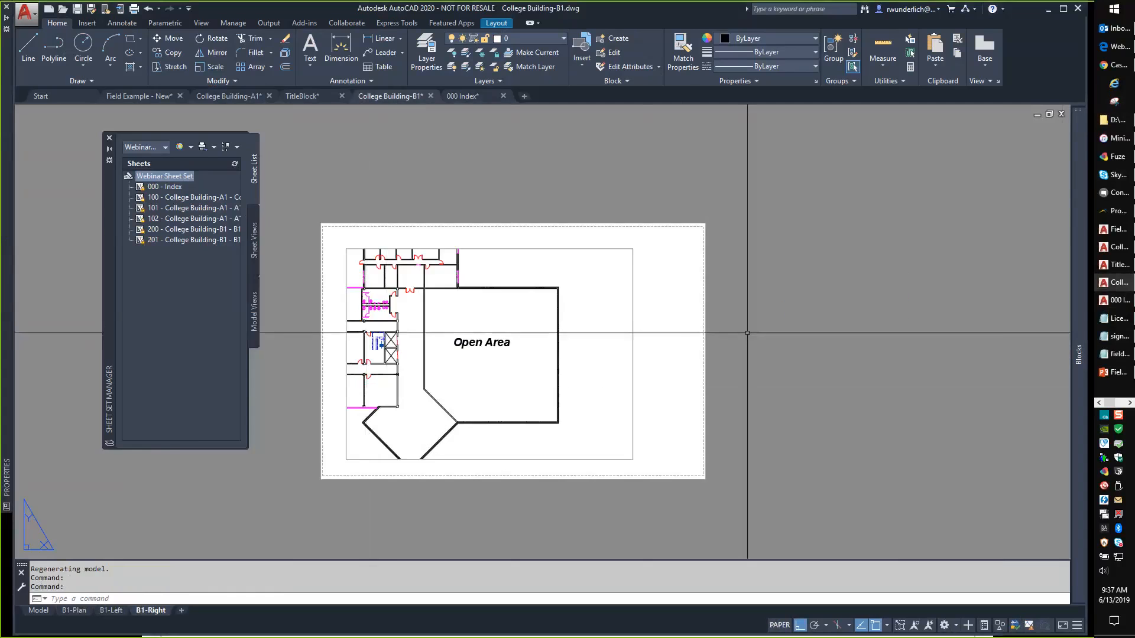
Zoom extents so the entire B1-Right layout sheet fills the view.
middle_click(747, 332)
middle_click(747, 333)
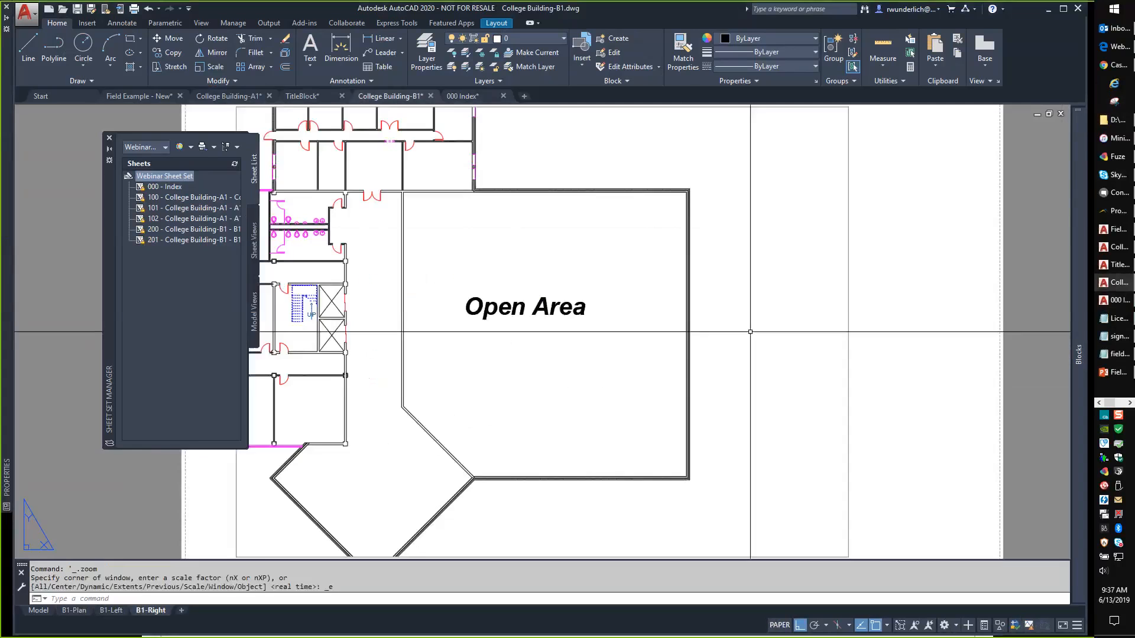
Close College Building-B1 without saving and reopen it from Recent Documents on the Start page.
click(430, 96)
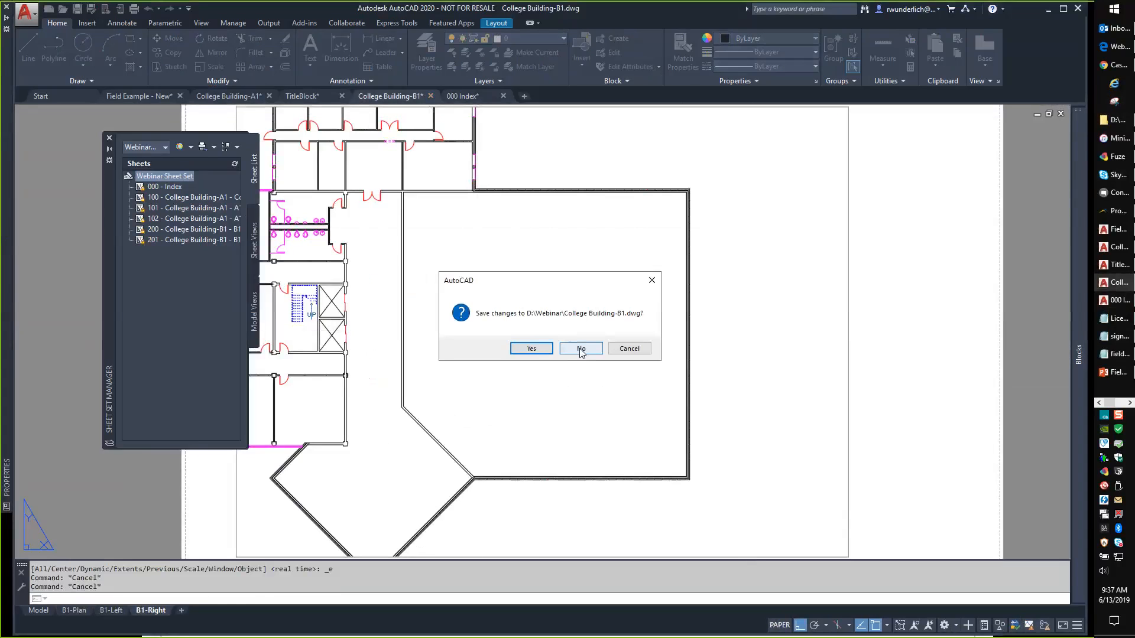
click(579, 349)
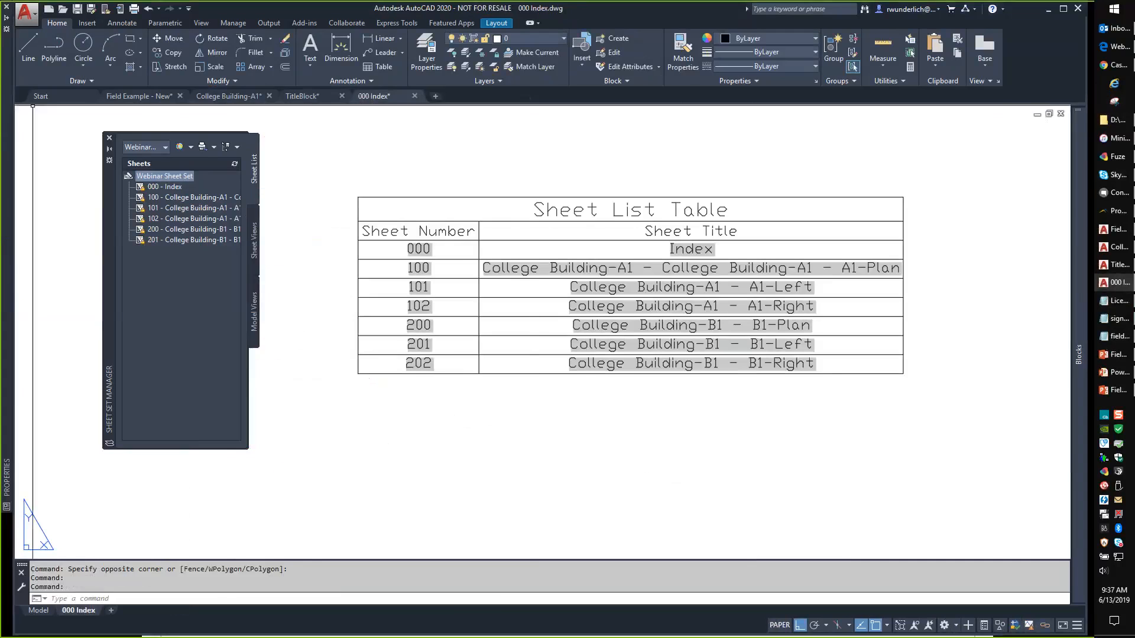
click(40, 96)
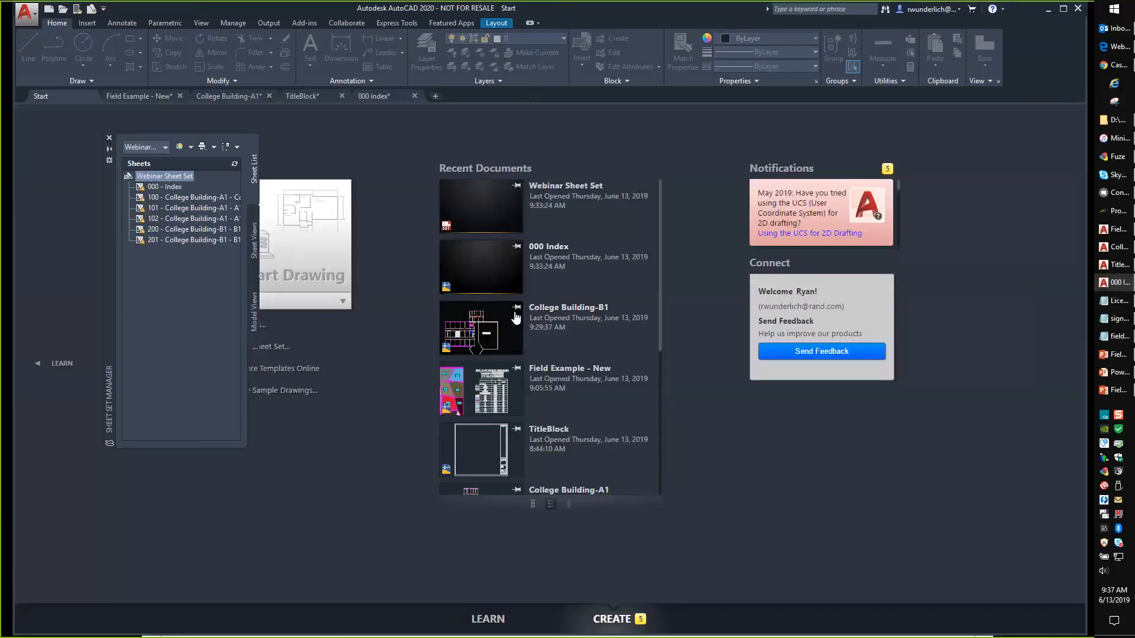
click(487, 328)
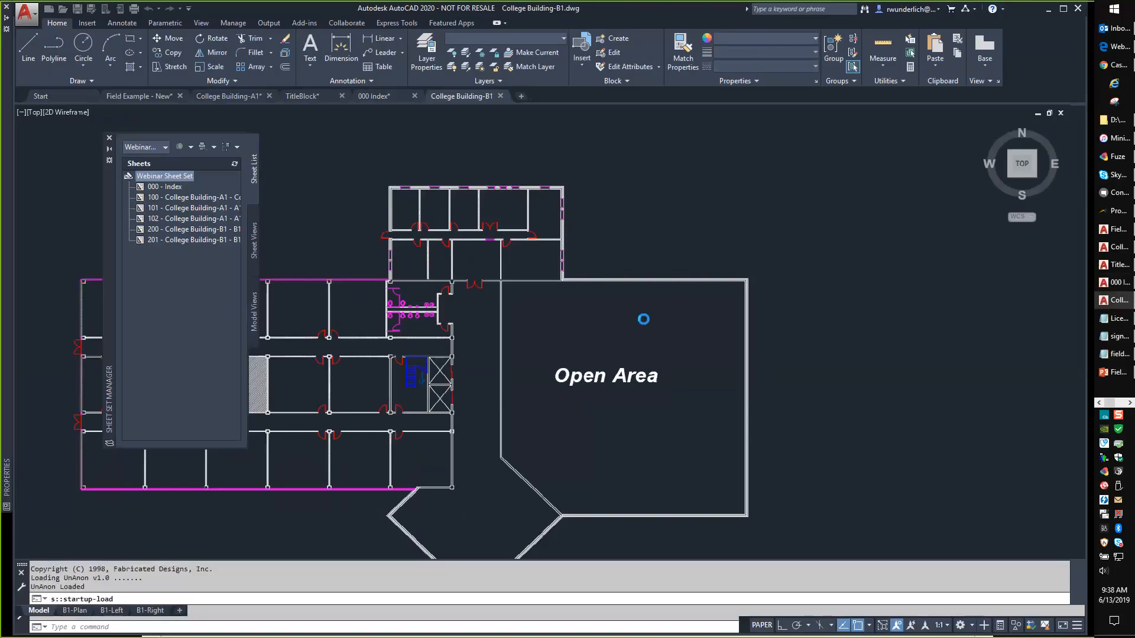
Switch to the B1-Right layout and try attaching a dropped drawing file as an xref, then cancel.
scroll(626, 317, down, 2)
scroll(627, 384, down, 3)
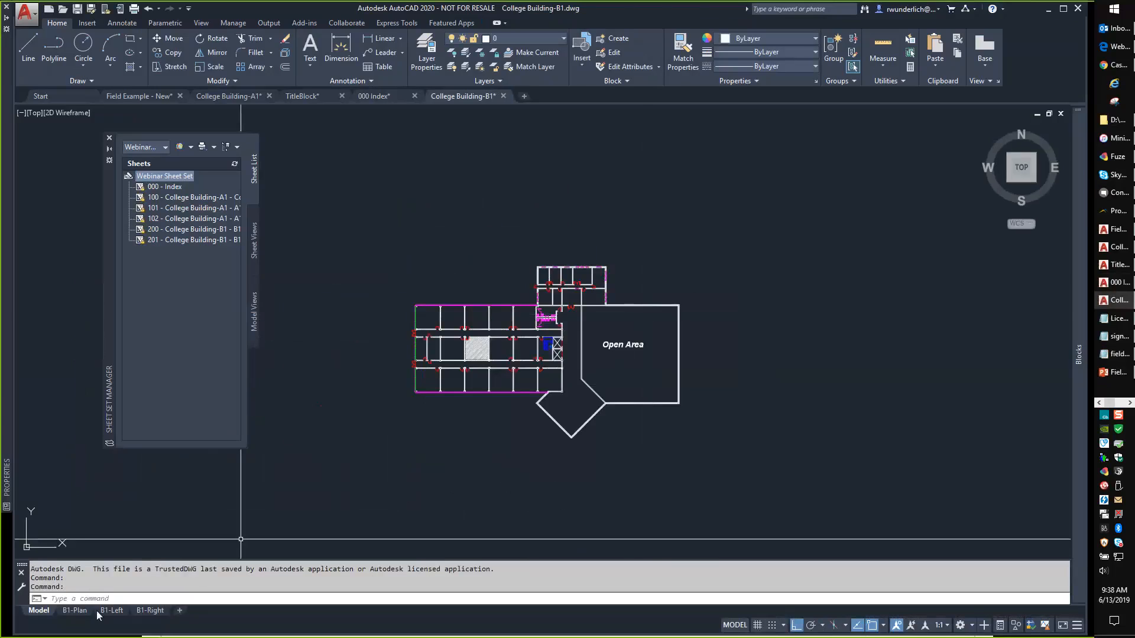
click(158, 610)
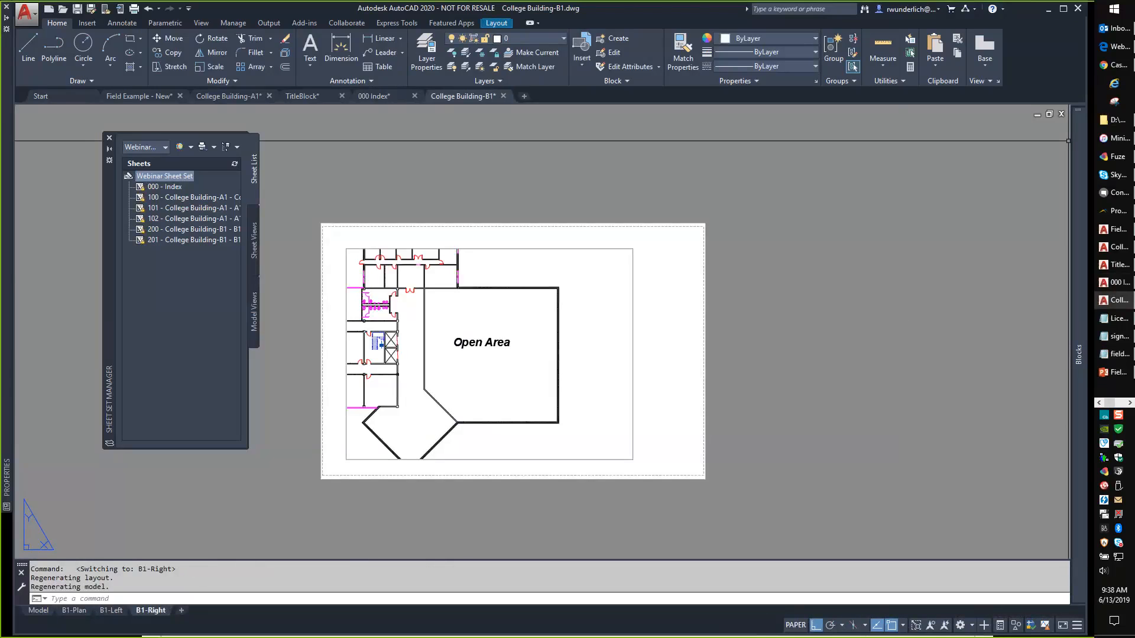
right_drag(1134, 177, 637, 319)
click(690, 357)
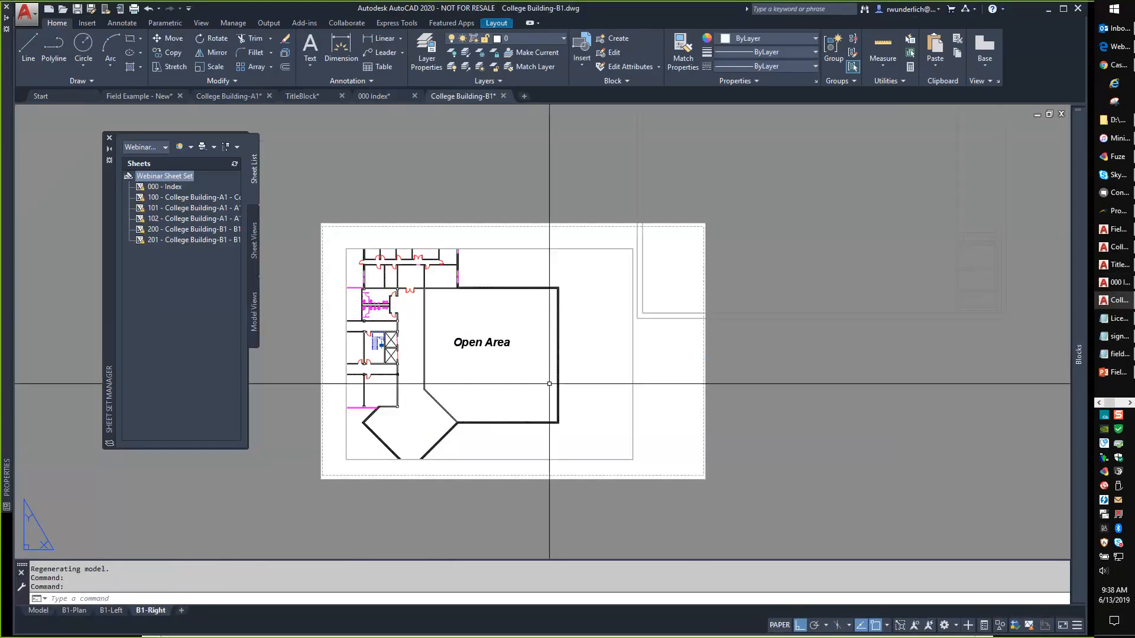
middle_drag(813, 316, 746, 312)
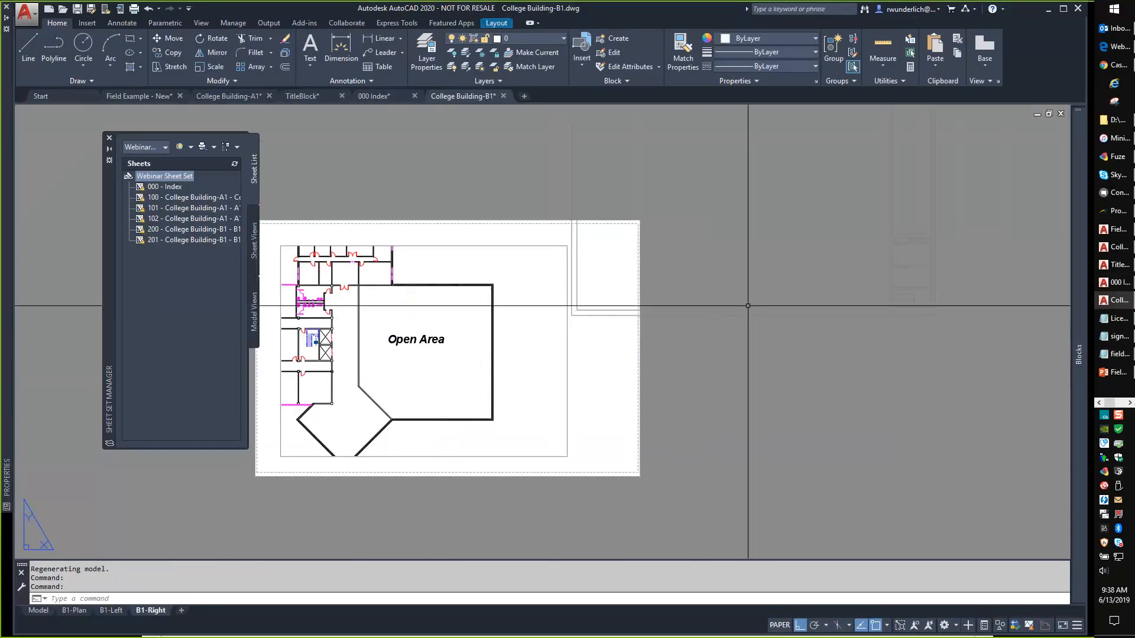
key(Escape)
key(Escape)
Start moving the title block with M, cancel the move, and zoom in on it.
text(m)
key(Return)
click(767, 305)
click(719, 340)
key(Return)
click(776, 344)
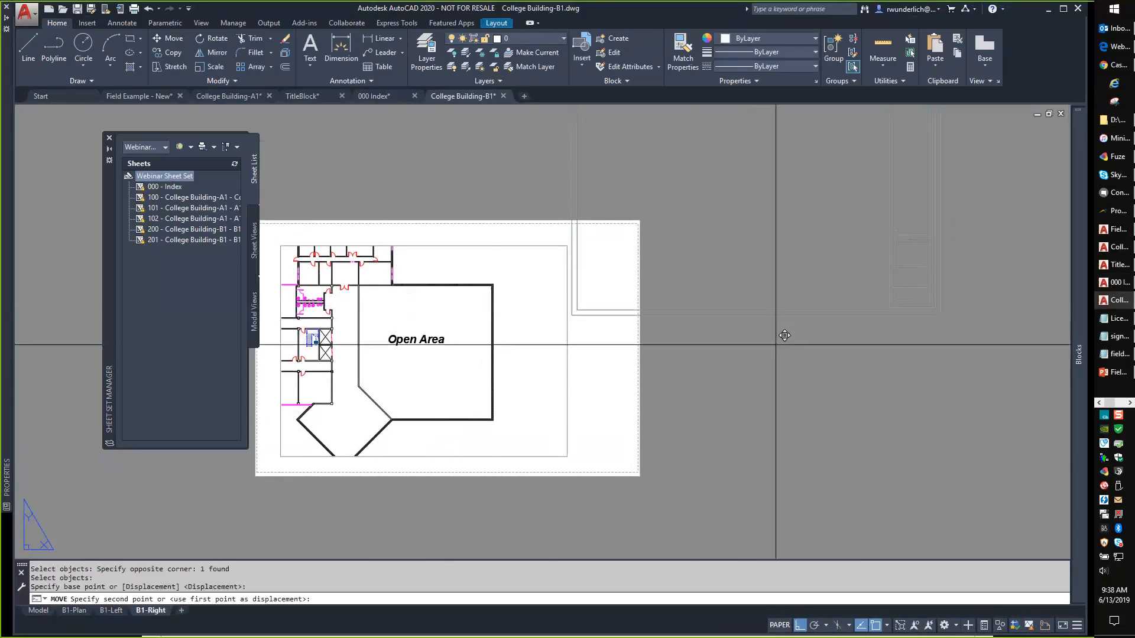
key(Escape)
scroll(619, 263, up, 10)
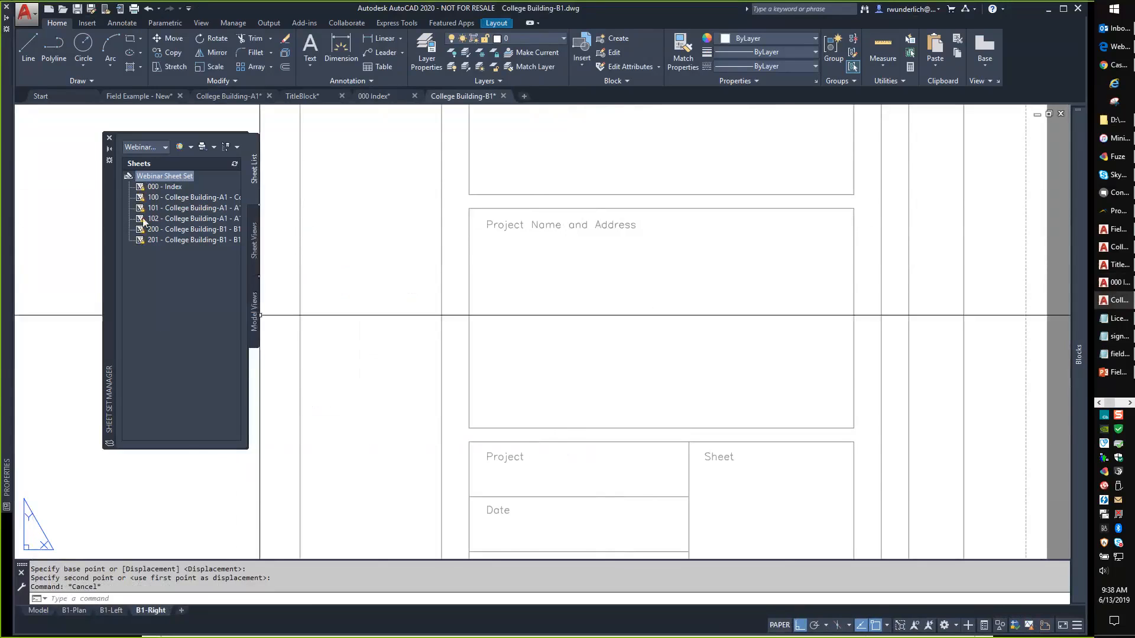
Renumber sheet 100 College Building-A1 to A-100 through Rename & Renumber.
click(167, 198)
right_click(169, 198)
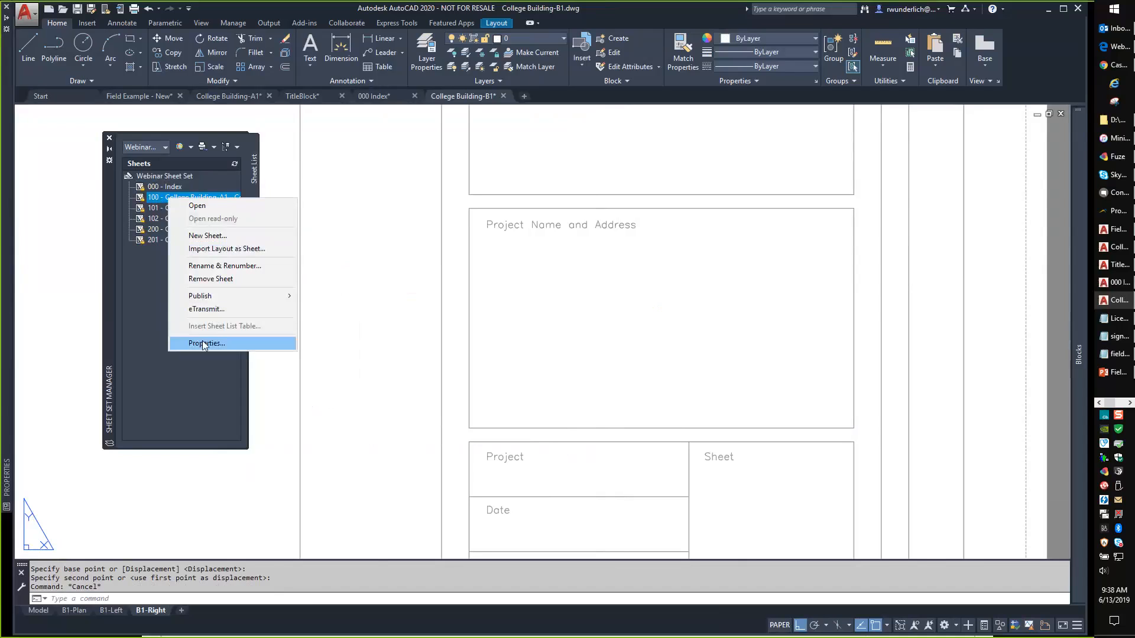
click(227, 266)
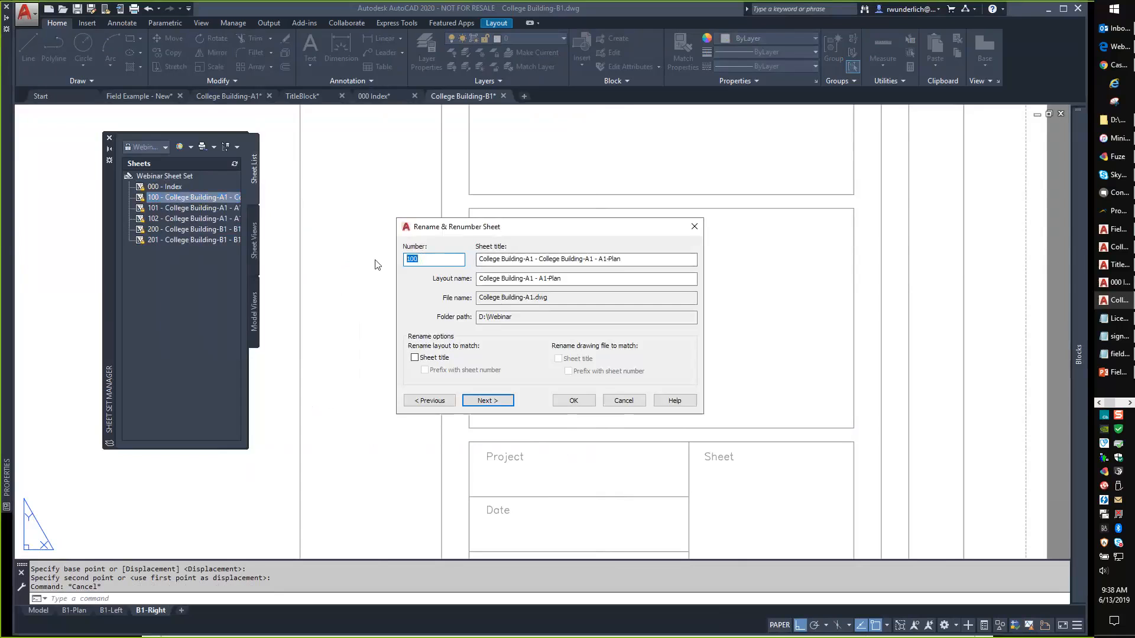
text(A-100)
click(573, 400)
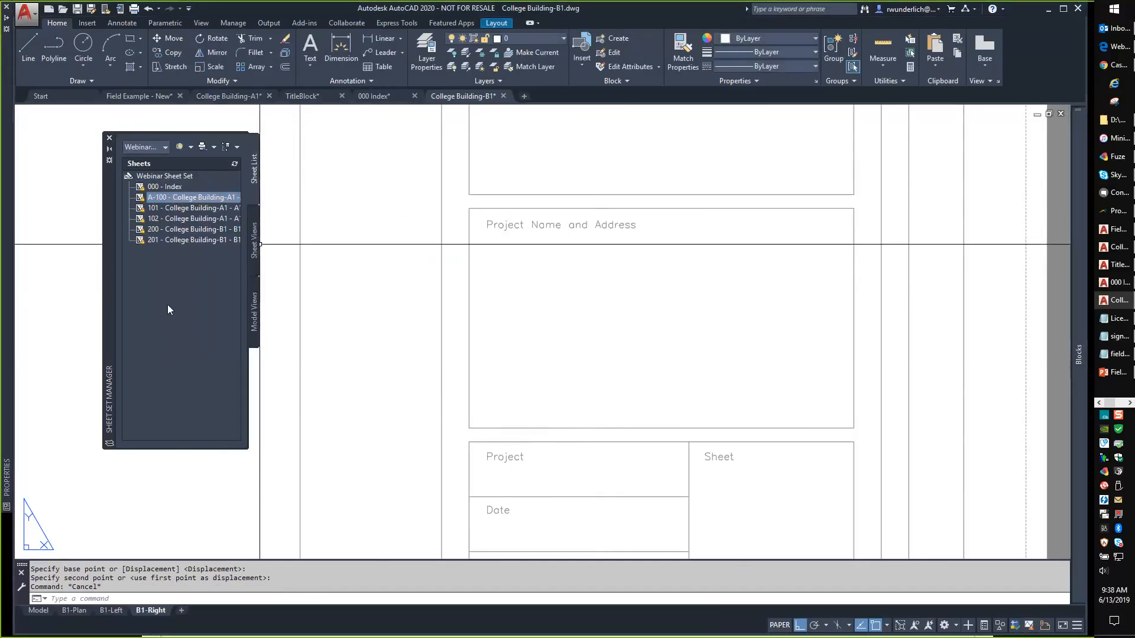
Switch to College Building-A1 and regenerate with RE so the title block updates.
click(239, 104)
text(re)
key(Return)
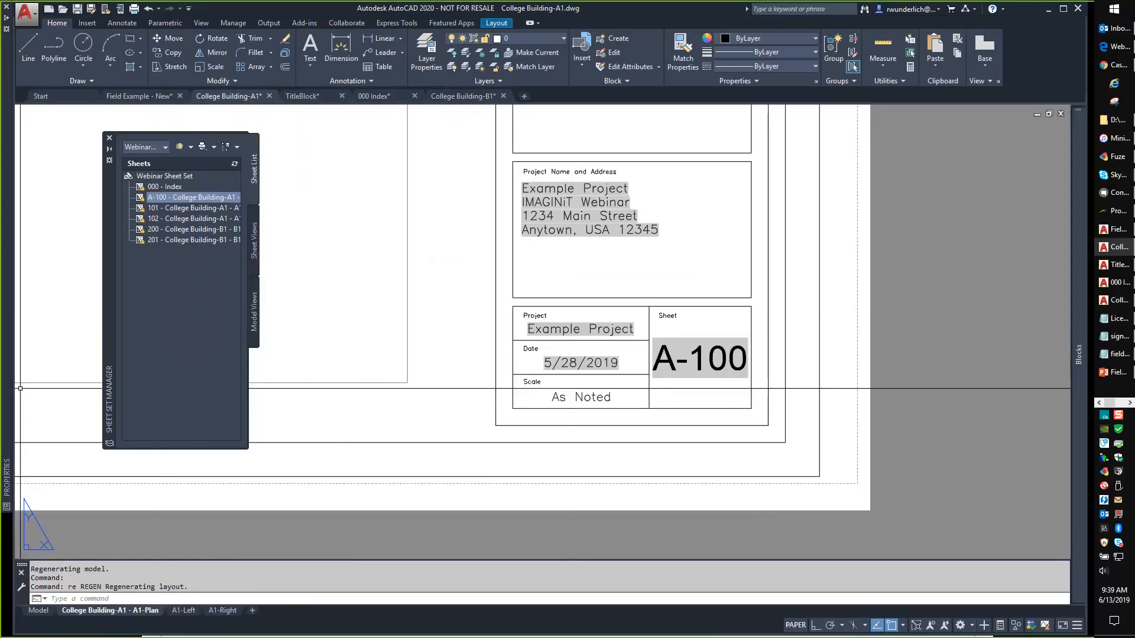
Change the sheet set publish format from DWFx to PDF, cancelling both publish file dialogs.
click(191, 147)
click(203, 146)
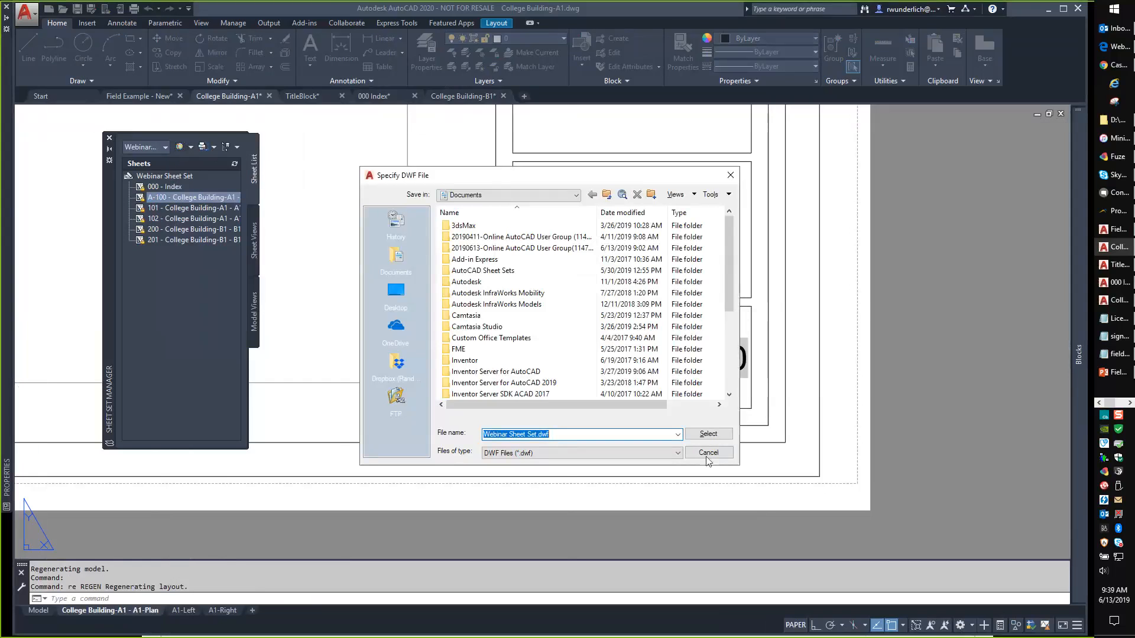
click(706, 454)
click(191, 147)
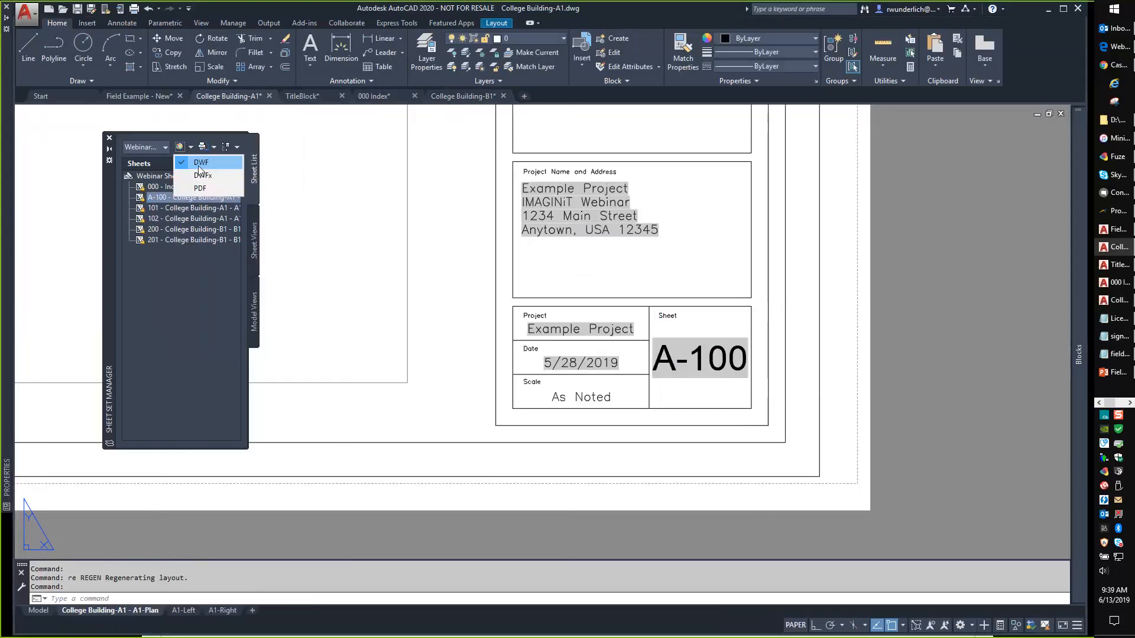
click(199, 189)
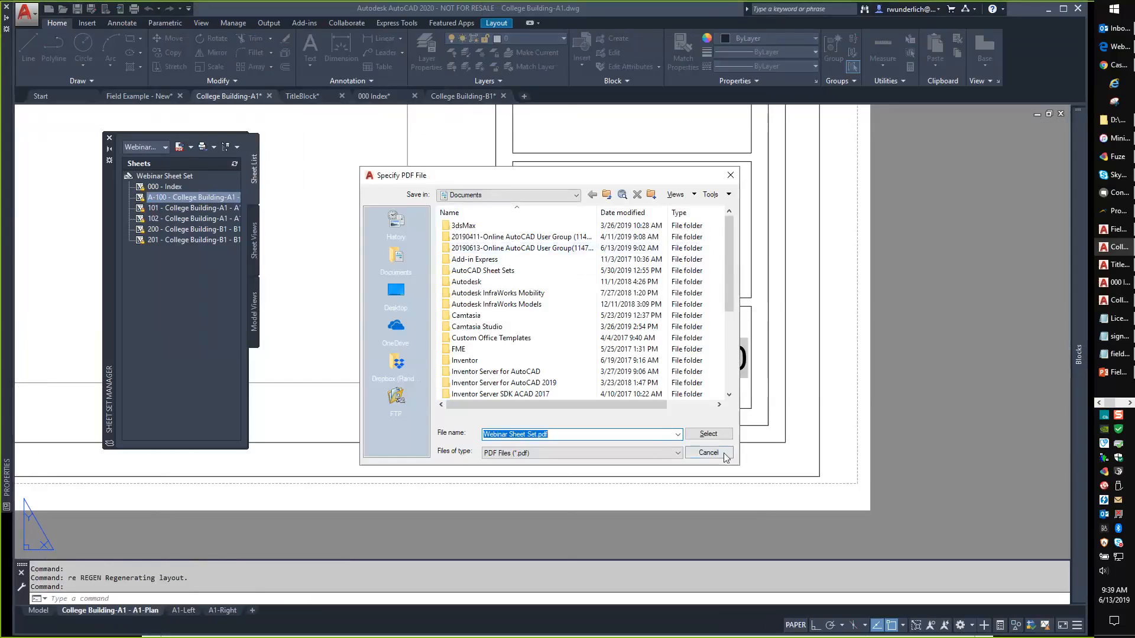
click(725, 458)
click(204, 147)
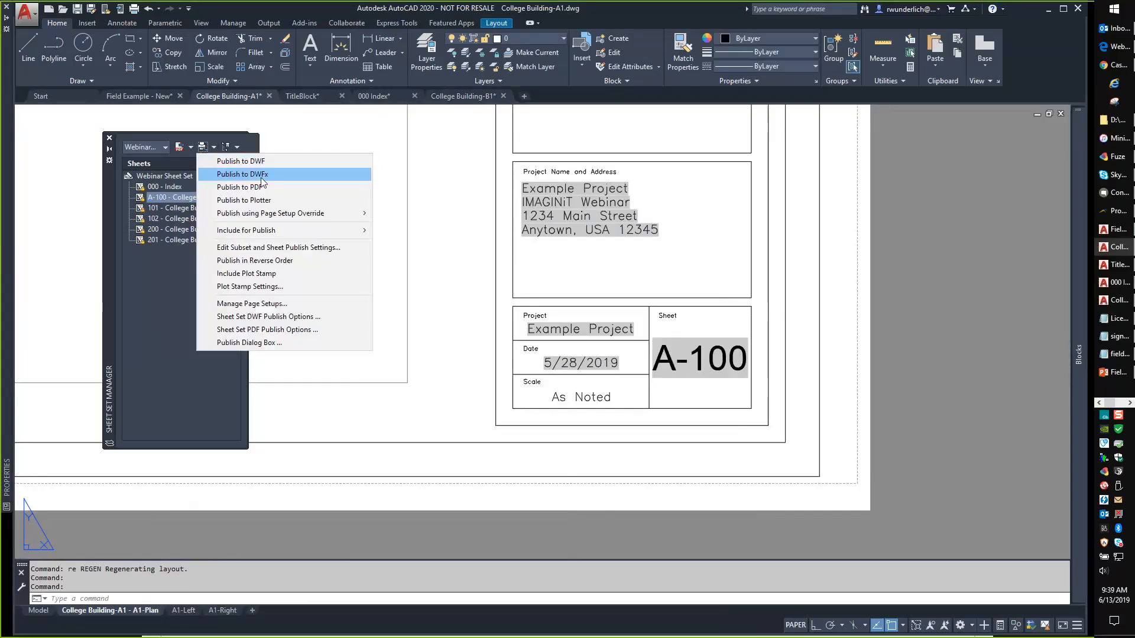
Review the Sheet Set PDF Publish Options, cancel unchanged, then close College Building-B1.
mouse_move(294, 236)
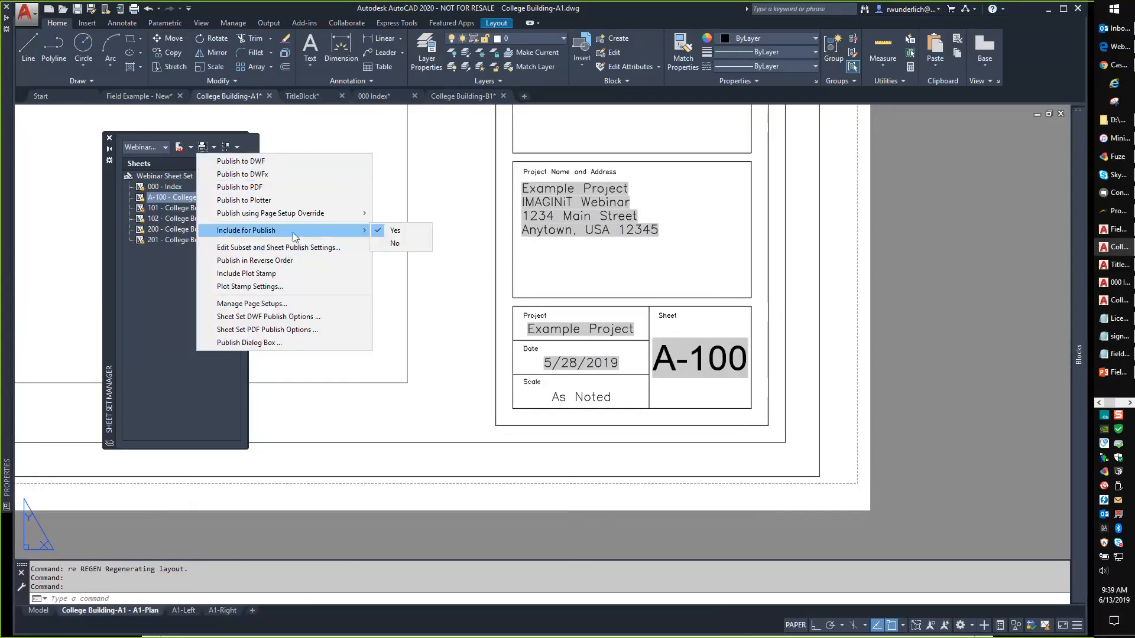
mouse_move(302, 216)
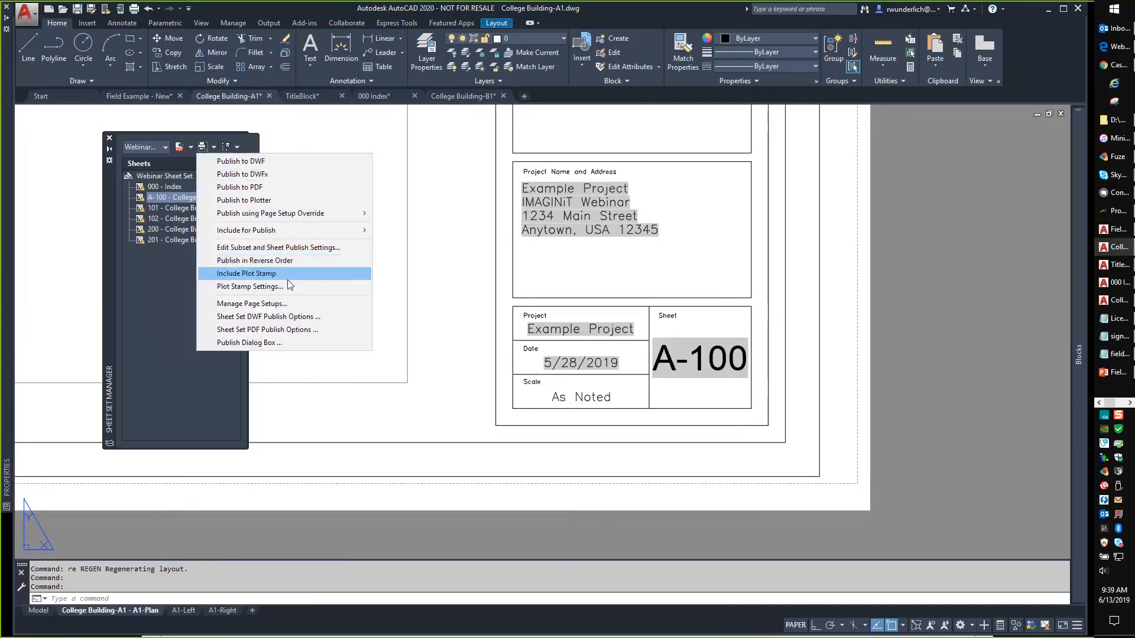
click(285, 335)
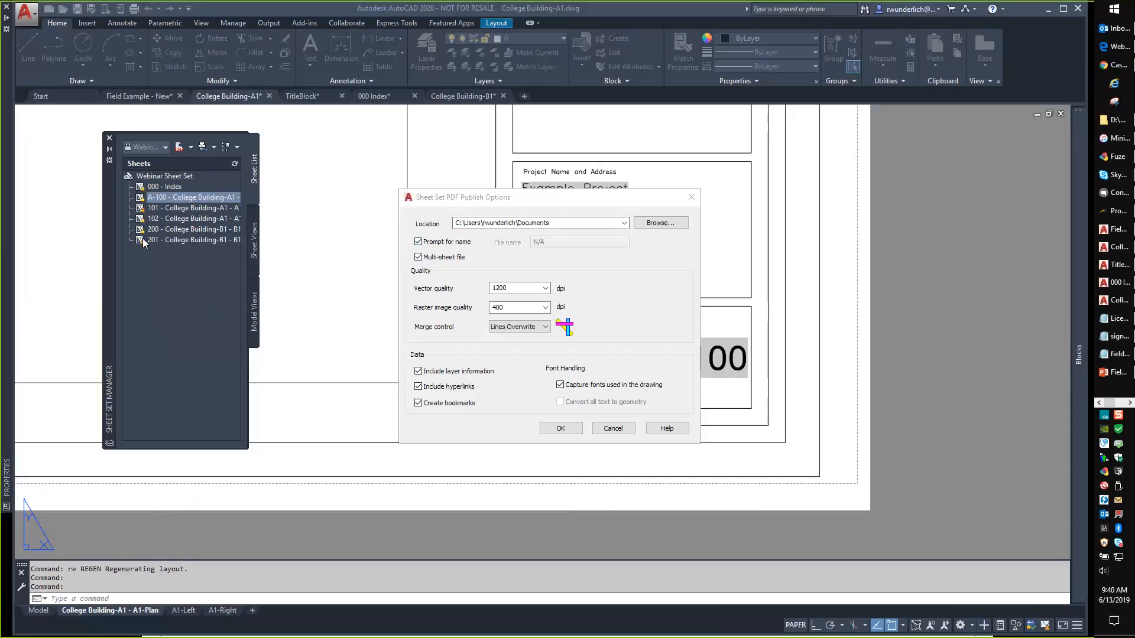
click(503, 96)
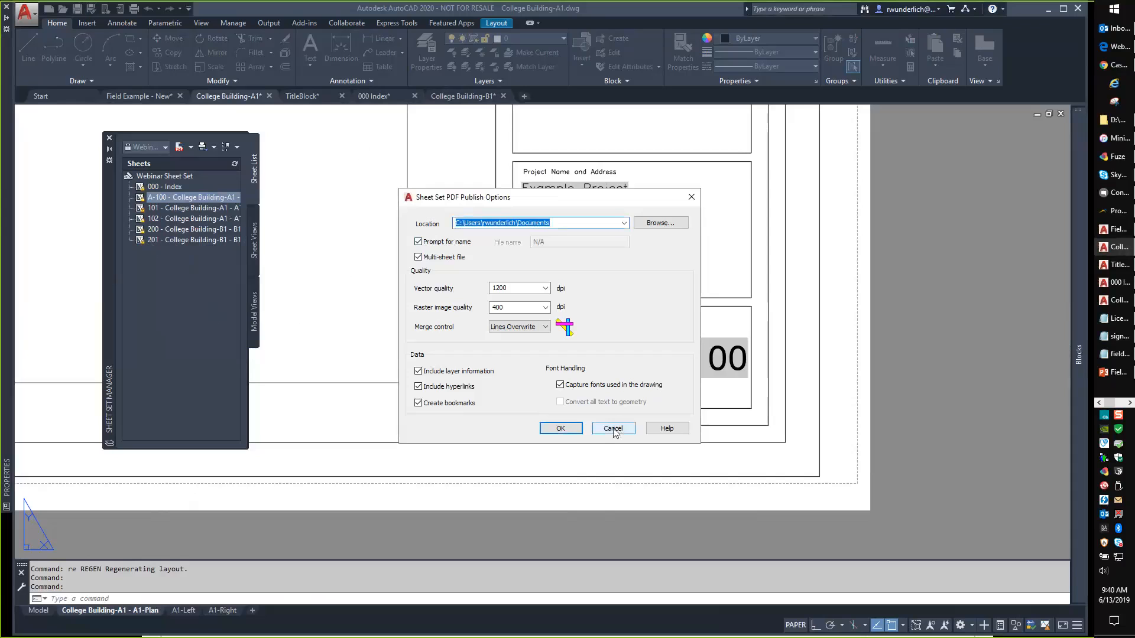
click(612, 428)
click(503, 96)
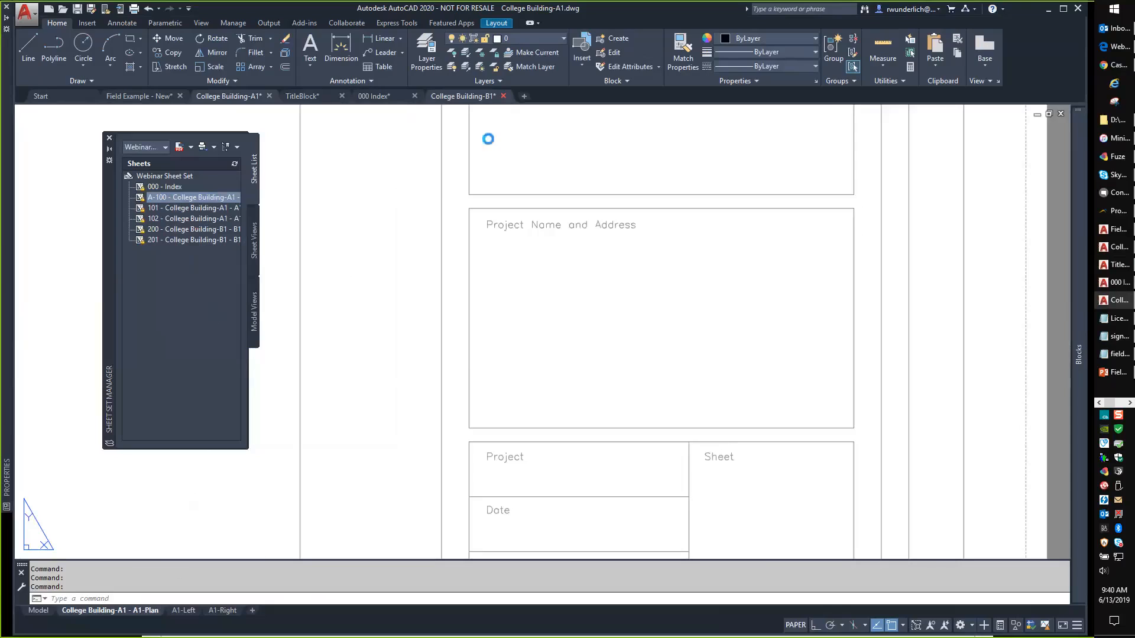
Discard College Building-B1's changes and review sheet details in Sheet Set Manager.
click(582, 351)
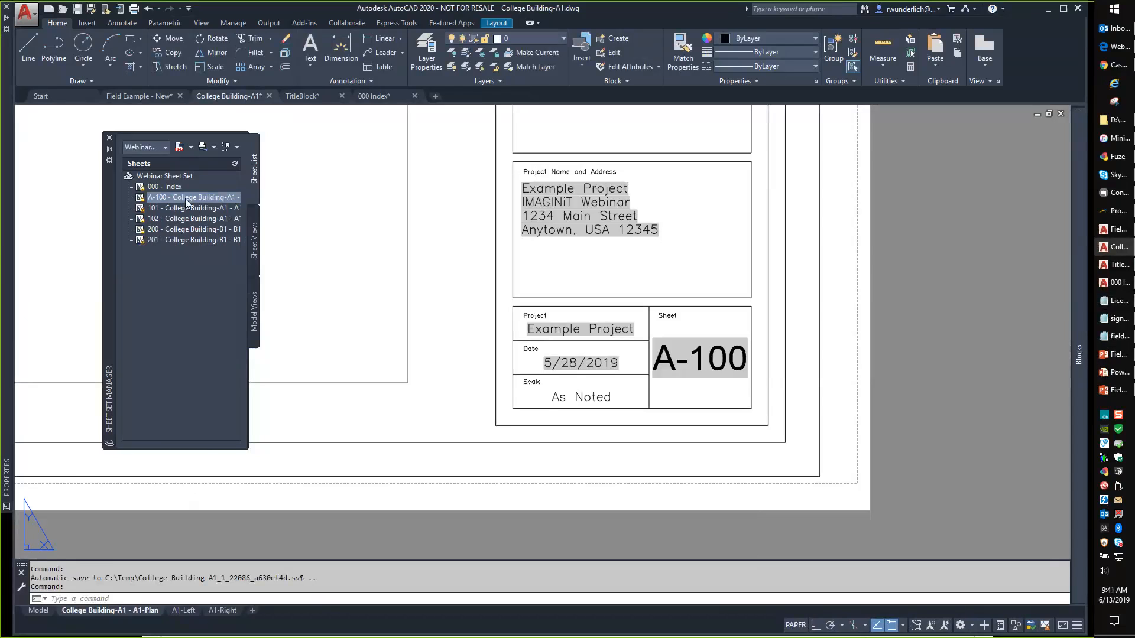
mouse_move(186, 203)
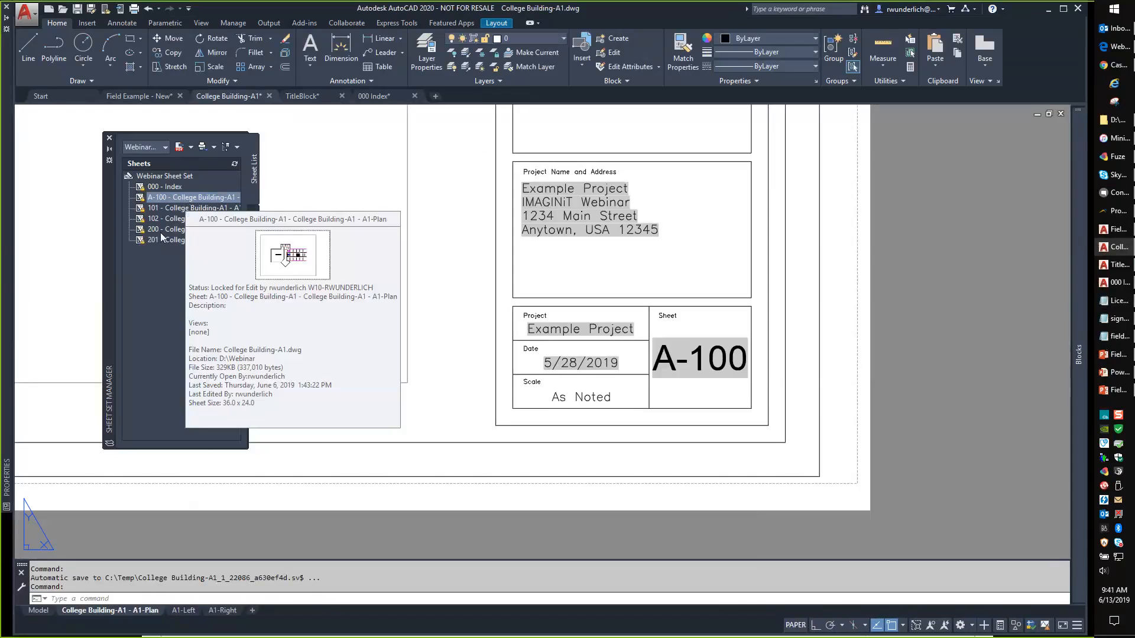
mouse_move(175, 243)
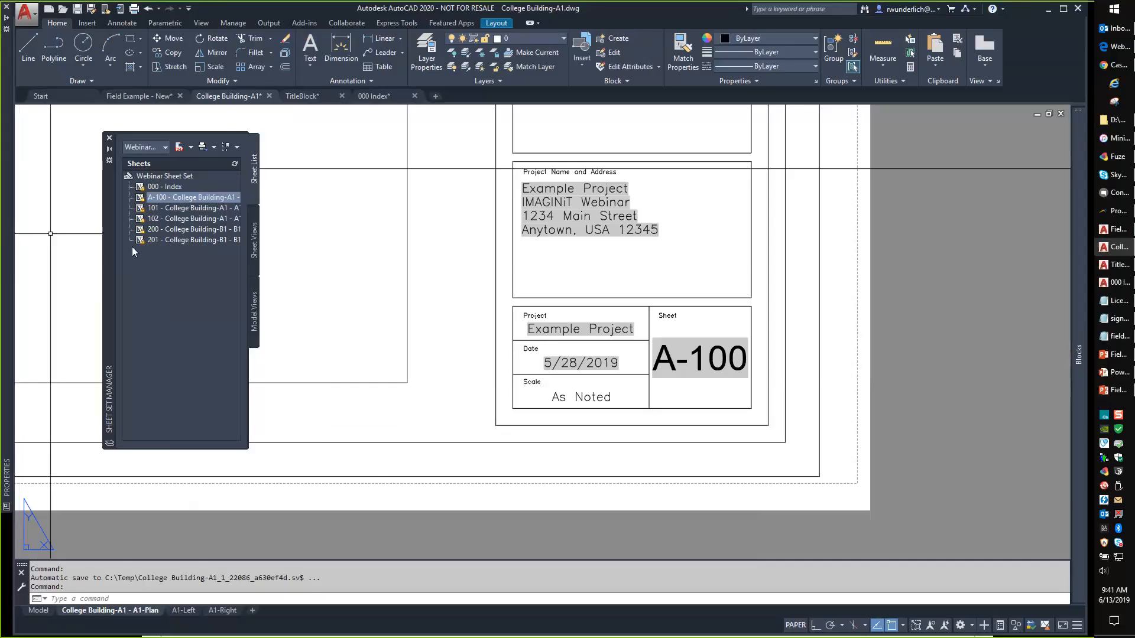
Switch to the 000 Index drawing and update the fields in its sheet list table.
scroll(426, 295, down, 2)
mouse_move(428, 297)
middle_down()
mouse_move(593, 342)
mouse_move(892, 474)
middle_up()
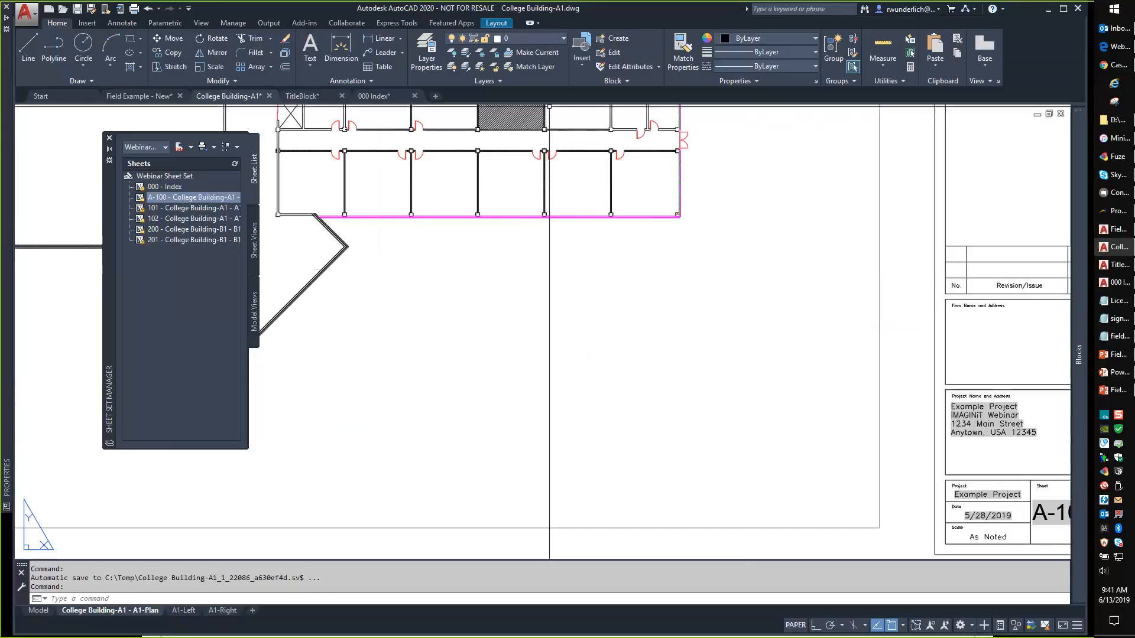
click(374, 95)
click(601, 280)
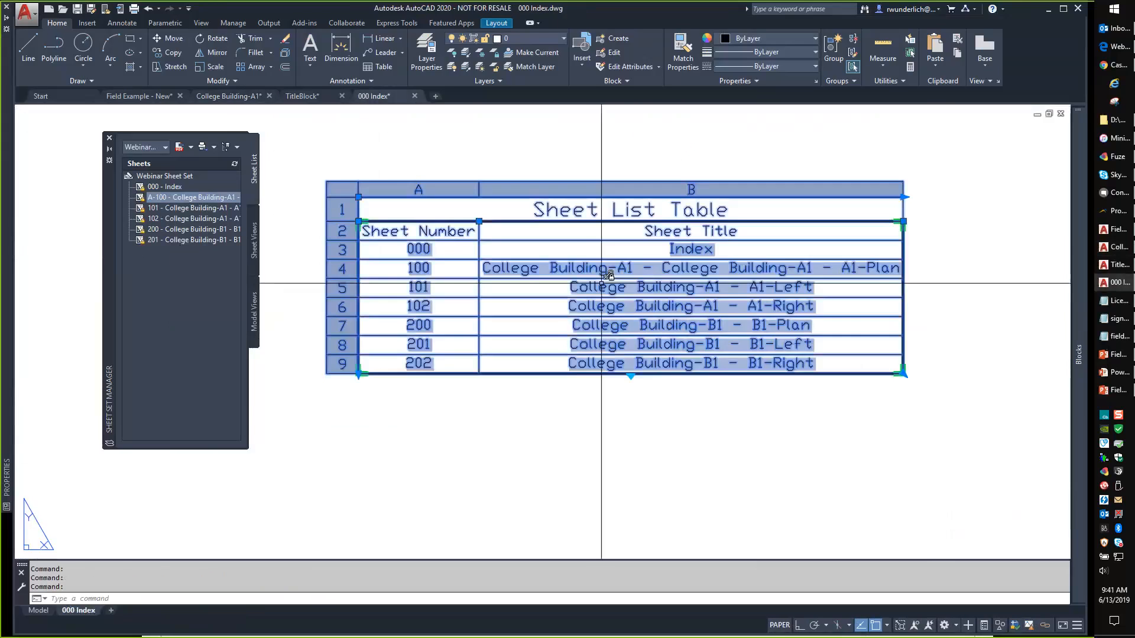
key(Return)
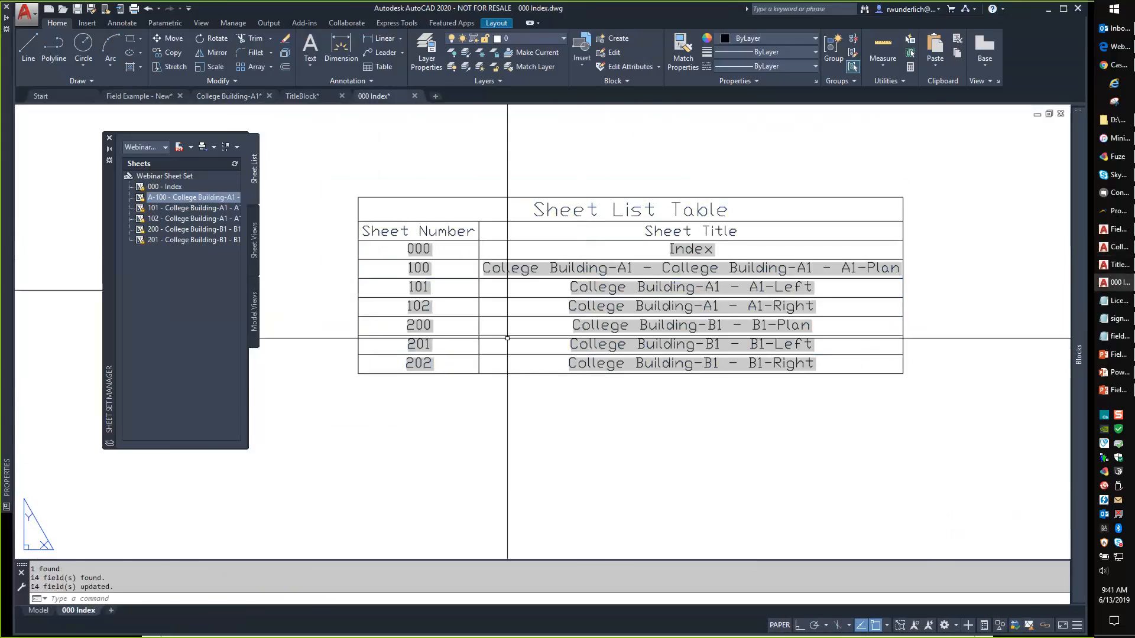
click(417, 414)
key(Escape)
key(Escape)
key(Escape)
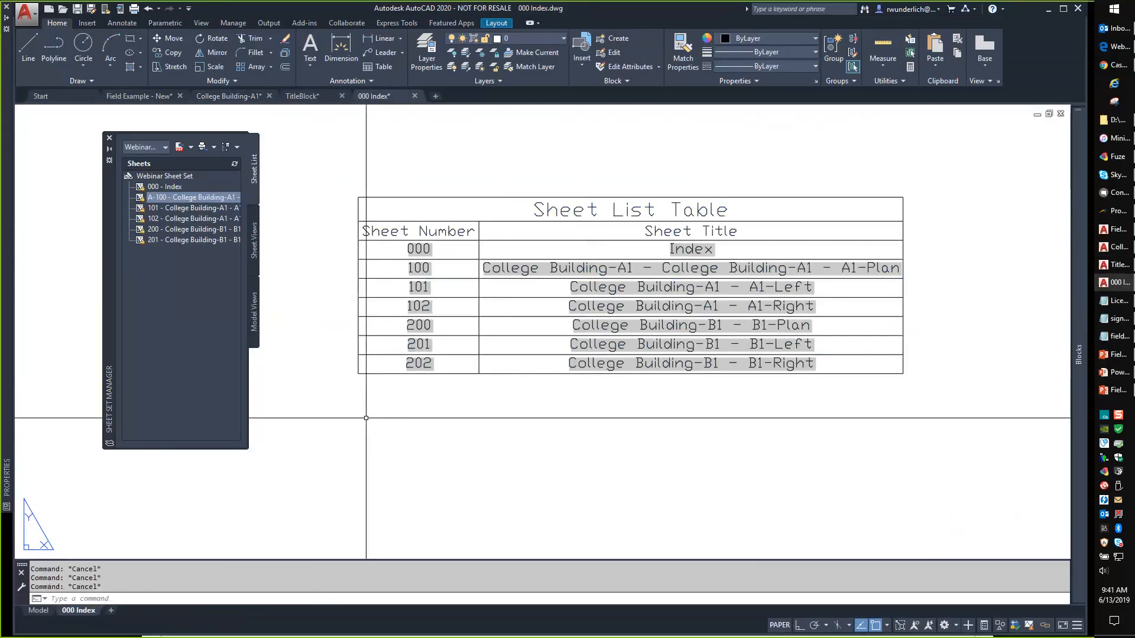
Enable drawing-area shortcut menus in OPTIONS > User Preferences.
text(option)
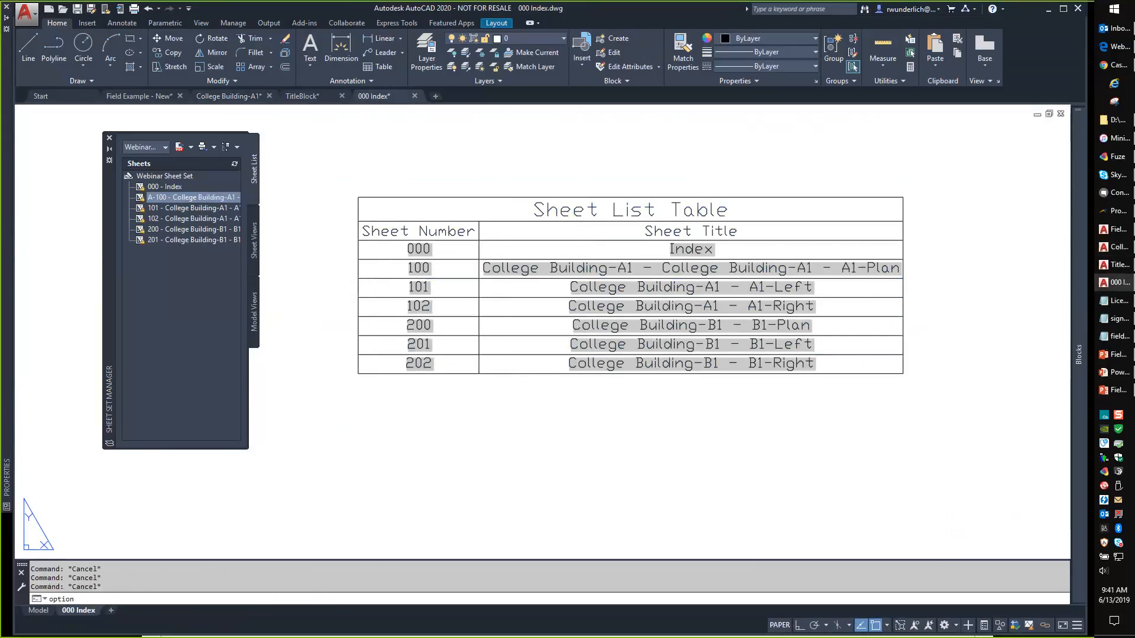
text(s)
key(Return)
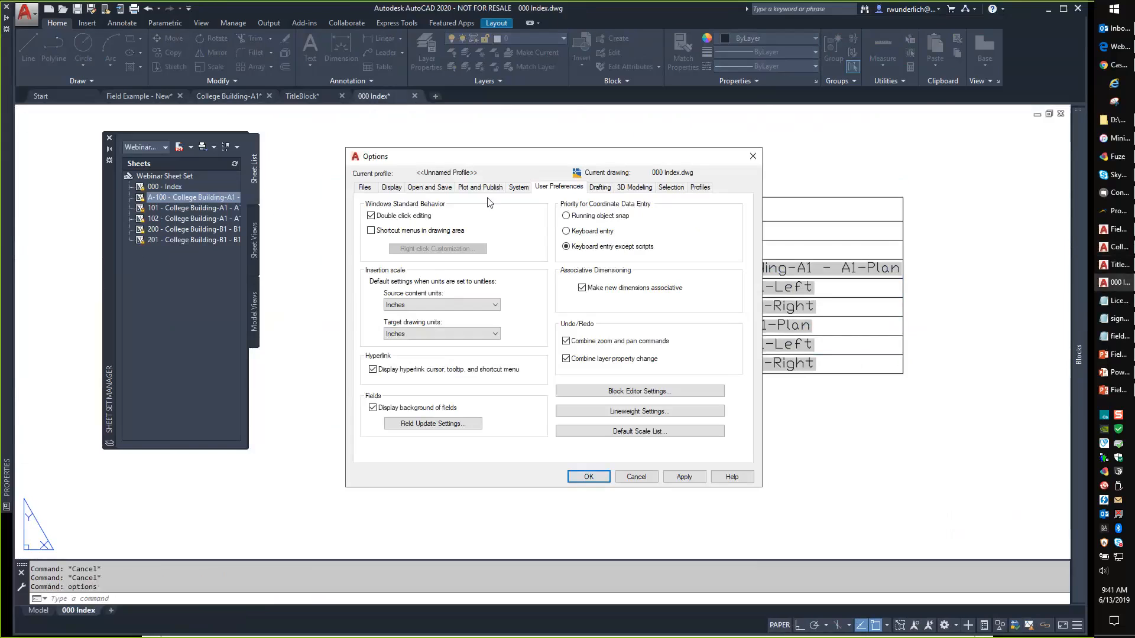
click(371, 231)
click(588, 476)
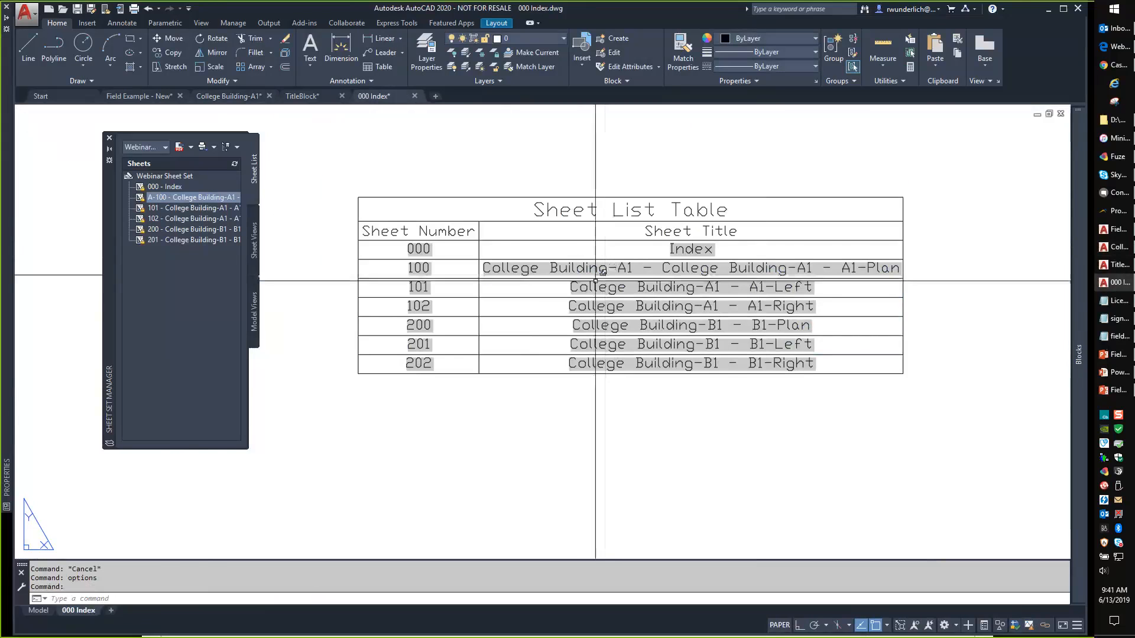
Update the Sheet List Table from its shortcut menu so it lists A-100.
click(598, 275)
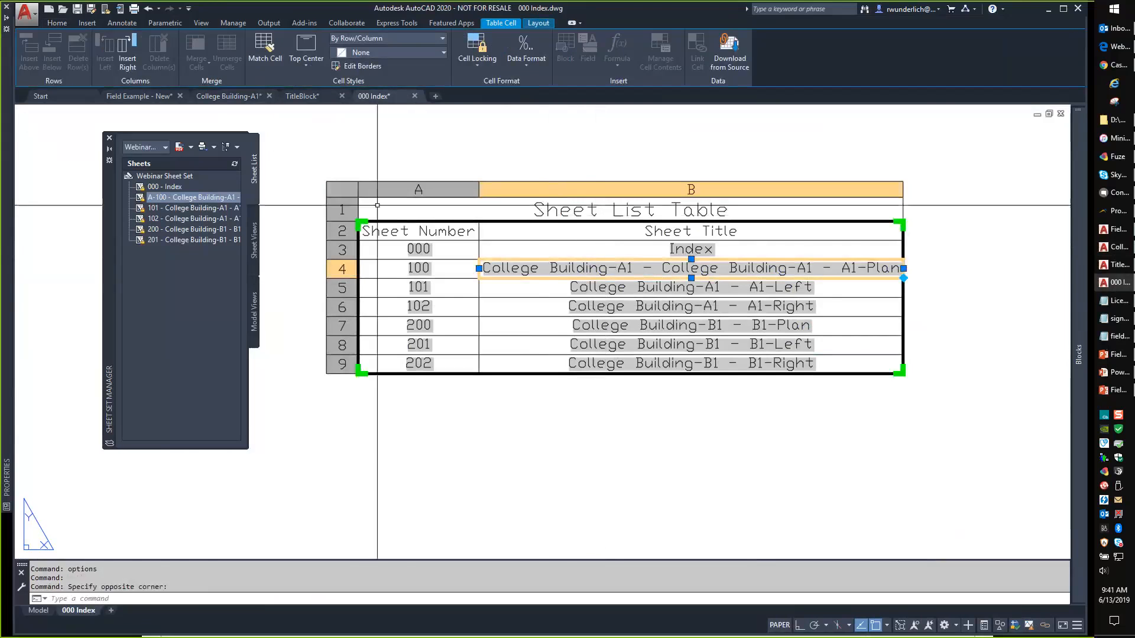
click(349, 193)
right_click(408, 208)
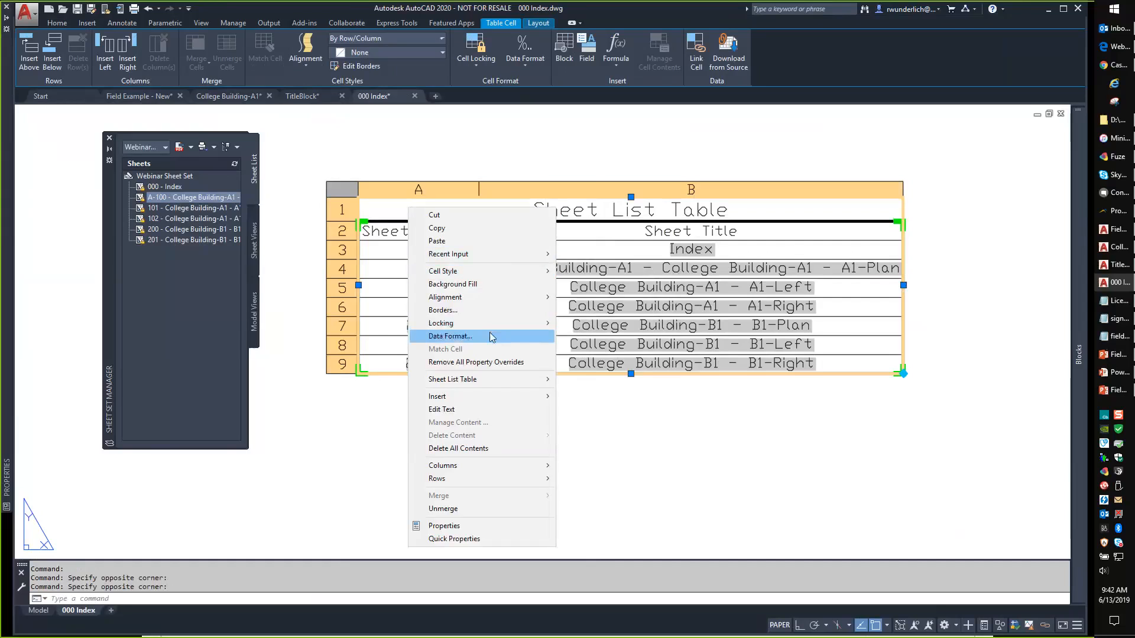
mouse_move(489, 379)
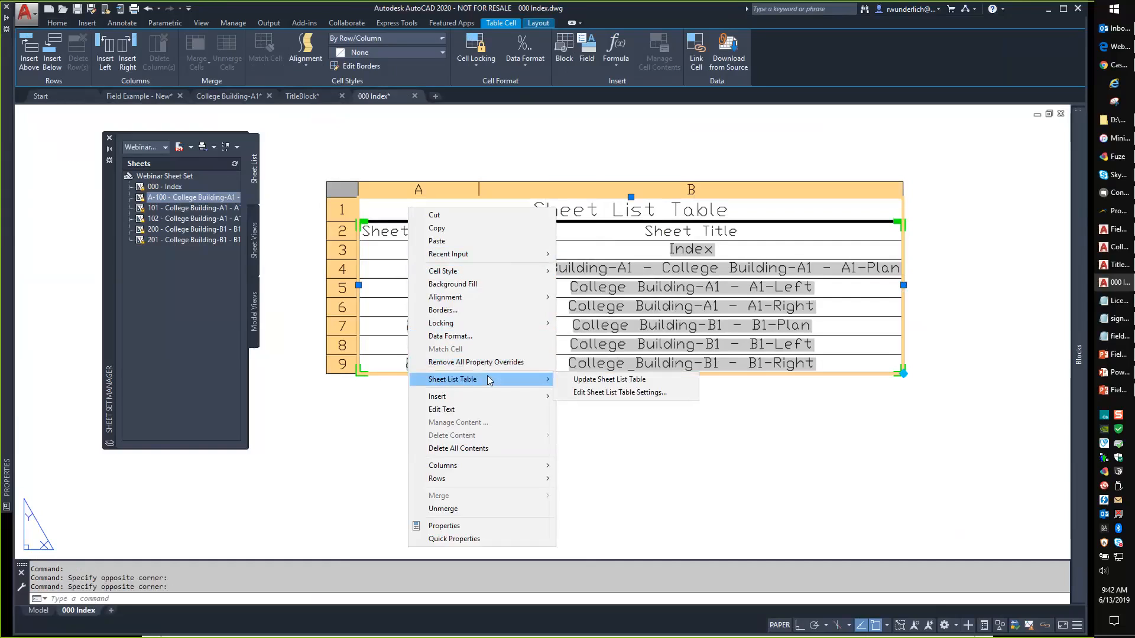
click(601, 381)
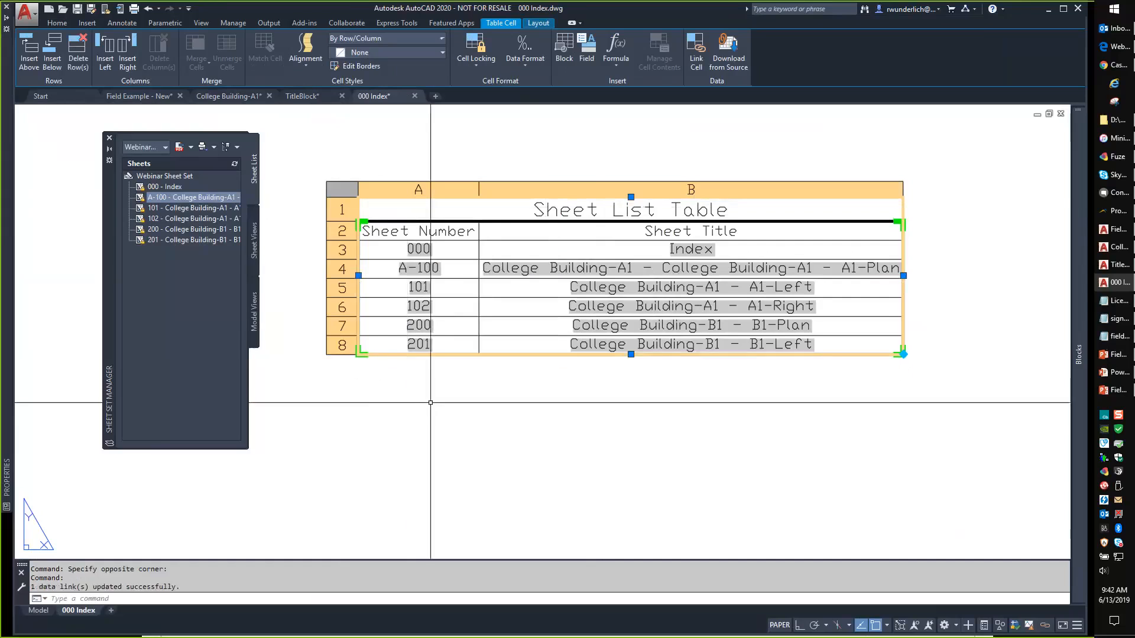
key(Escape)
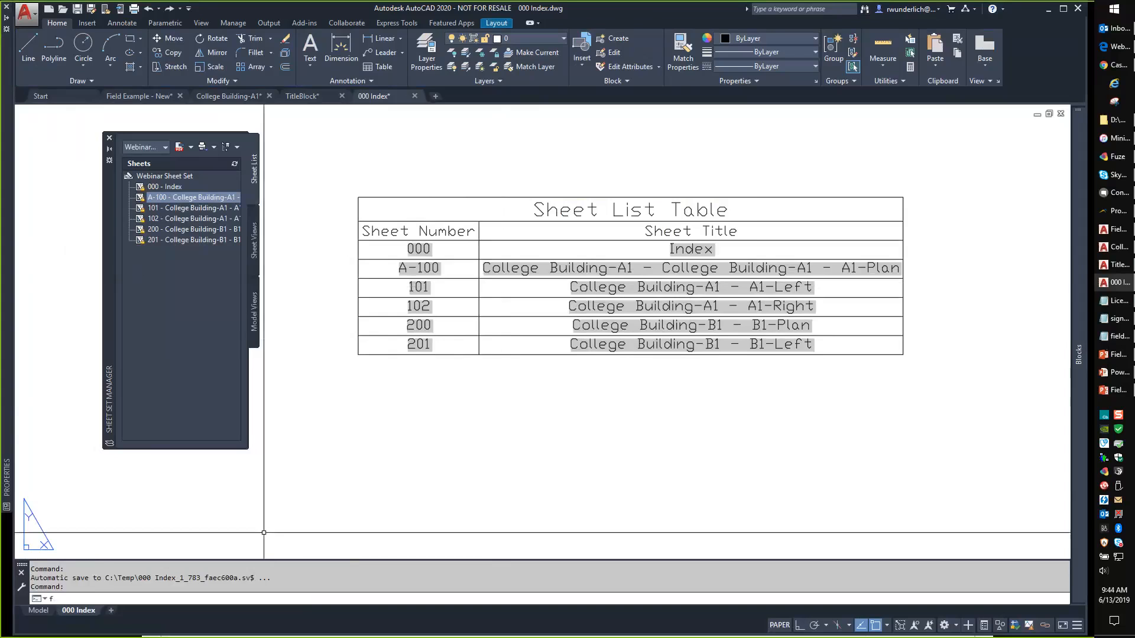
text(field)
key(Return)
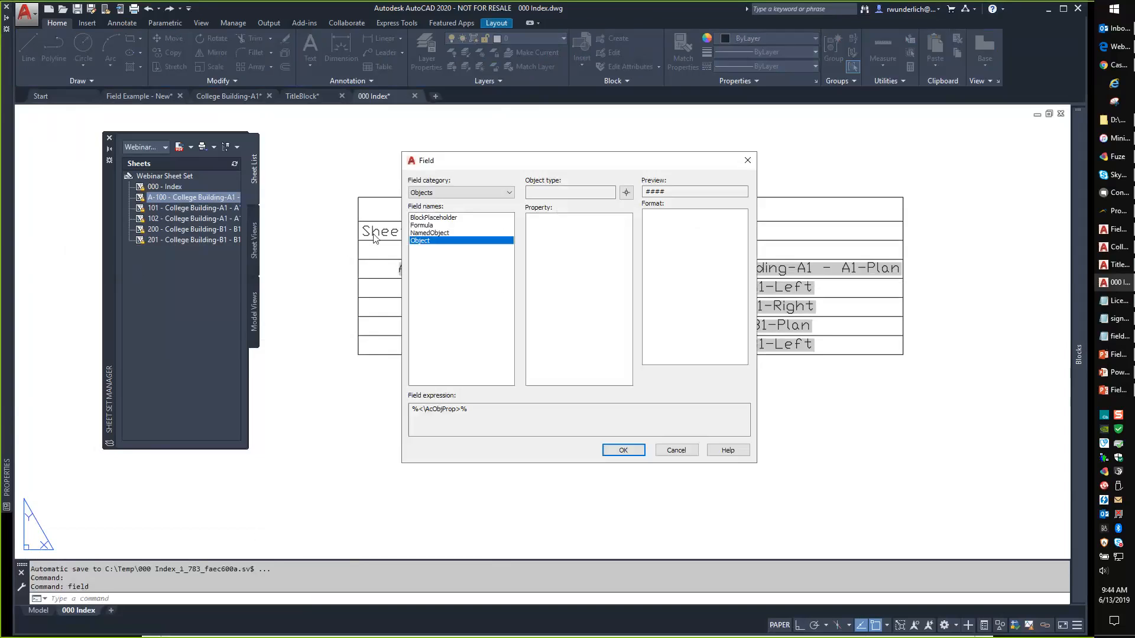
click(455, 192)
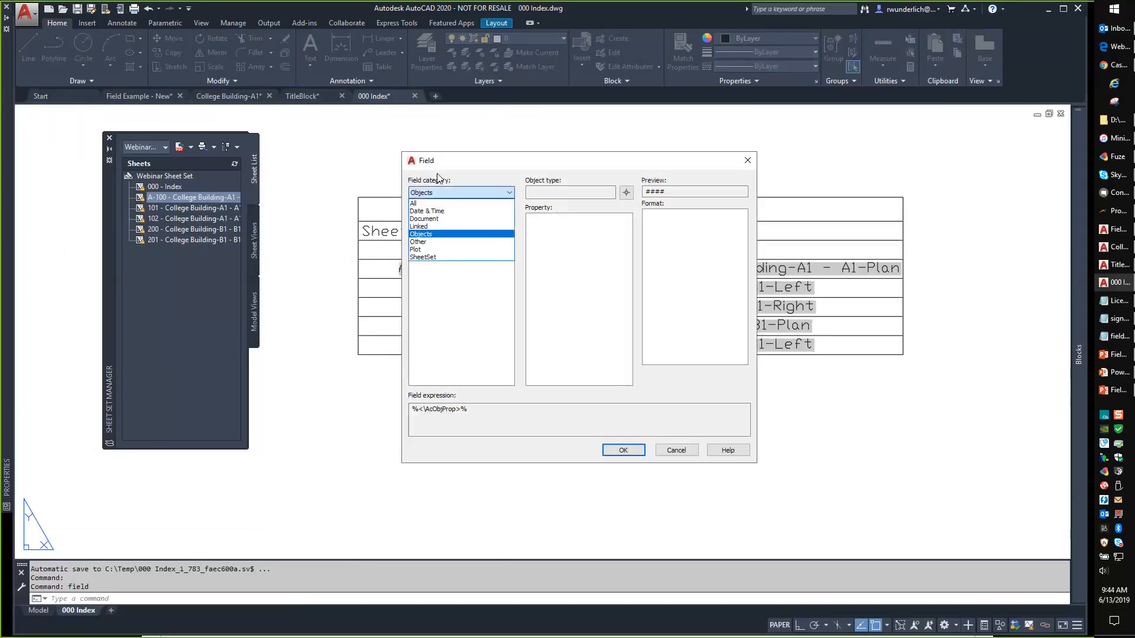
click(423, 204)
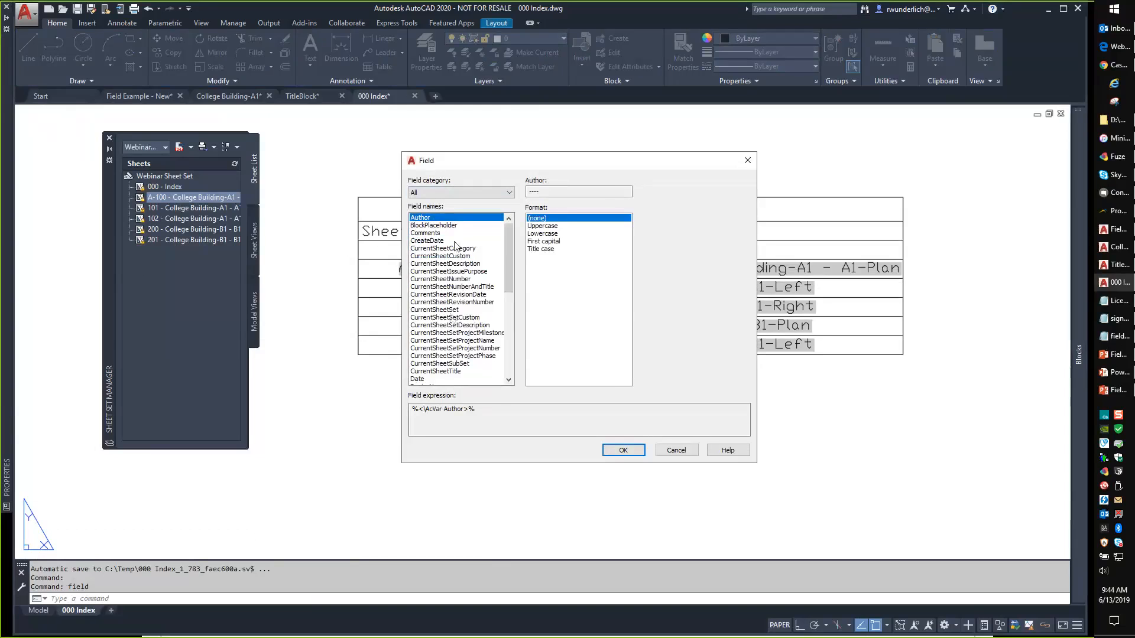
click(465, 192)
click(439, 214)
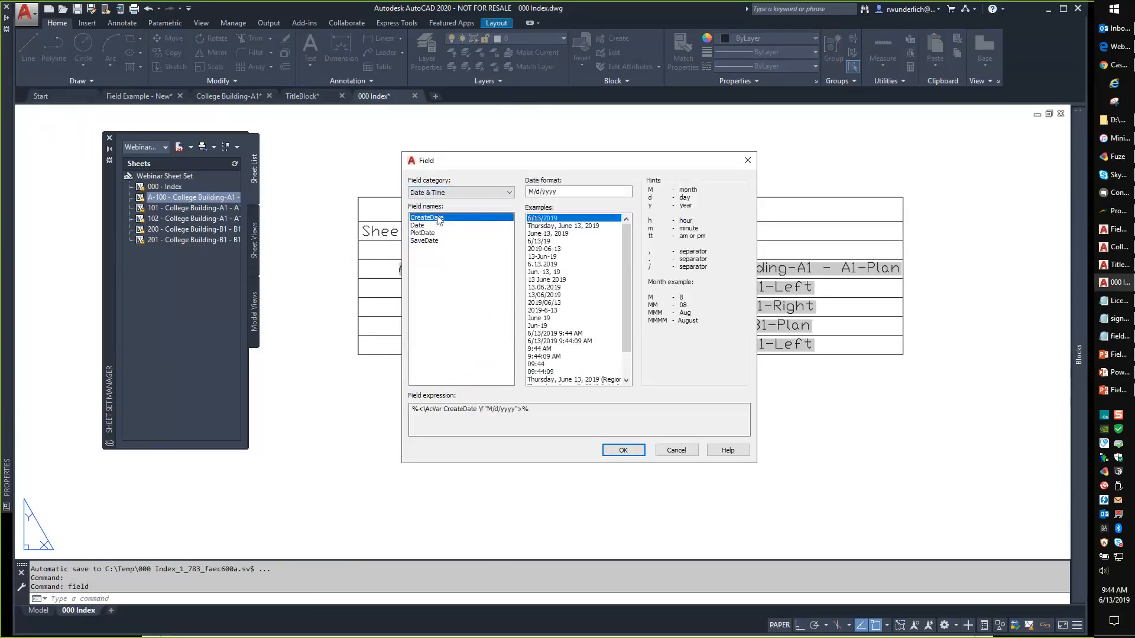
click(445, 194)
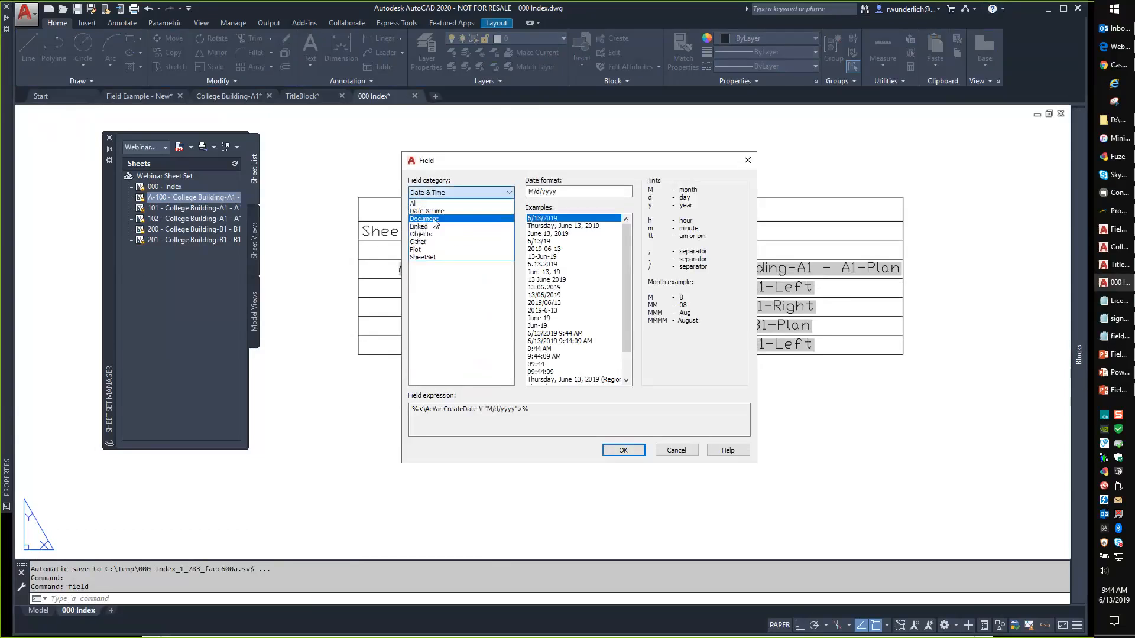
click(434, 219)
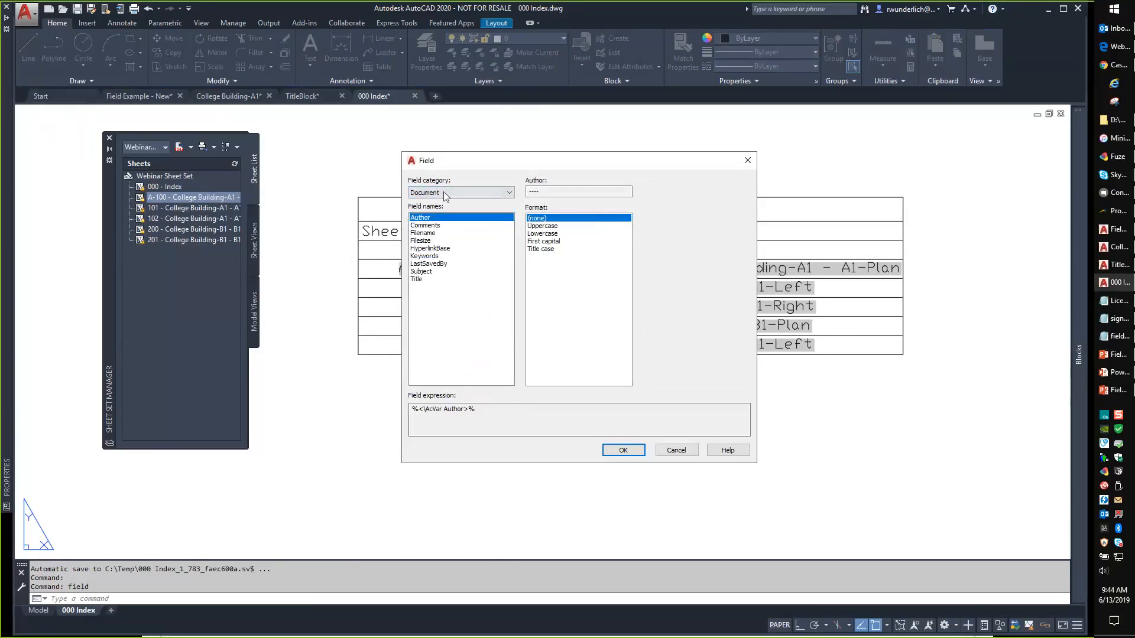
click(447, 195)
click(431, 242)
click(452, 195)
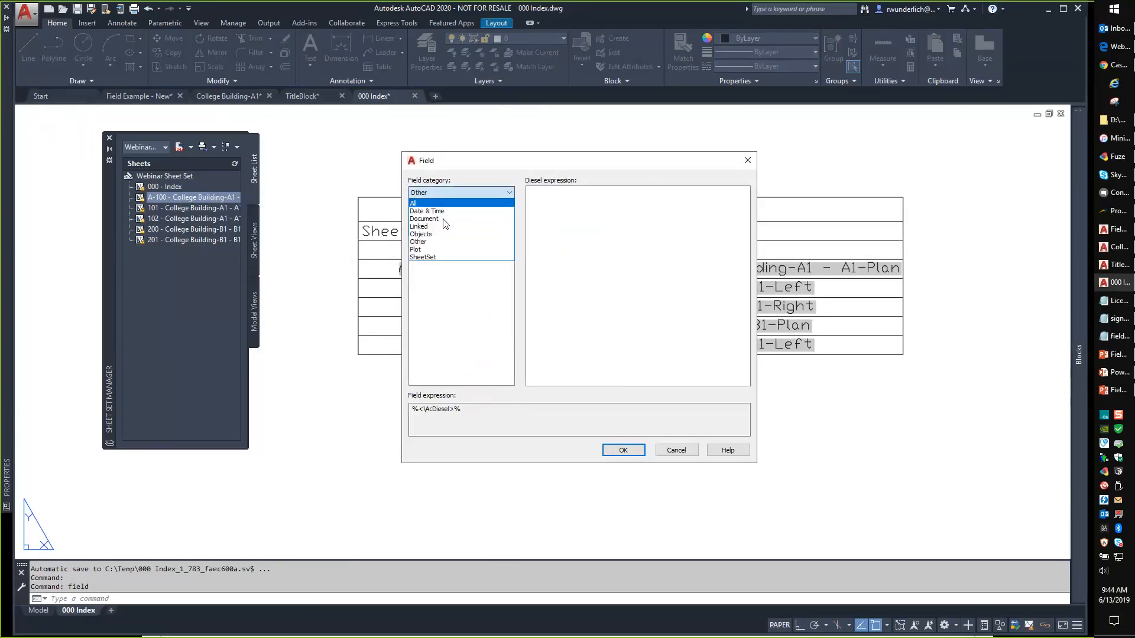
click(433, 259)
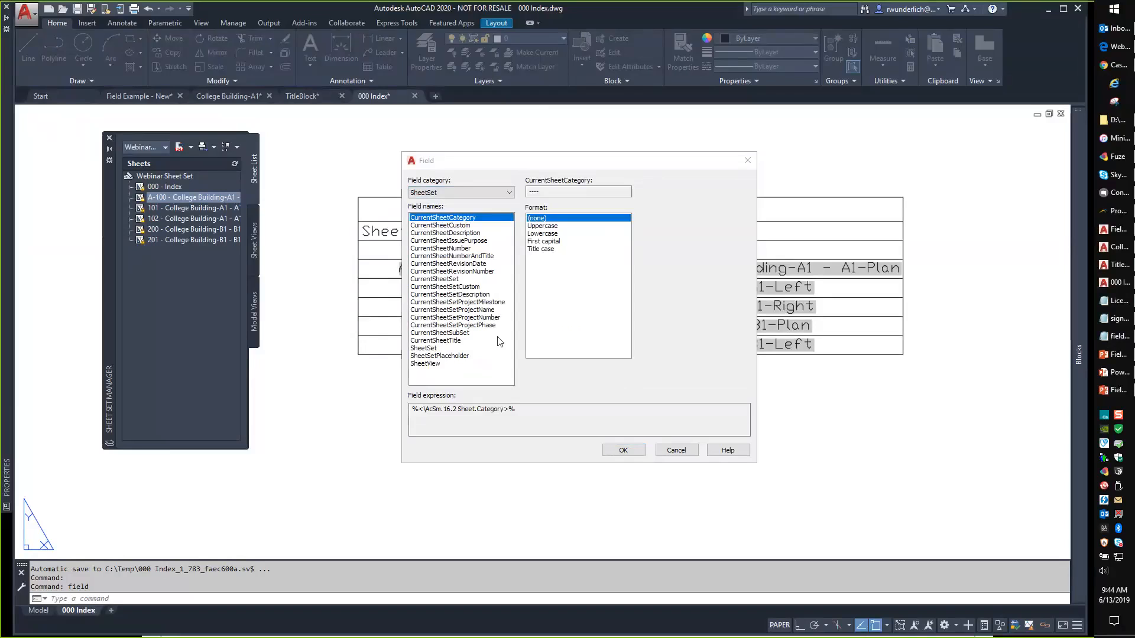
click(668, 452)
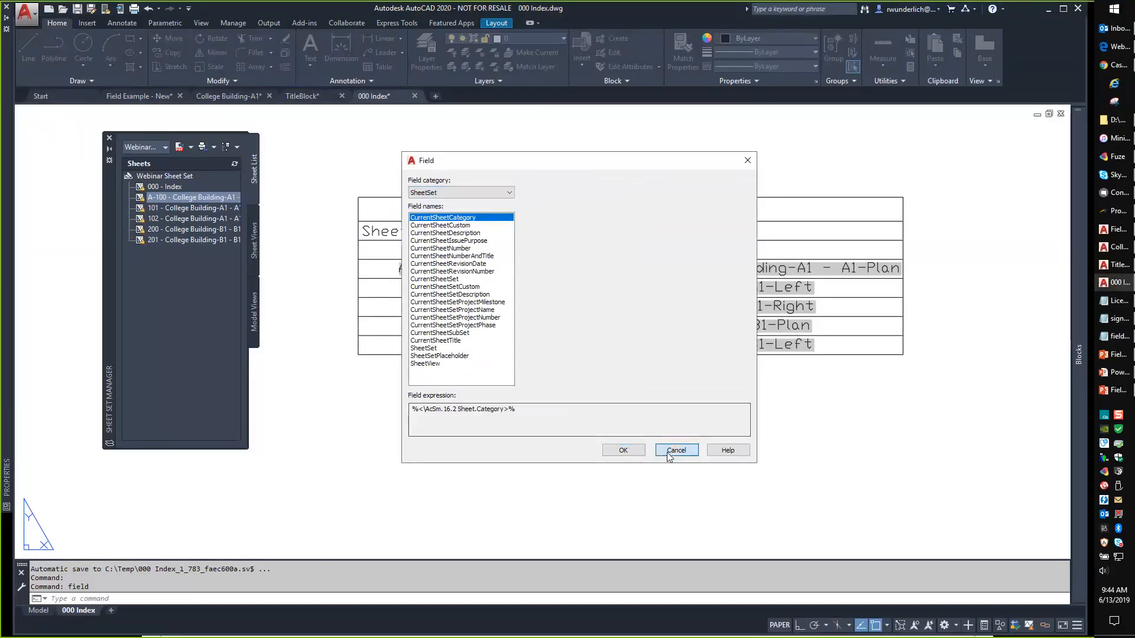
click(259, 532)
key(Escape)
key(Escape)
key(Escape)
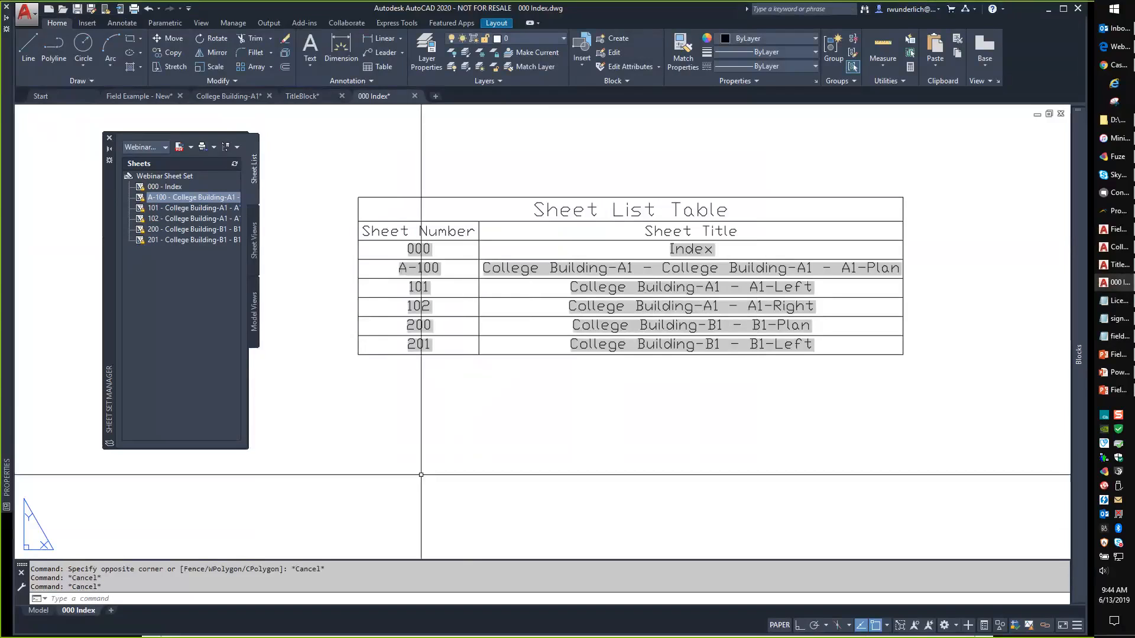
Build a Formula field counting the table cells from 000 to 201 and evaluate it.
text(filed)
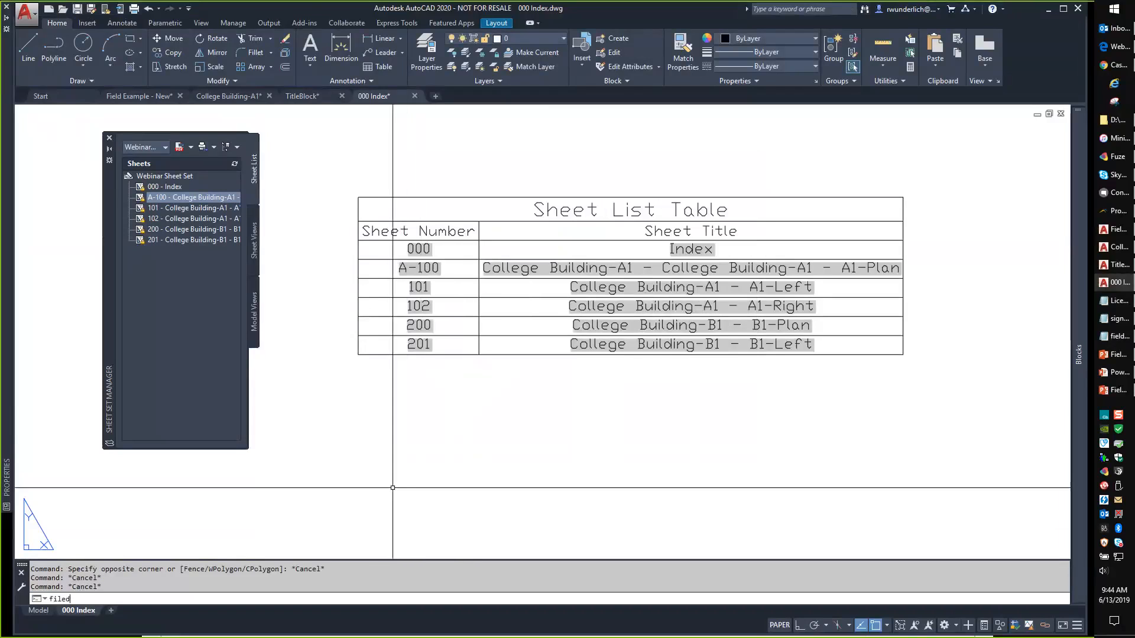
key(Return)
key(Escape)
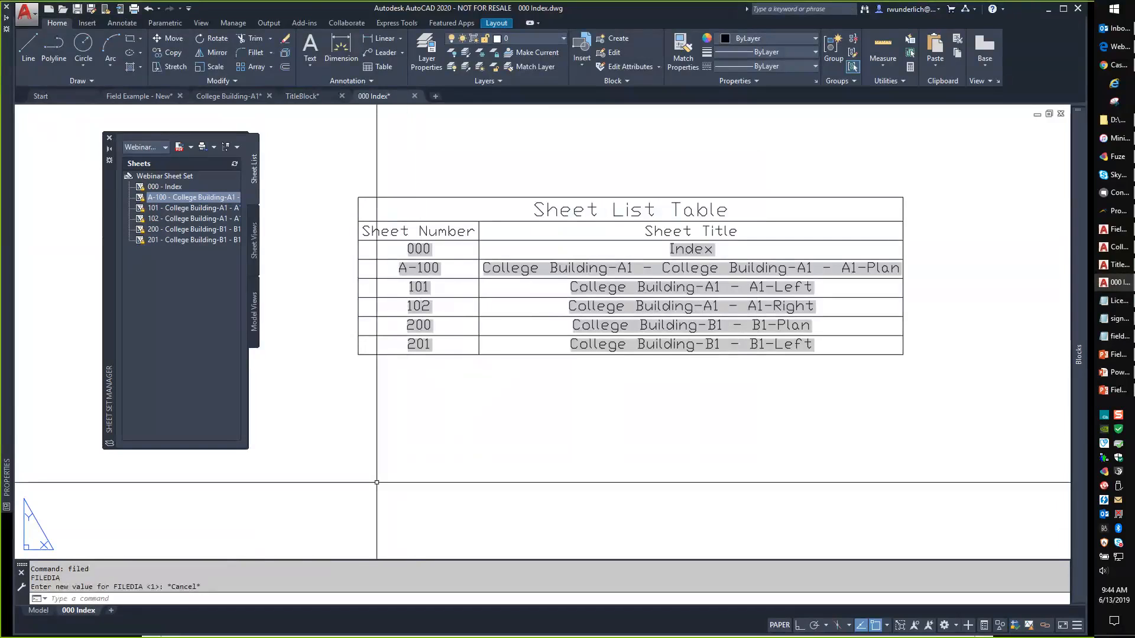
key(Escape)
key(Escape)
text(field)
key(Return)
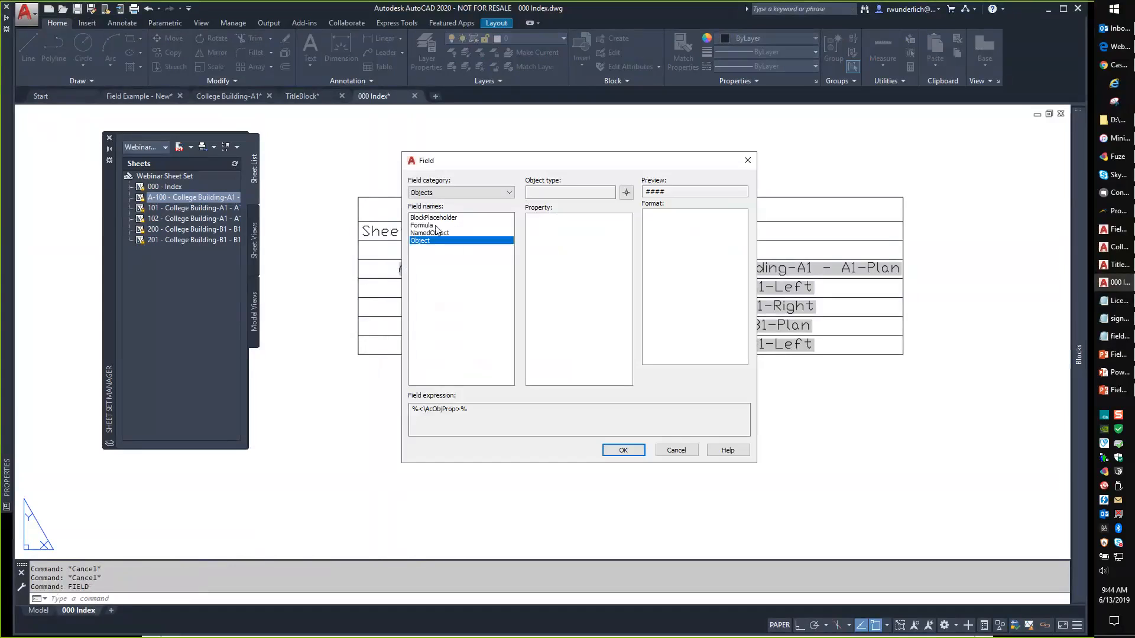
click(427, 226)
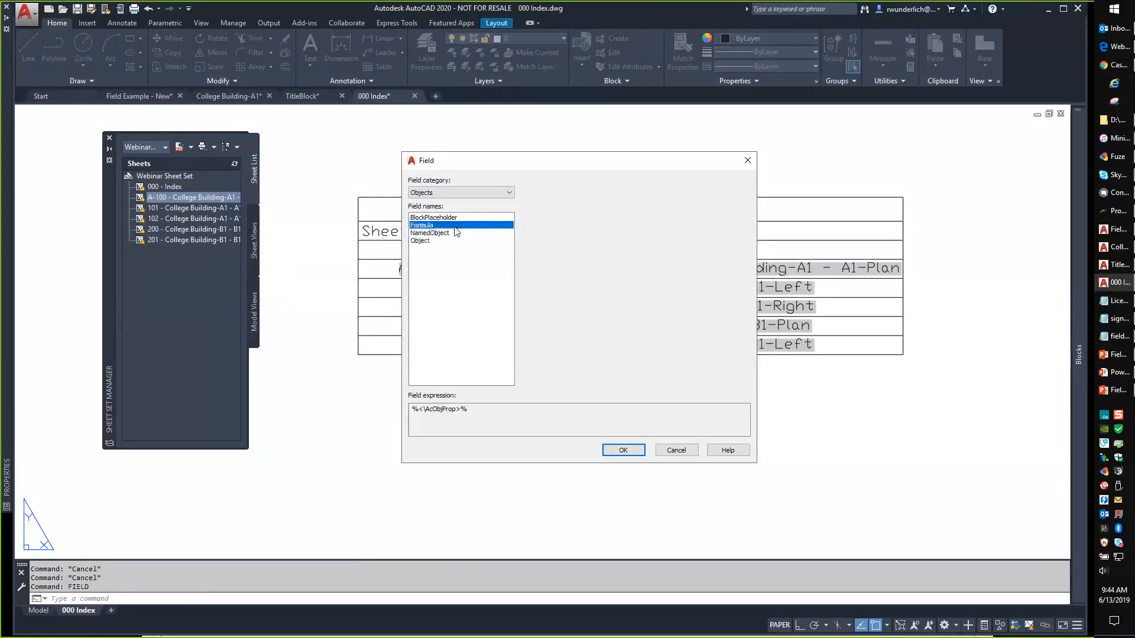
click(562, 240)
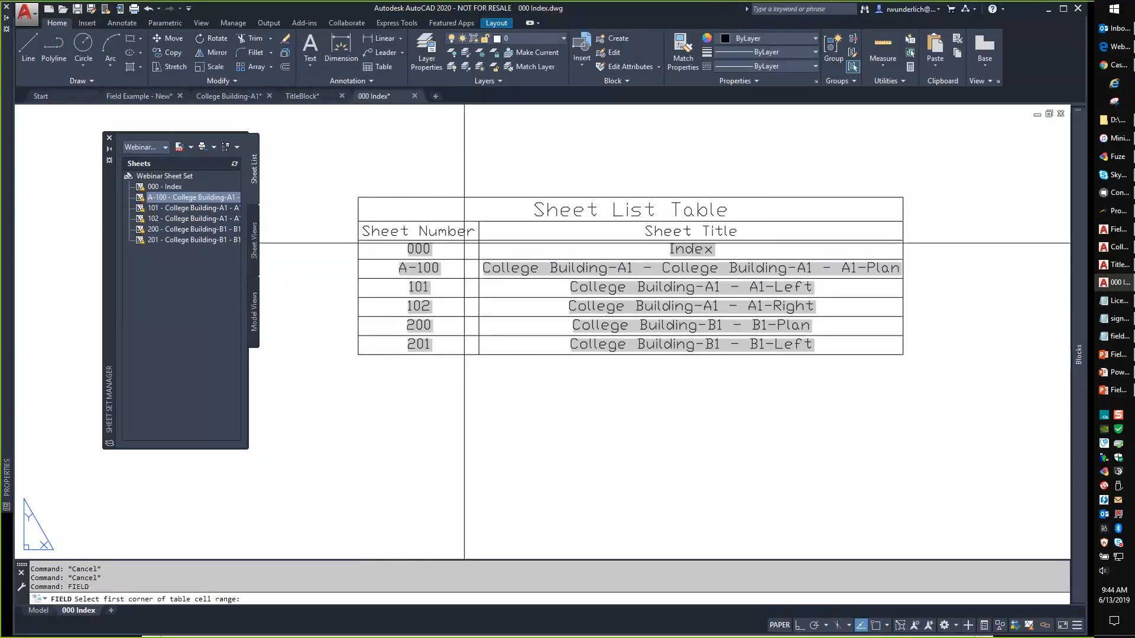
click(414, 249)
click(449, 344)
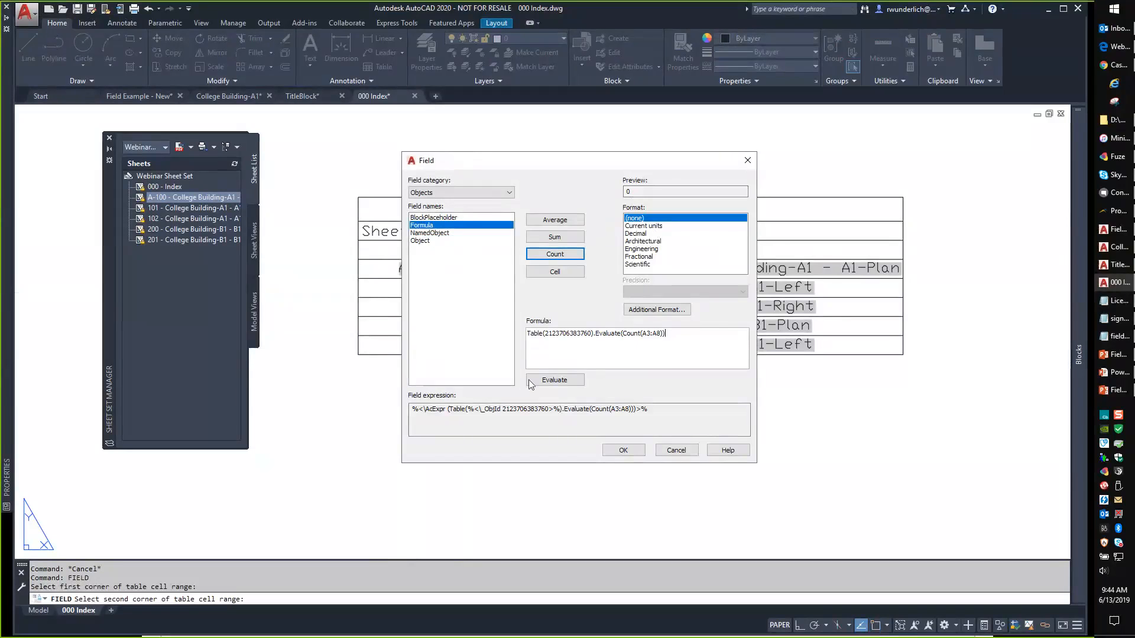
click(563, 382)
Try current units, decimal, architectural, fractional and scientific formats, then cancel without inserting.
click(644, 227)
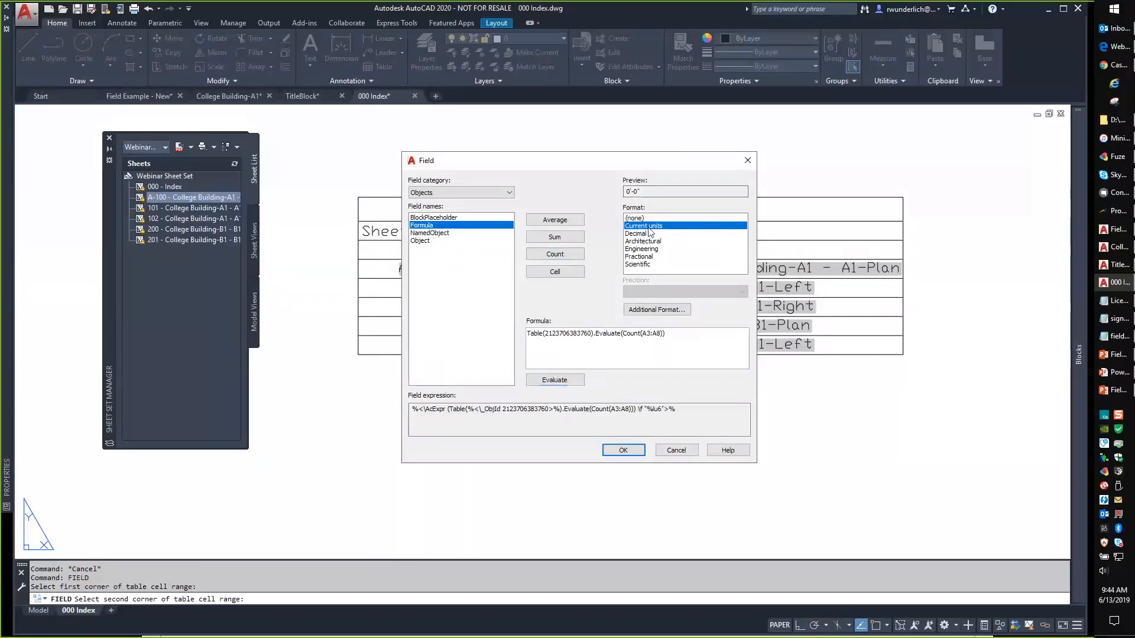
click(646, 234)
click(644, 243)
click(639, 258)
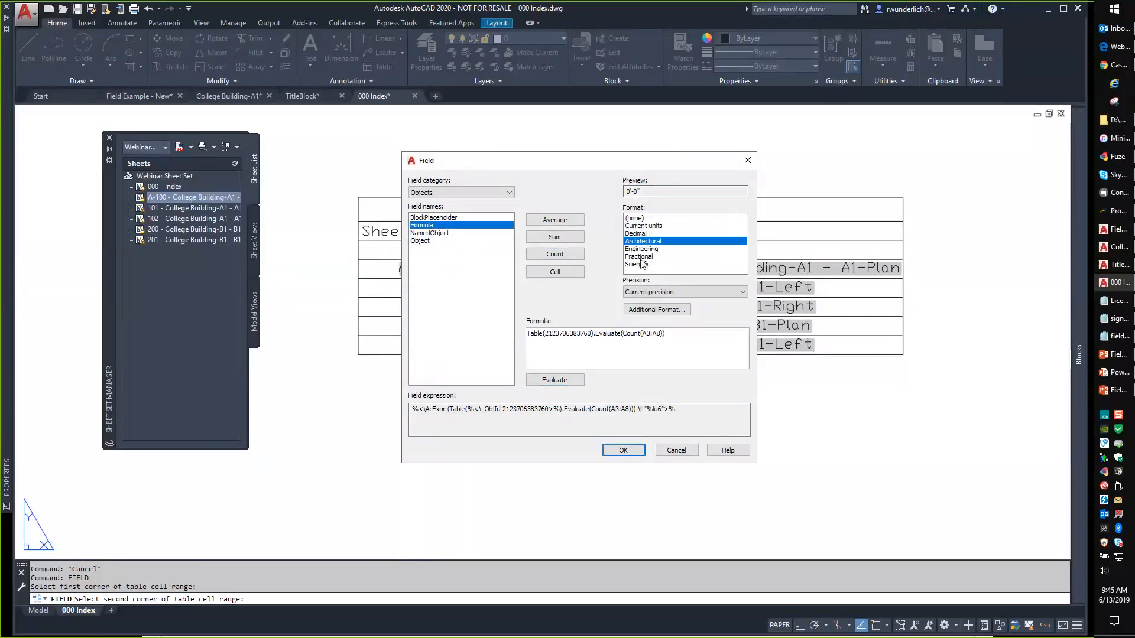
click(639, 265)
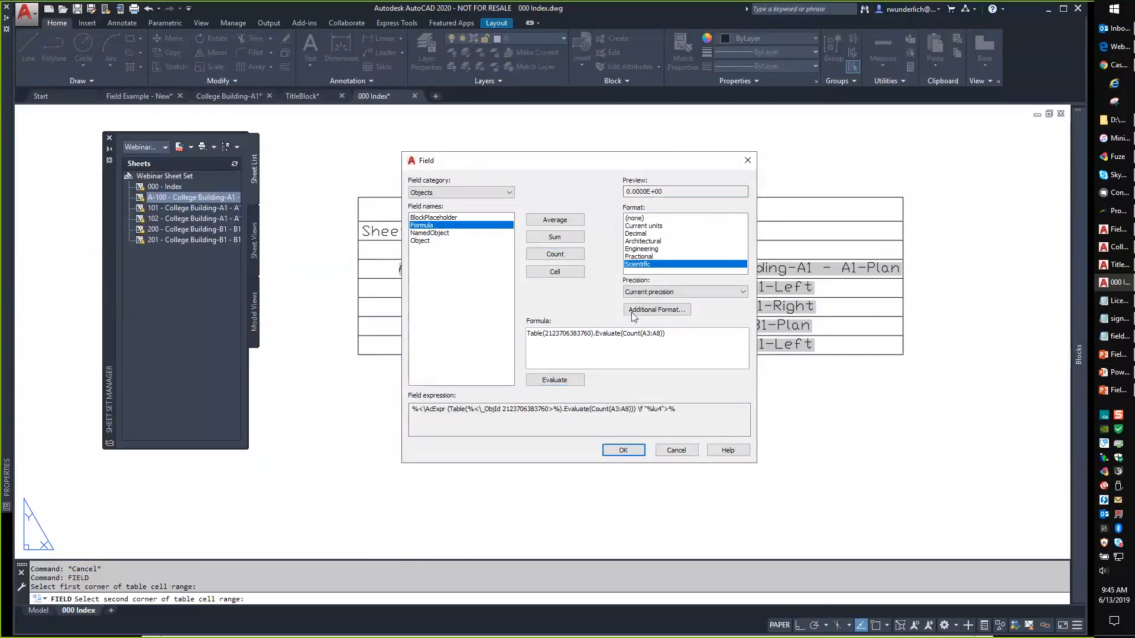
click(674, 451)
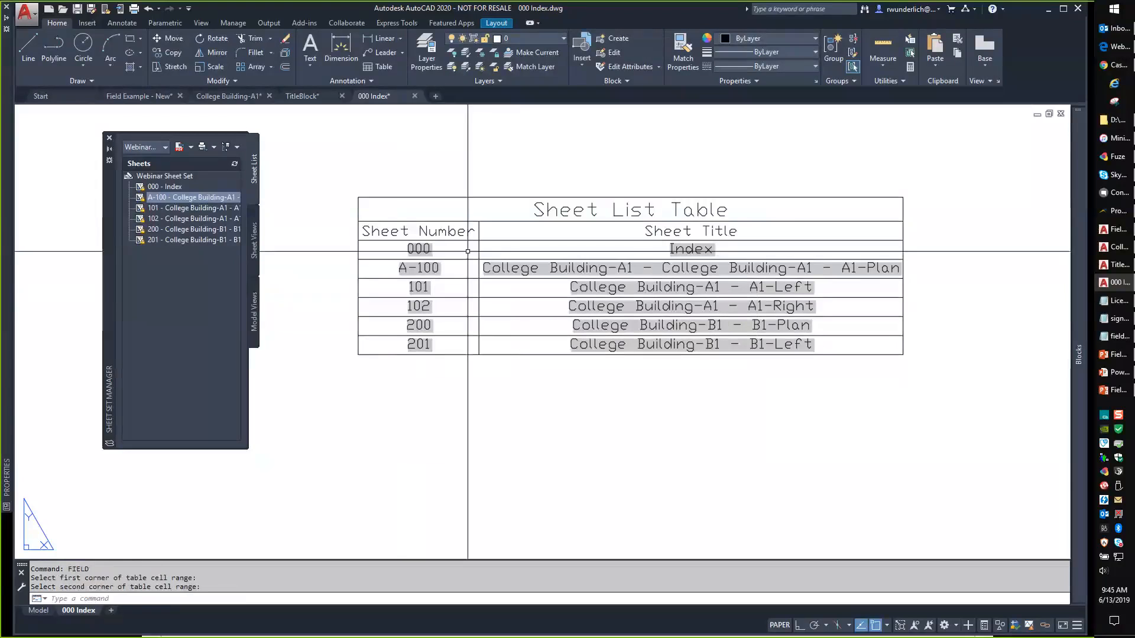
middle_drag(462, 254, 568, 274)
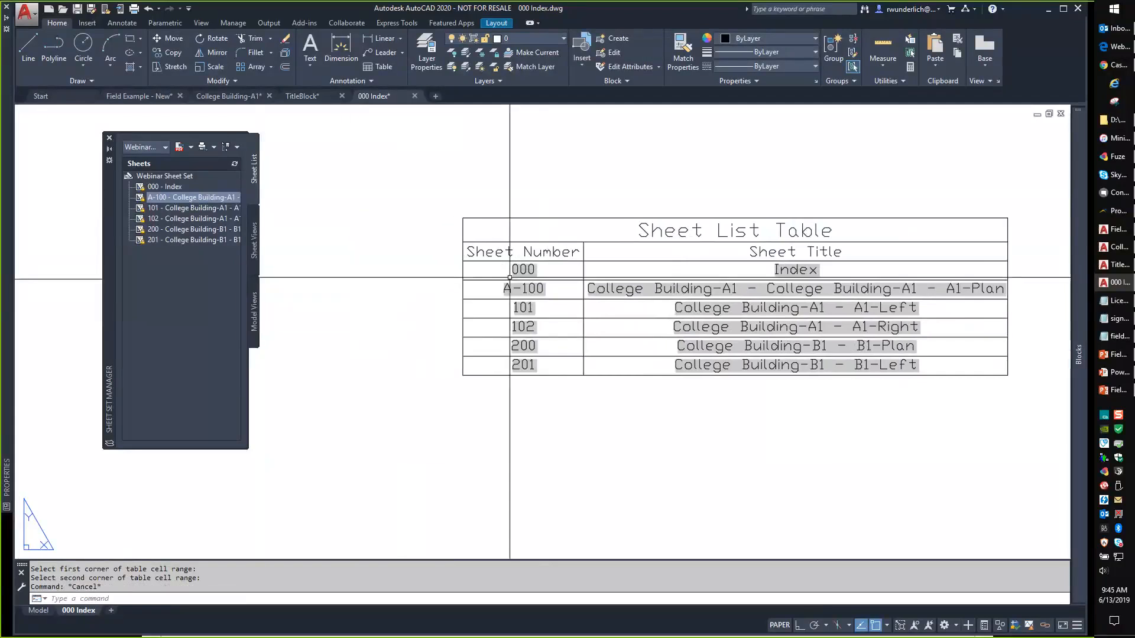
middle_drag(473, 276, 331, 219)
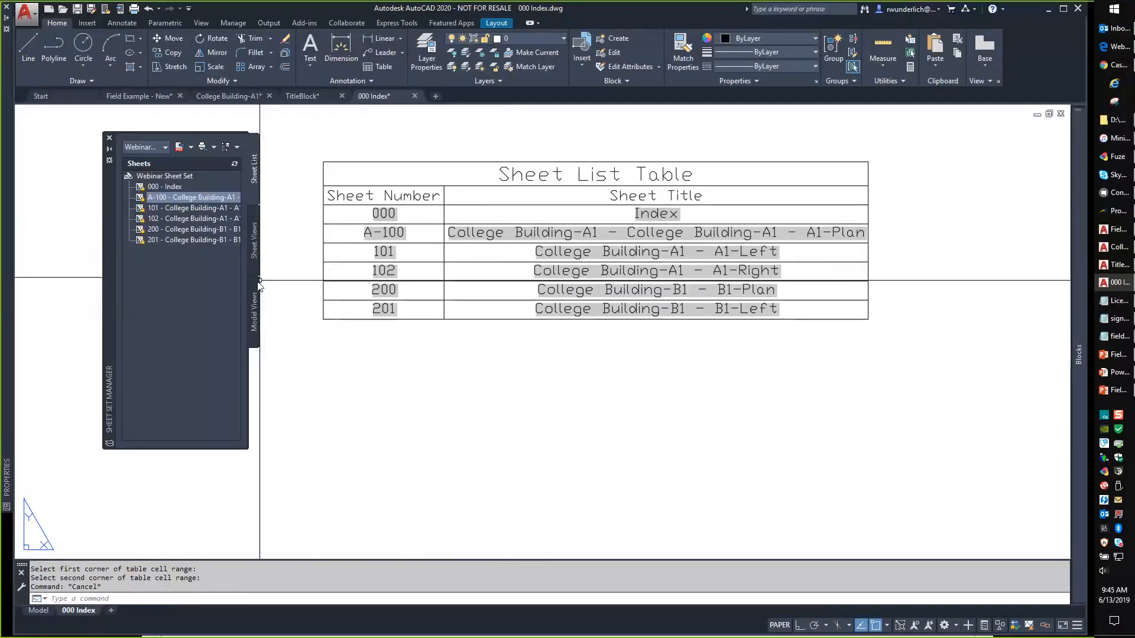
text(filedia)
key(Return)
key(Escape)
key(Escape)
key(Escape)
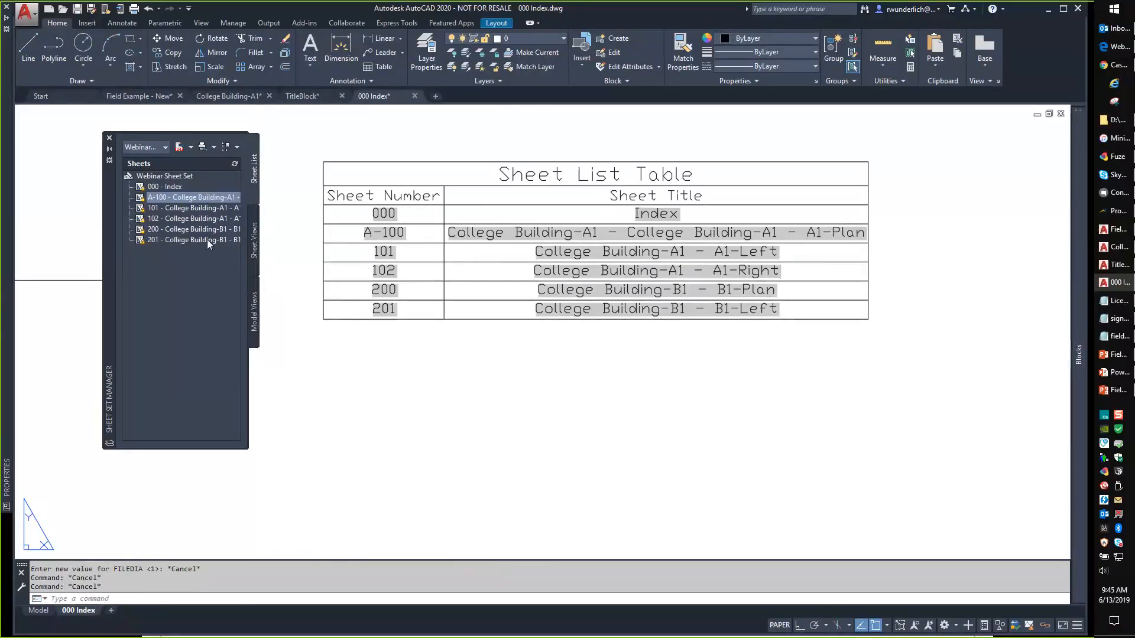
text(field)
key(Return)
click(424, 225)
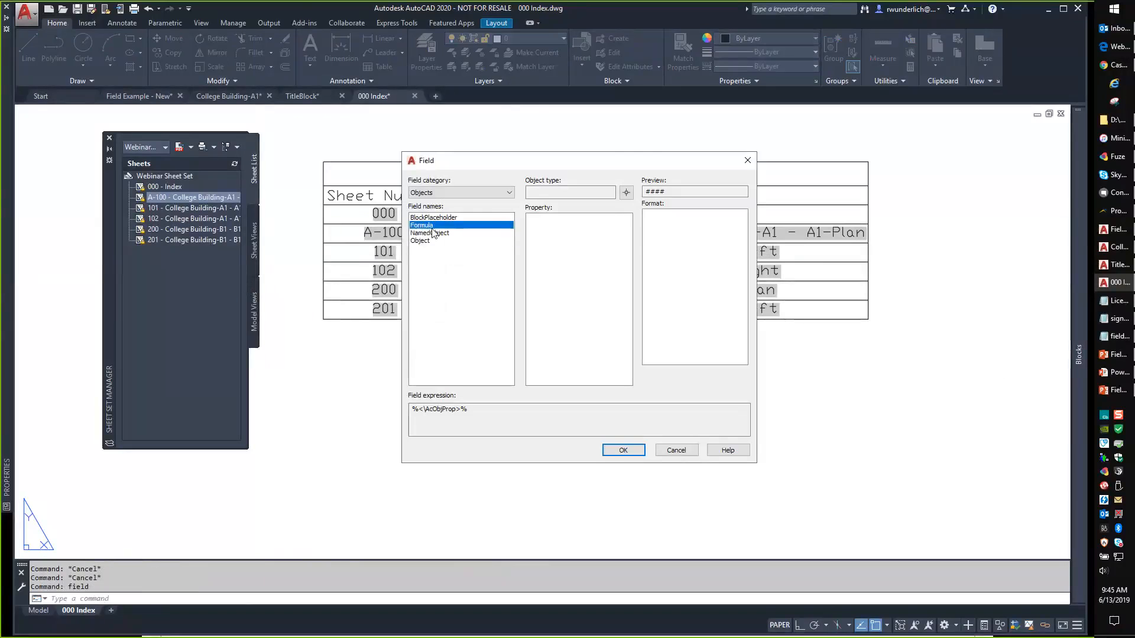
click(579, 253)
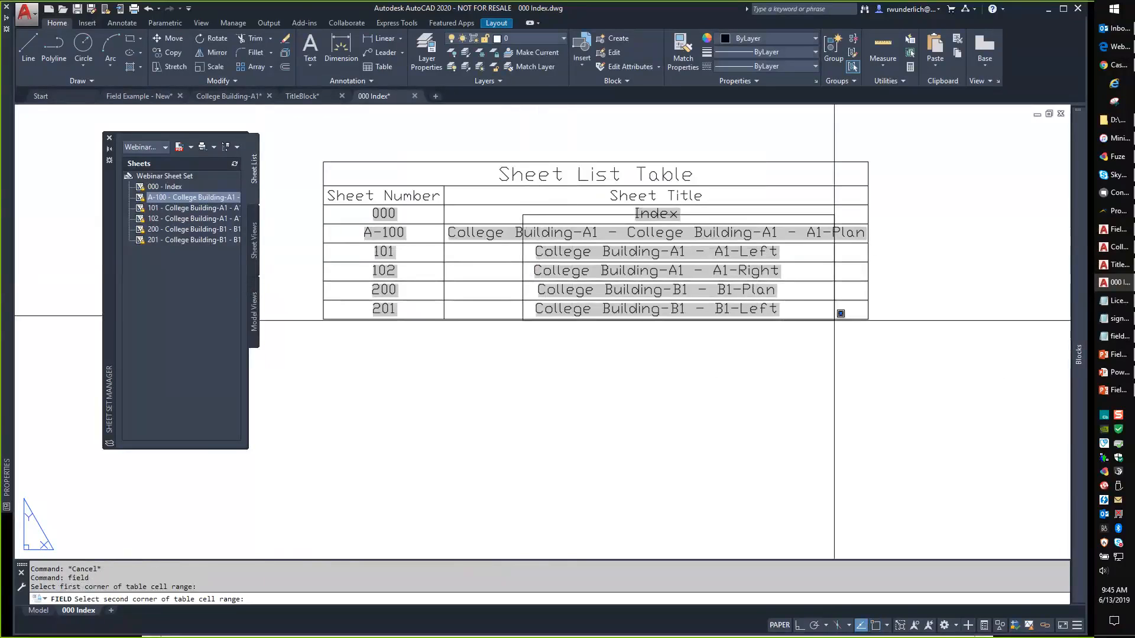
click(811, 311)
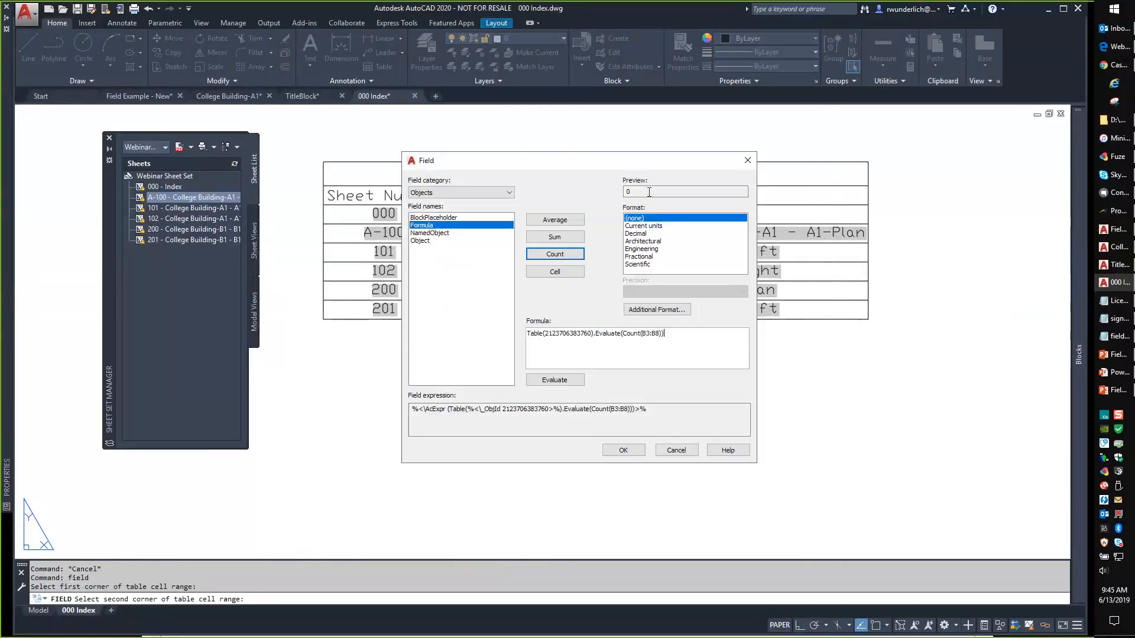
click(629, 190)
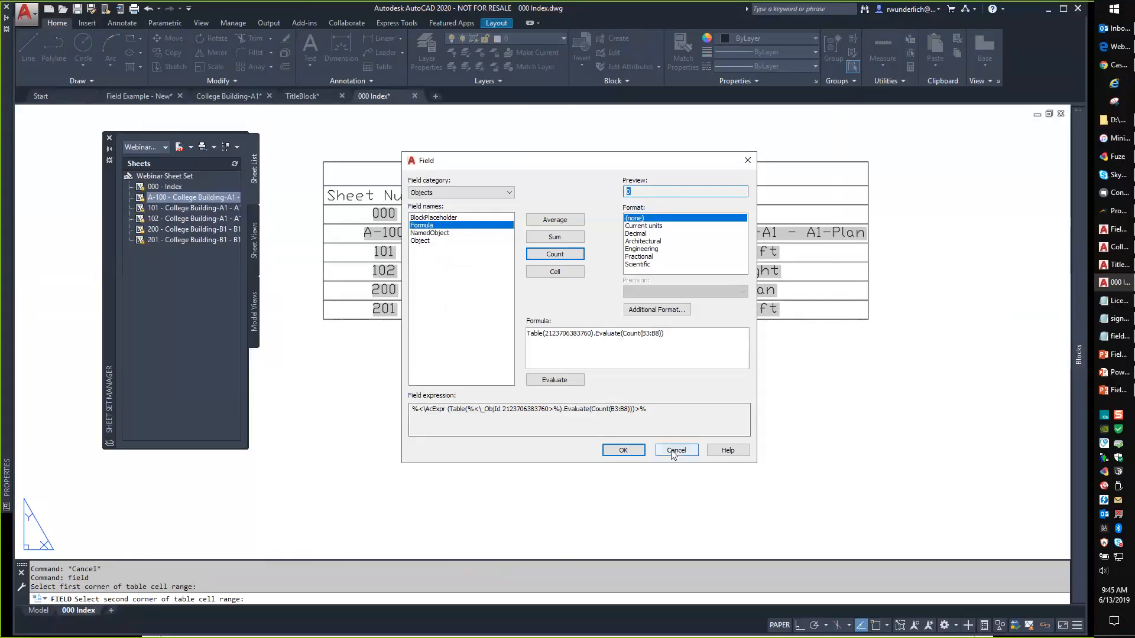
click(565, 381)
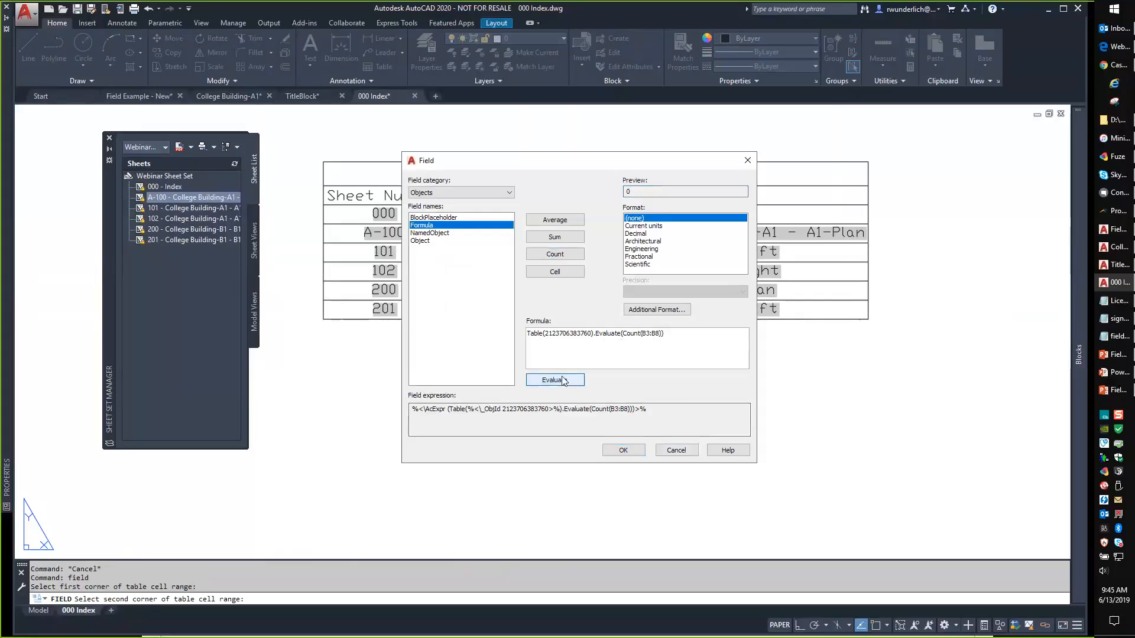
click(649, 311)
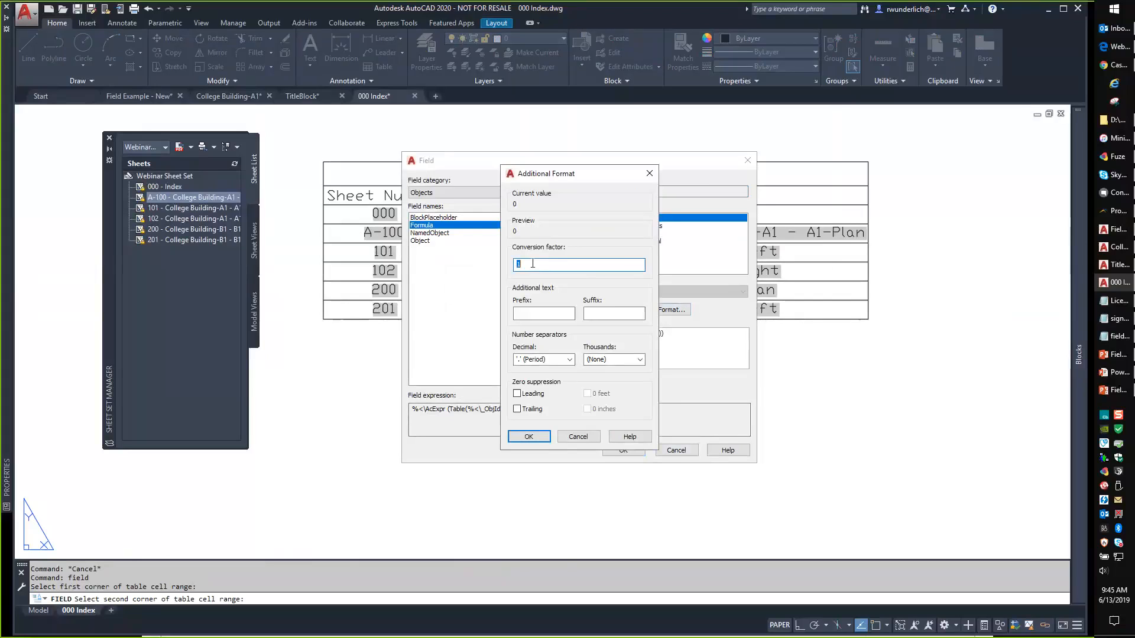
click(576, 436)
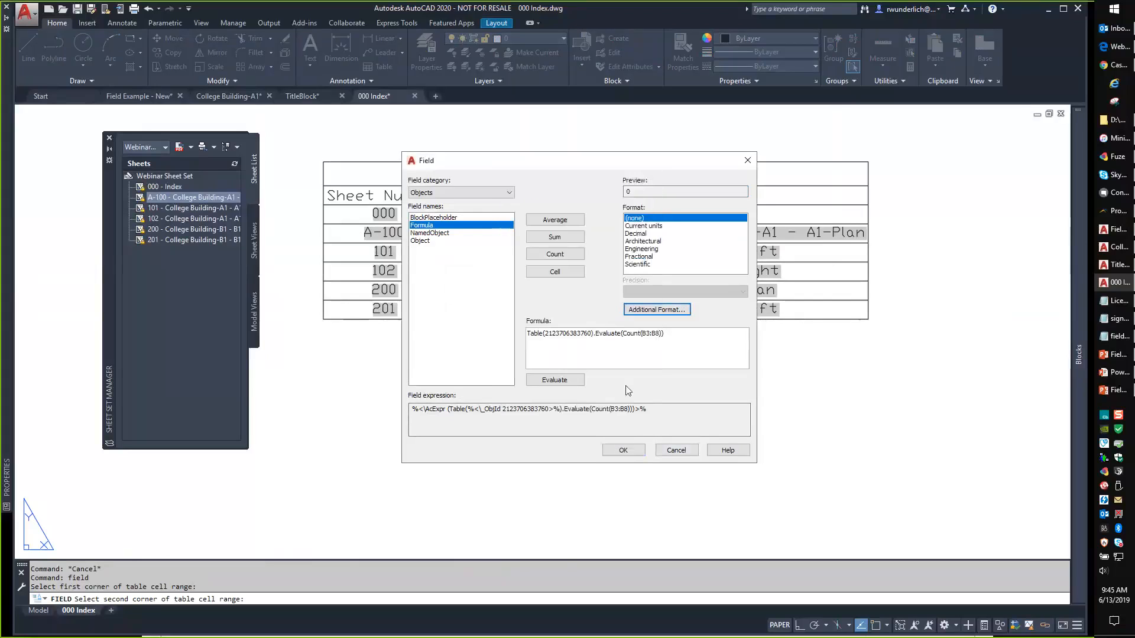
click(674, 451)
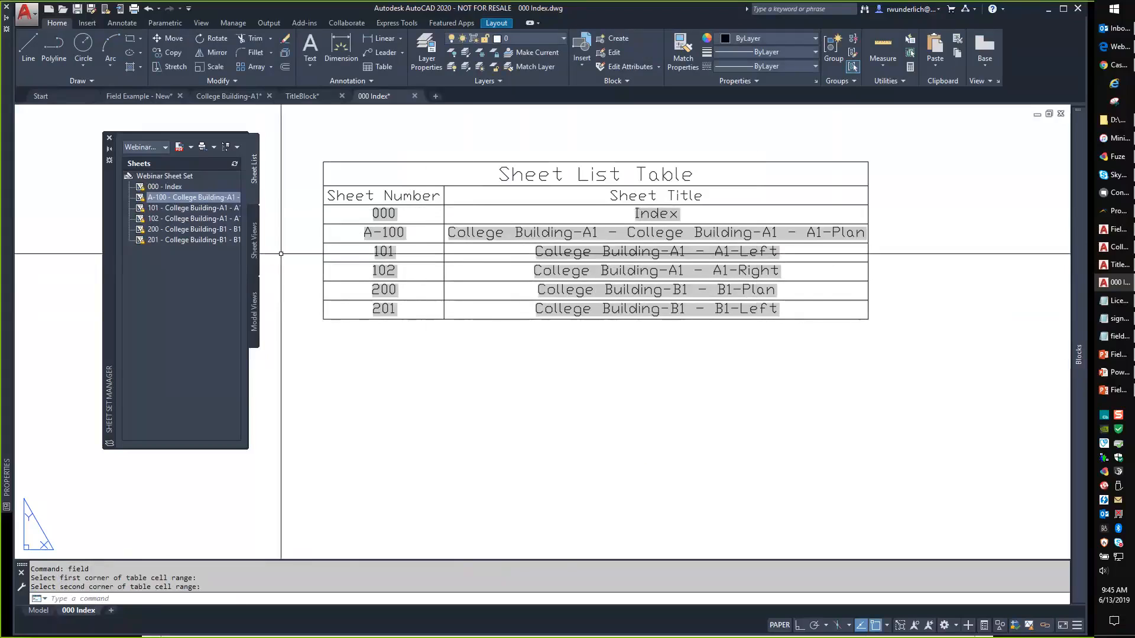
Deselect the table cell and zoom in on the title block's Sheet number area.
click(408, 218)
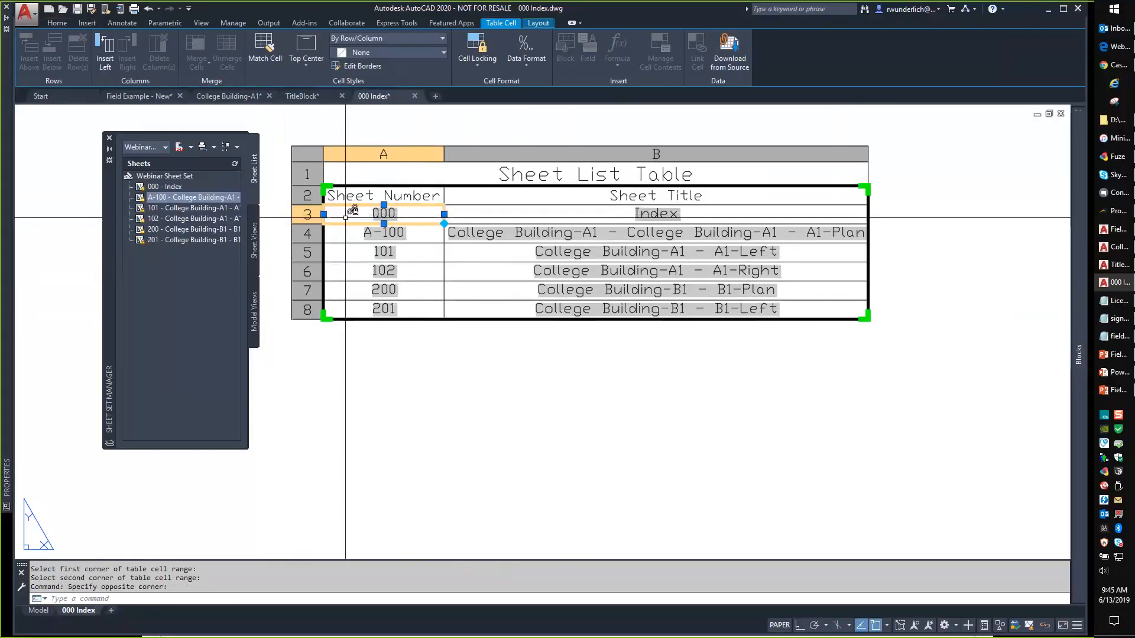
key(Escape)
key(Escape)
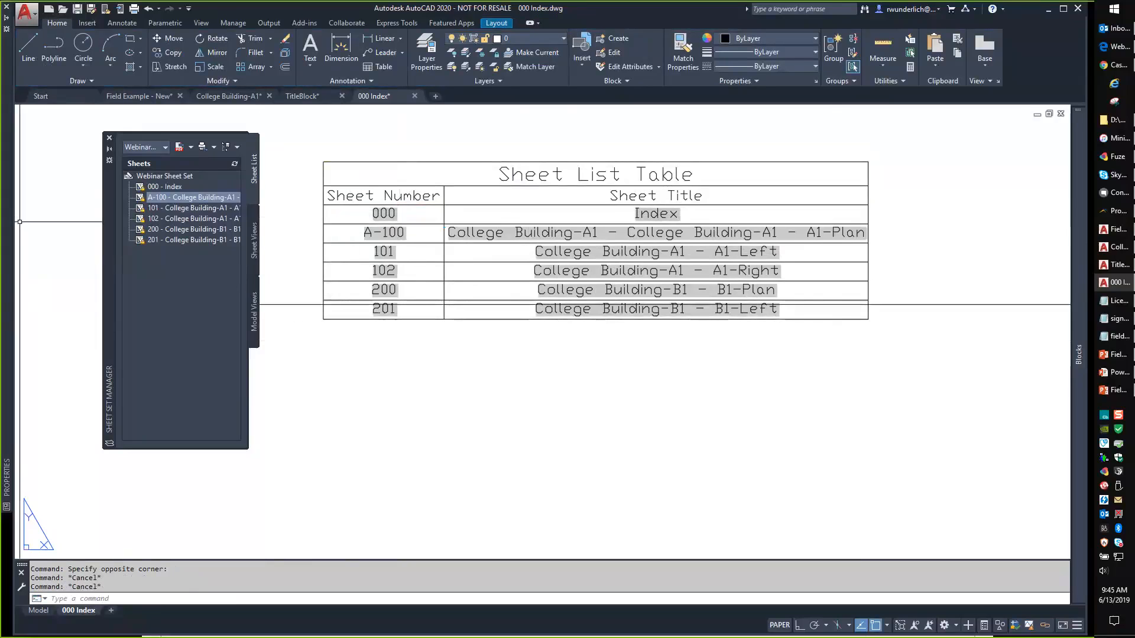
scroll(754, 429, down, 6)
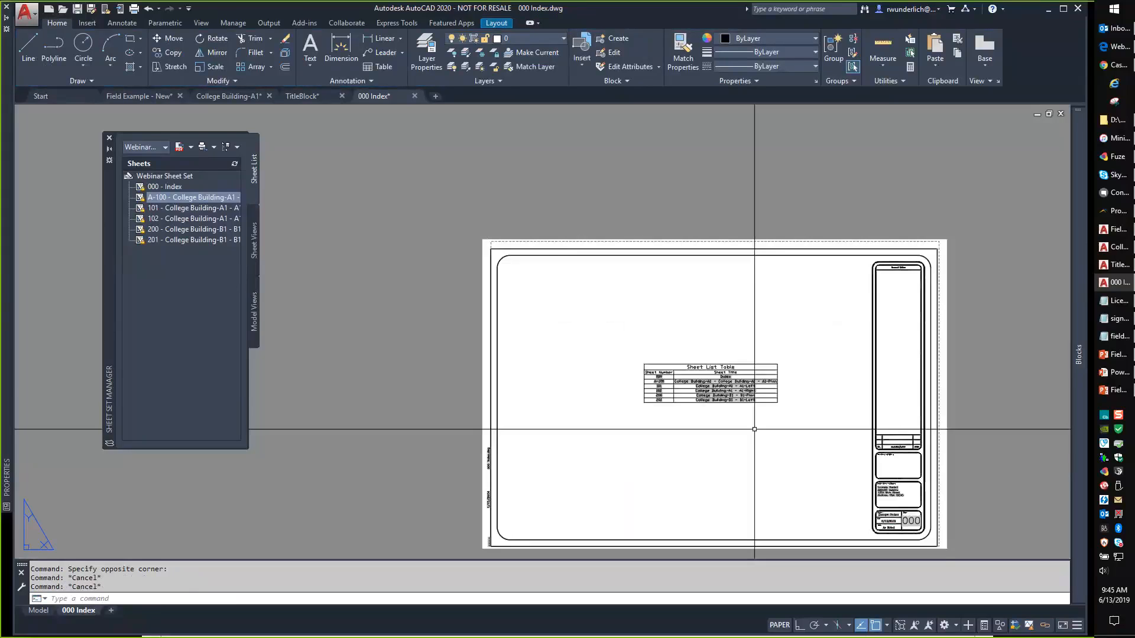
middle_drag(754, 429, 598, 329)
scroll(679, 380, up, 10)
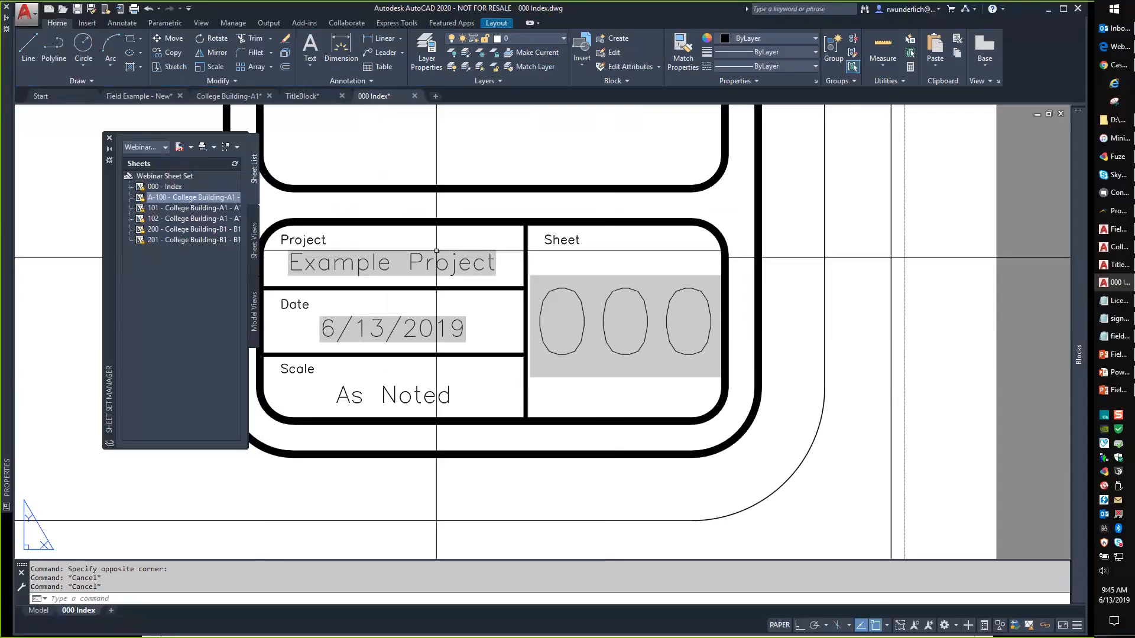
key(Escape)
Open FIELD on the SheetSet category and preview the current sheet custom, number and number-and-title fields.
text(fi)
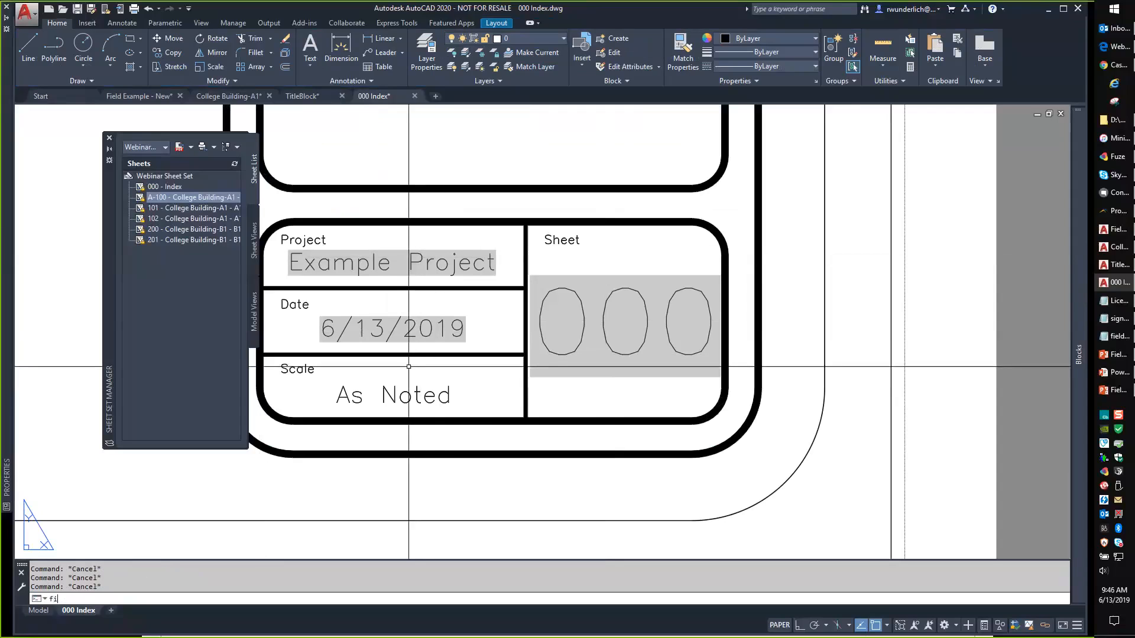
text(eld)
key(Return)
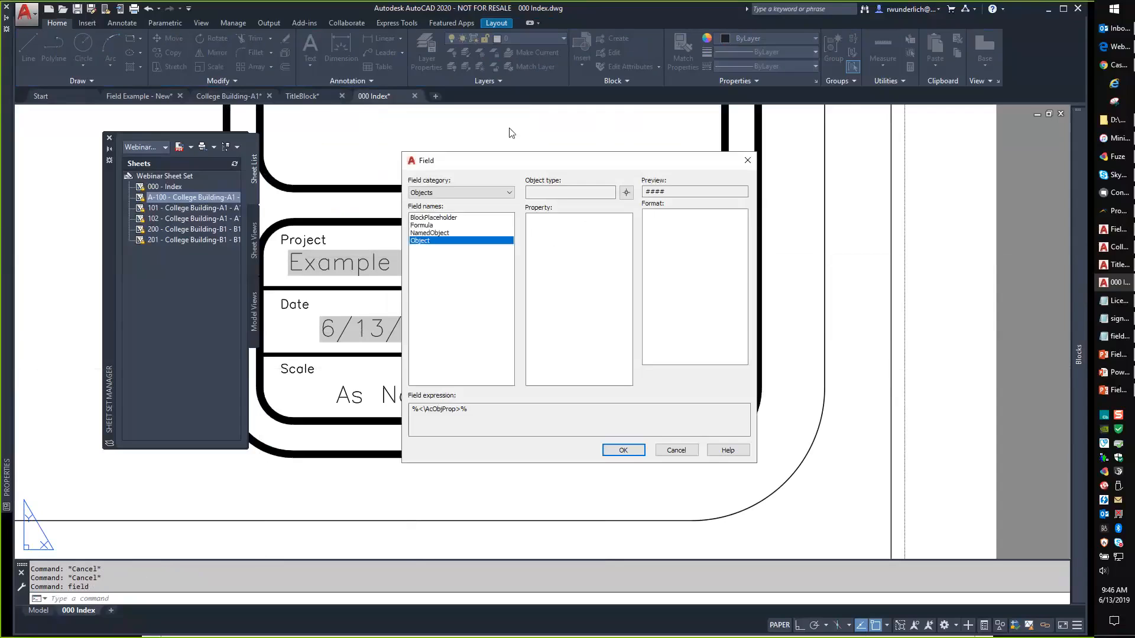
click(458, 193)
click(444, 255)
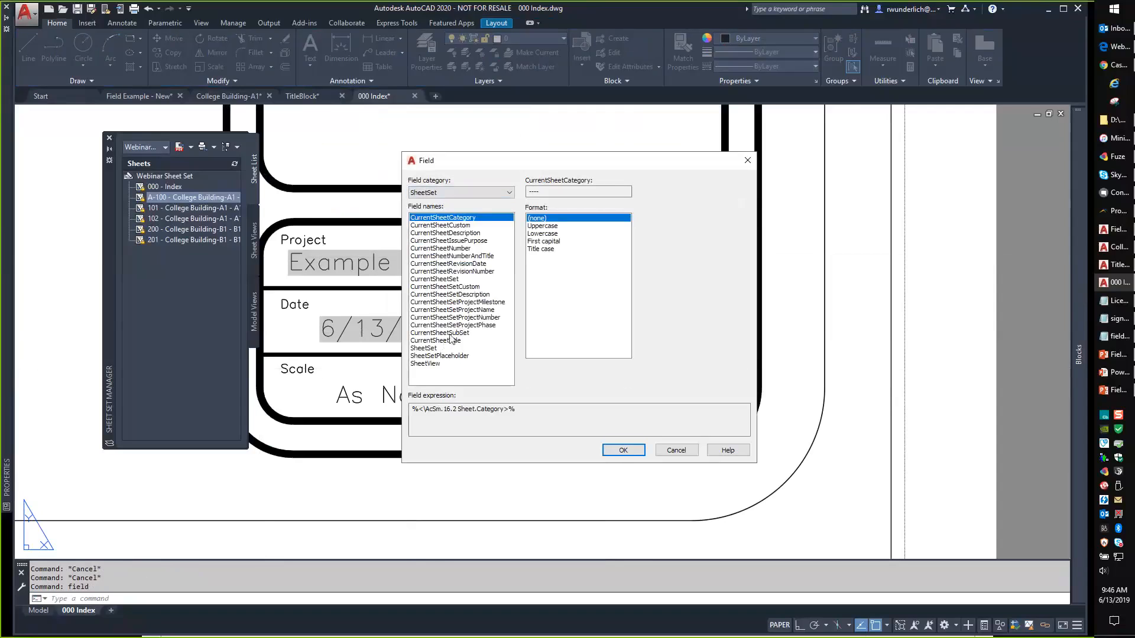
click(428, 348)
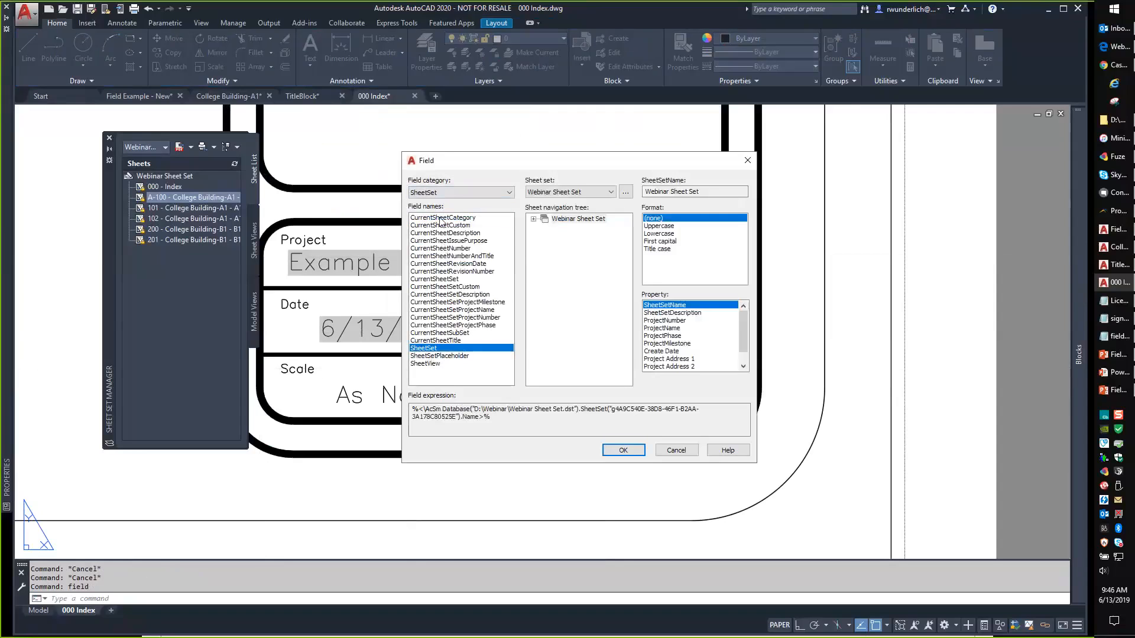
click(443, 225)
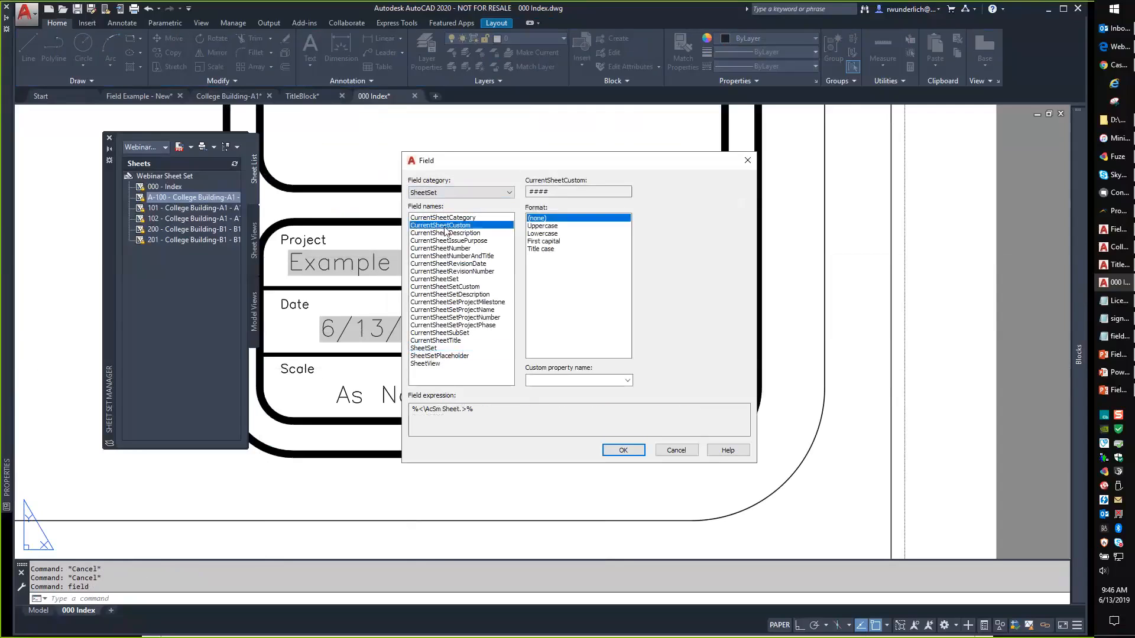
click(465, 249)
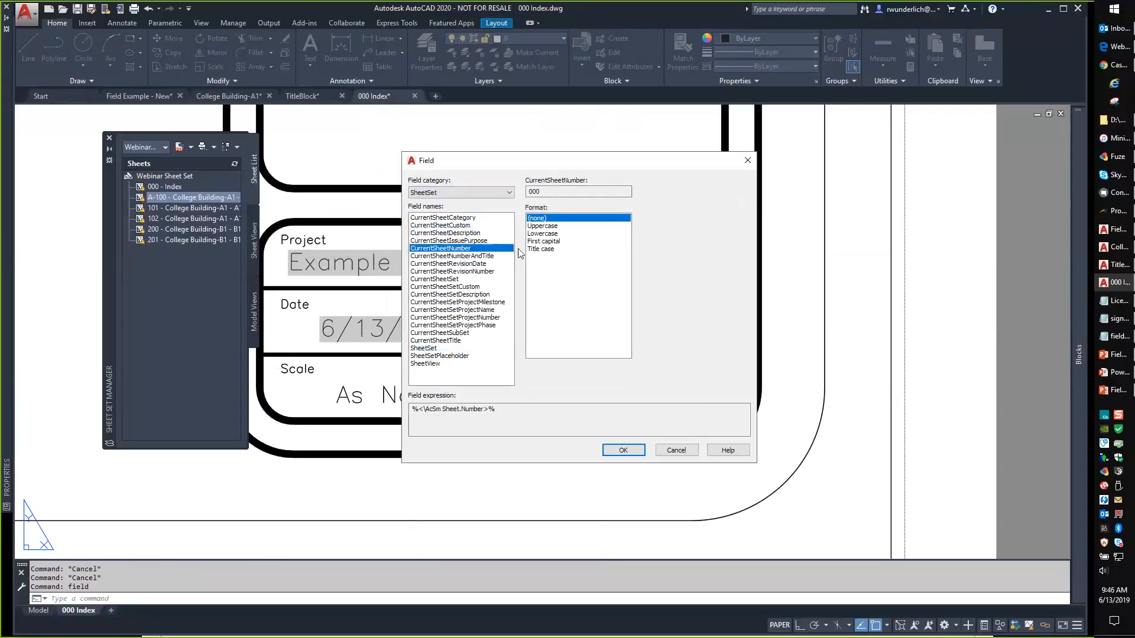
click(483, 258)
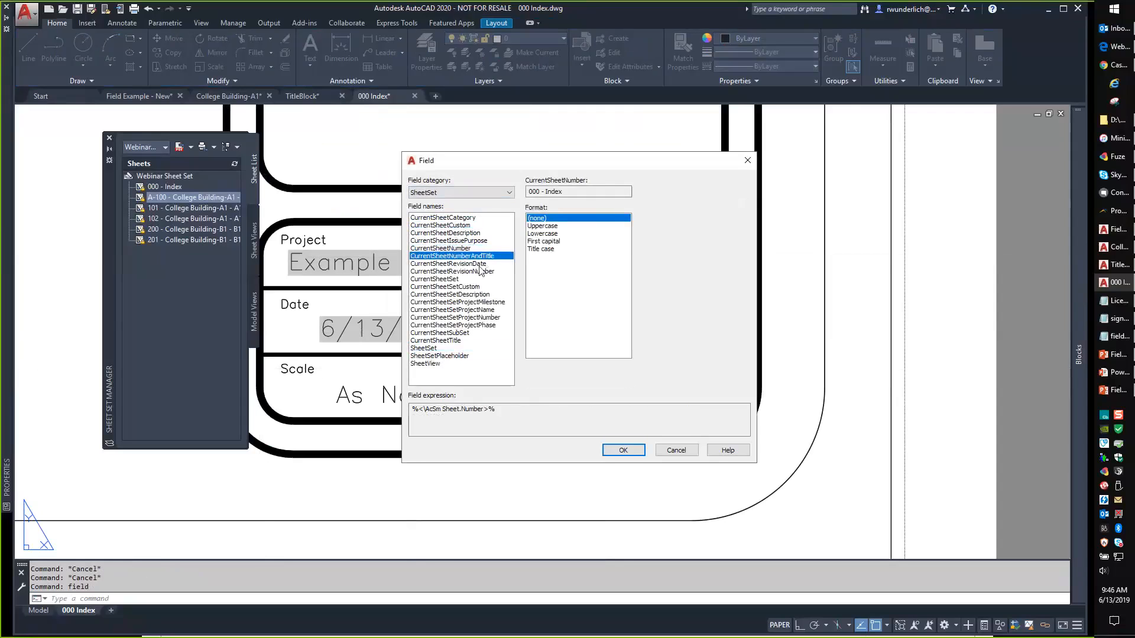
Preview the sheet set custom property field with Create Date, then the current subset field.
click(459, 279)
click(476, 287)
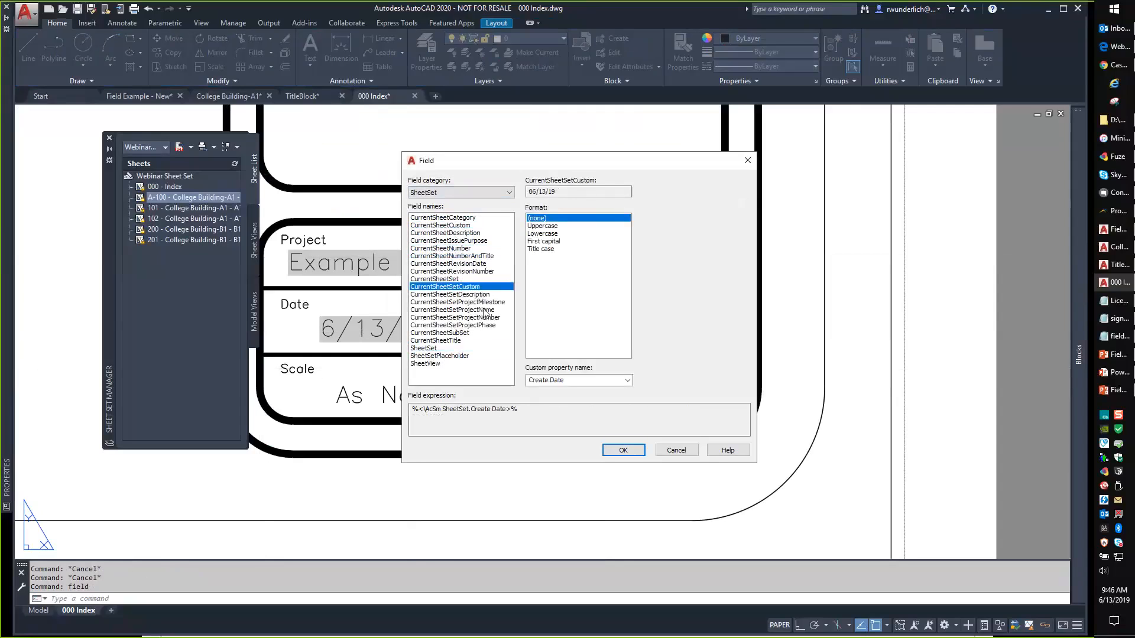
click(575, 379)
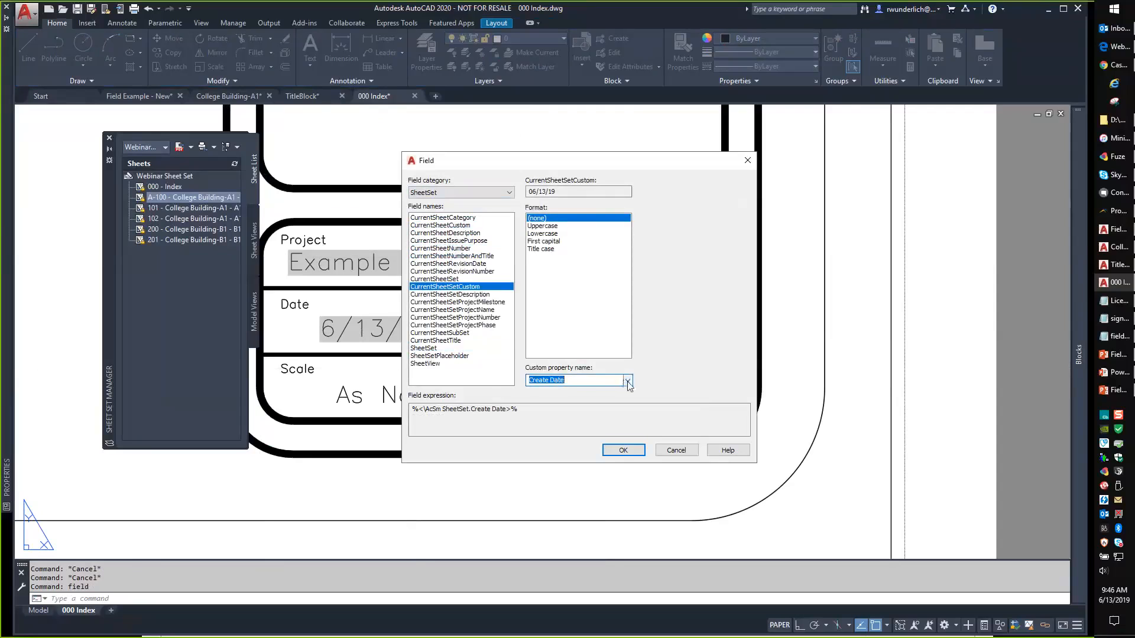
click(627, 381)
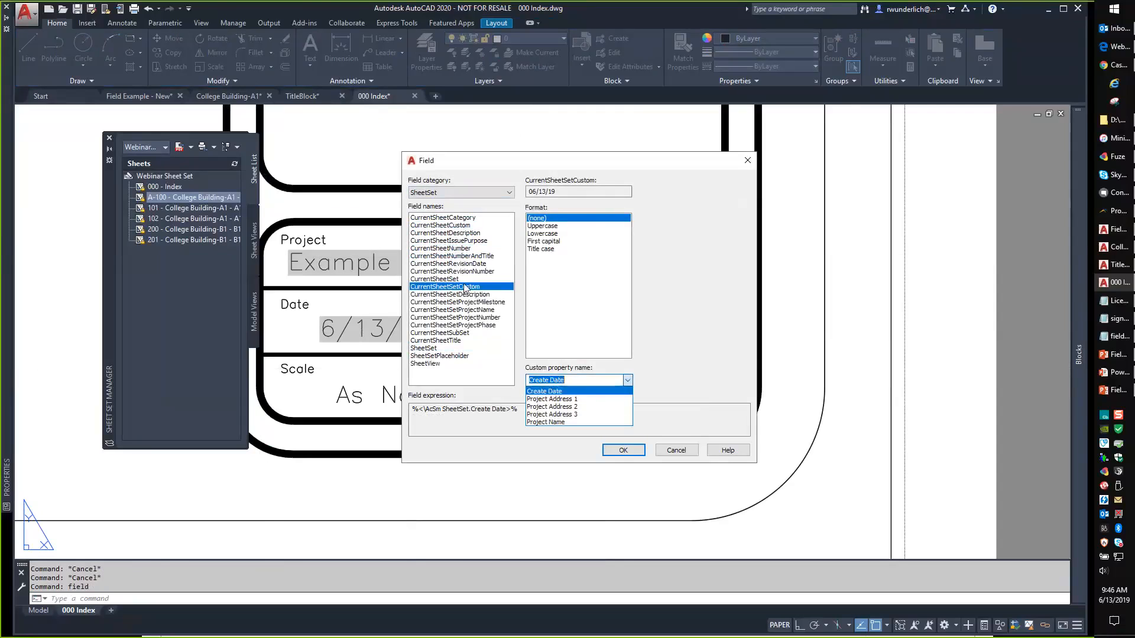
click(498, 306)
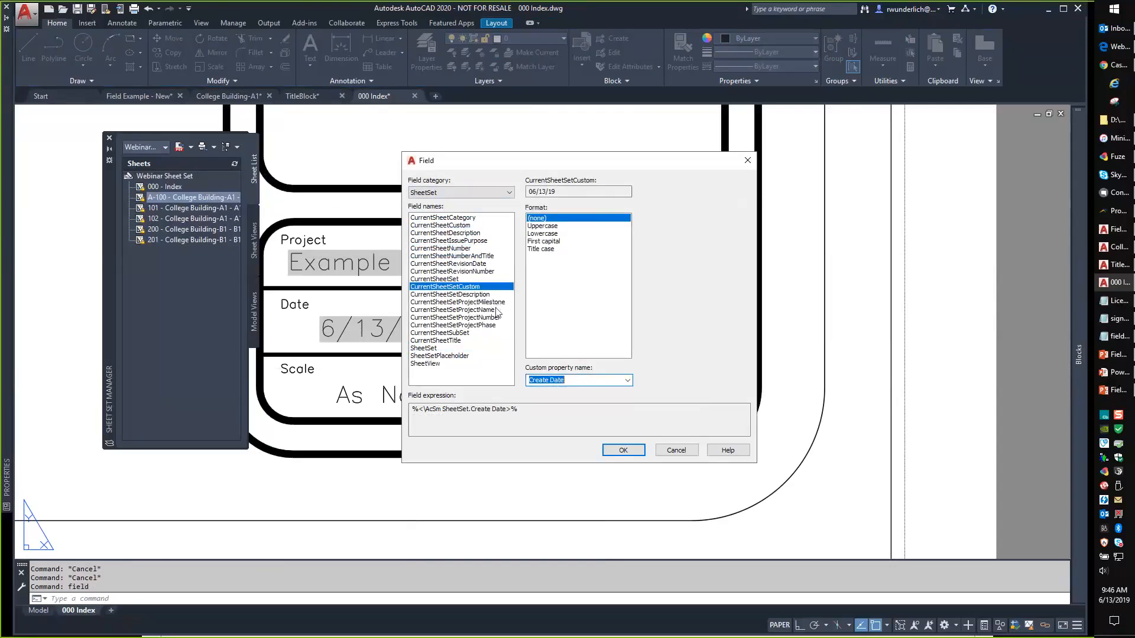
click(462, 334)
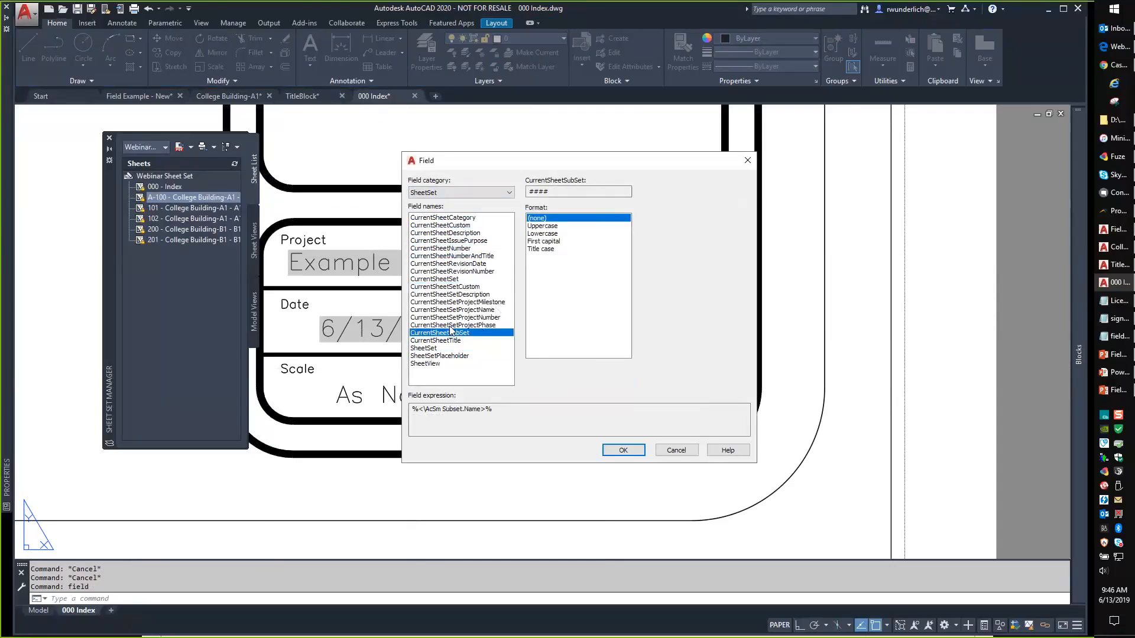
click(442, 218)
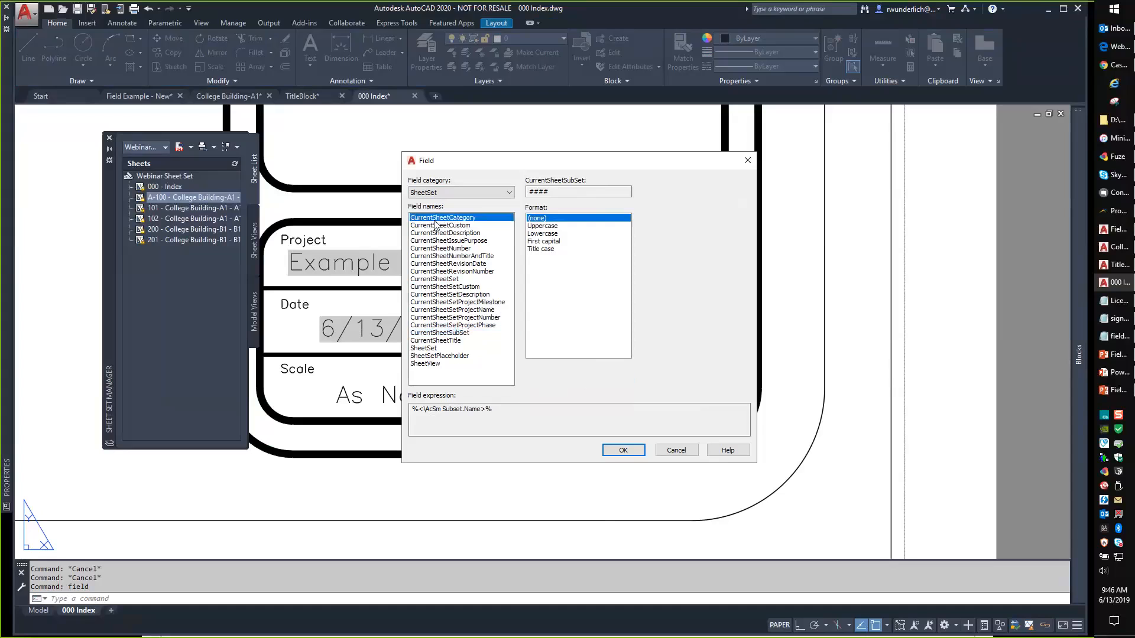
Cancel the Field dialog so the title block's Sheet box still reads 000.
click(676, 450)
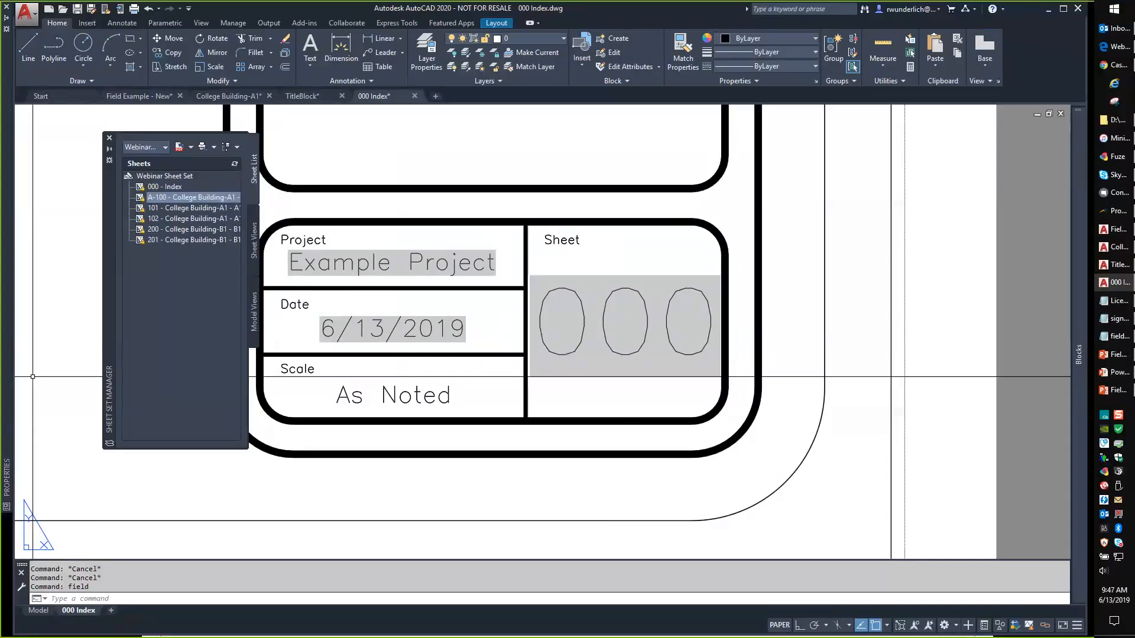
right_click(169, 197)
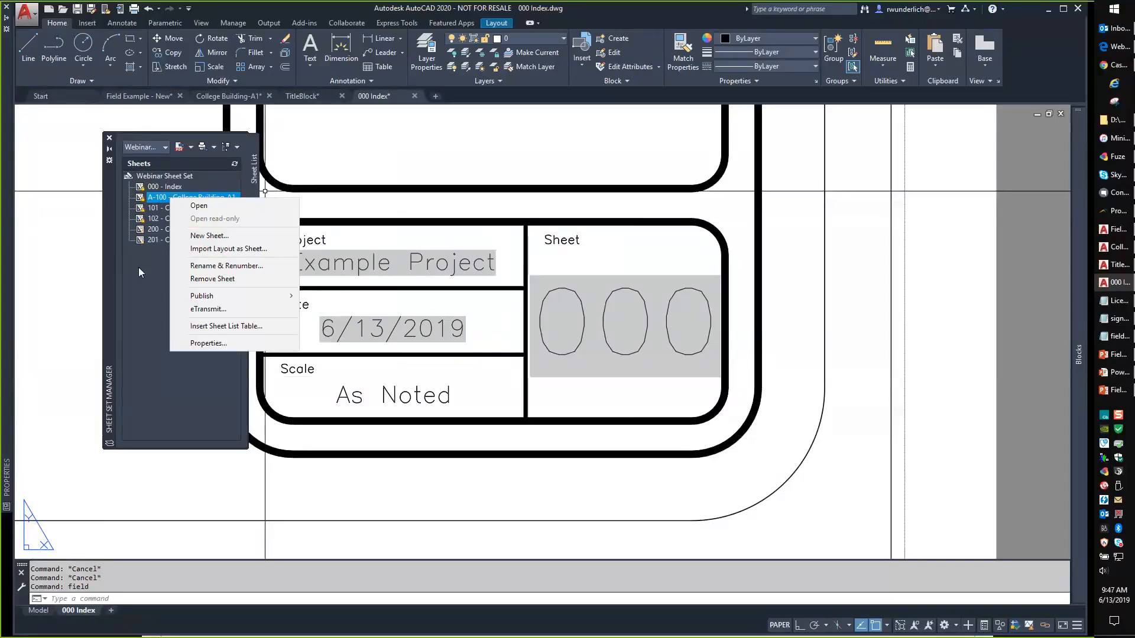
click(155, 182)
right_click(163, 176)
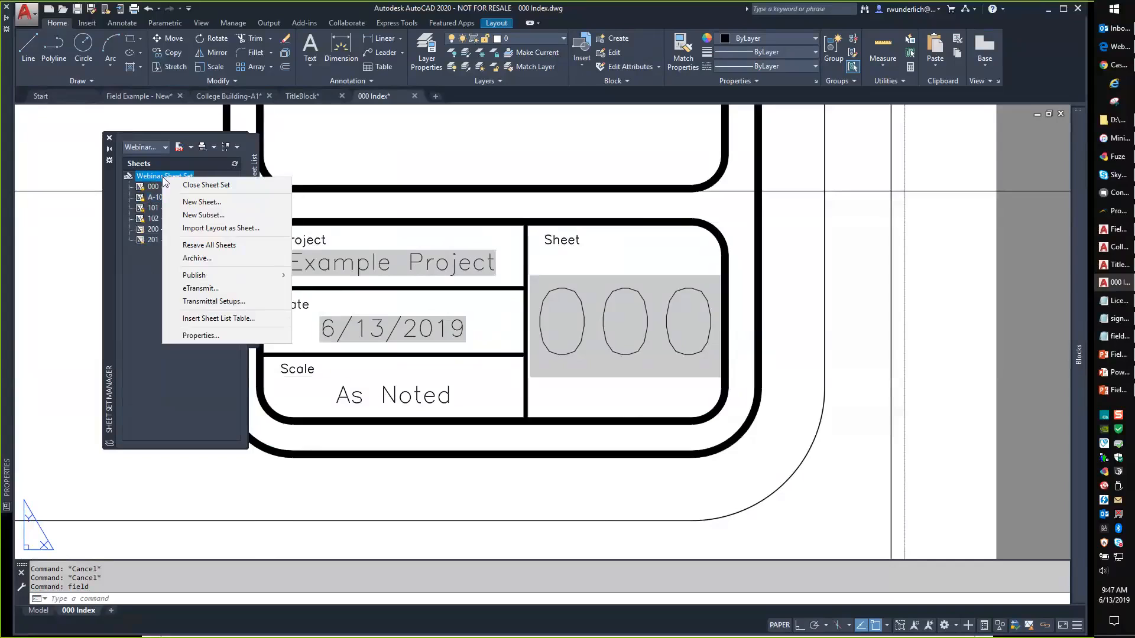
click(214, 216)
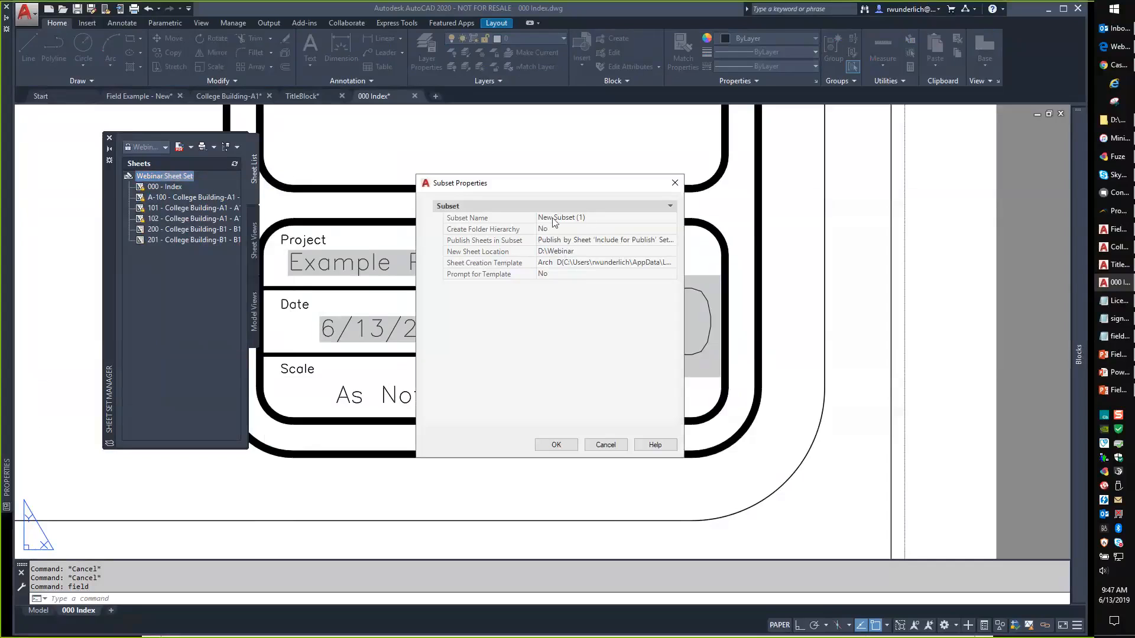
click(605, 445)
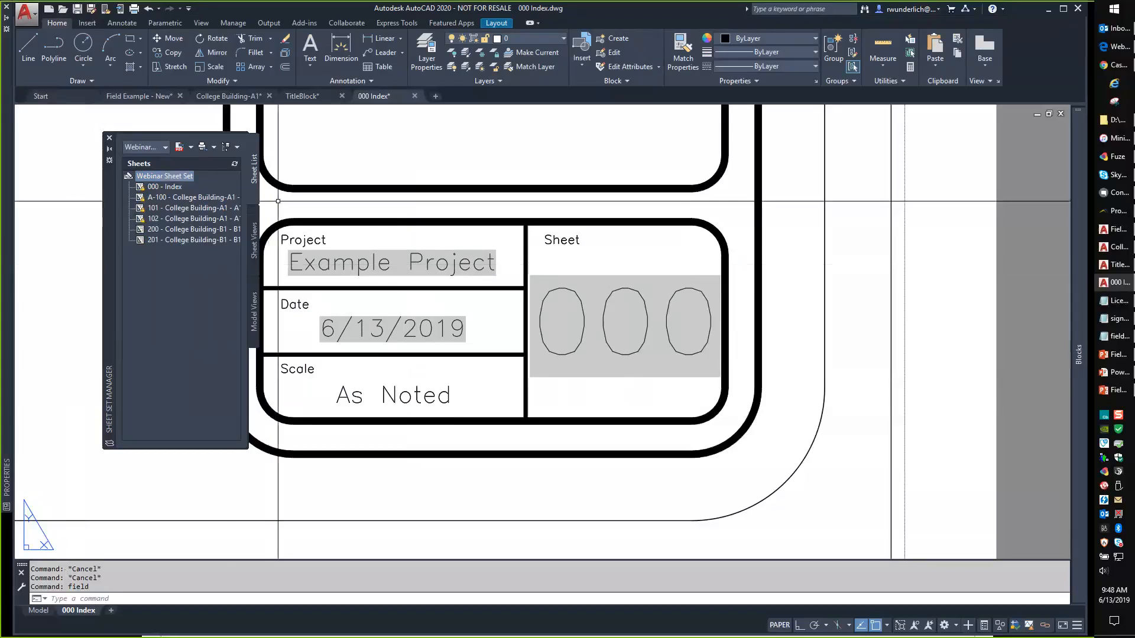
Switch to College Building-A1's model space and start the FIELD command.
click(225, 96)
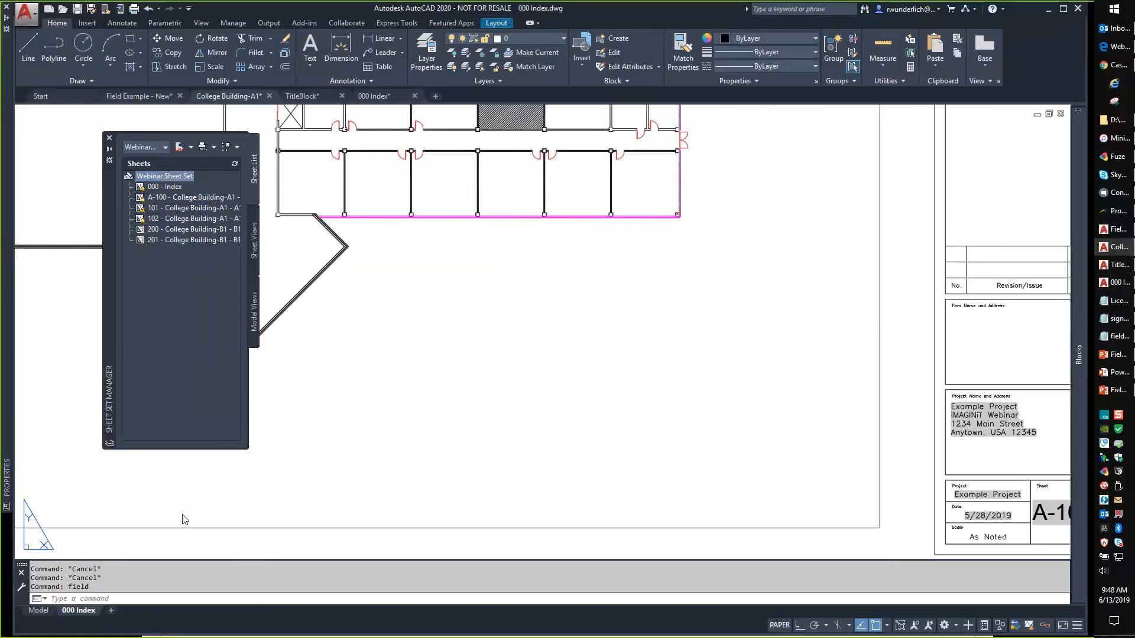
click(39, 613)
scroll(568, 293, up, 3)
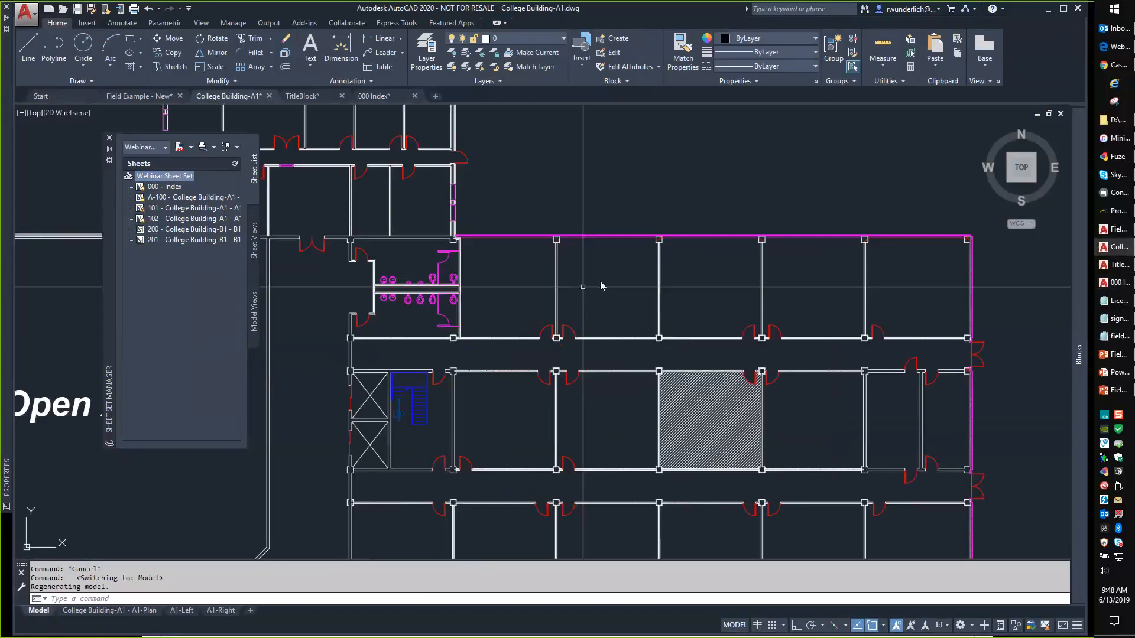
click(604, 282)
key(Escape)
key(Escape)
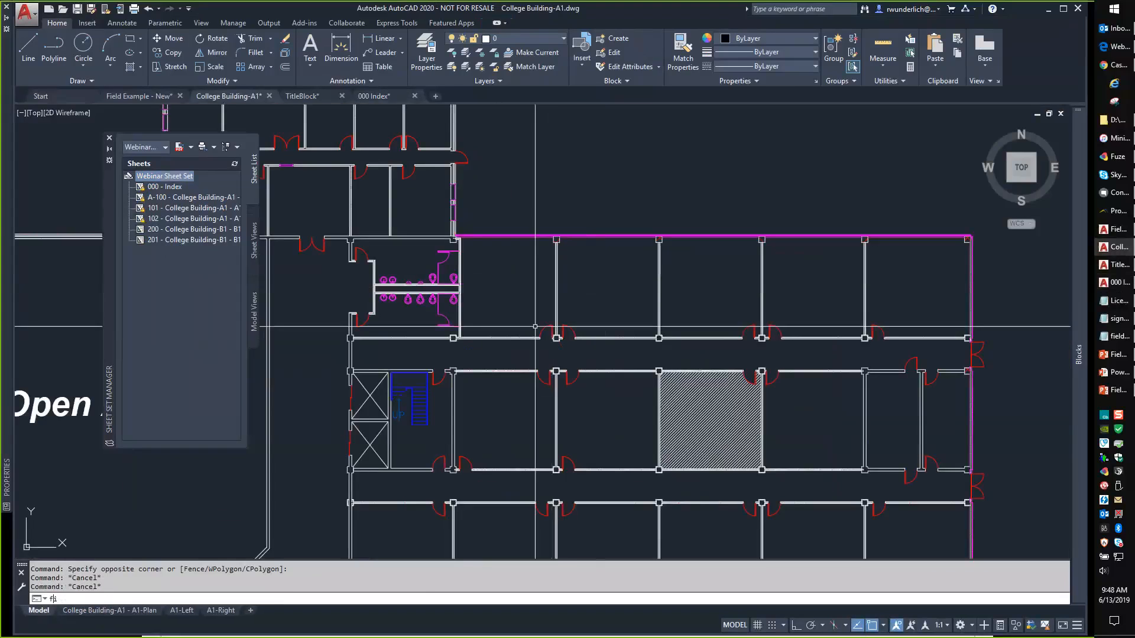
text(field)
key(Return)
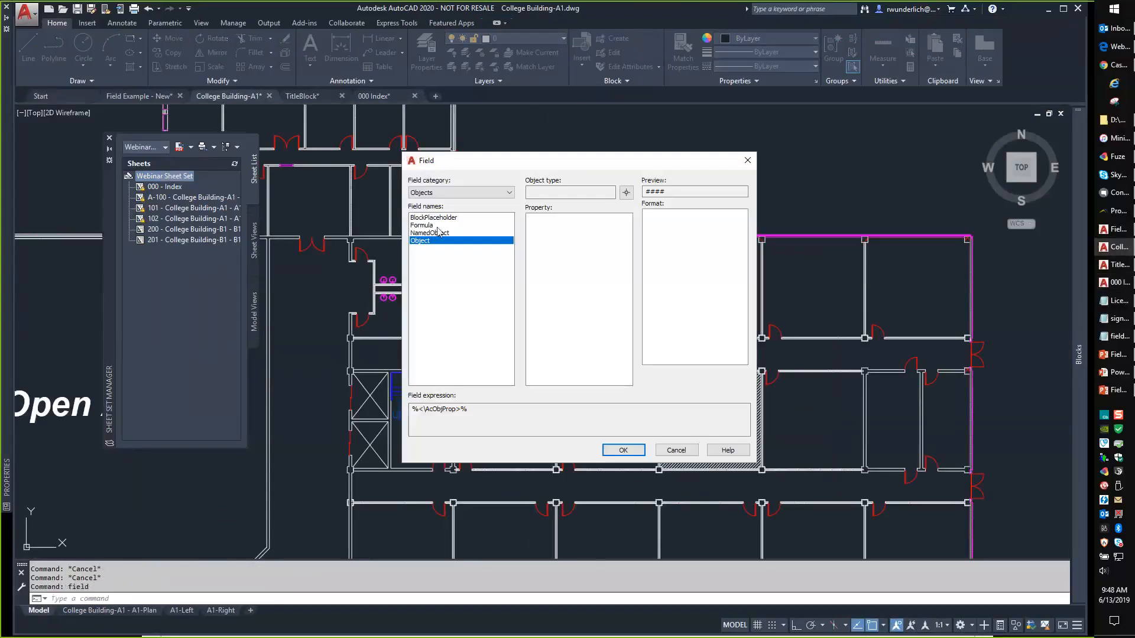
Browse the SheetSet category's field names and set the format to Uppercase.
click(453, 192)
click(426, 258)
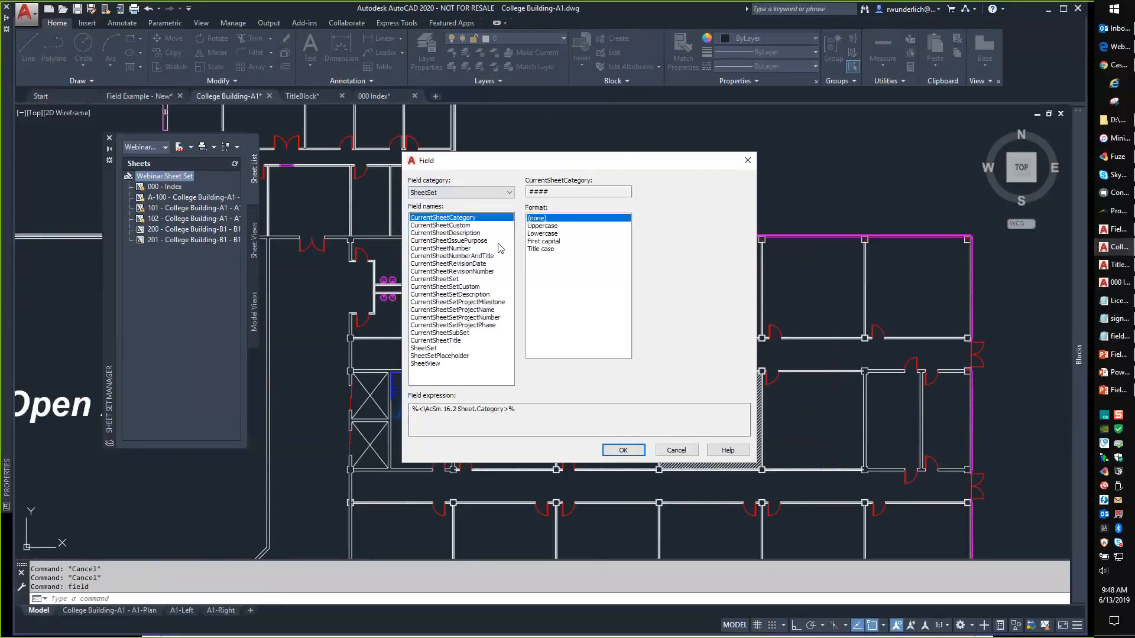
click(448, 341)
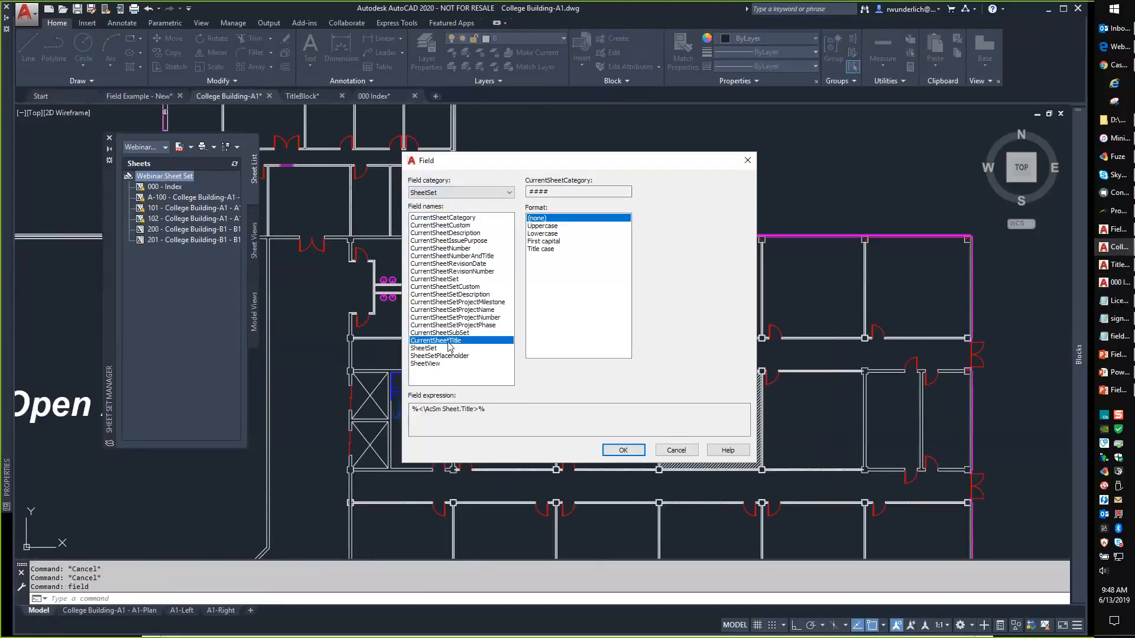
click(444, 287)
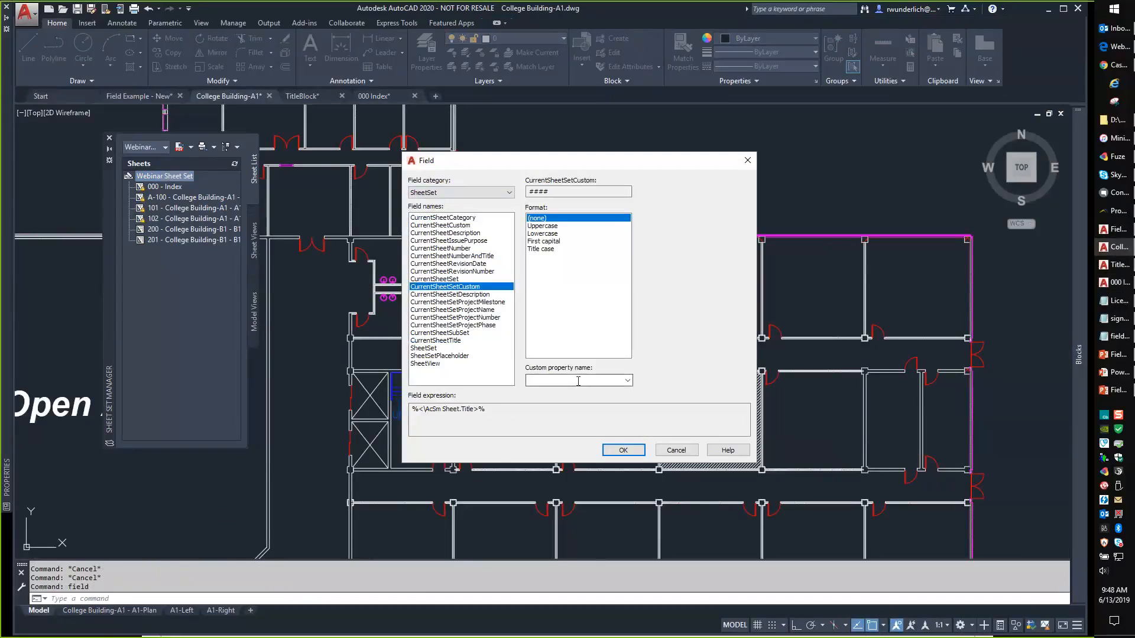
click(454, 279)
click(537, 226)
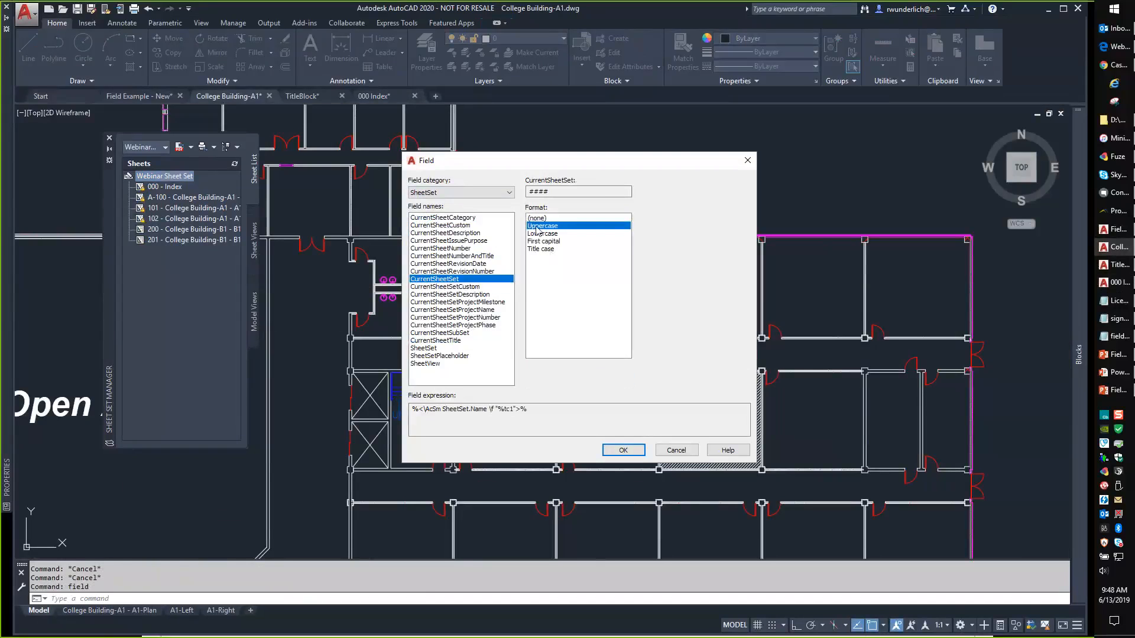
click(464, 270)
click(464, 264)
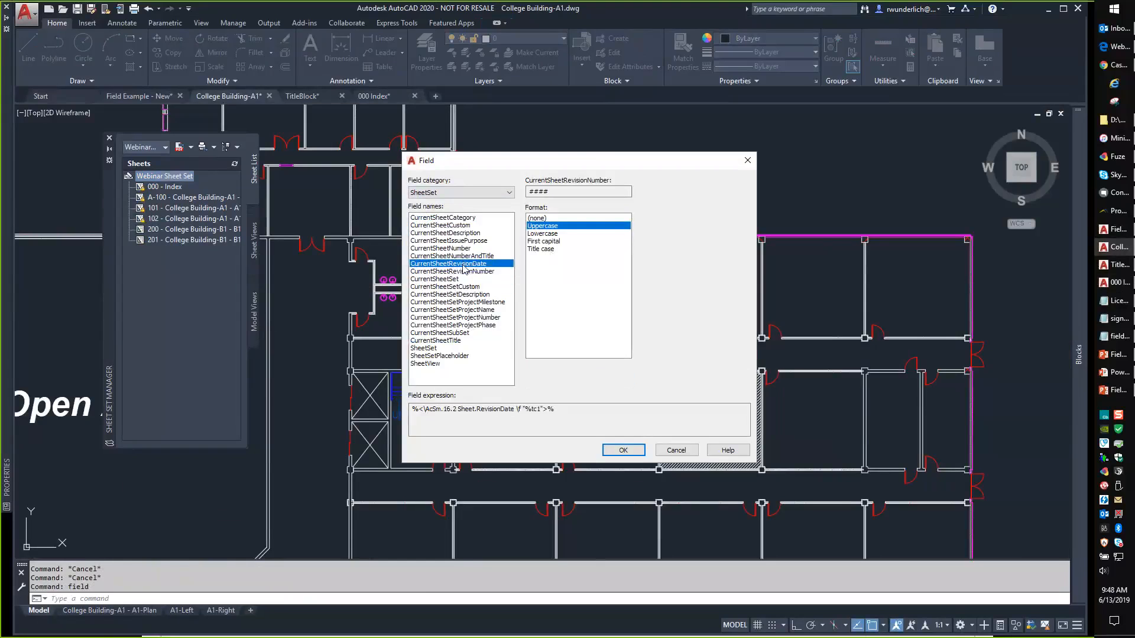
click(463, 248)
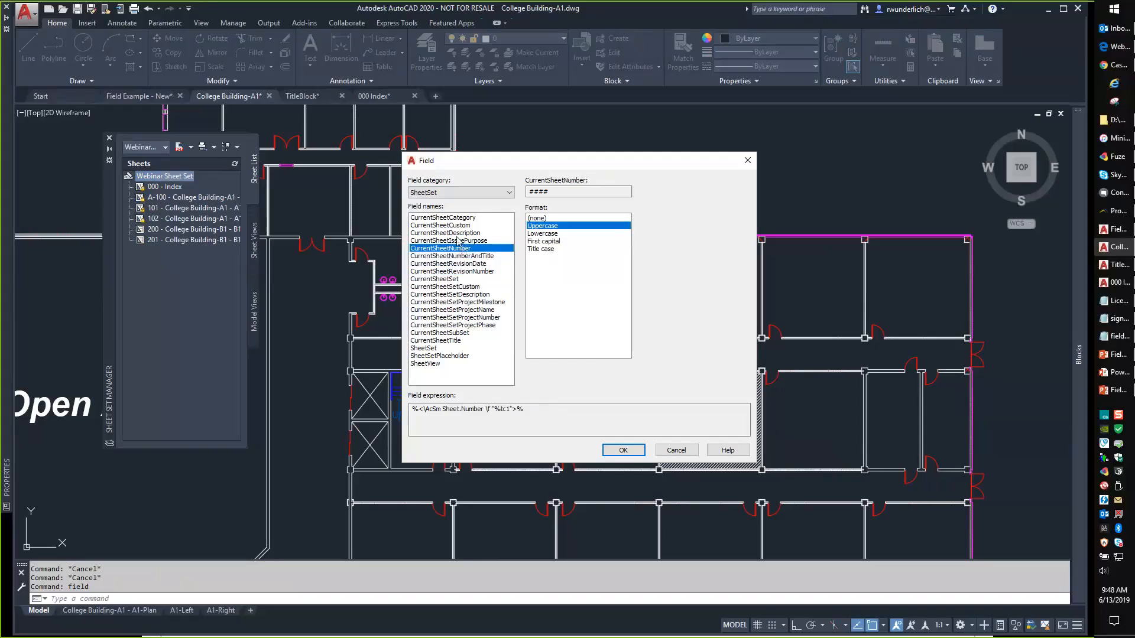
click(460, 233)
Check the empty custom property list, then accept the CurrentSheetTitle field.
click(458, 226)
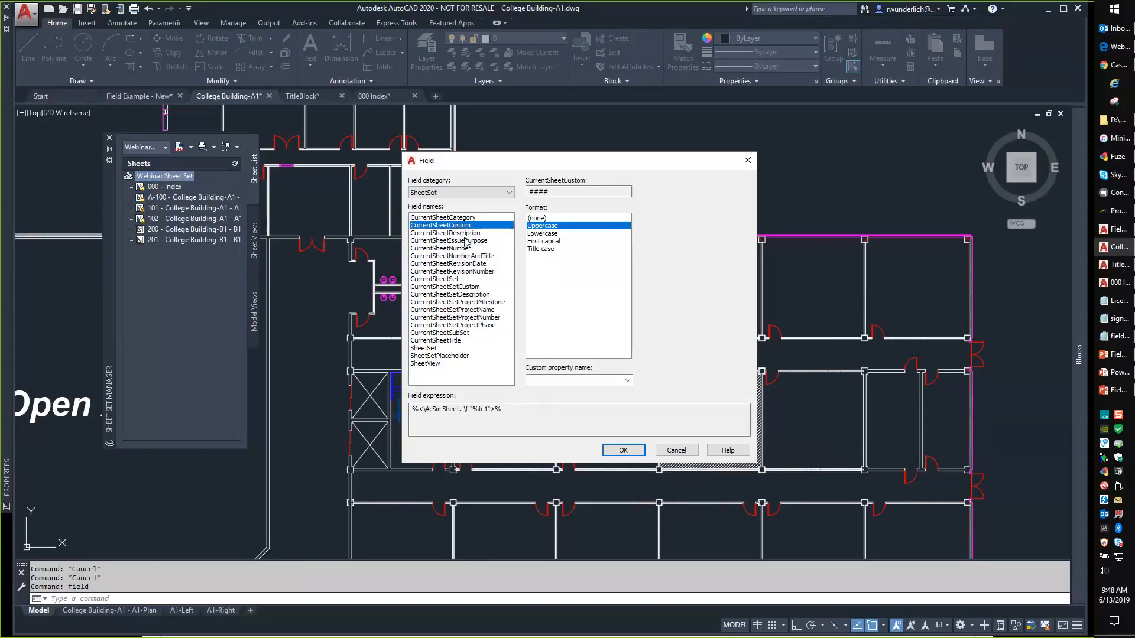
click(628, 381)
click(627, 381)
click(434, 341)
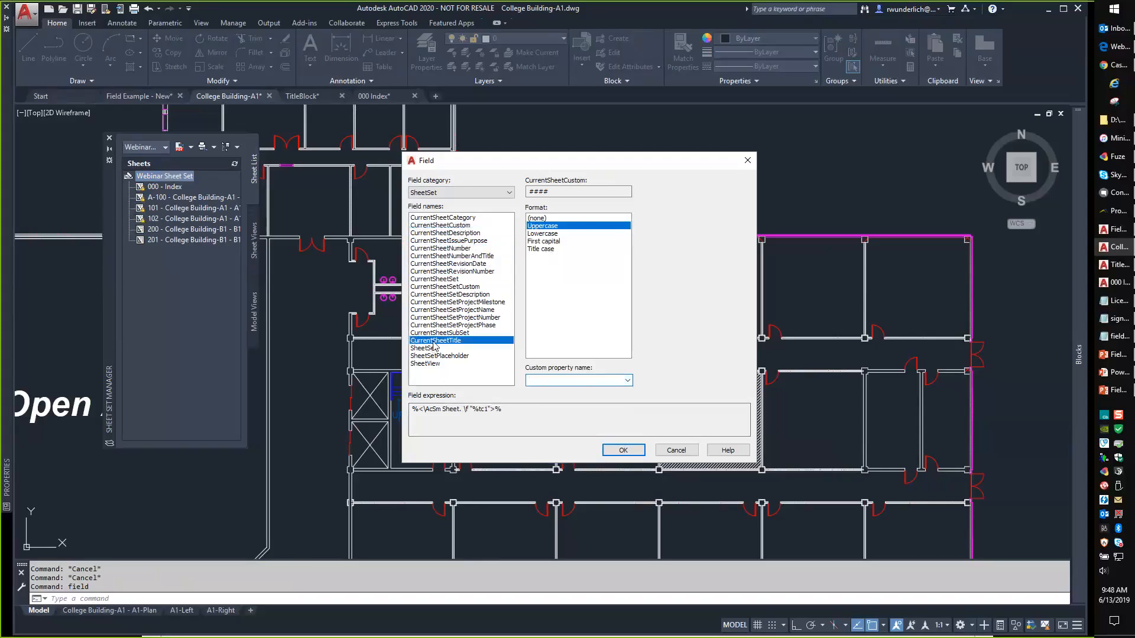
click(622, 449)
click(593, 290)
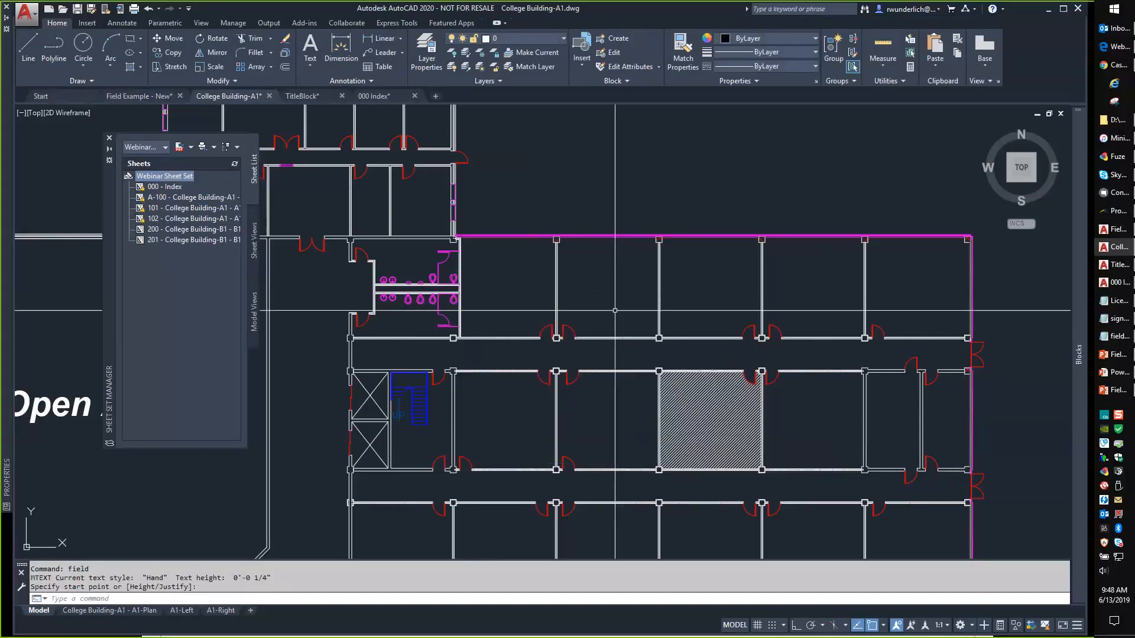
click(606, 293)
key(Escape)
key(Escape)
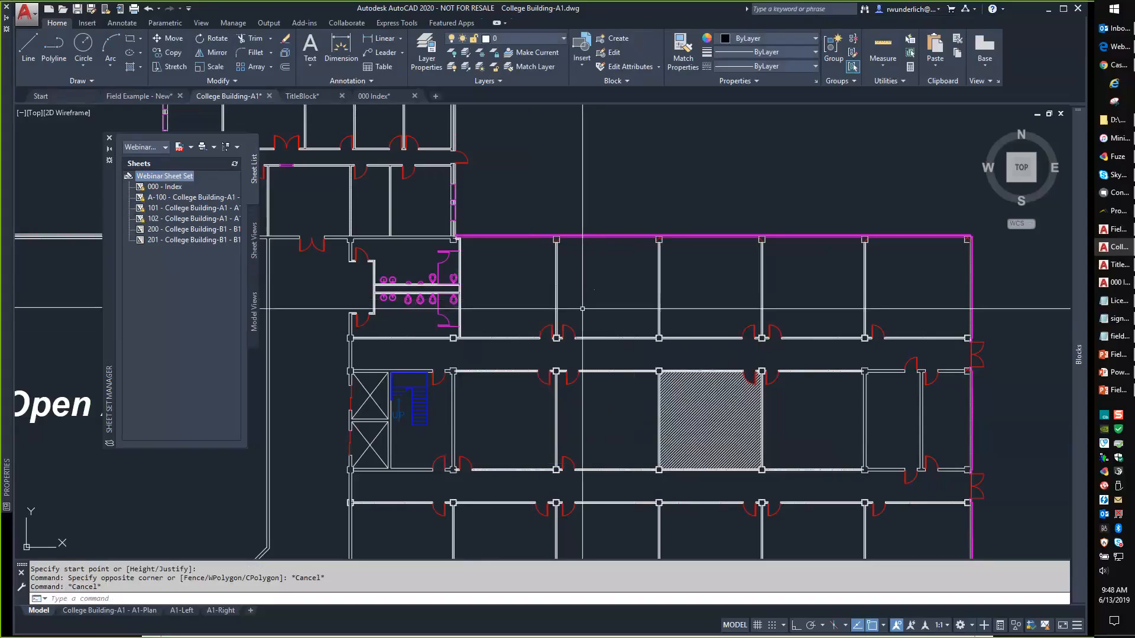
key(Escape)
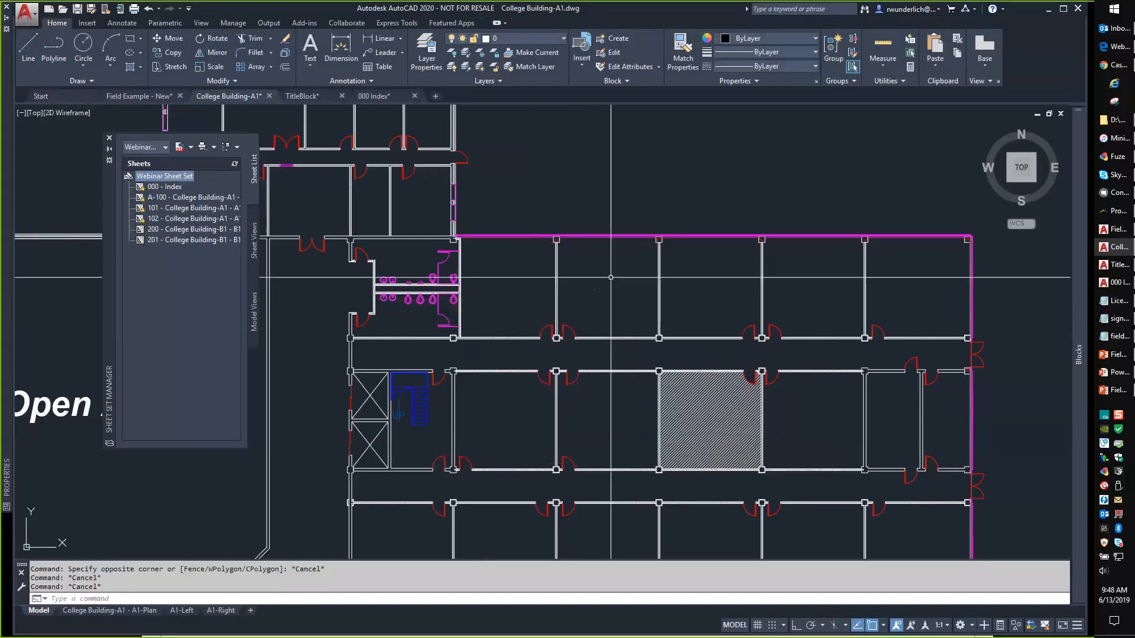
scroll(578, 284, up, 5)
scroll(425, 342, up, 6)
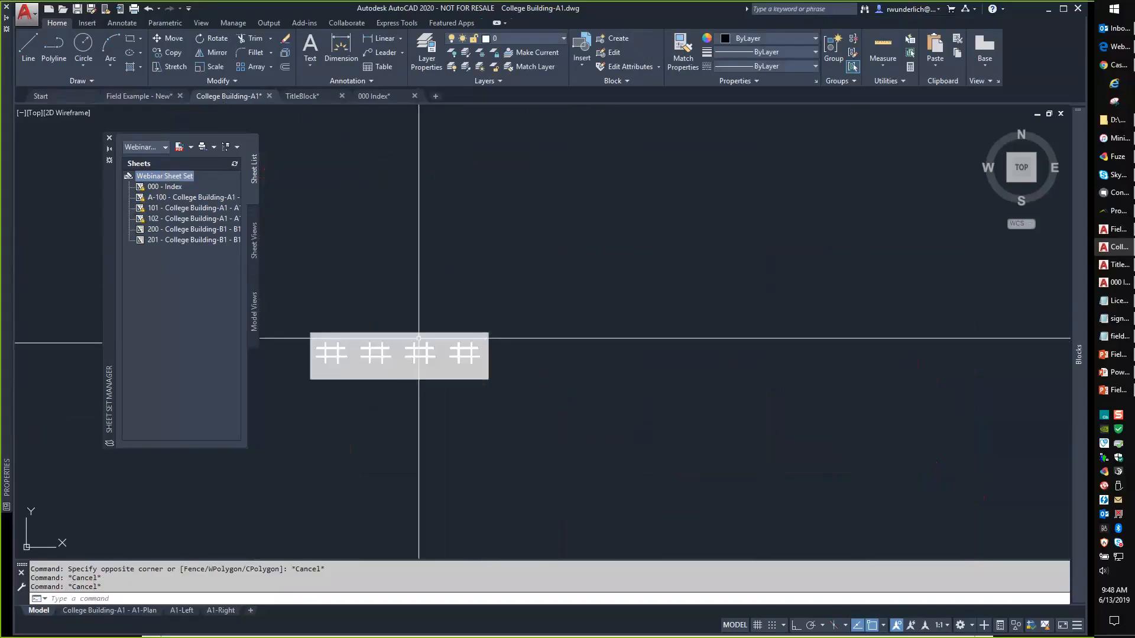
click(400, 353)
click(392, 354)
middle_drag(369, 348, 476, 348)
key(Escape)
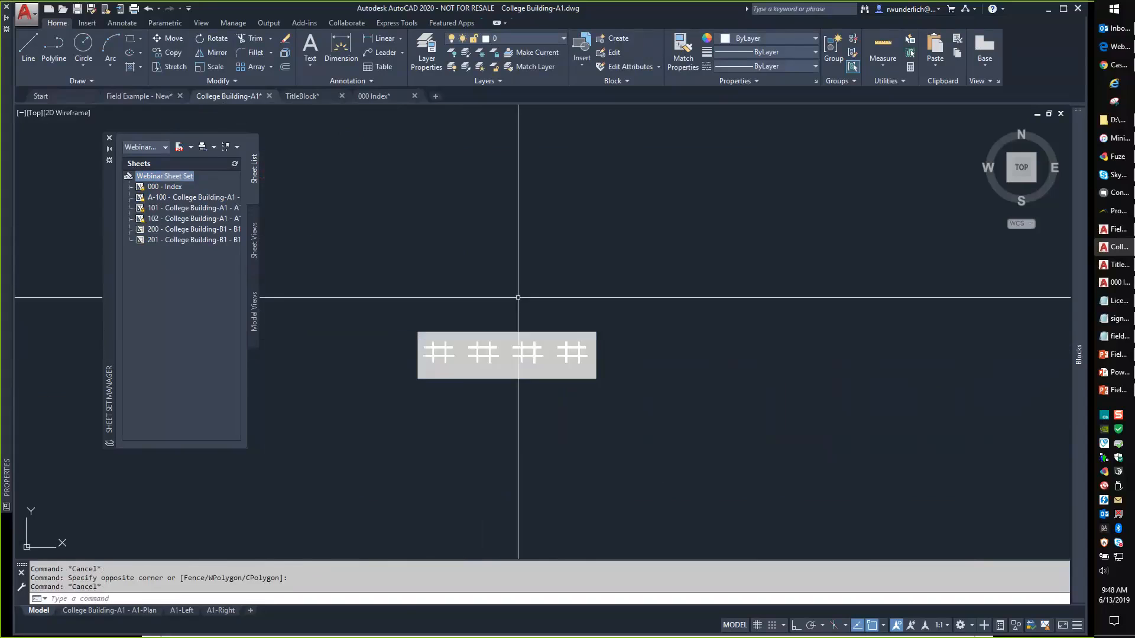
click(516, 297)
click(461, 360)
key(Delete)
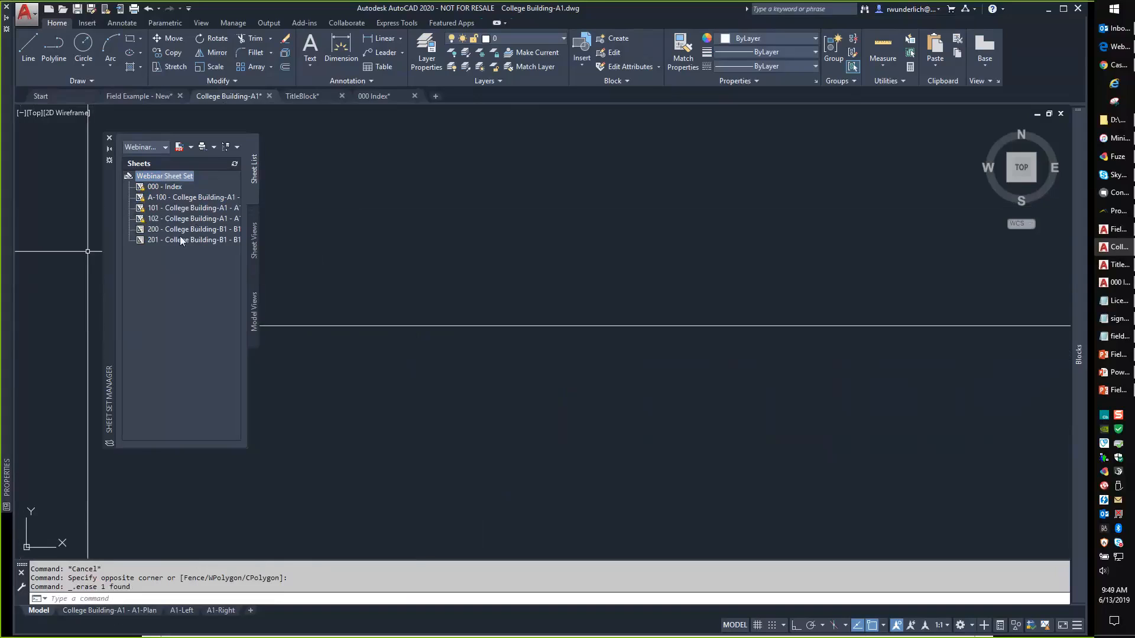
right_click(155, 176)
click(149, 188)
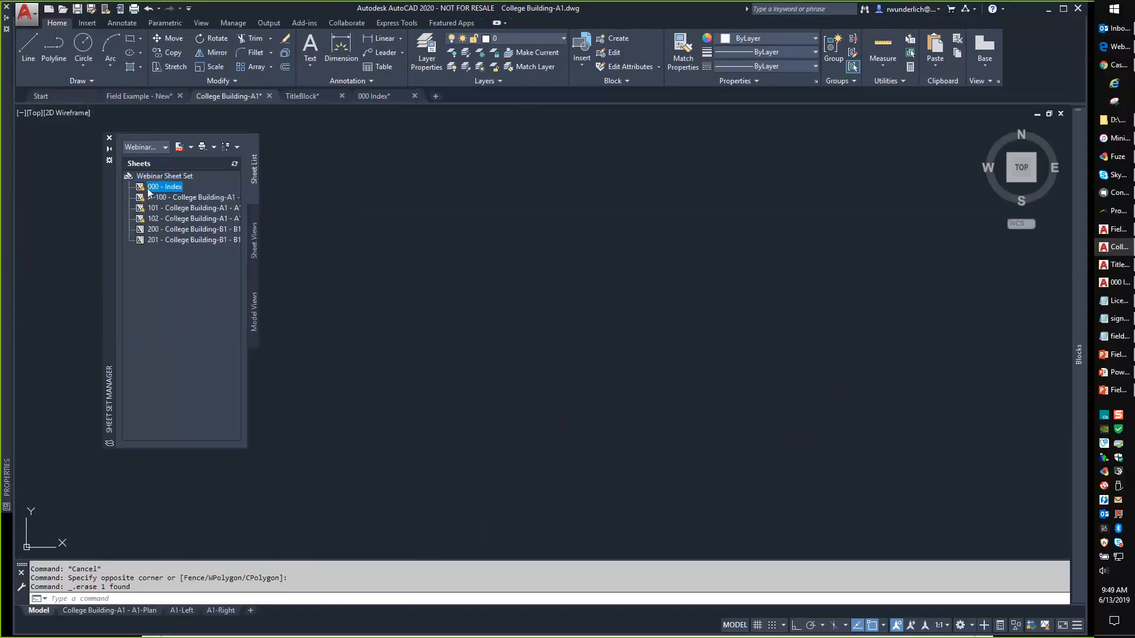
right_click(148, 189)
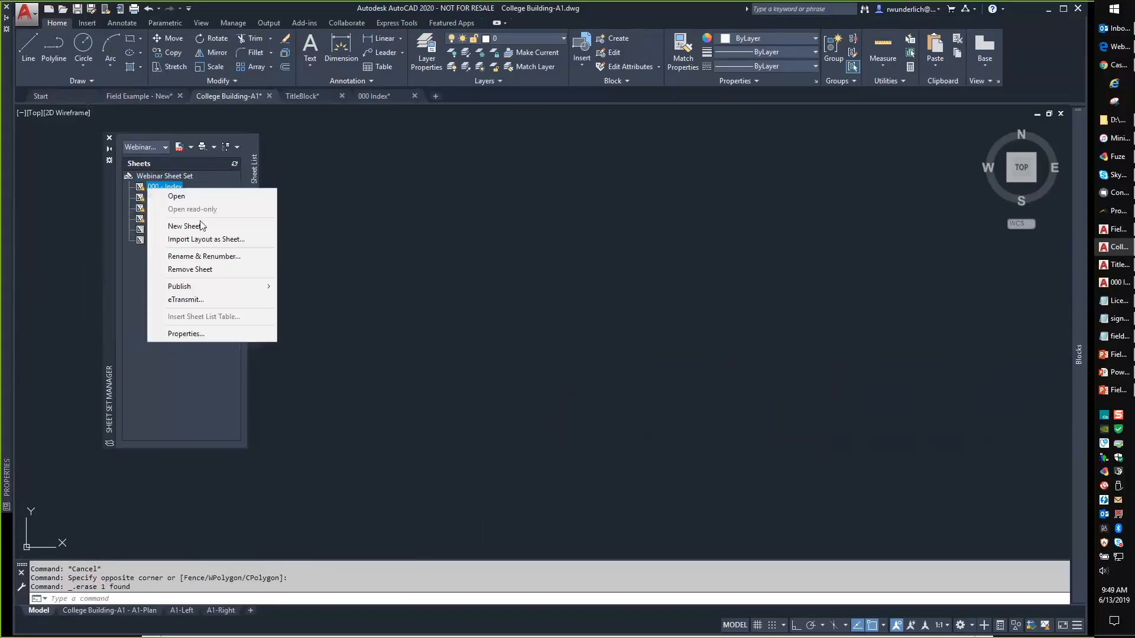
click(205, 258)
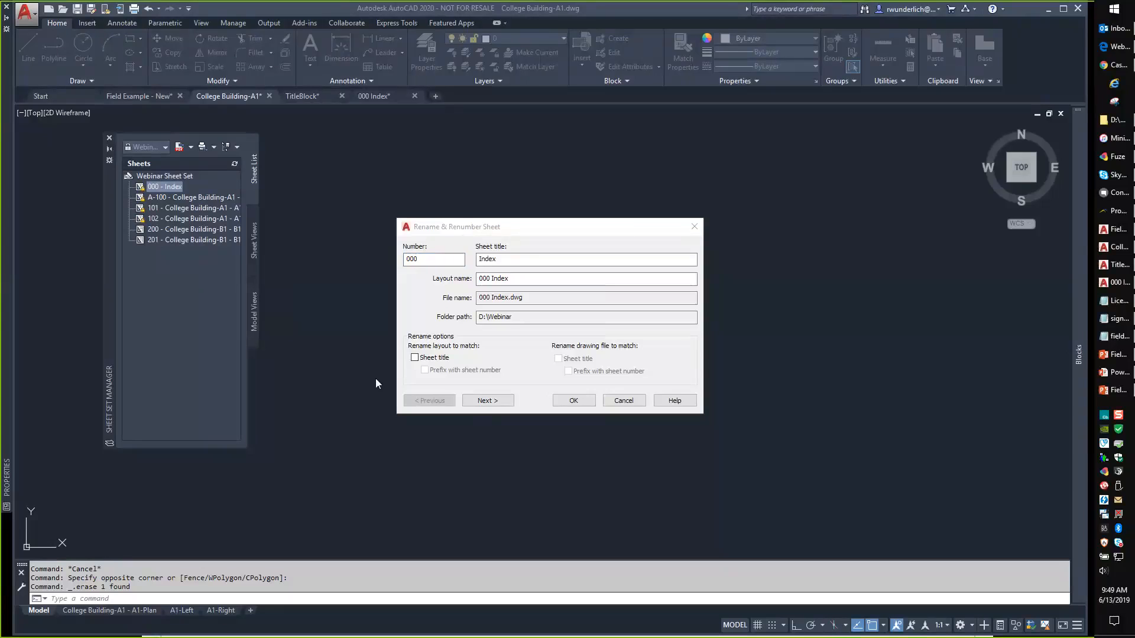
click(573, 400)
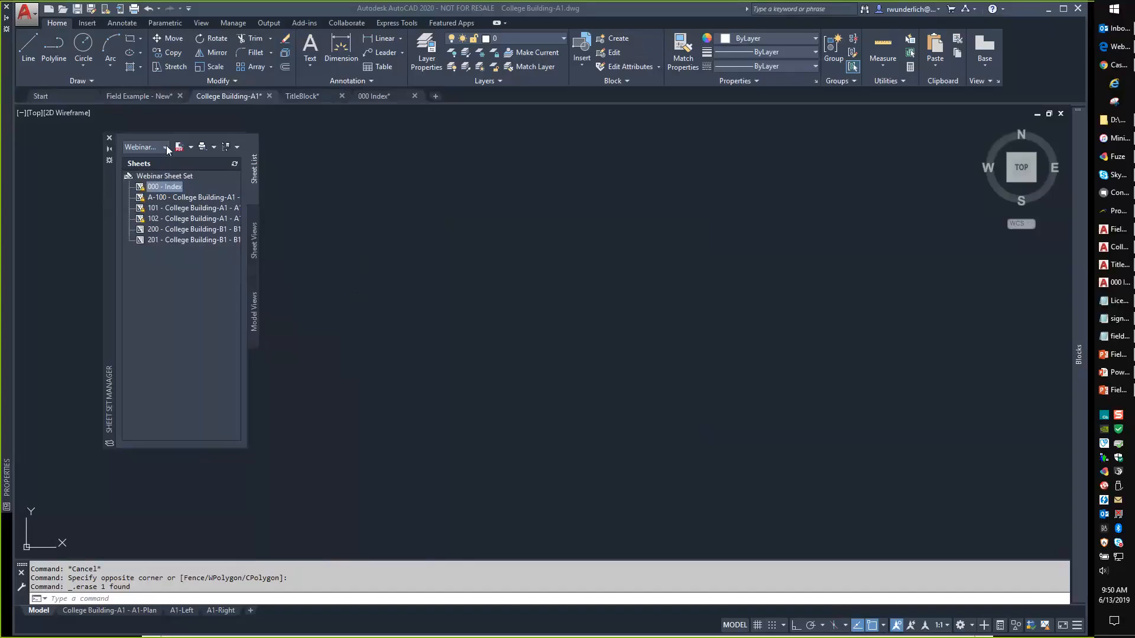
click(303, 187)
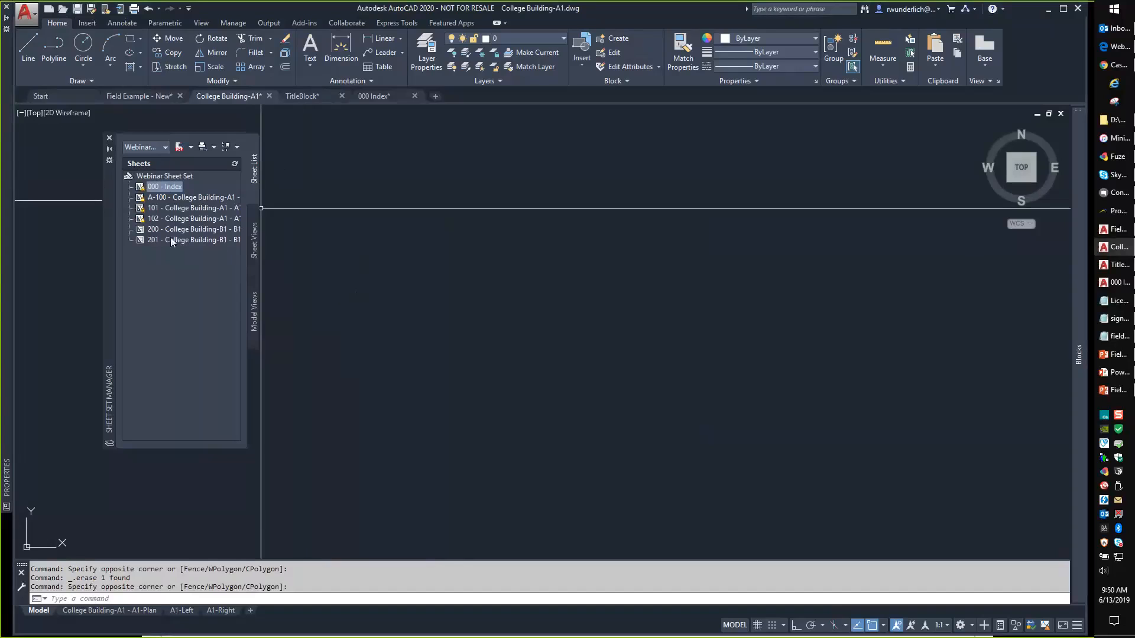
Open the Webinar Sheet Set's custom properties, cancel the new property, and close without saving.
right_click(174, 178)
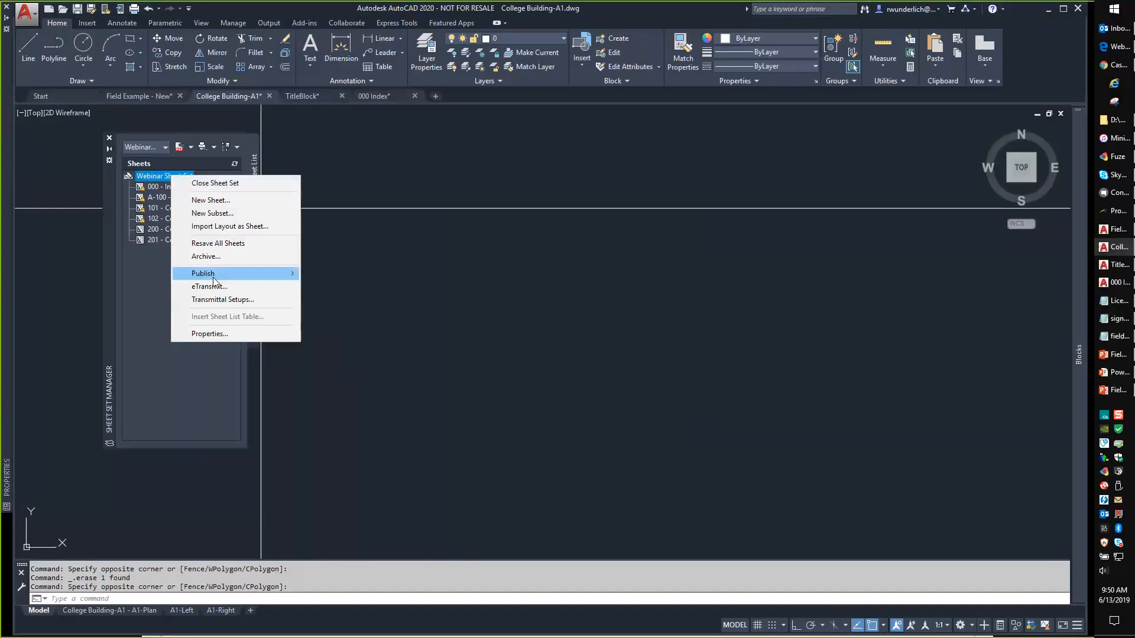
click(211, 334)
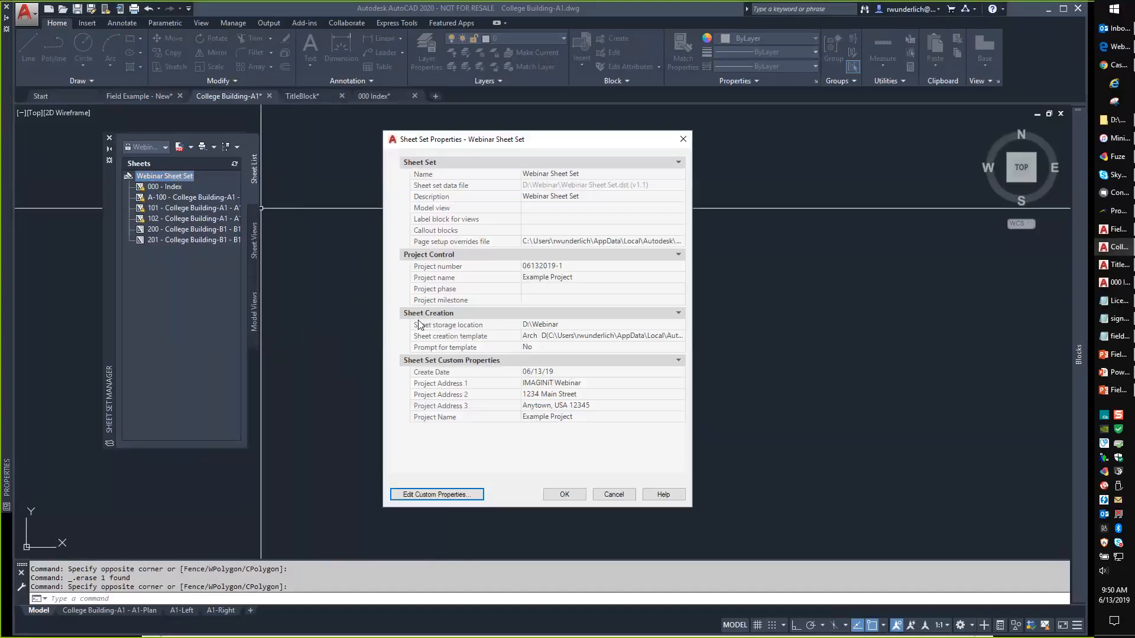
click(463, 495)
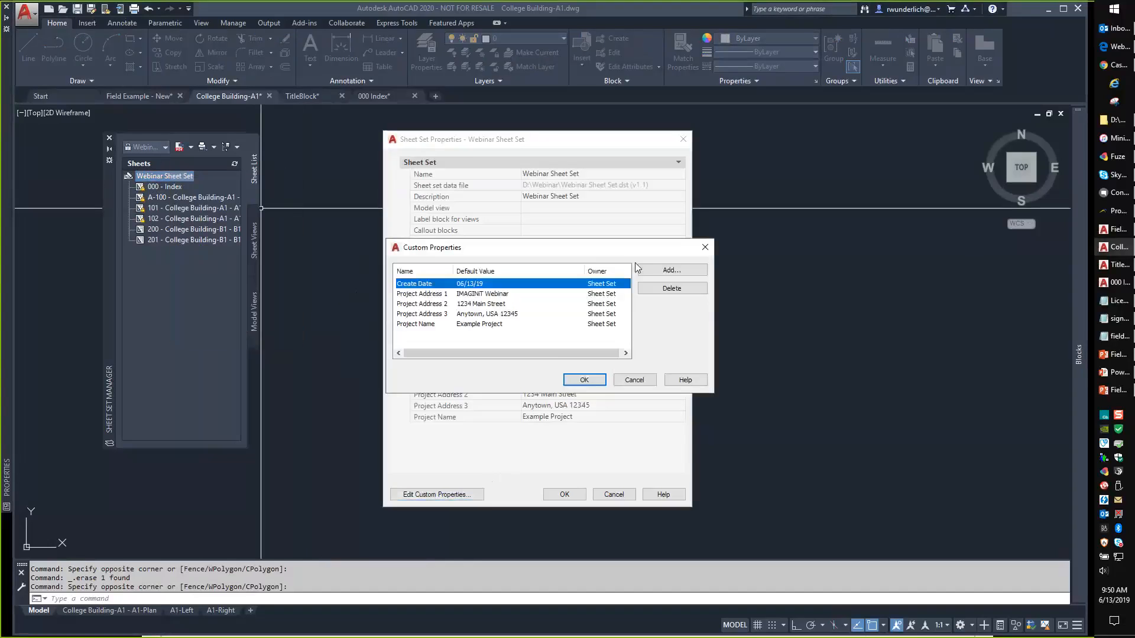
click(670, 270)
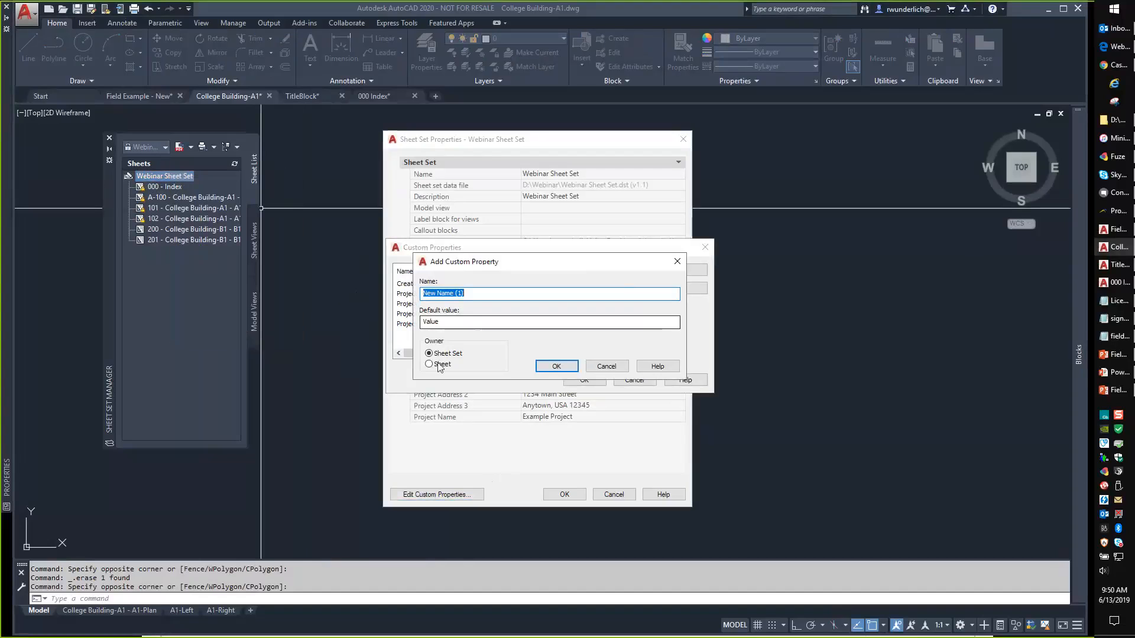
click(473, 322)
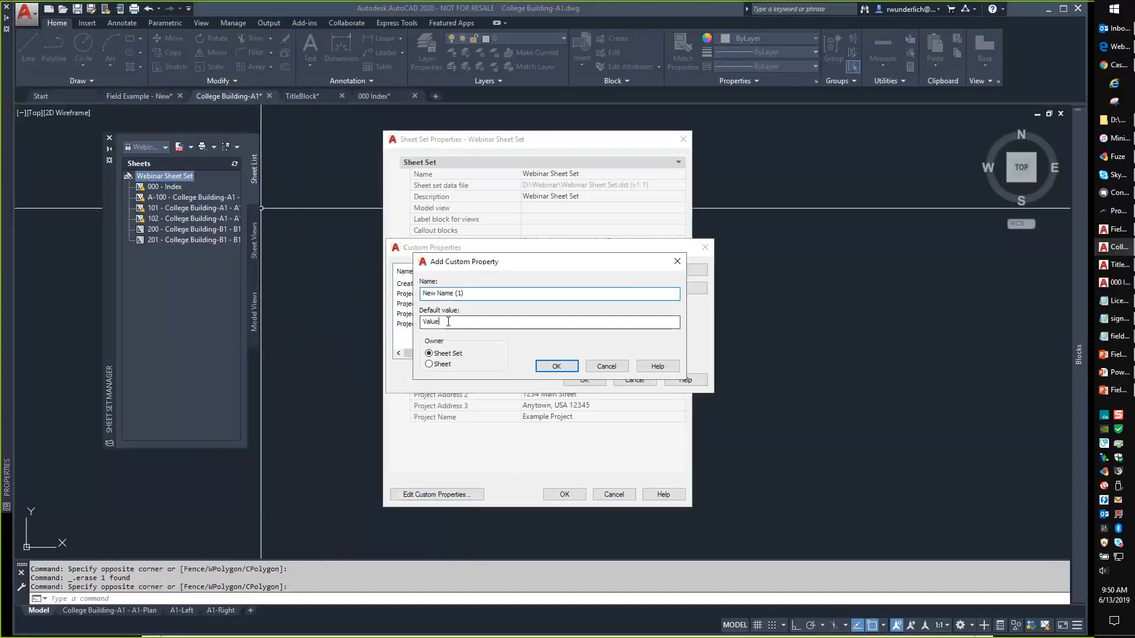
click(607, 366)
click(634, 380)
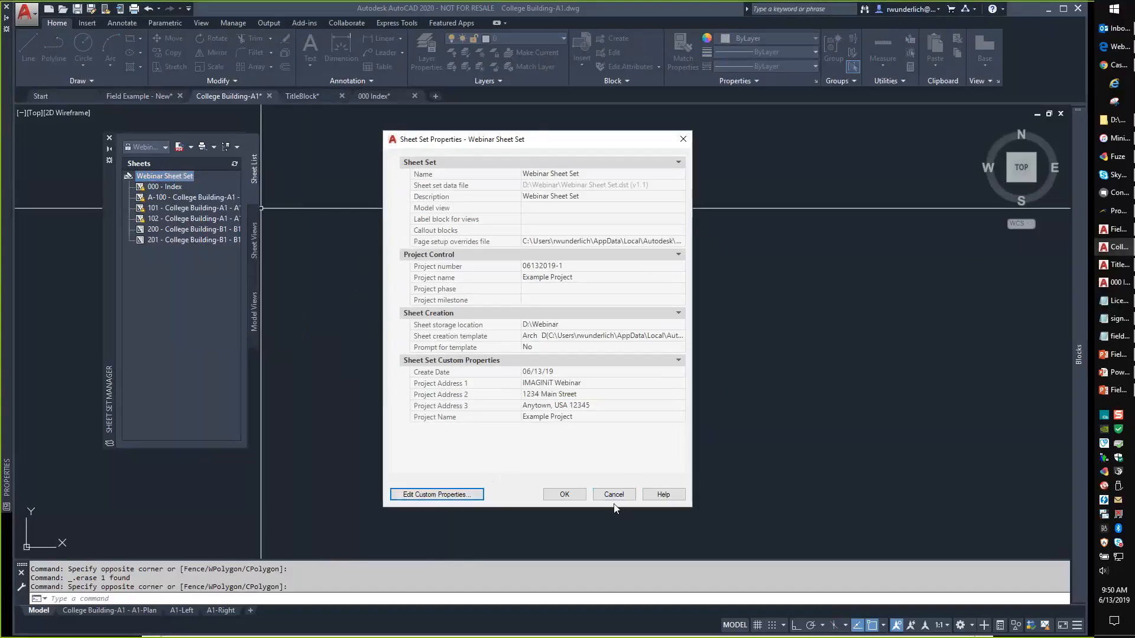
click(613, 495)
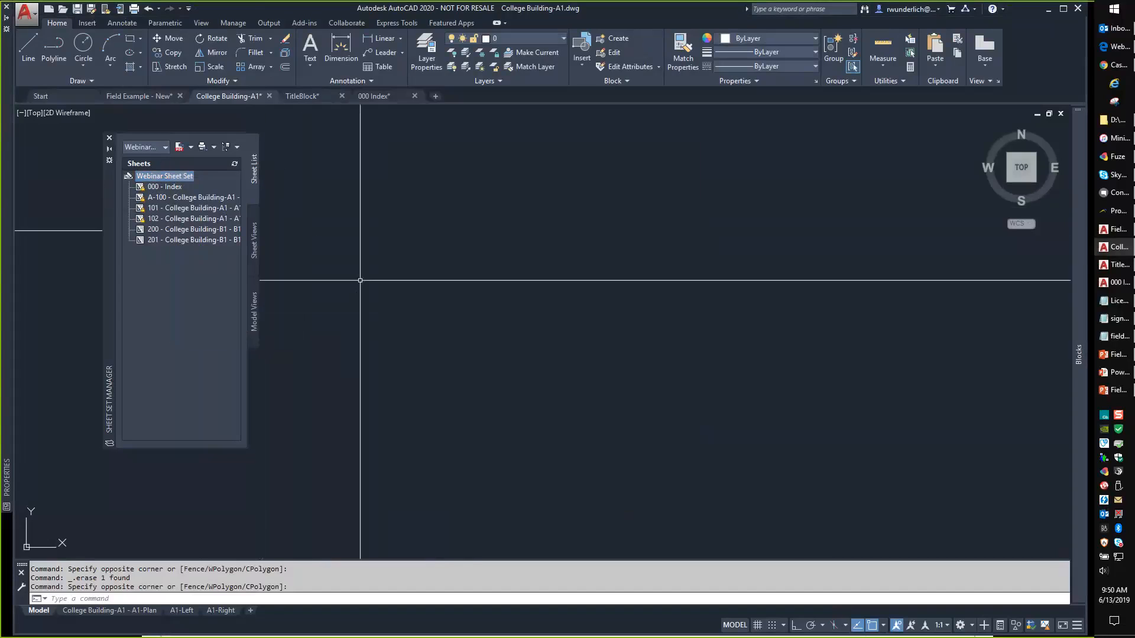
Show the A1-Plan layout and pan to its title block.
key(Escape)
key(Escape)
key(Escape)
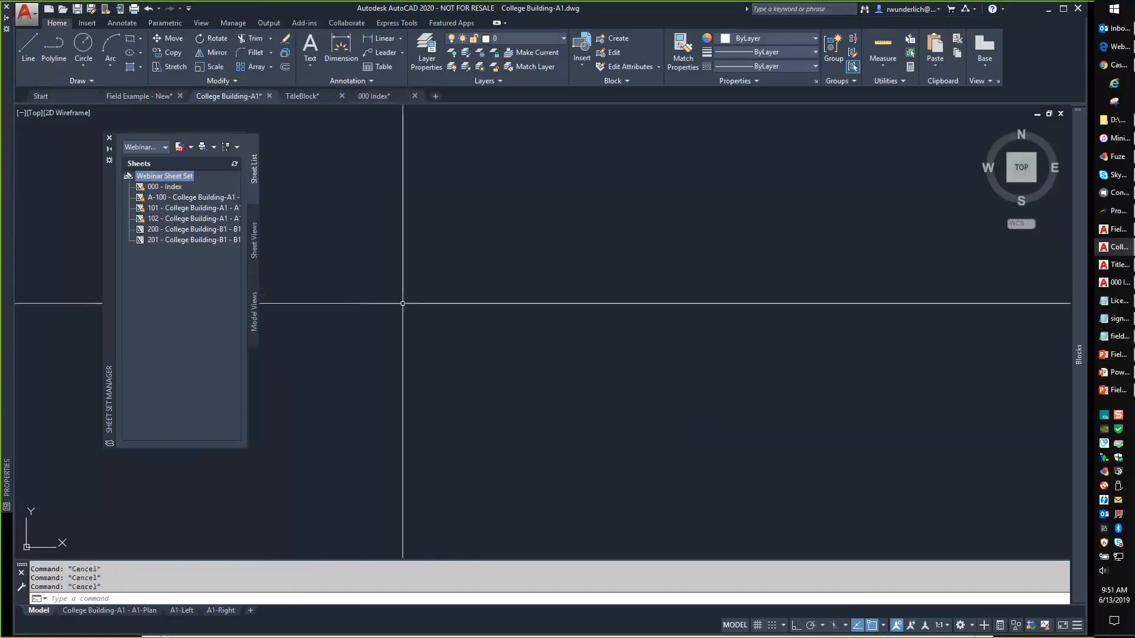
click(142, 615)
scroll(504, 349, up, 5)
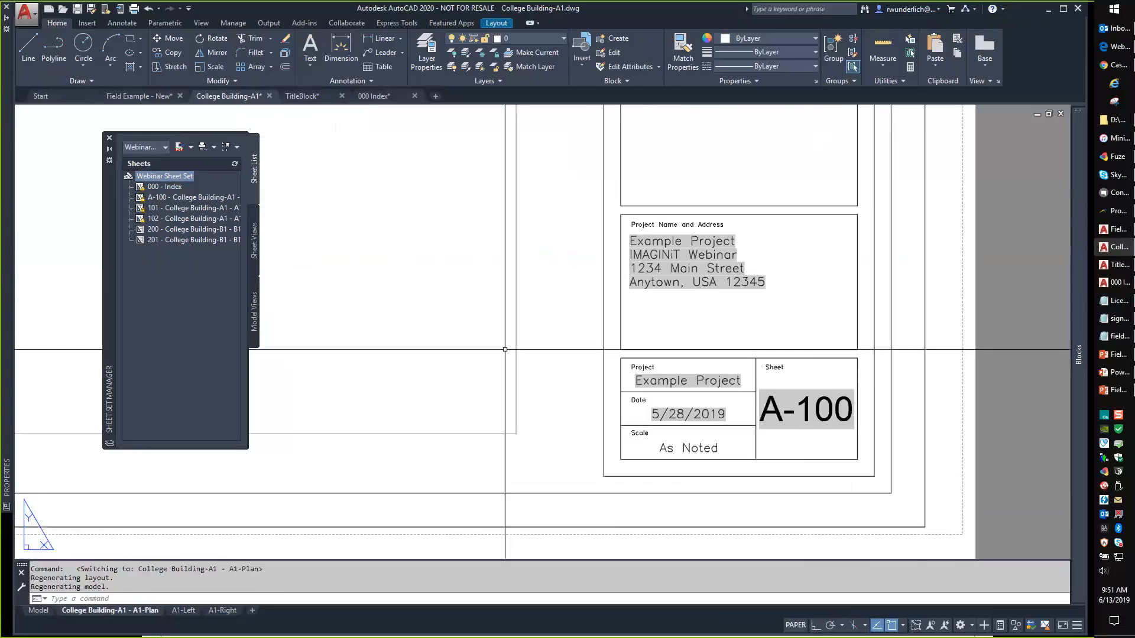
middle_drag(449, 320, 647, 322)
click(572, 323)
key(Escape)
key(Escape)
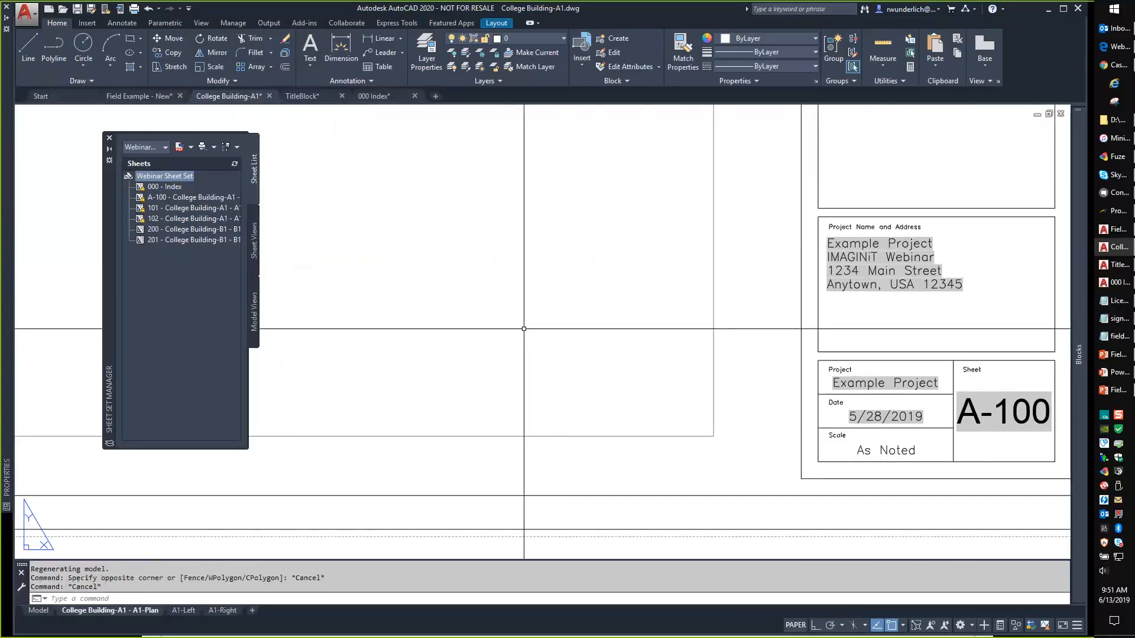
Run FIELD, preview CurrentSheetCustom through CurrentSheetSetProjectPhase, then cancel without inserting.
text(field)
key(Return)
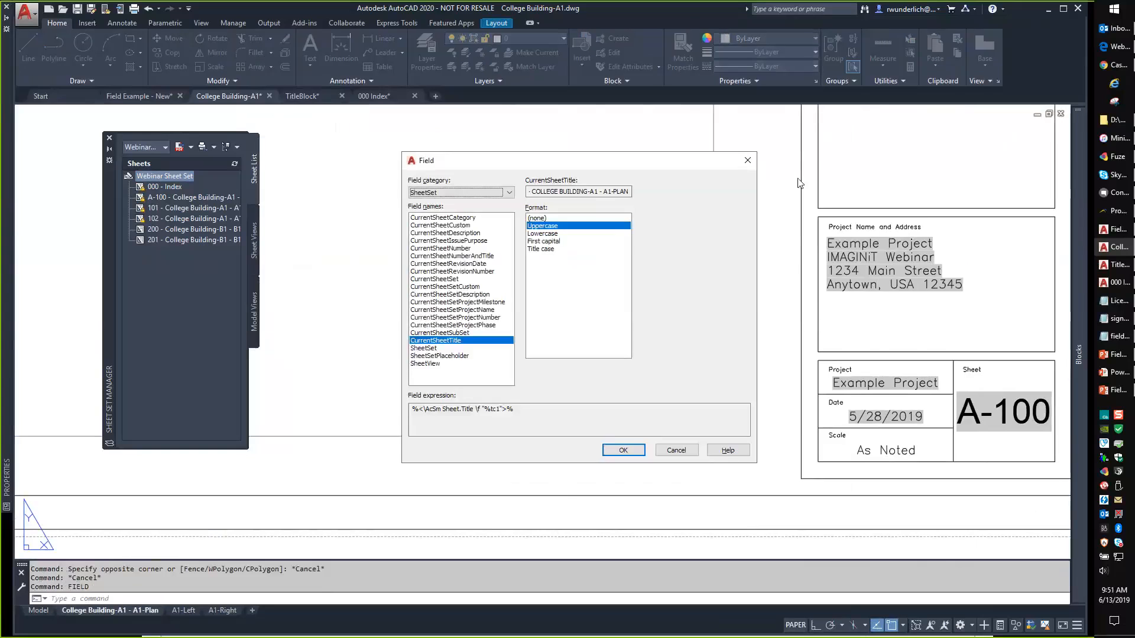
click(460, 226)
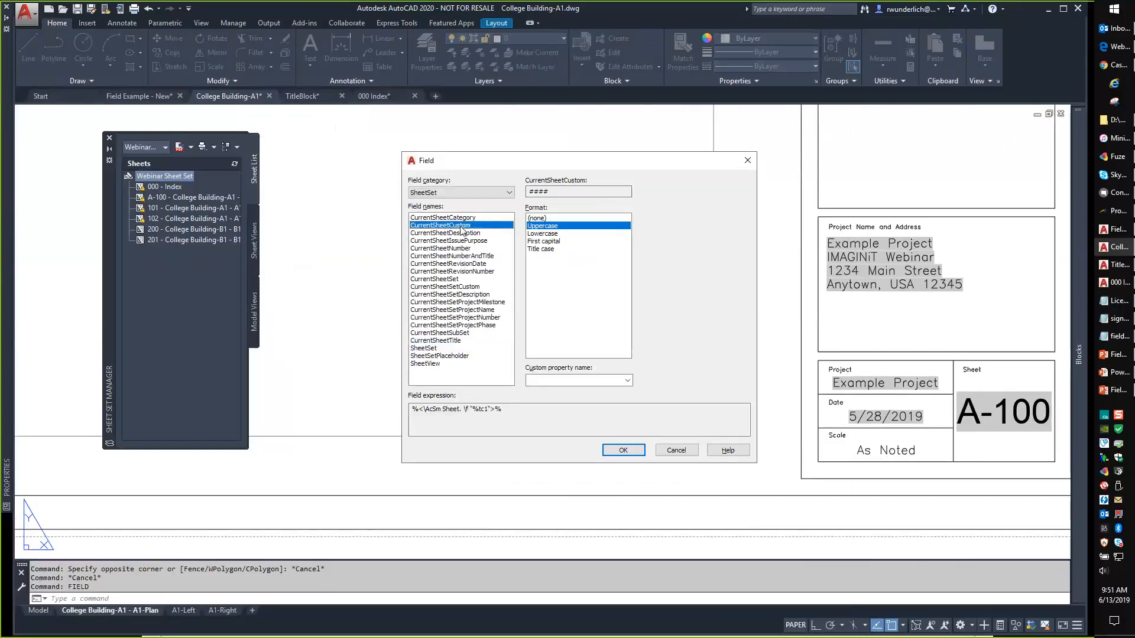
click(458, 233)
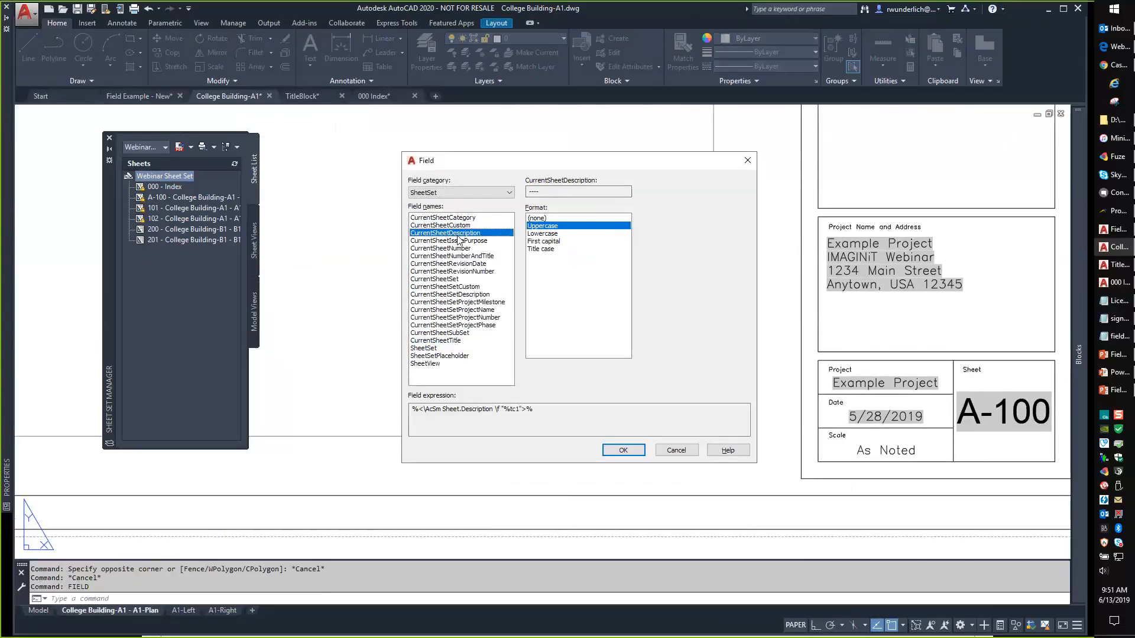
key(Down)
key(Down)
key(Down)
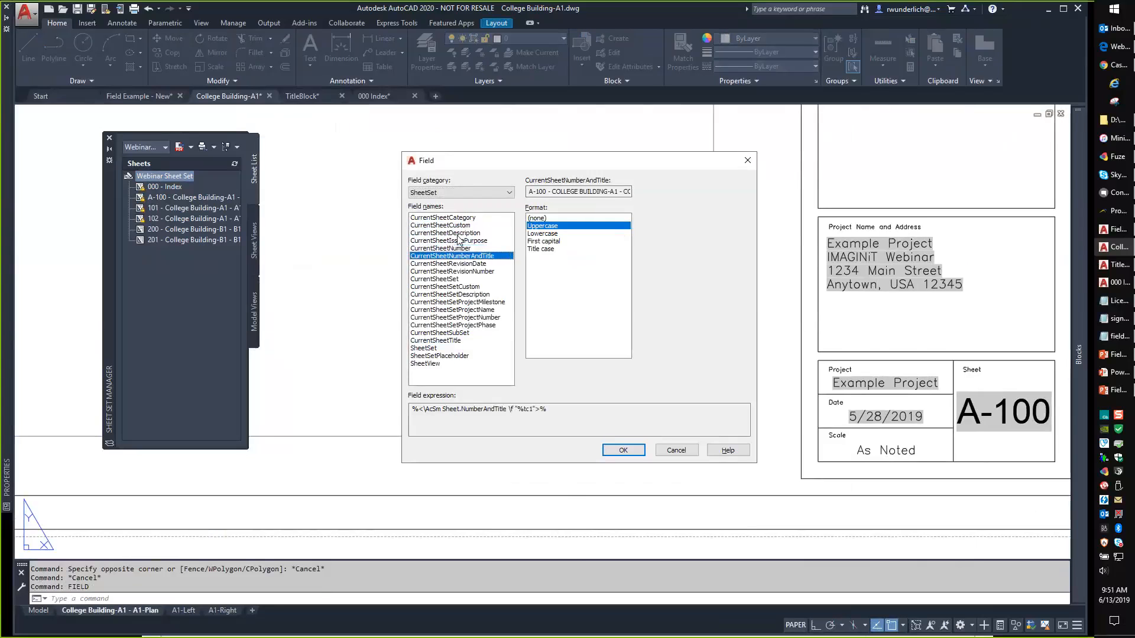
key(Down)
key(Down)
key(Down)
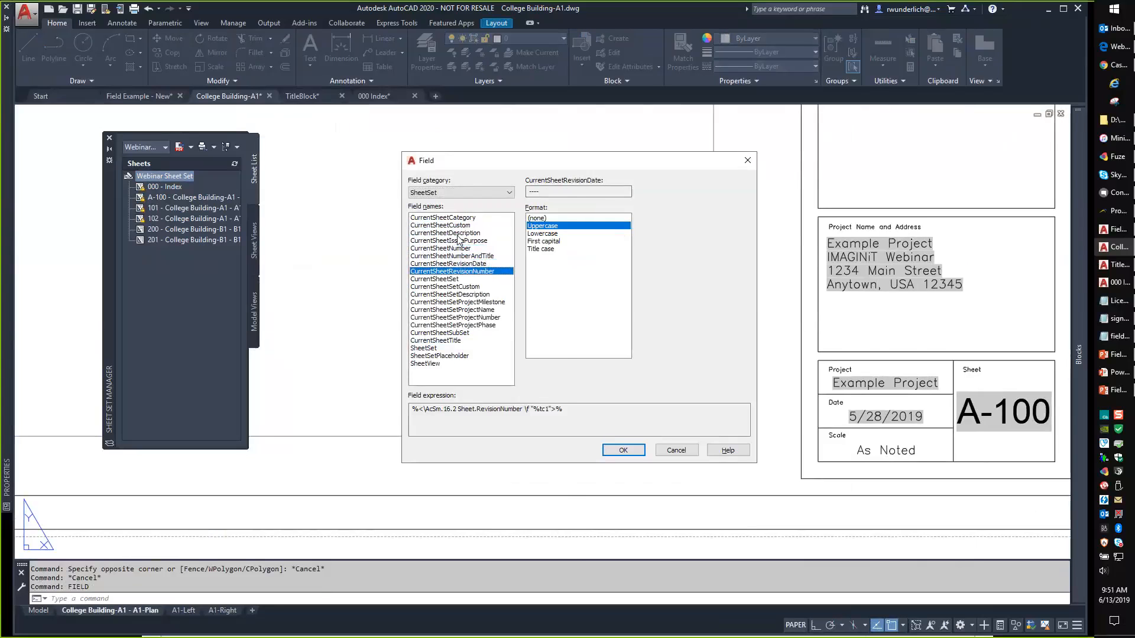
key(Down)
key(Down)
key(Down)
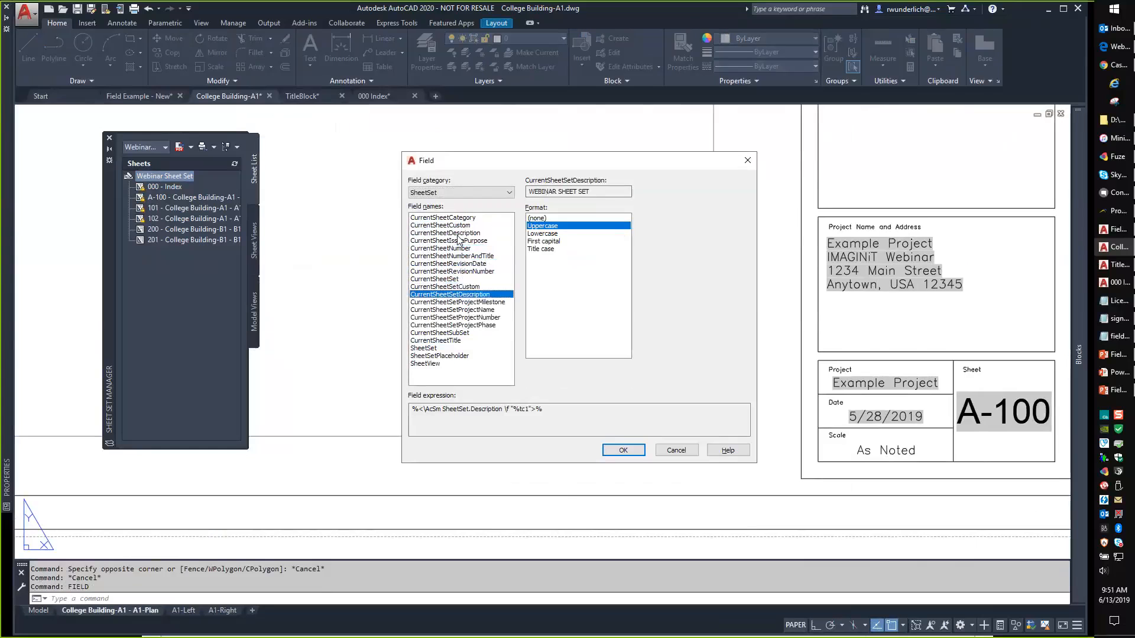
key(Down)
key(Down)
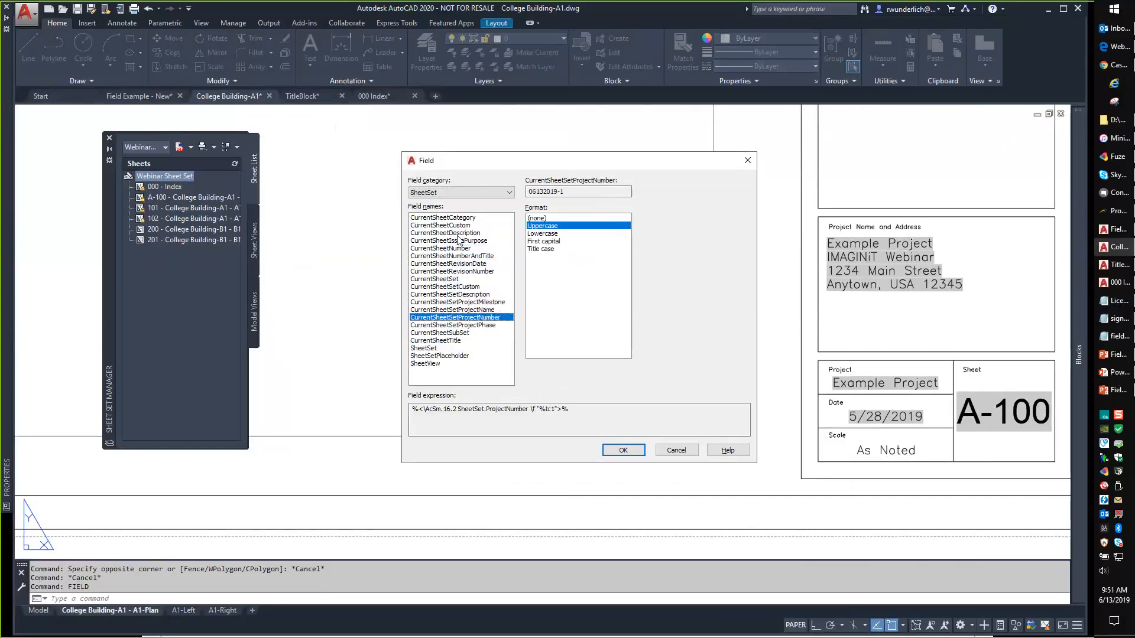
key(Down)
key(Down)
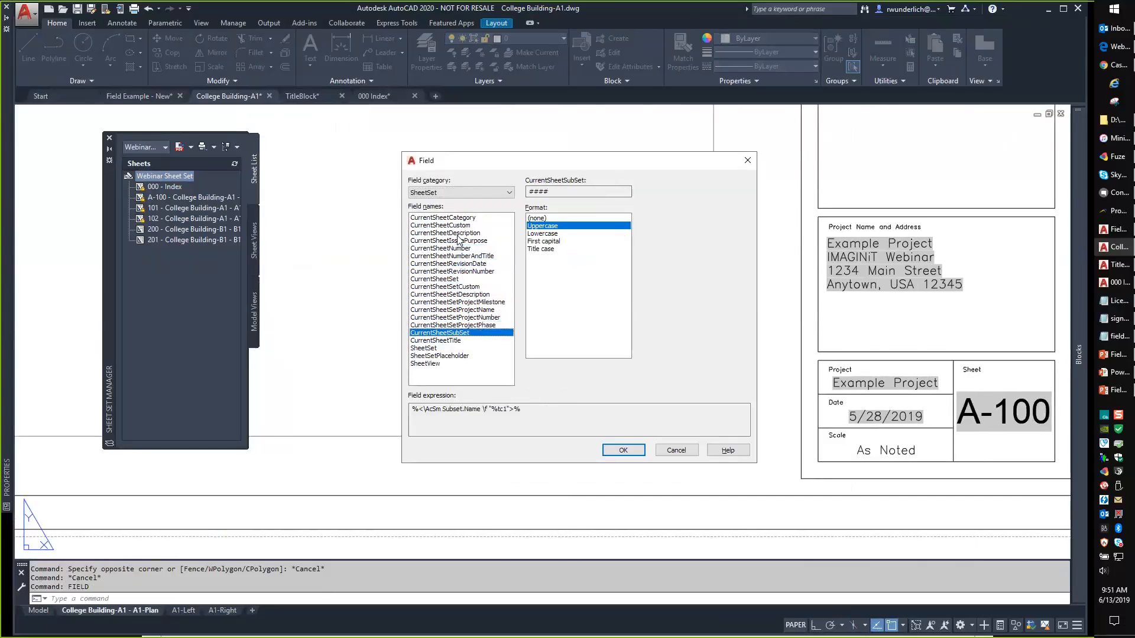
key(Down)
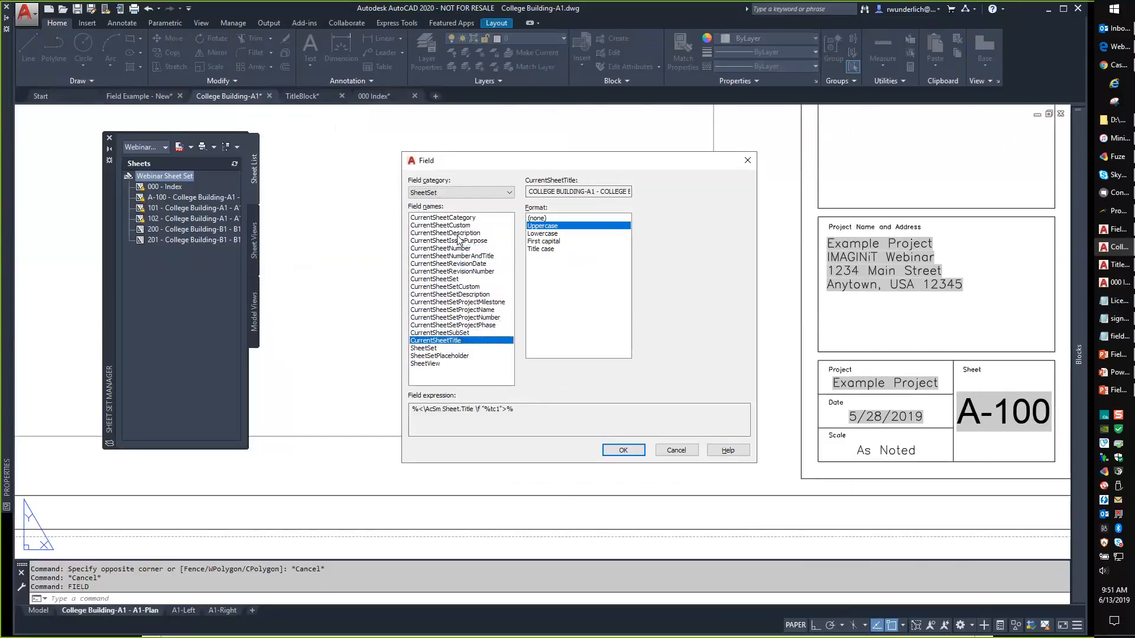
key(Escape)
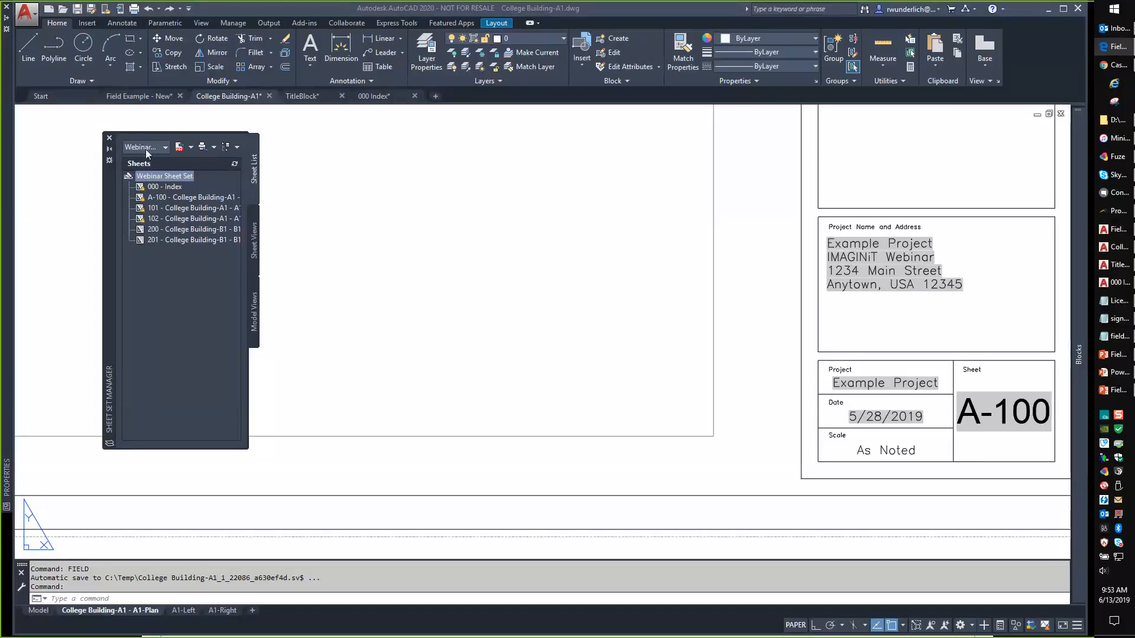
Add a custom property named Total Sheets to the Webinar Sheet Set.
right_click(163, 177)
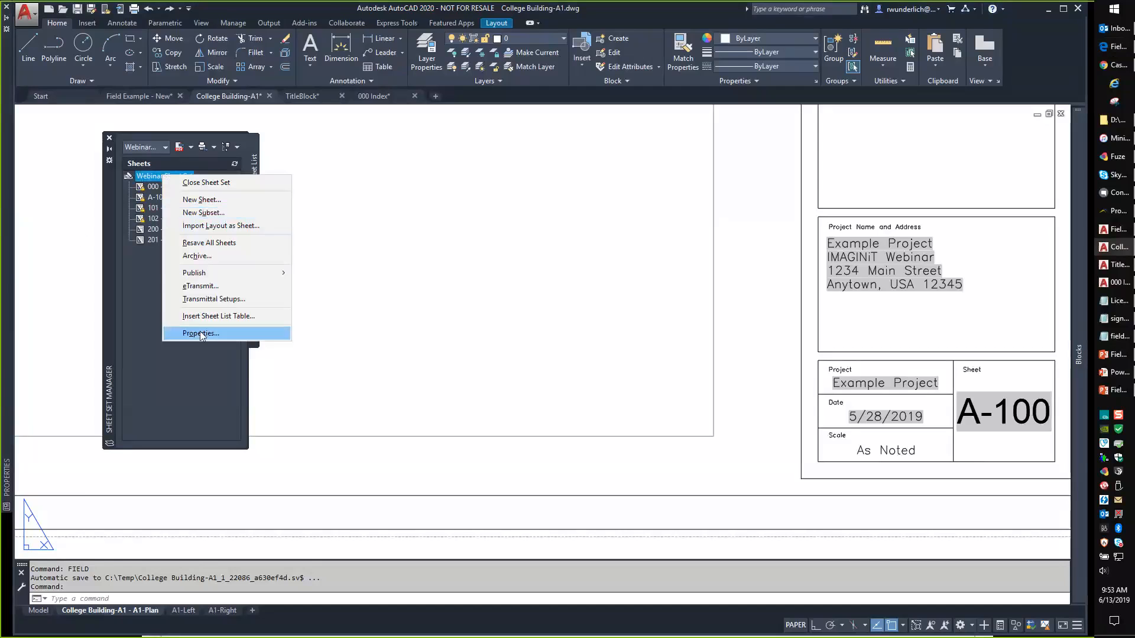
click(201, 333)
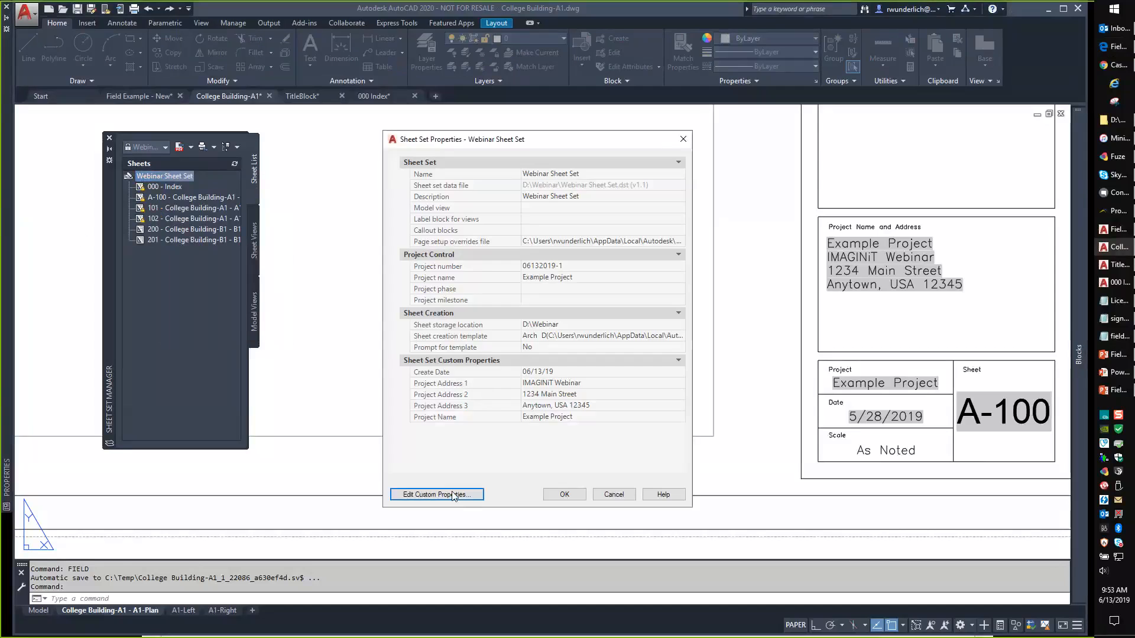
click(453, 495)
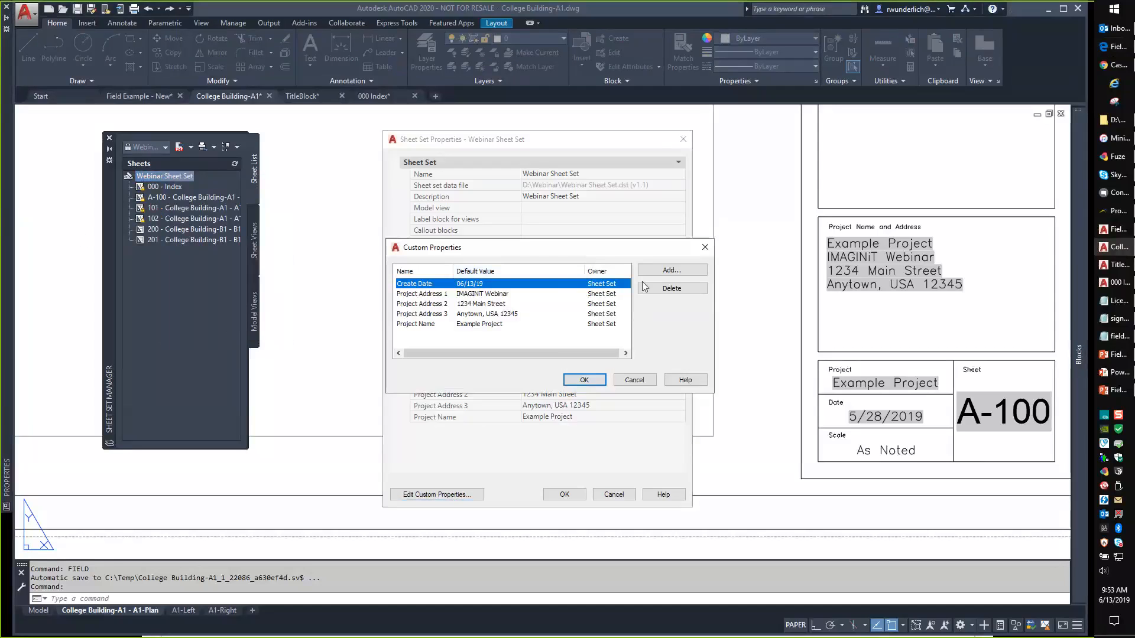
click(672, 270)
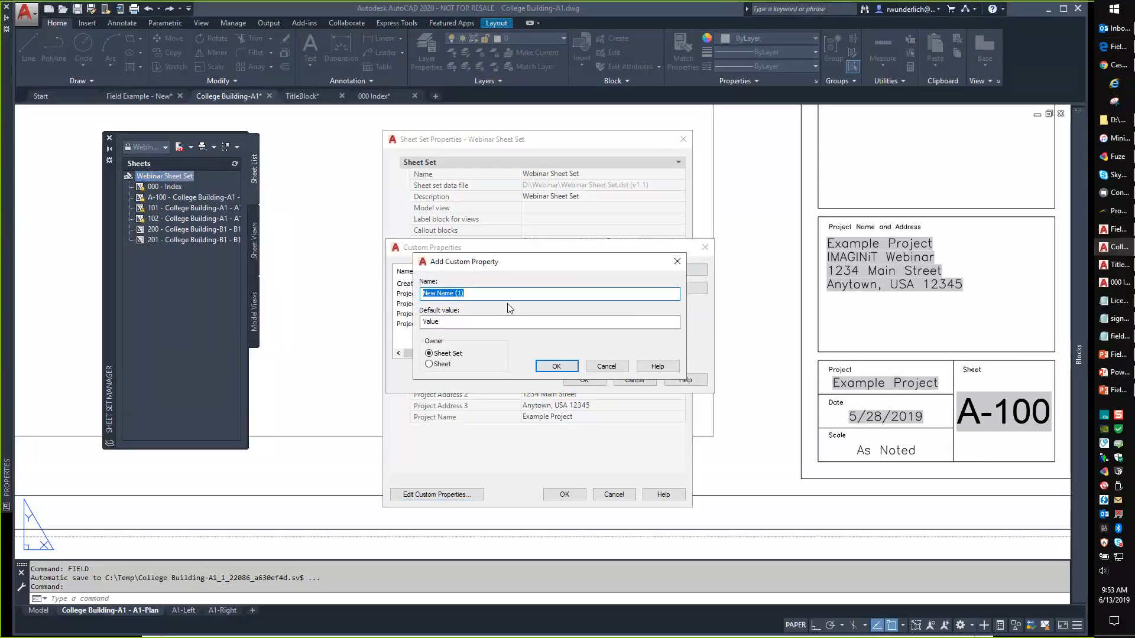
text(Total Sheets)
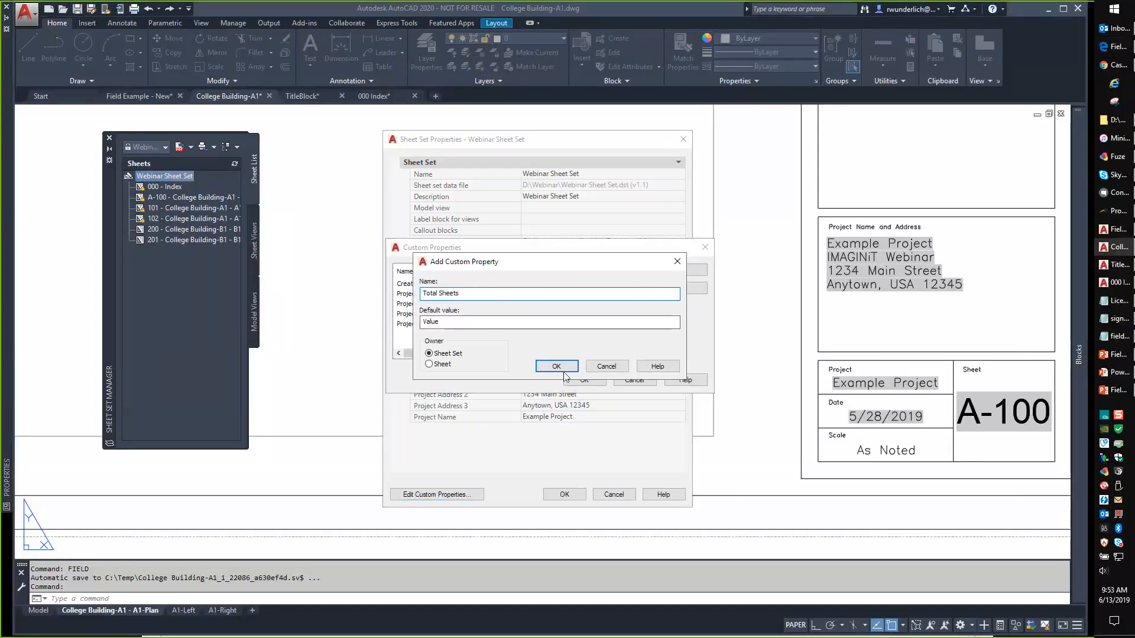
click(556, 365)
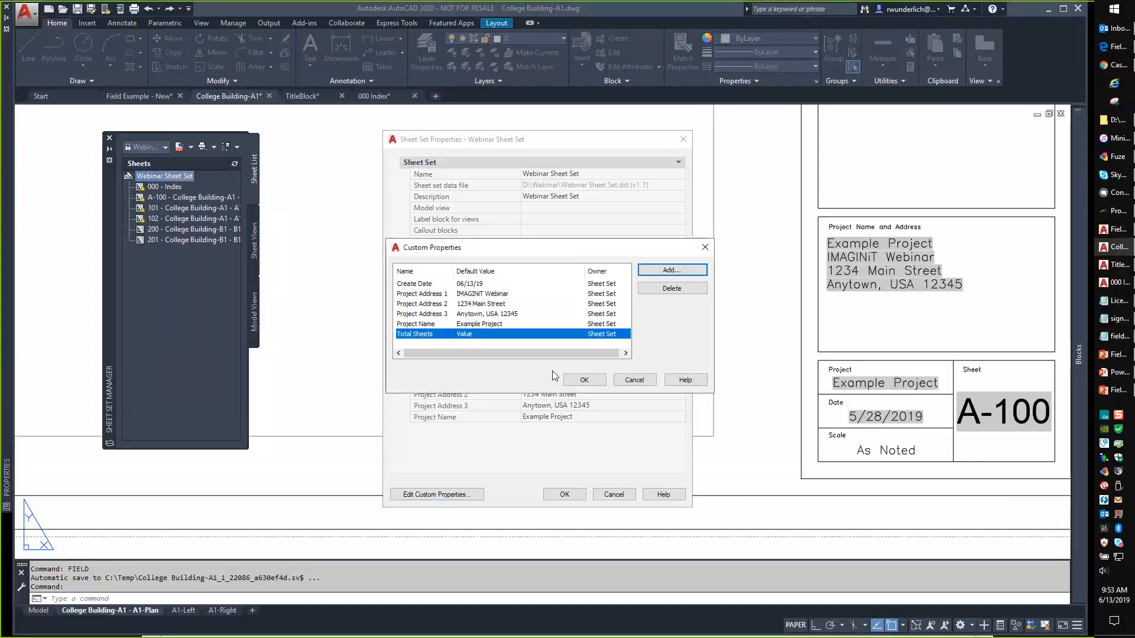
click(584, 380)
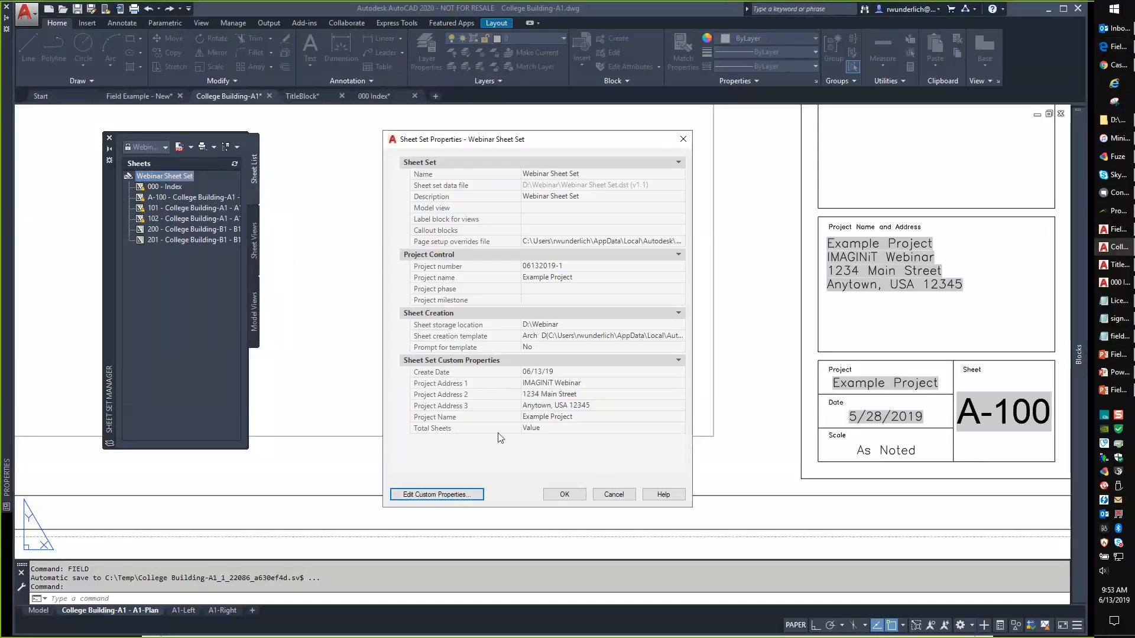
Set the Total Sheets value to 6 and apply the sheet set properties.
click(565, 428)
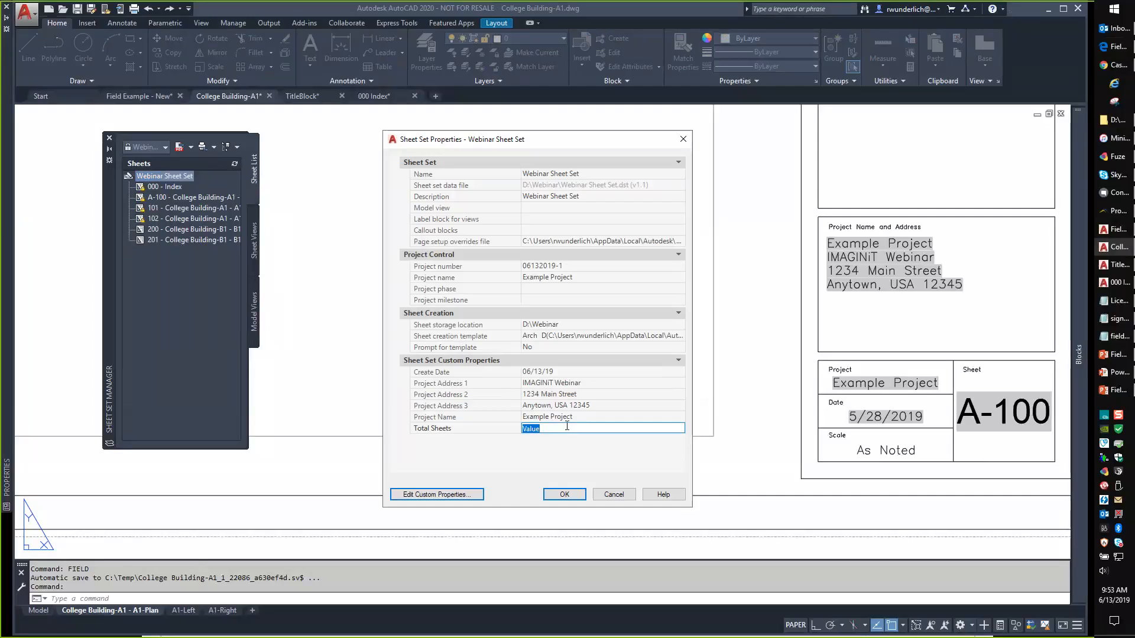
text(6)
click(563, 493)
middle_drag(731, 335, 473, 255)
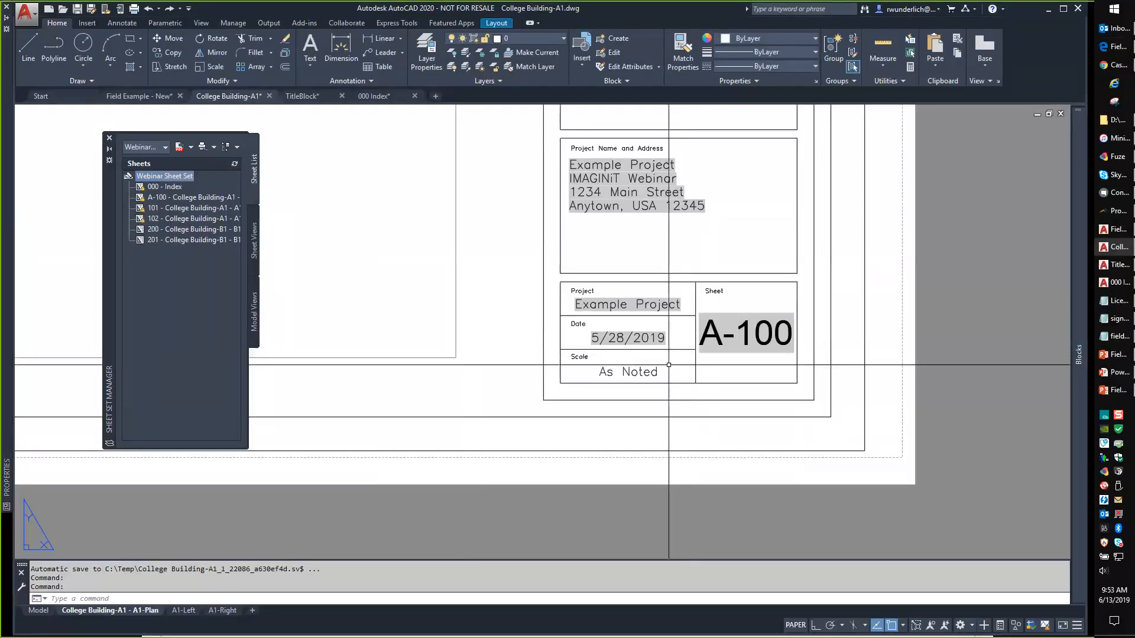
Insert a sheet set custom property field for Total Sheets and place it below A-100.
text(FIe)
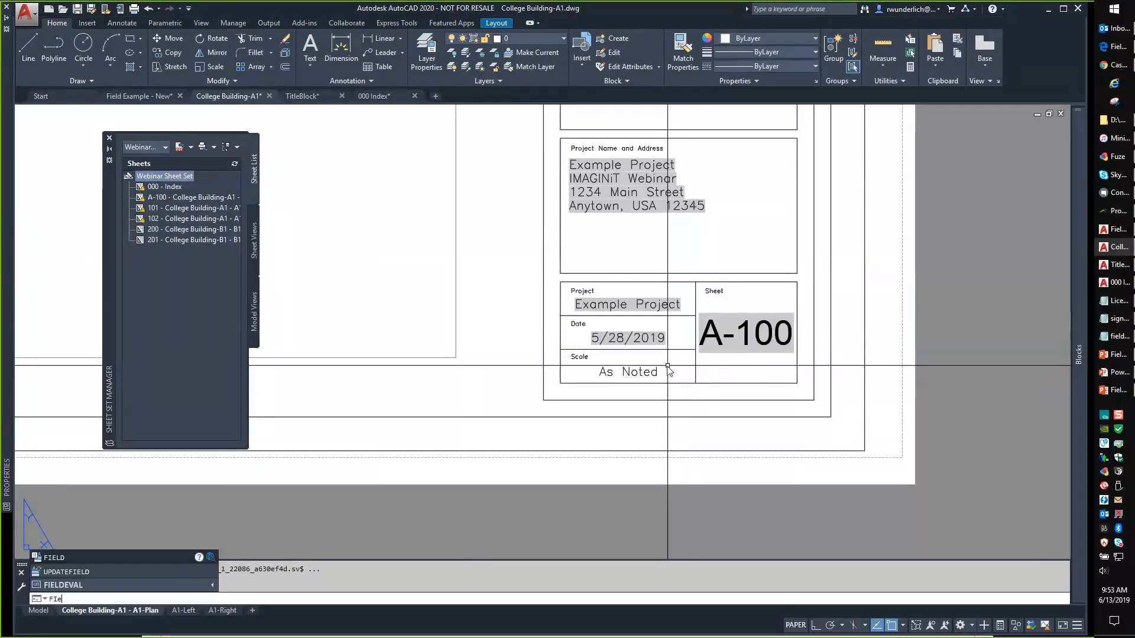
key(Return)
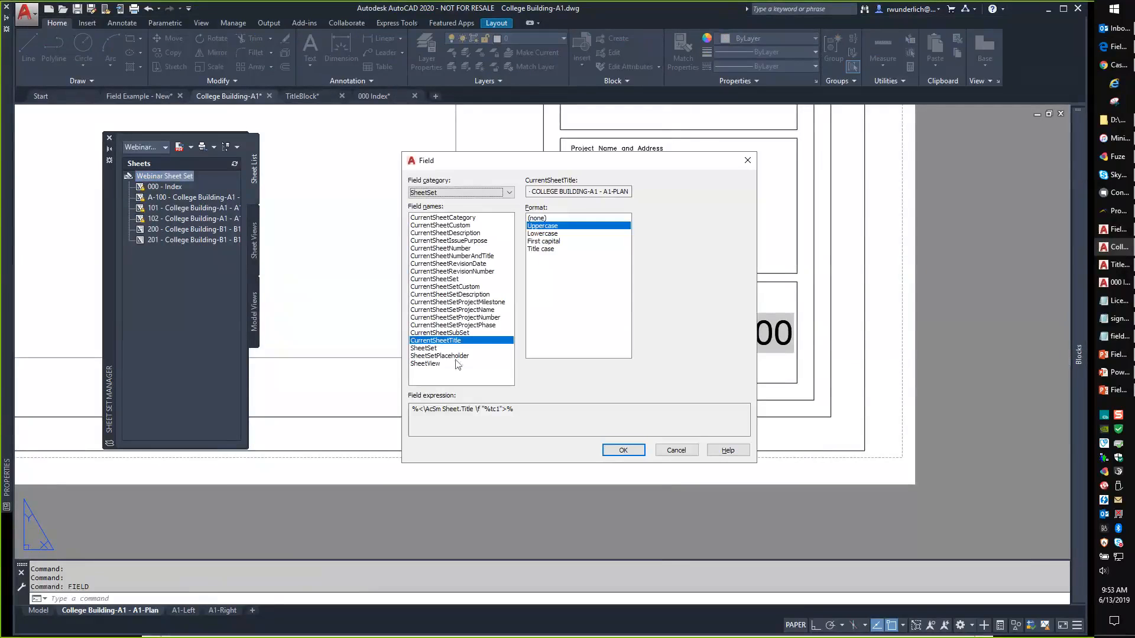
click(450, 287)
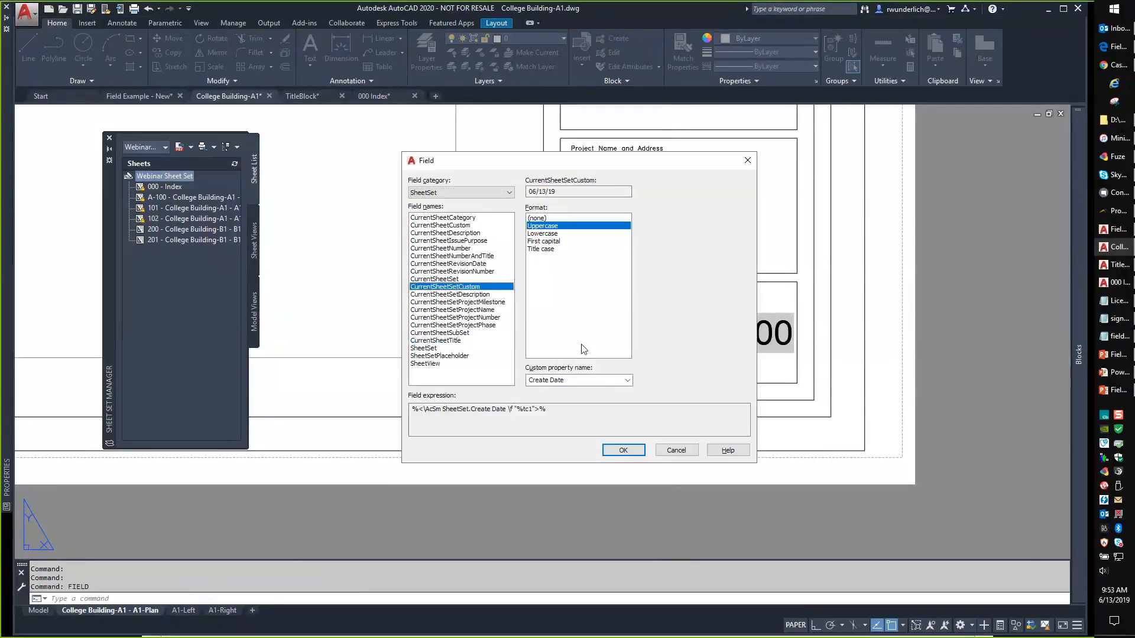
click(599, 383)
click(598, 415)
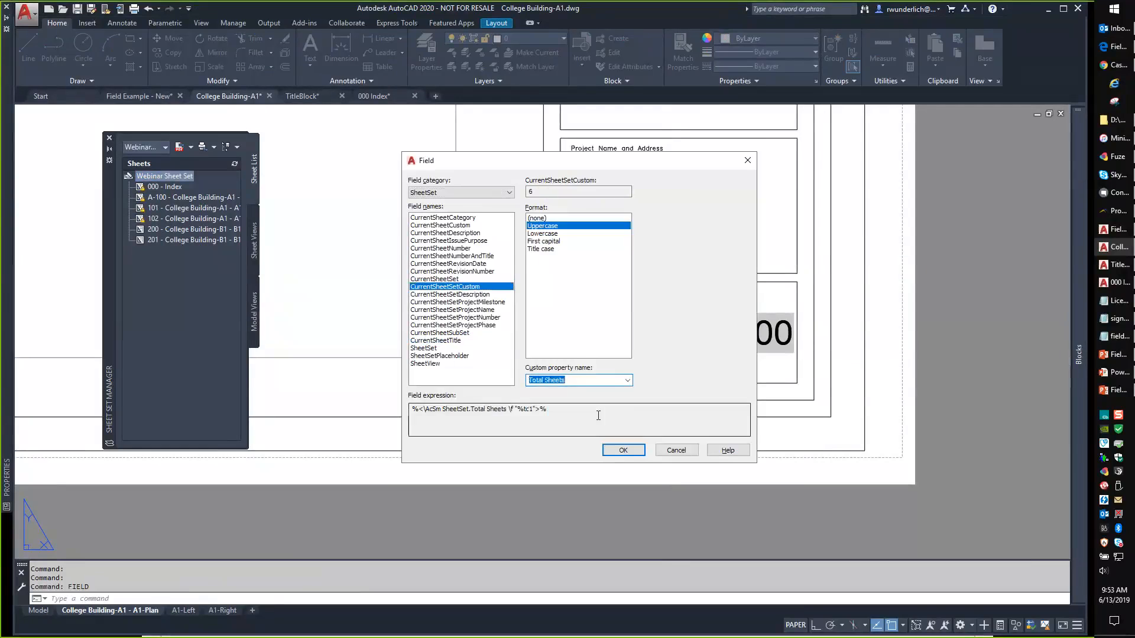
click(623, 449)
scroll(752, 390, up, 4)
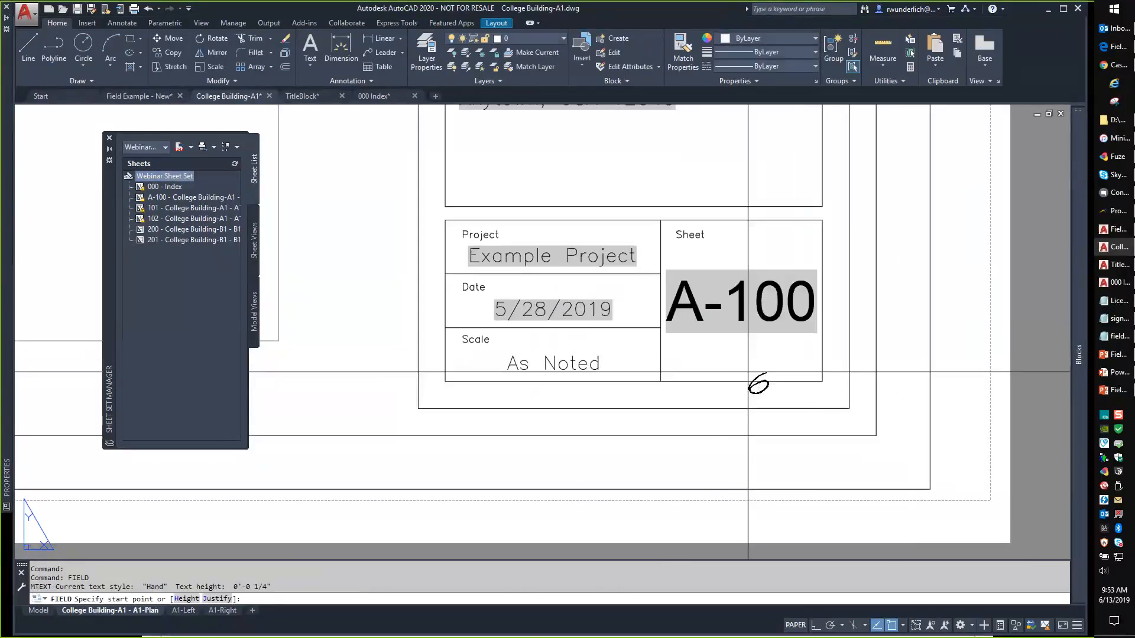
click(724, 350)
scroll(770, 385, up, 2)
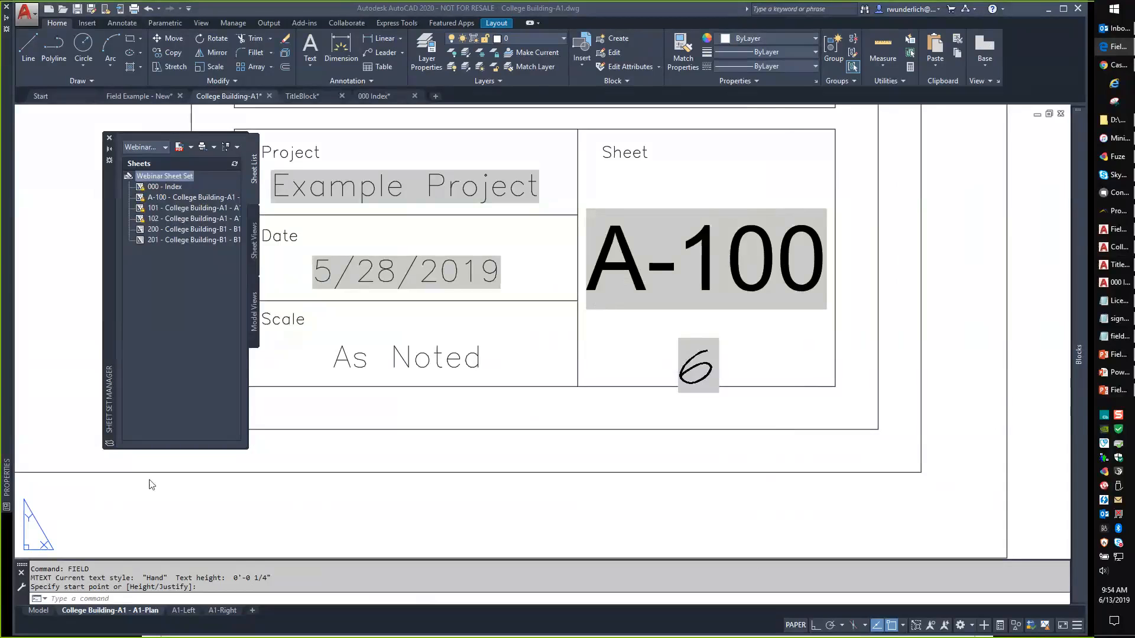
right_click(176, 179)
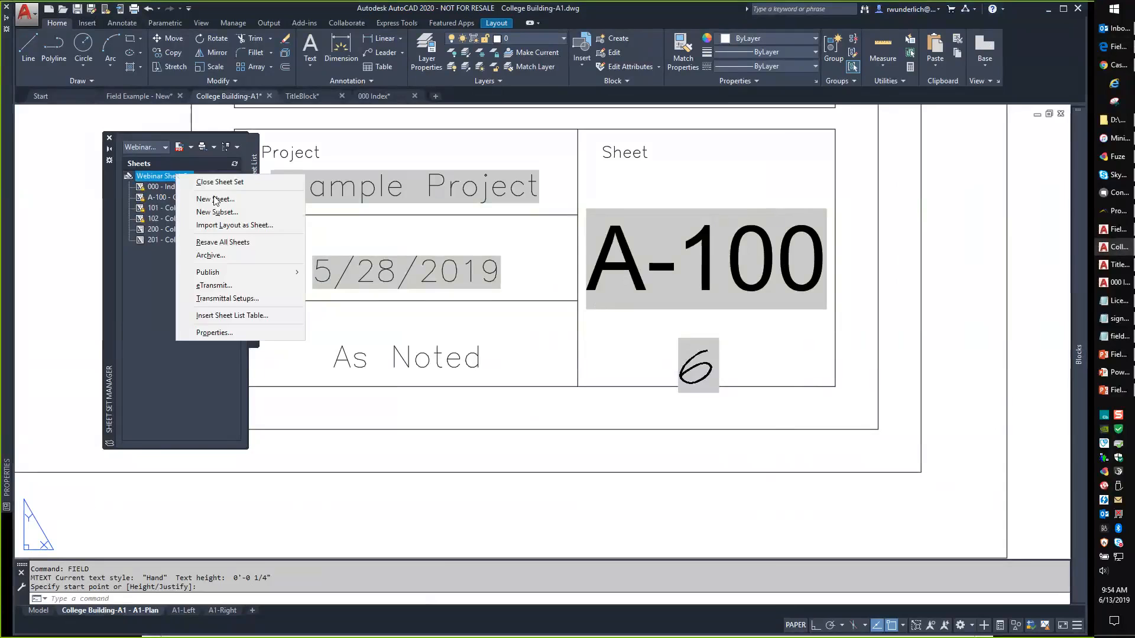
click(210, 334)
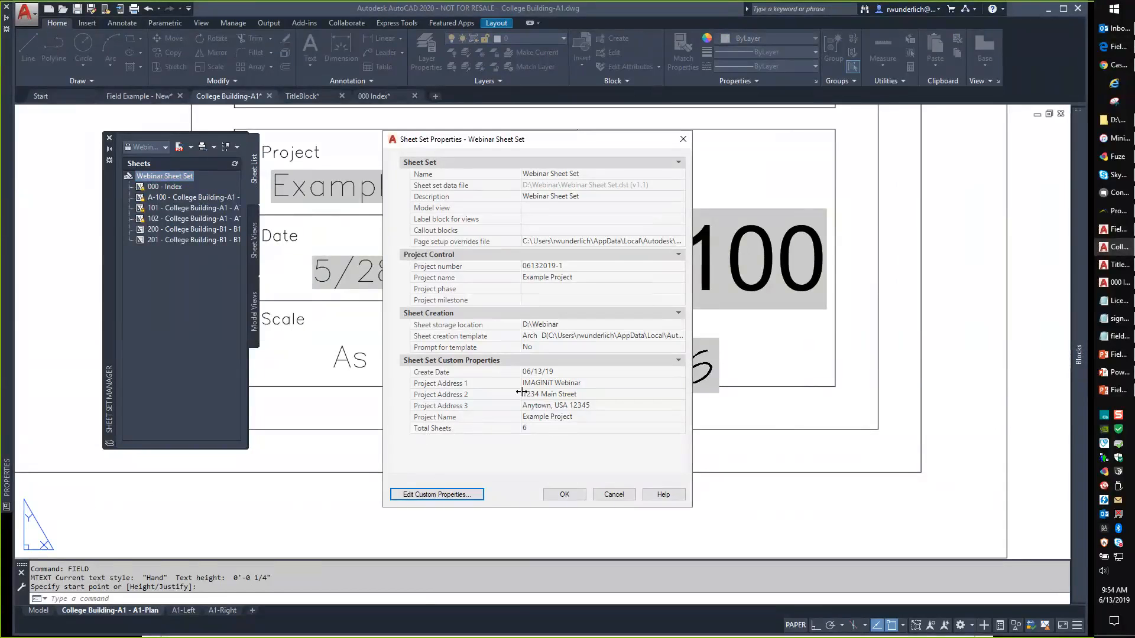
click(619, 496)
click(613, 494)
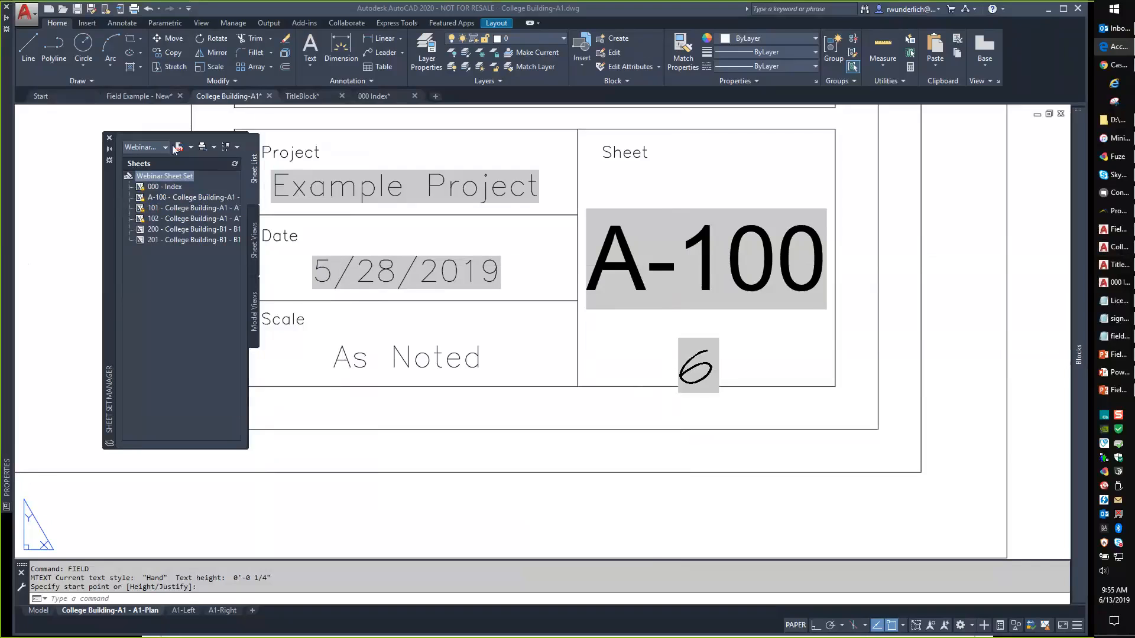
right_click(141, 177)
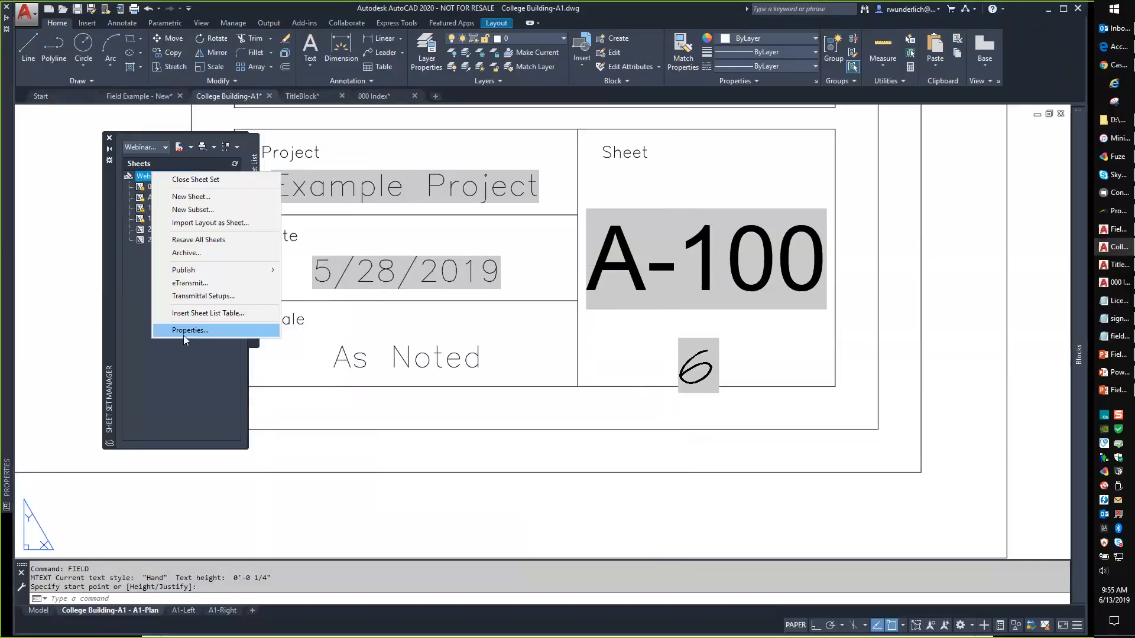
click(186, 332)
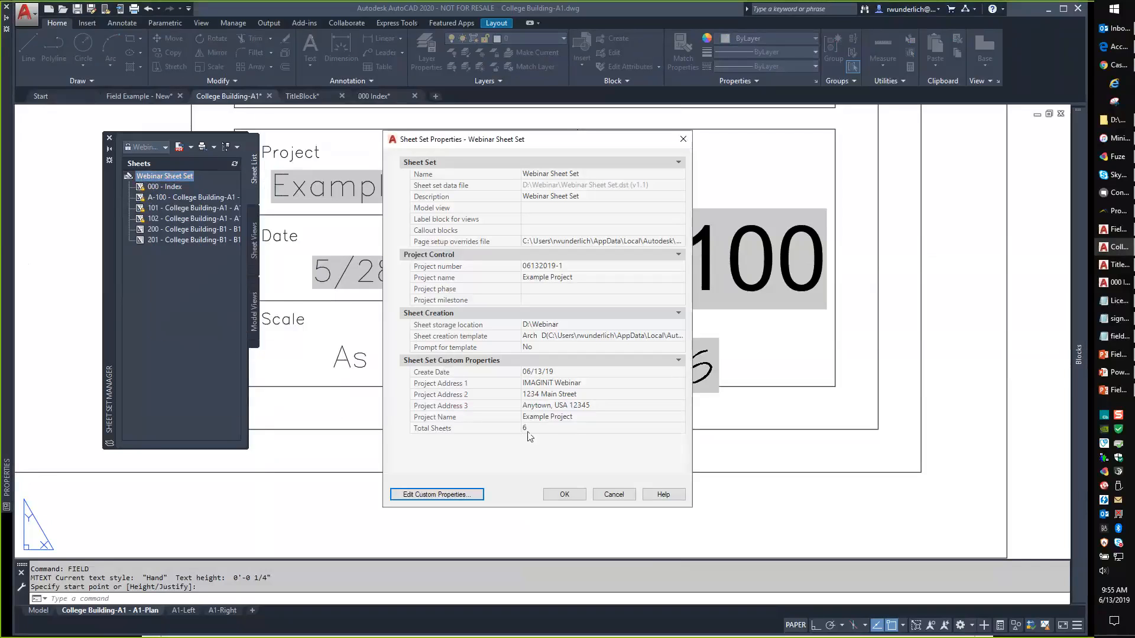
click(612, 496)
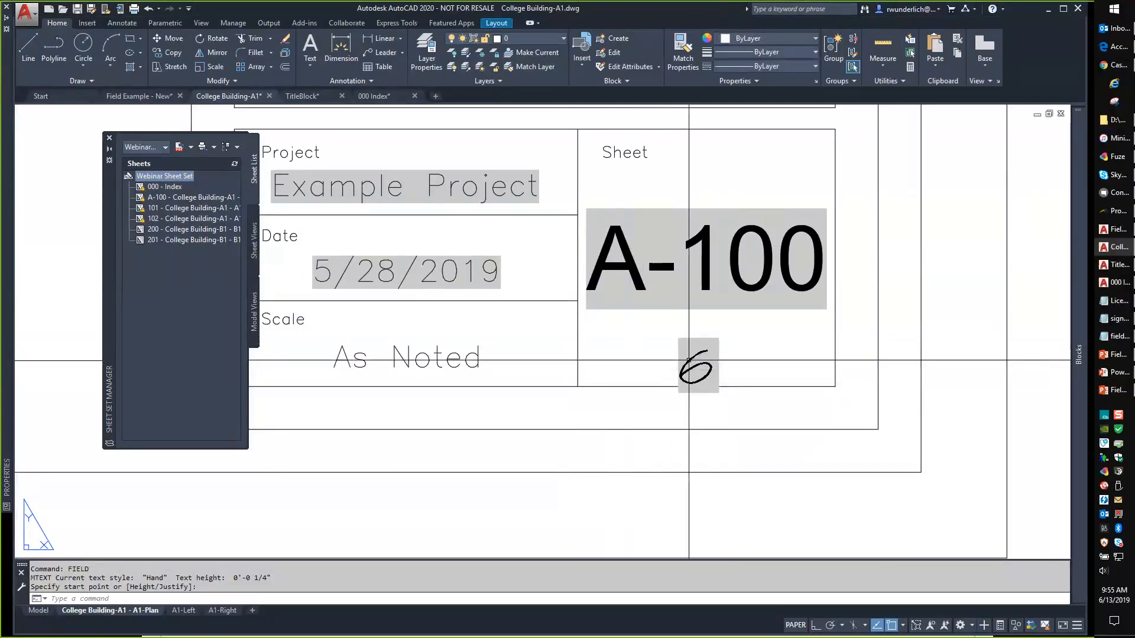
double_click(689, 360)
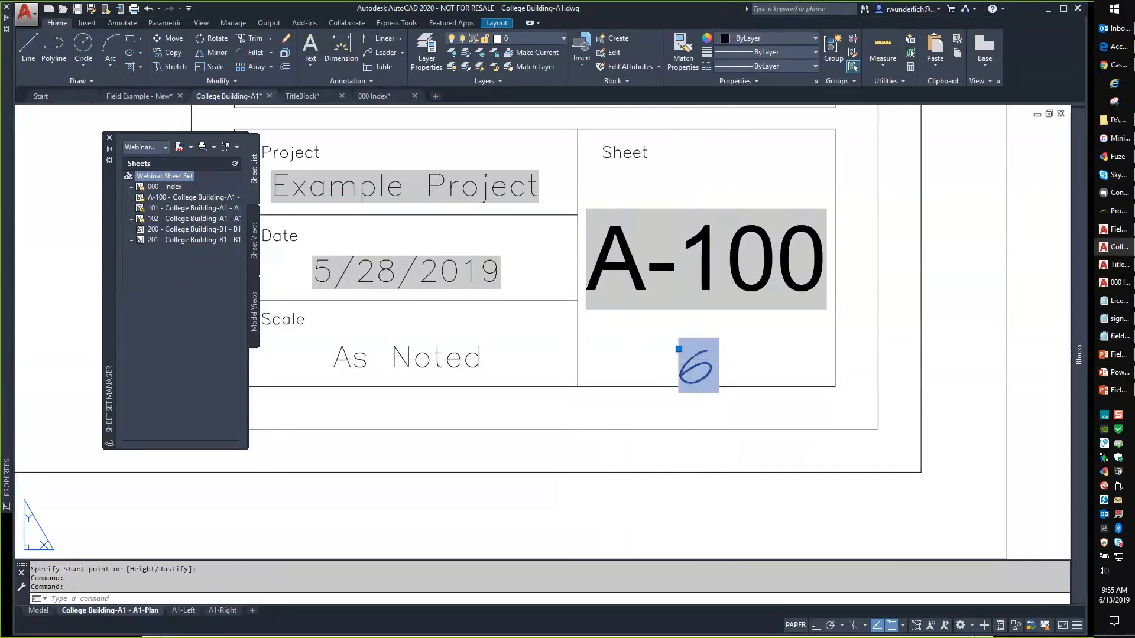
double_click(697, 373)
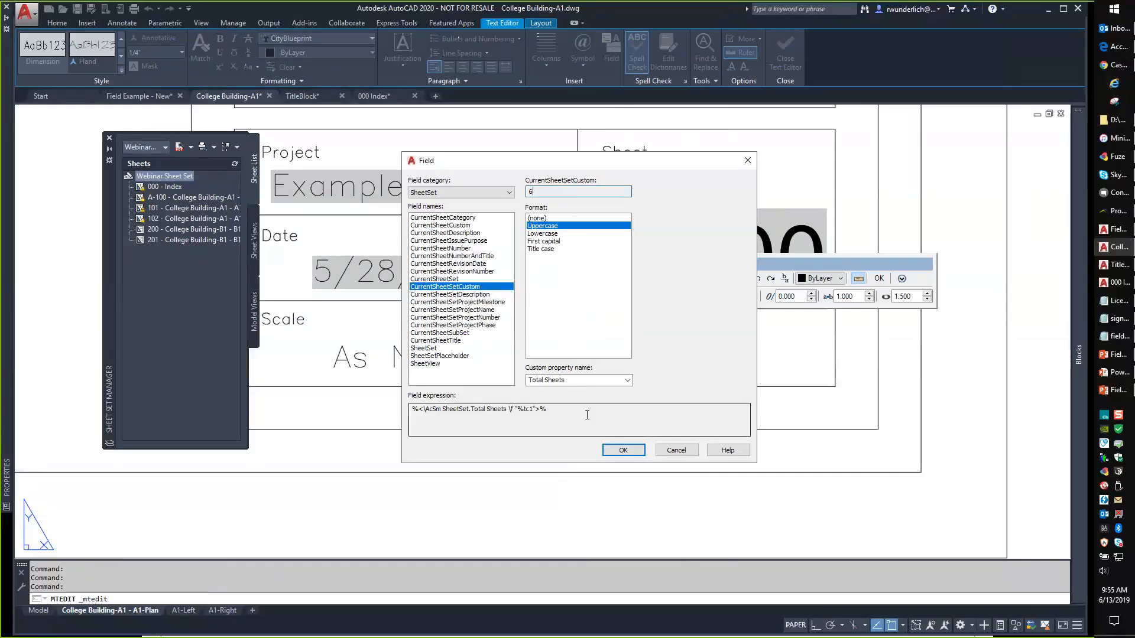
click(564, 413)
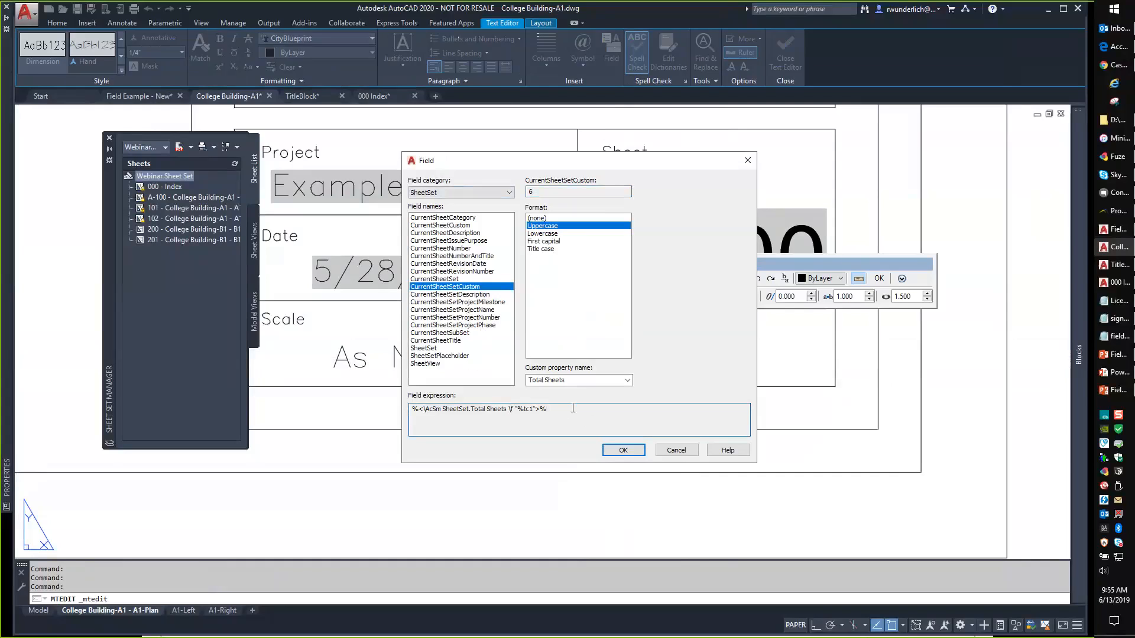
click(442, 248)
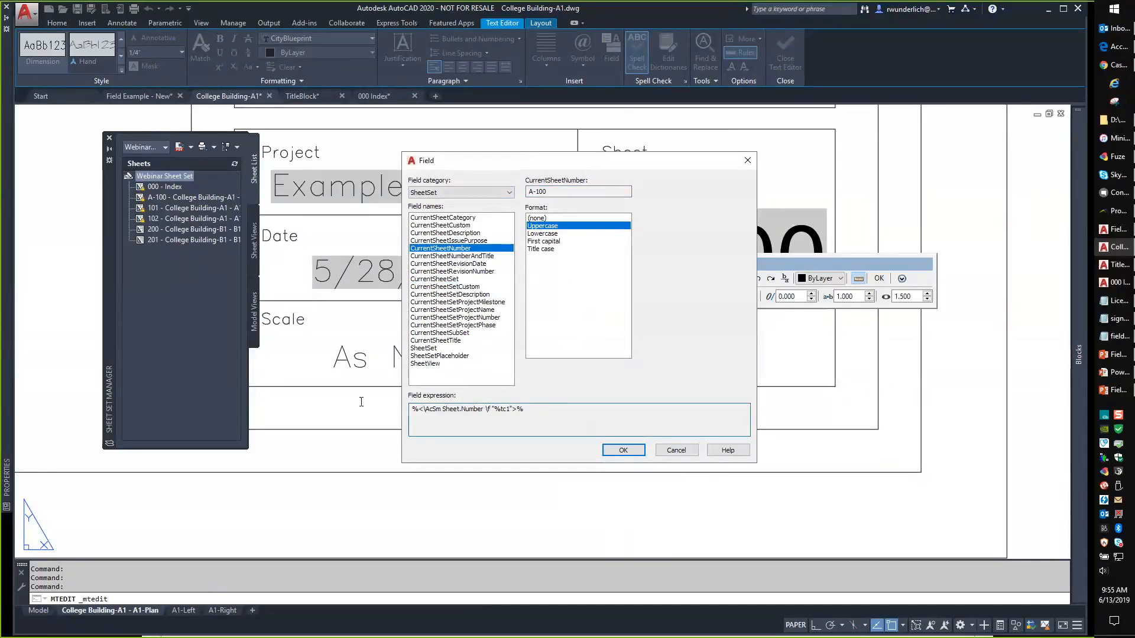
triple_click(417, 417)
click(676, 449)
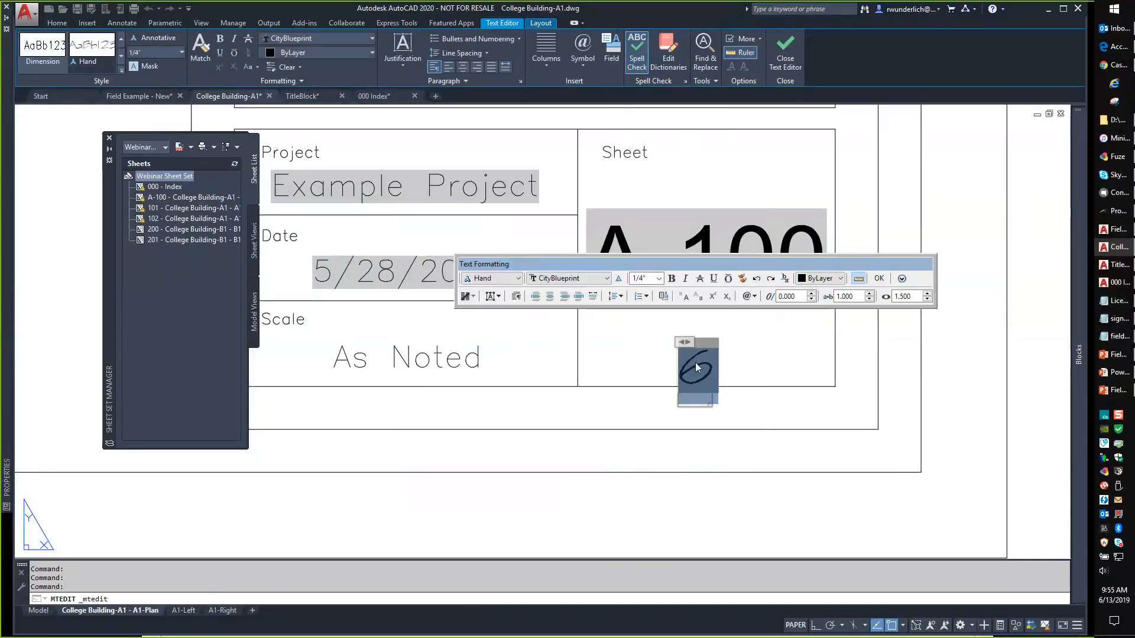
double_click(696, 368)
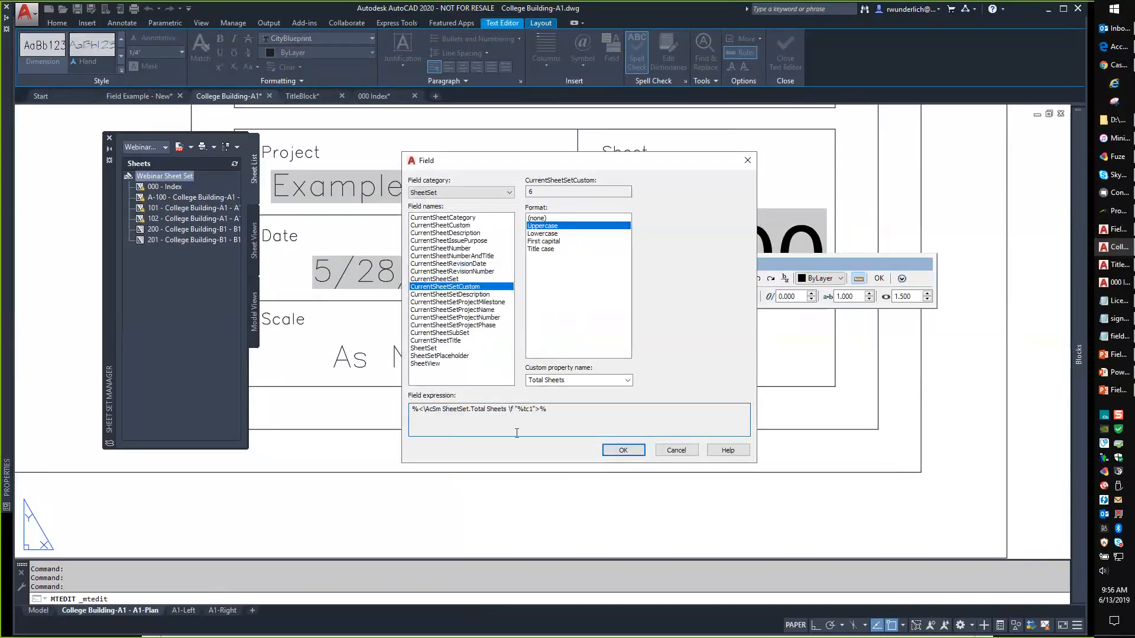
click(559, 379)
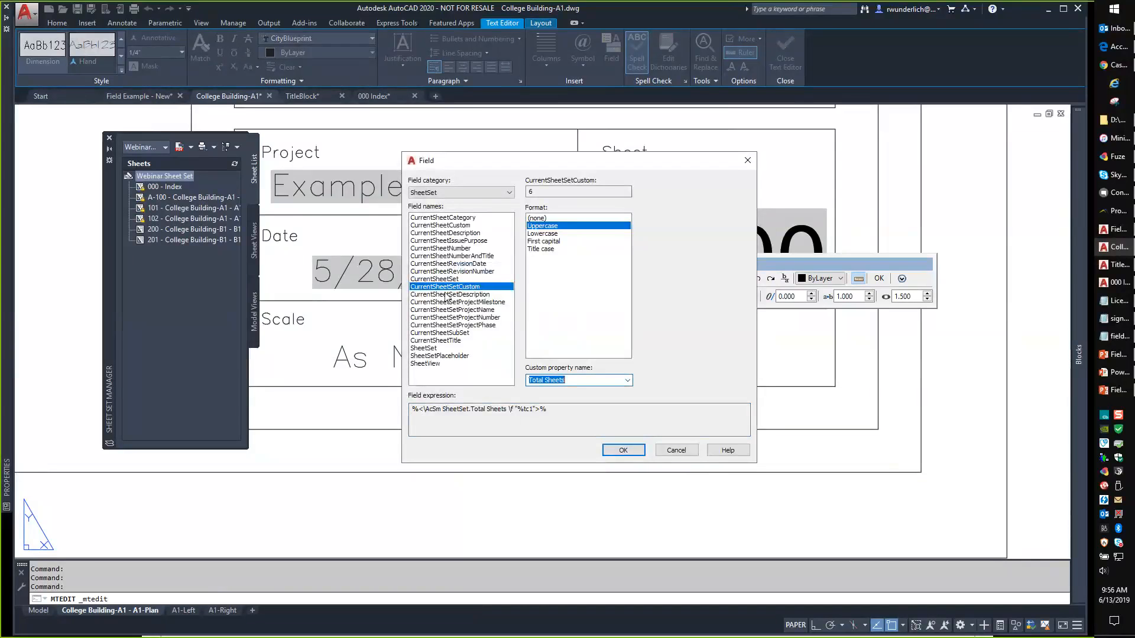
click(529, 412)
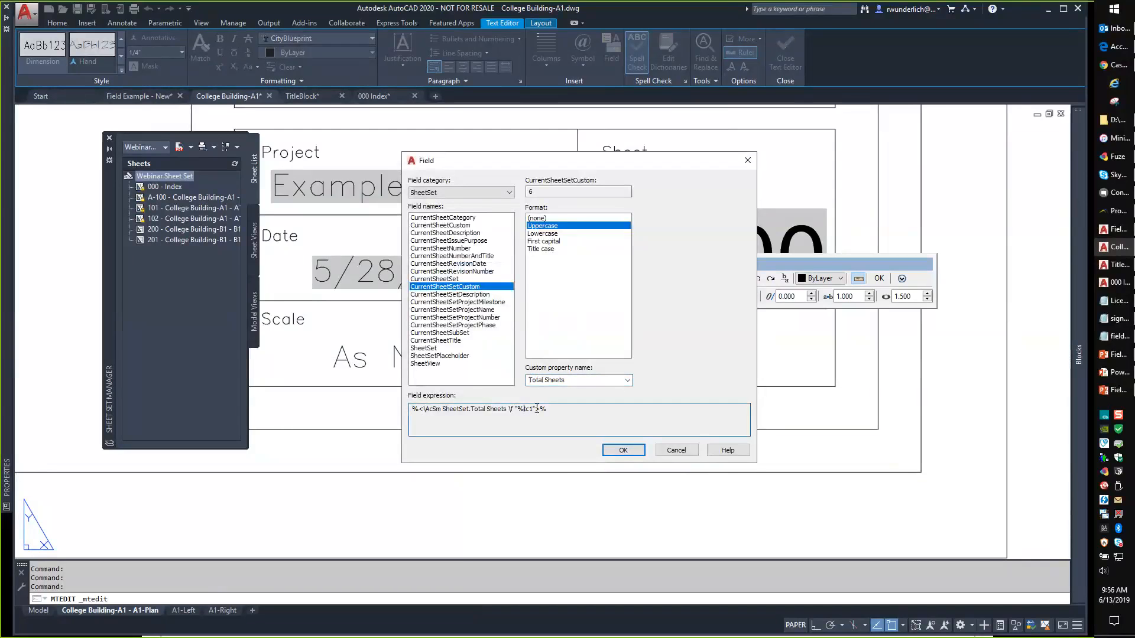
drag(535, 409, 427, 409)
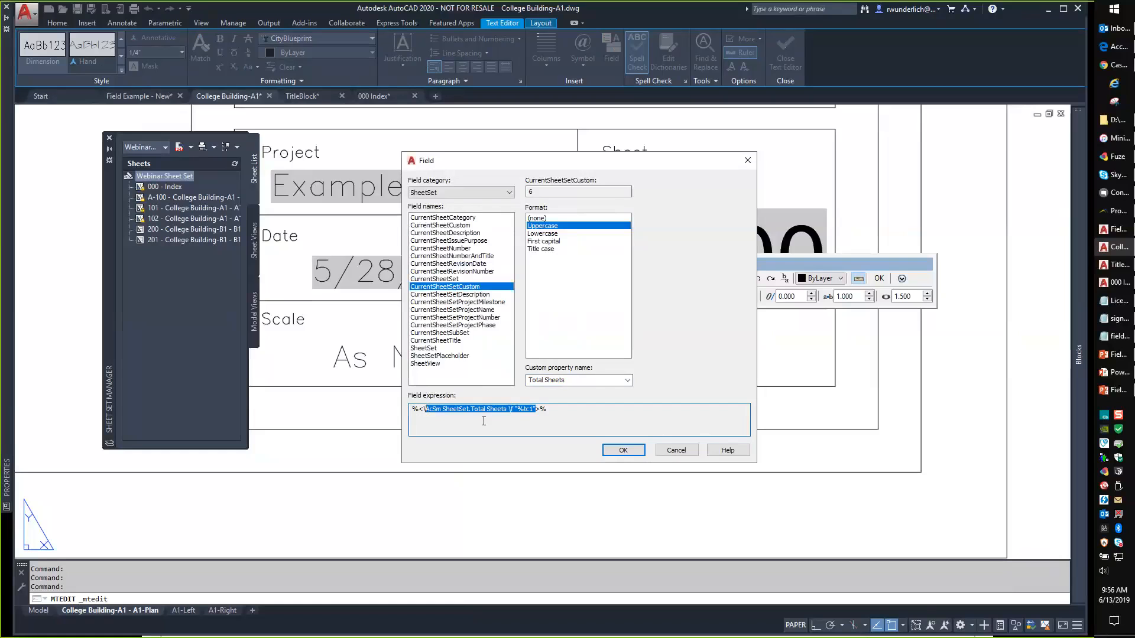
click(539, 414)
right_click(565, 415)
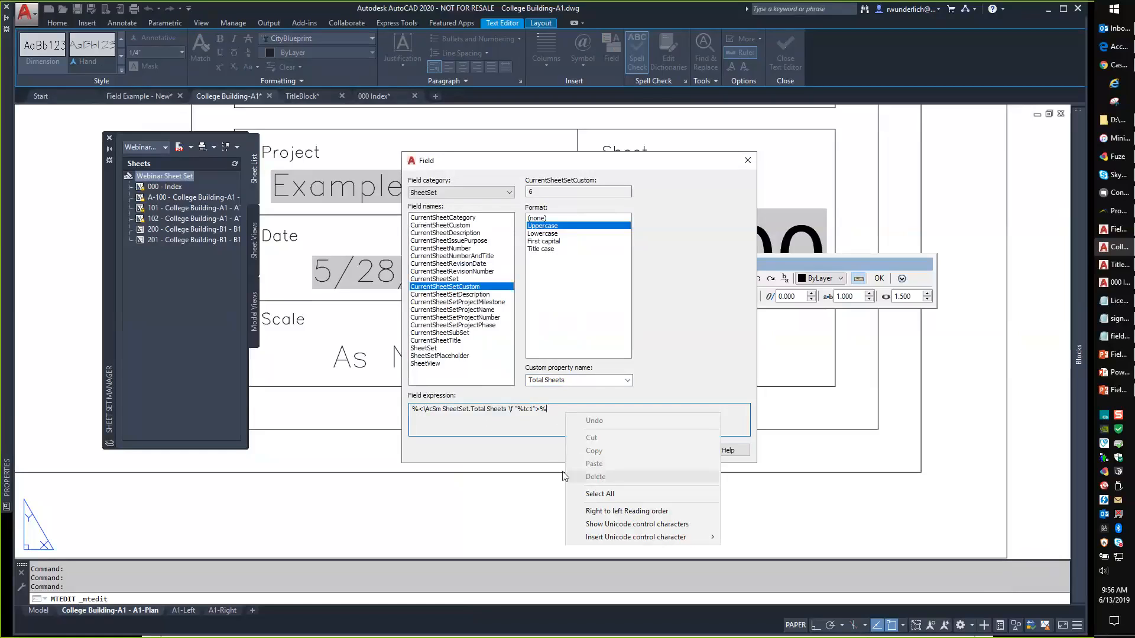
click(548, 445)
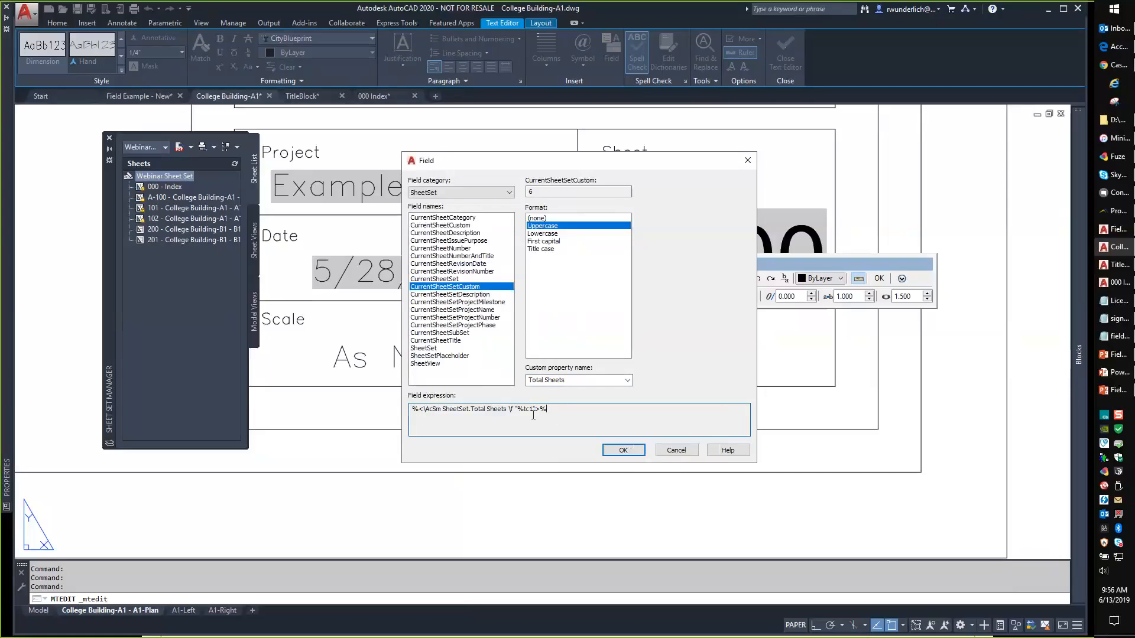
key(Return)
click(565, 415)
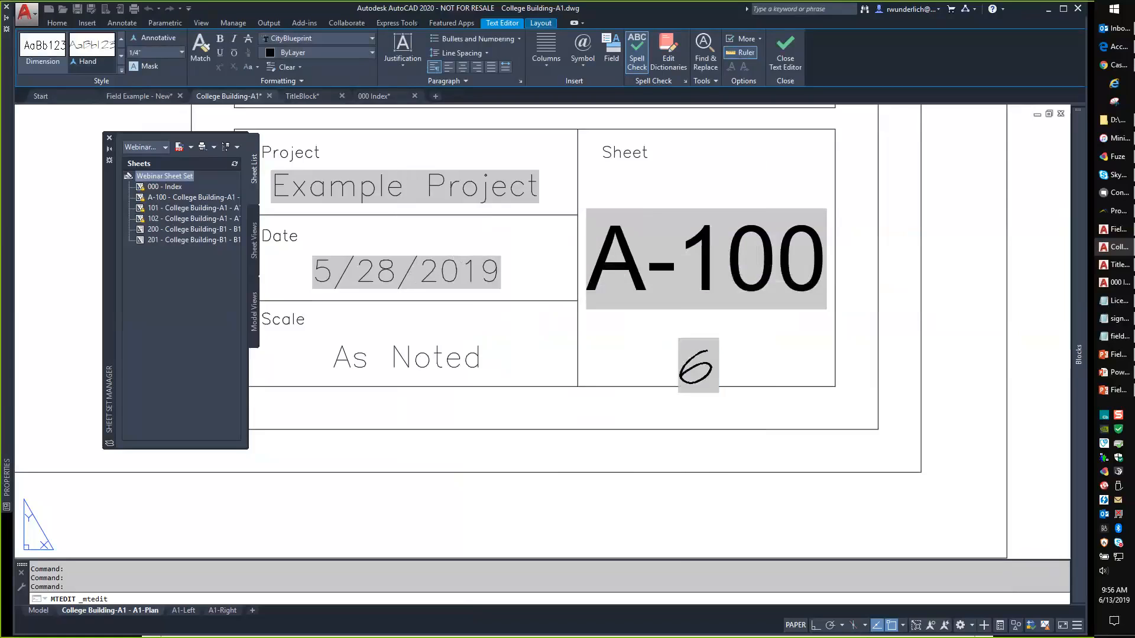
click(684, 357)
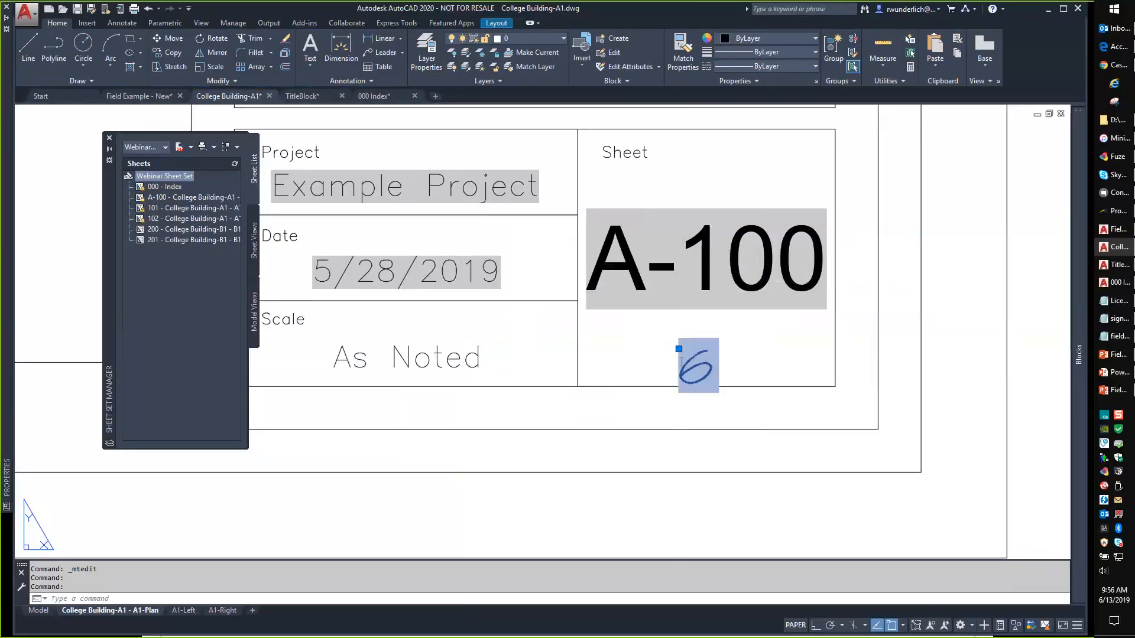
Edit the 6 field text to read 'Sheet A-100 of 6' with a CurrentSheetNumber field.
double_click(680, 362)
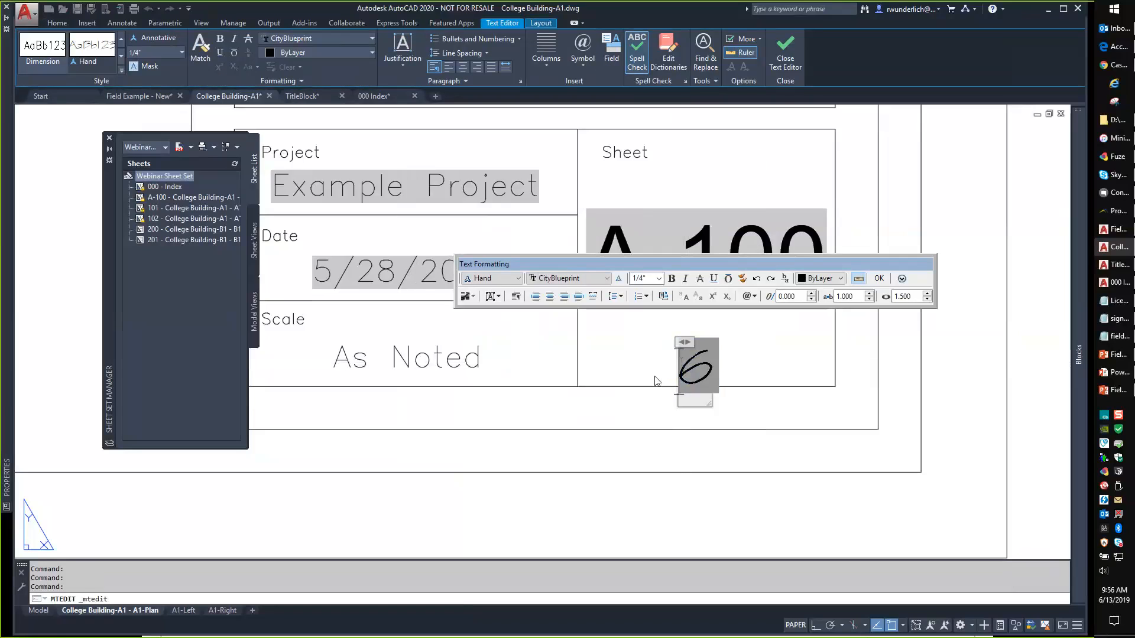
text(5heet)
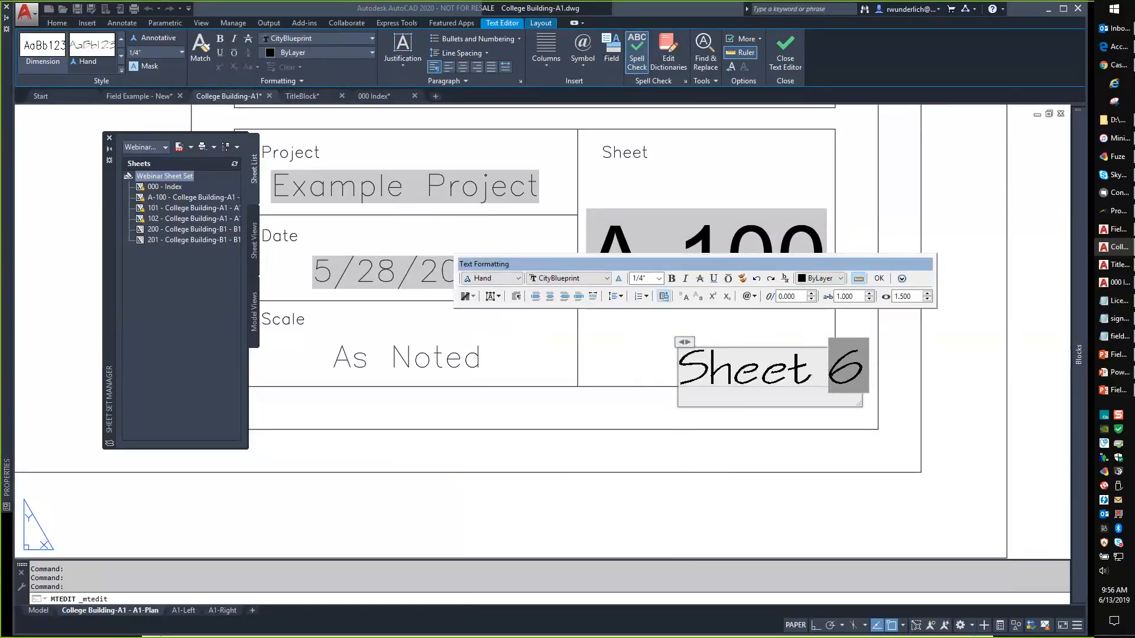
click(662, 296)
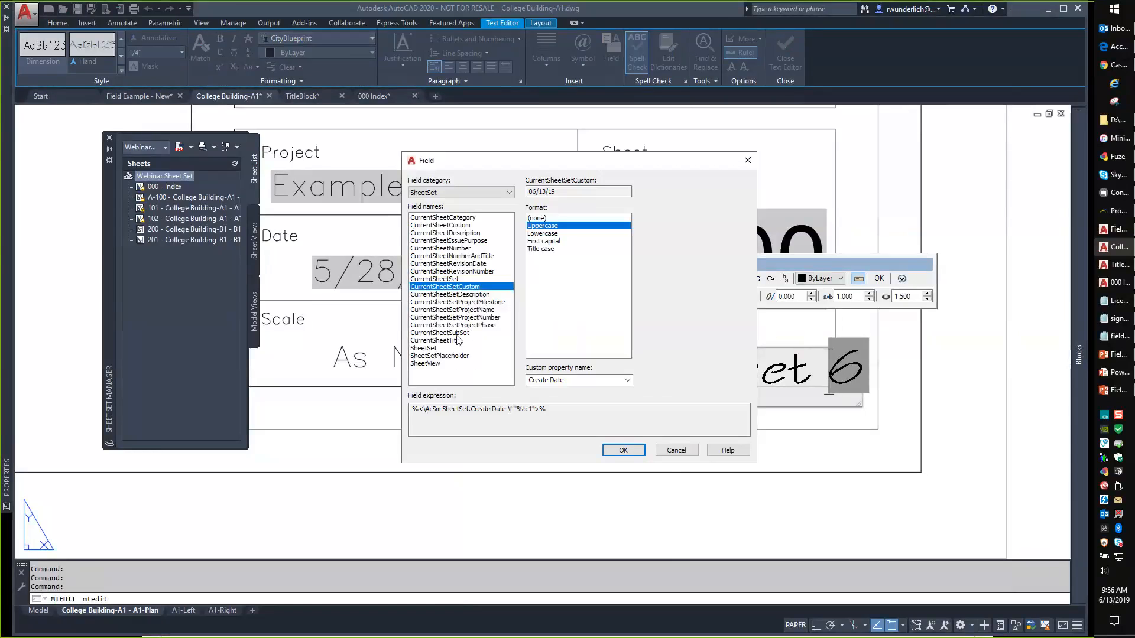
click(461, 249)
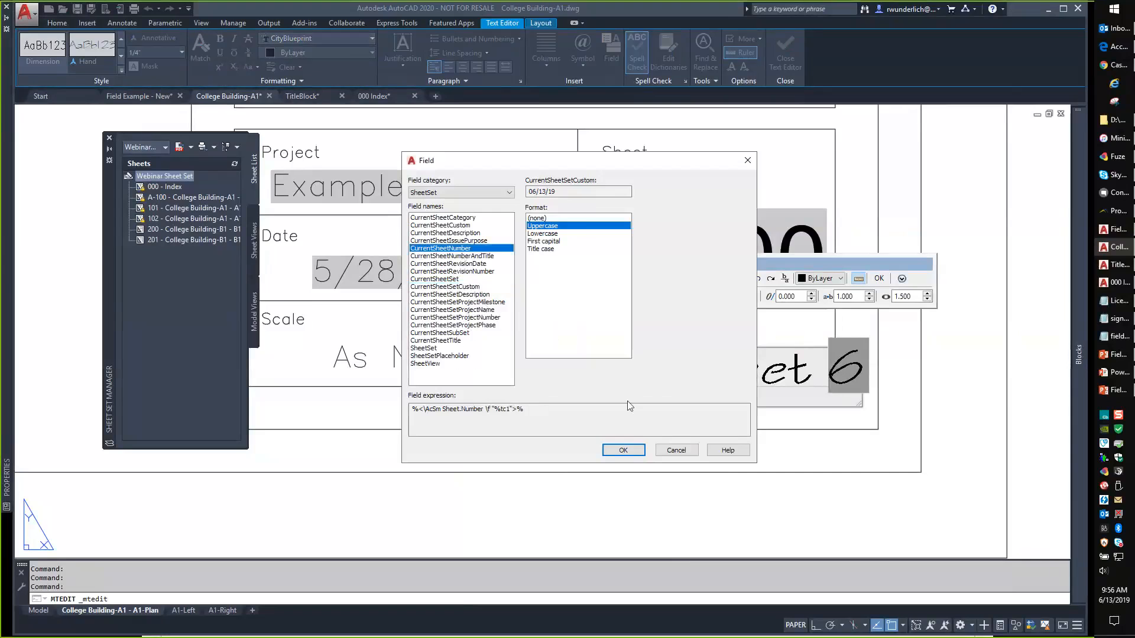
click(624, 450)
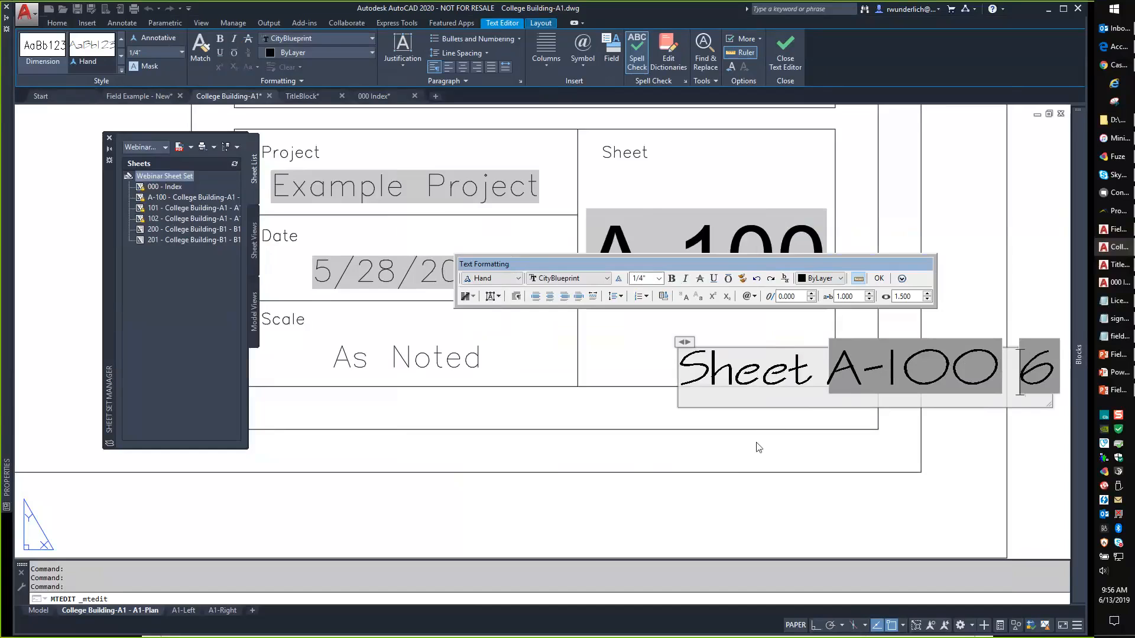
text(of)
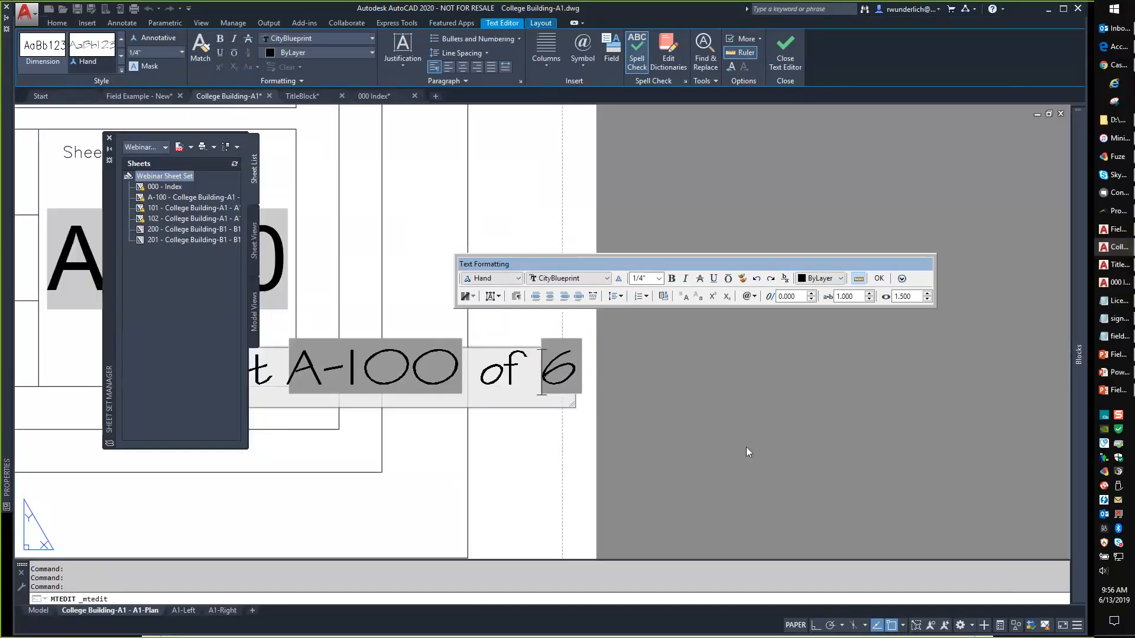
click(879, 279)
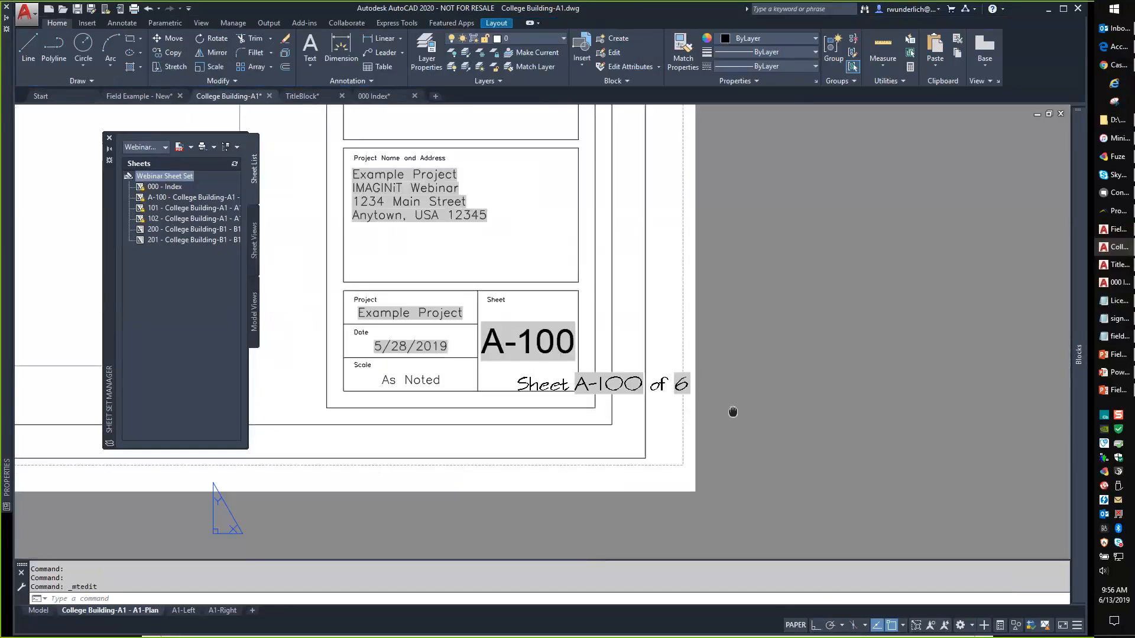
Renumber sheet A-100 to 1 in the Sheet Set Manager.
scroll(671, 405, up, 4)
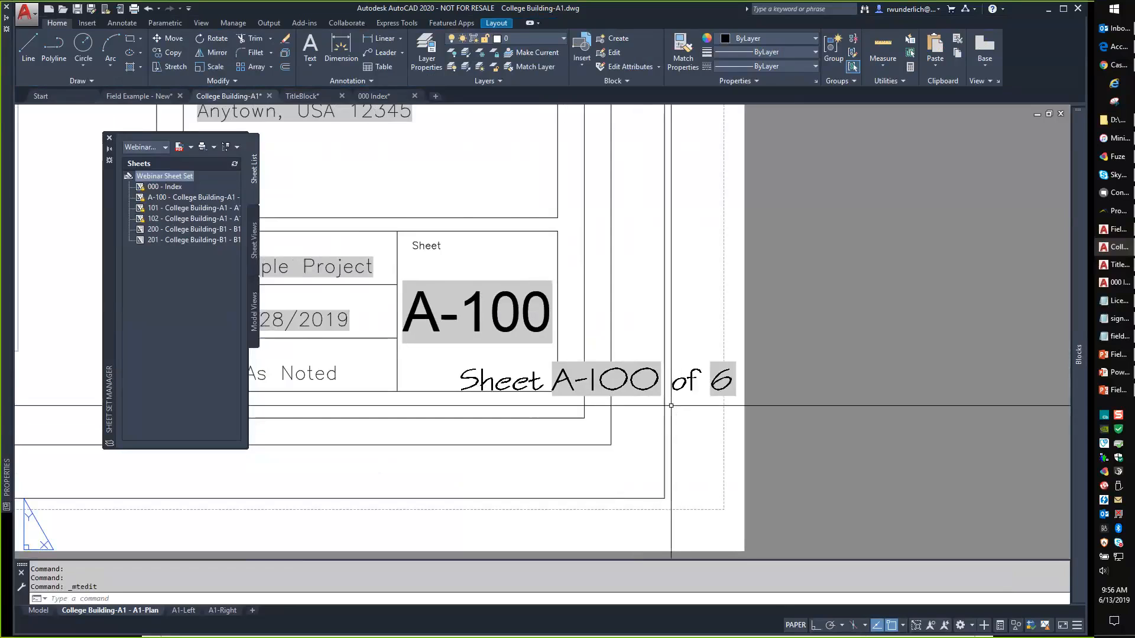
click(174, 200)
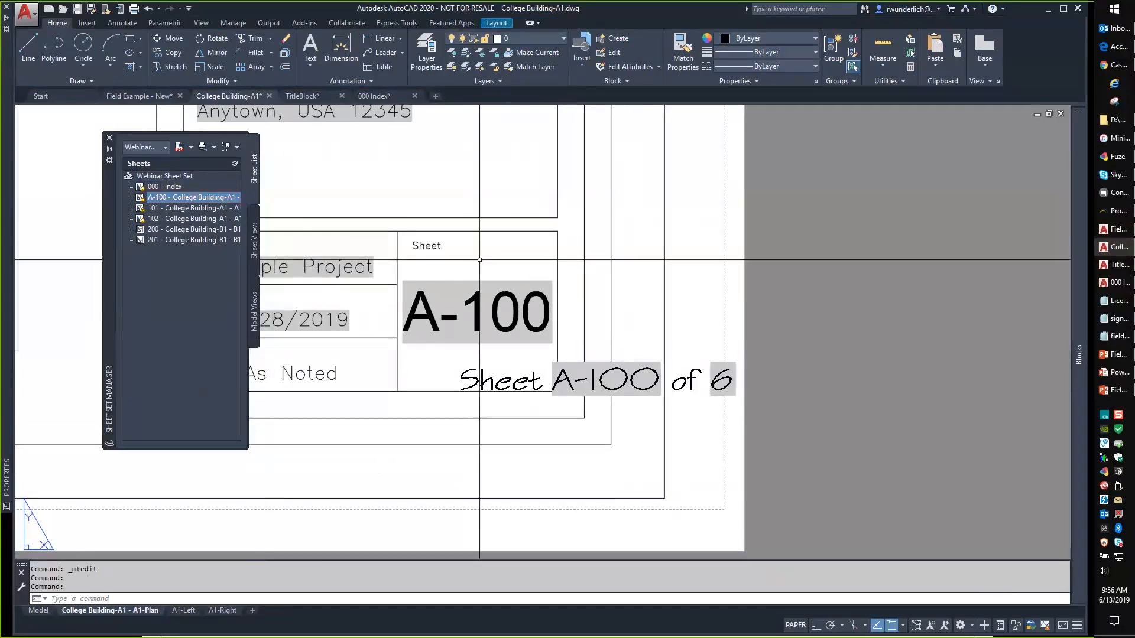
right_click(174, 201)
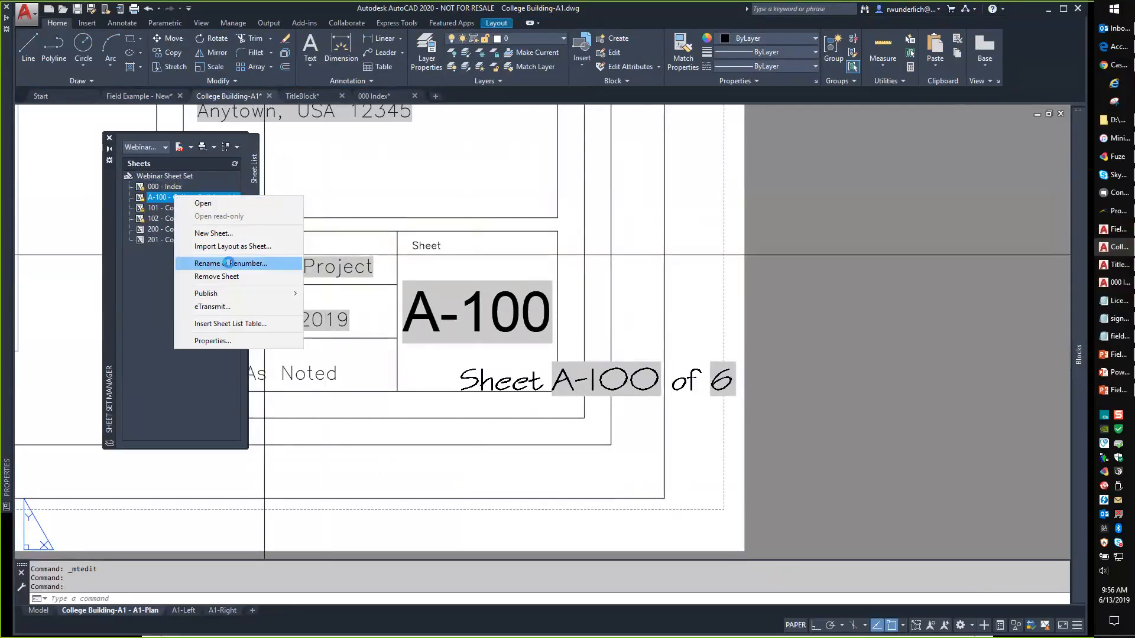
click(228, 263)
text(1)
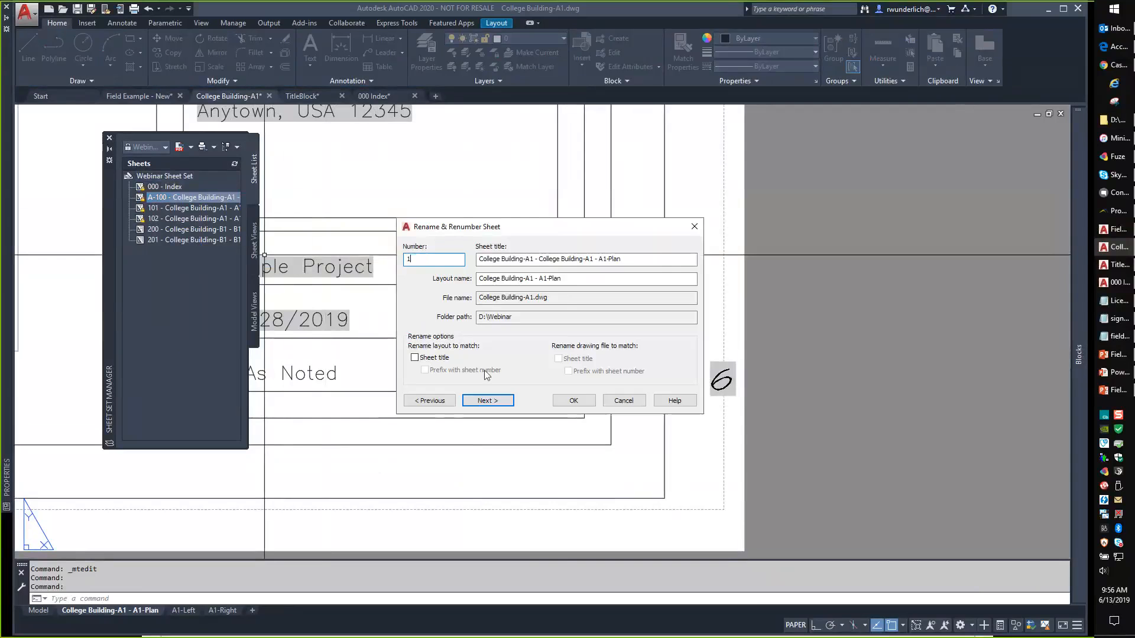
click(574, 401)
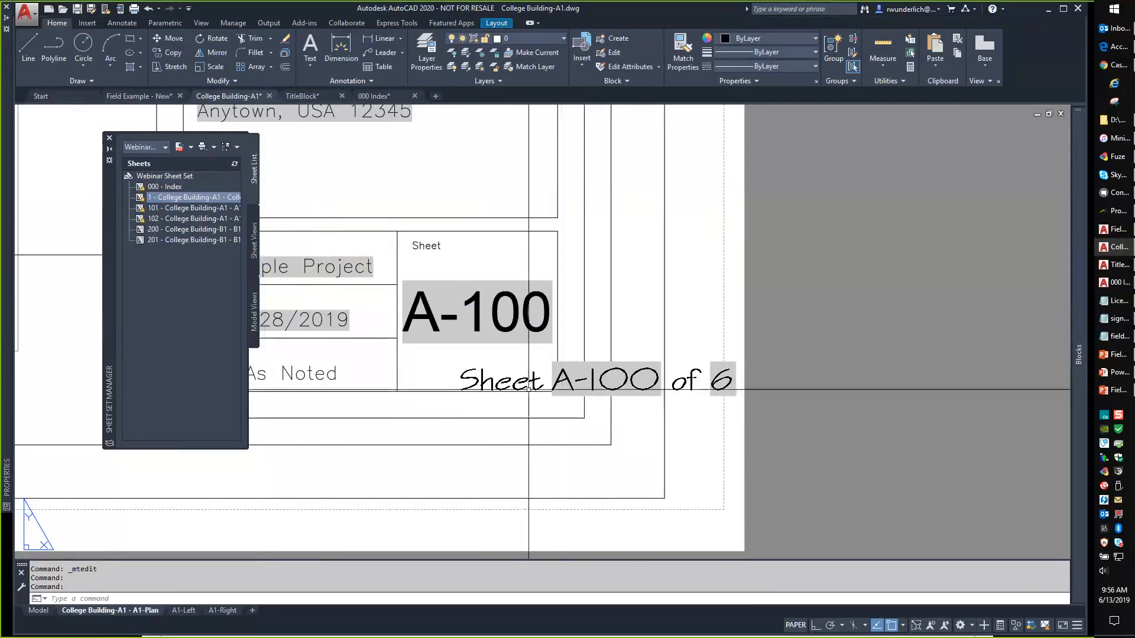
Regenerate with RE and select the updated 'Sheet 1 of 6' text.
text(RE)
key(Return)
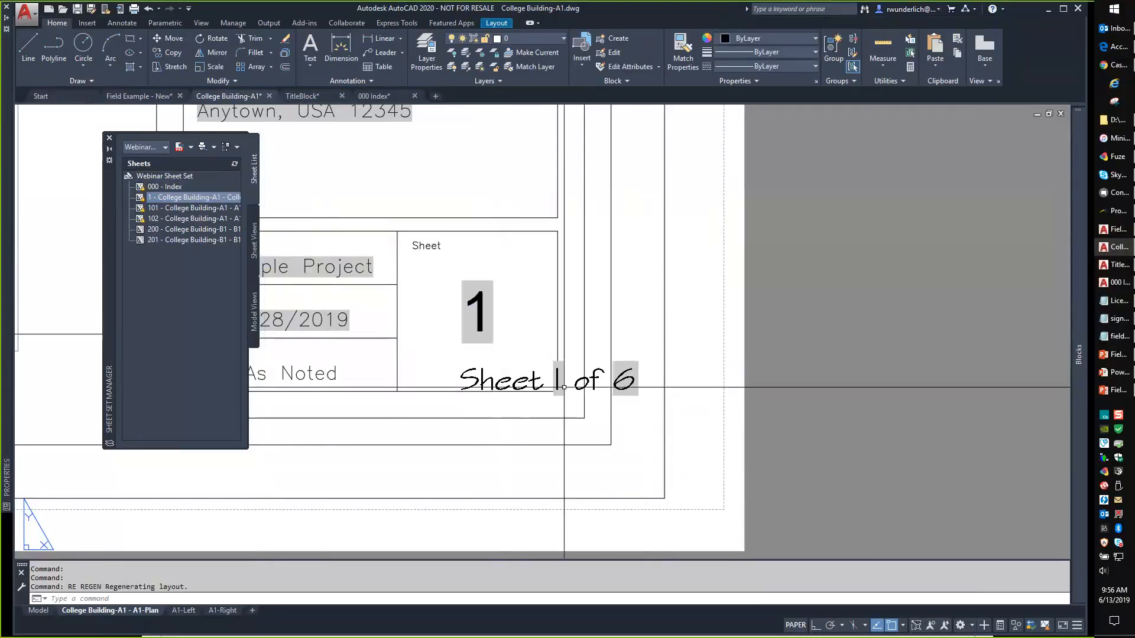
scroll(533, 375, up, 2)
scroll(417, 412, up, 2)
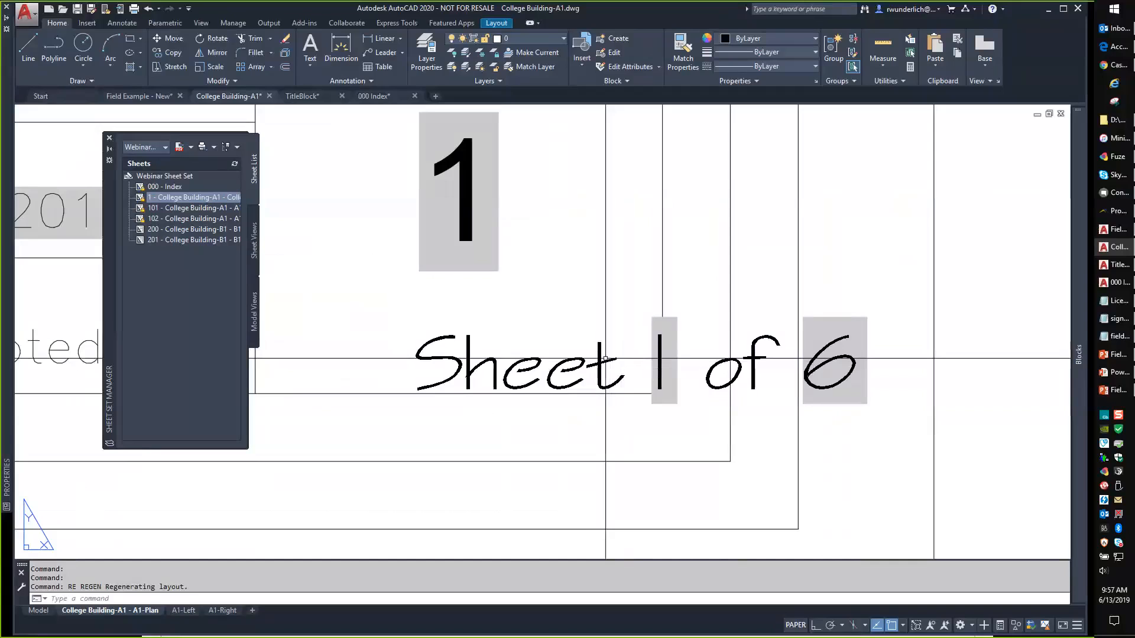
middle_drag(599, 357, 708, 363)
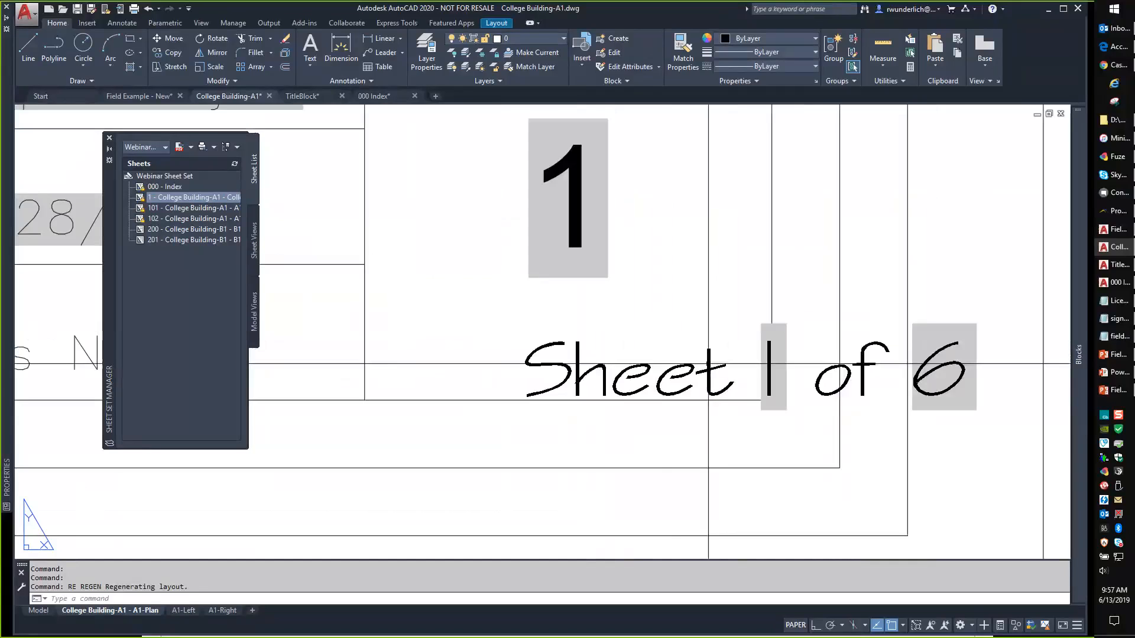
click(715, 363)
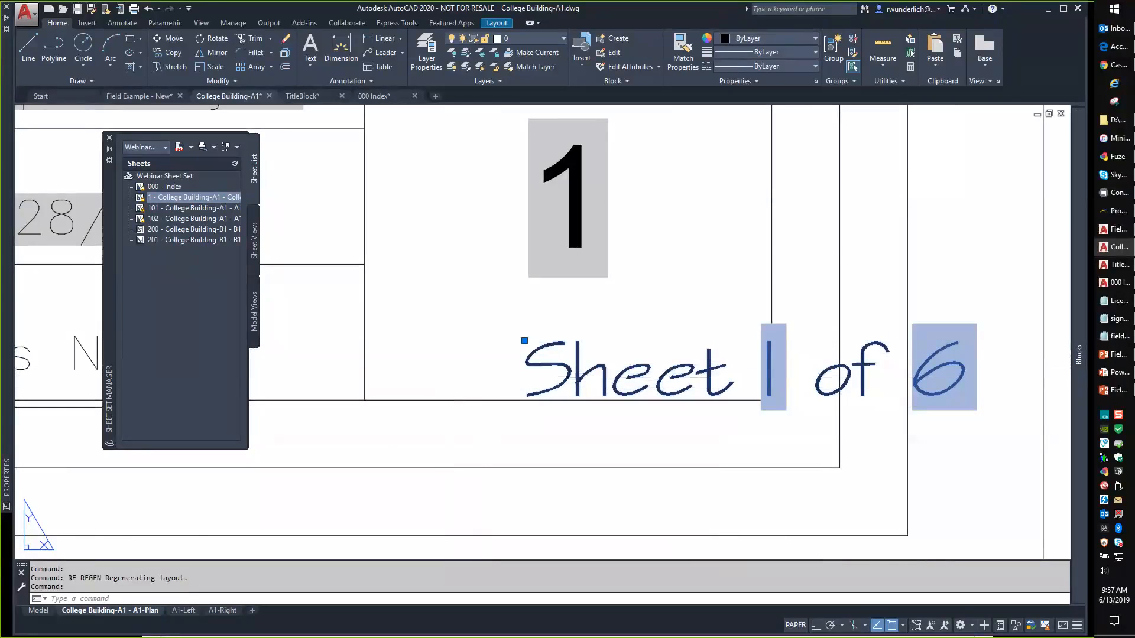
Paste the 'Sheet 1 of 6' text into the A1-Left title block and regenerate.
key(ctrl+Page_Down)
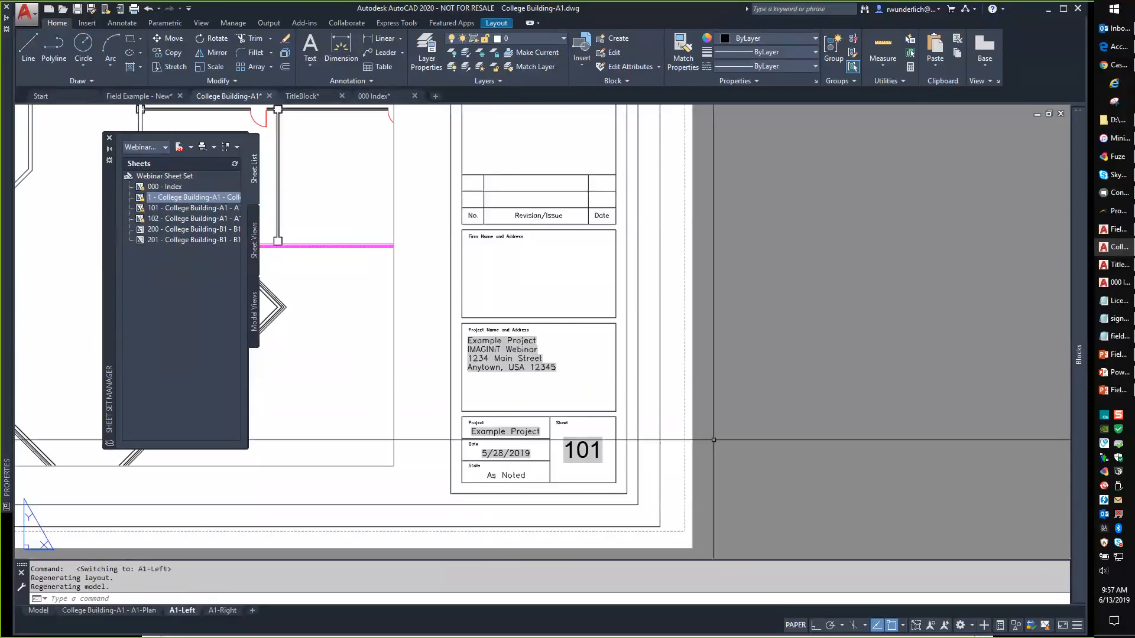
text(Sheet 1 of 6)
click(516, 399)
key(Escape)
key(Escape)
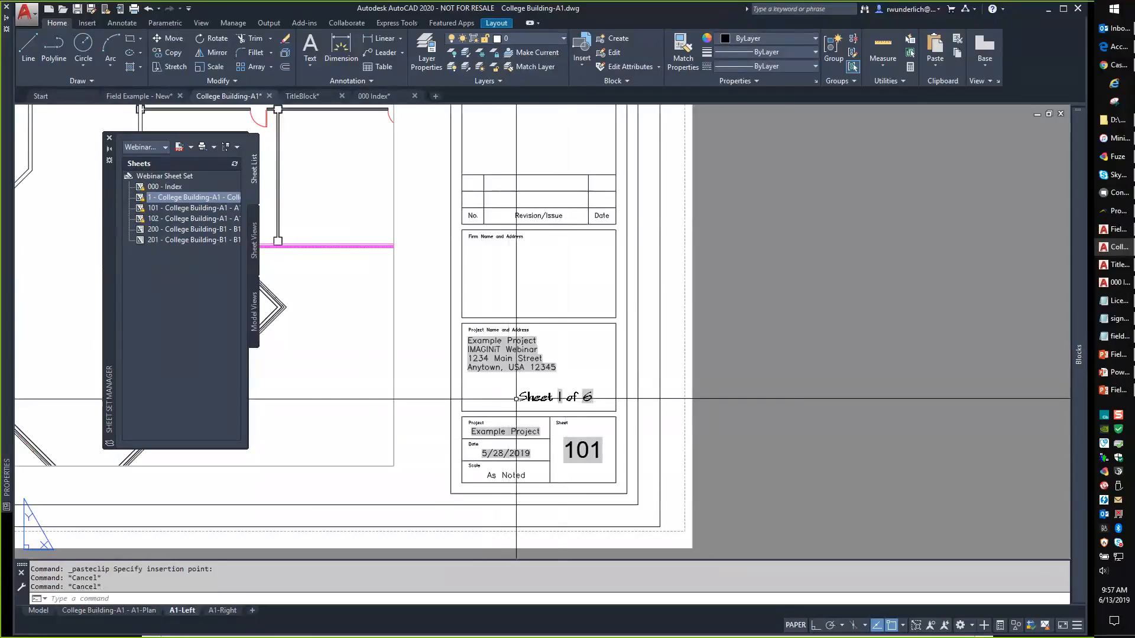
scroll(516, 399, up, 2)
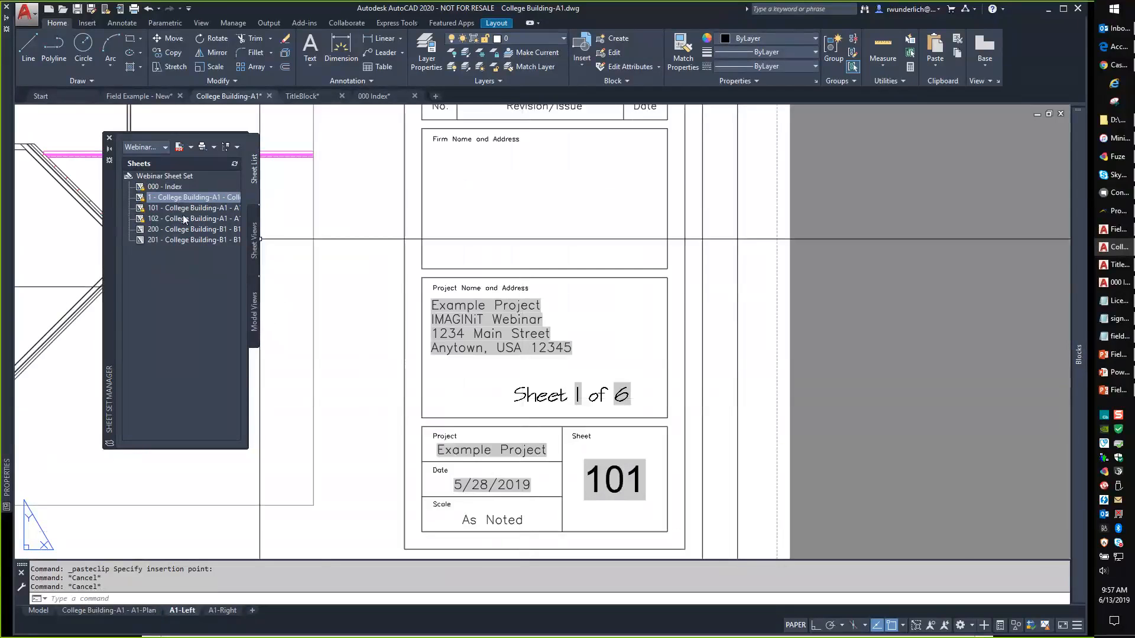
text(re)
key(Return)
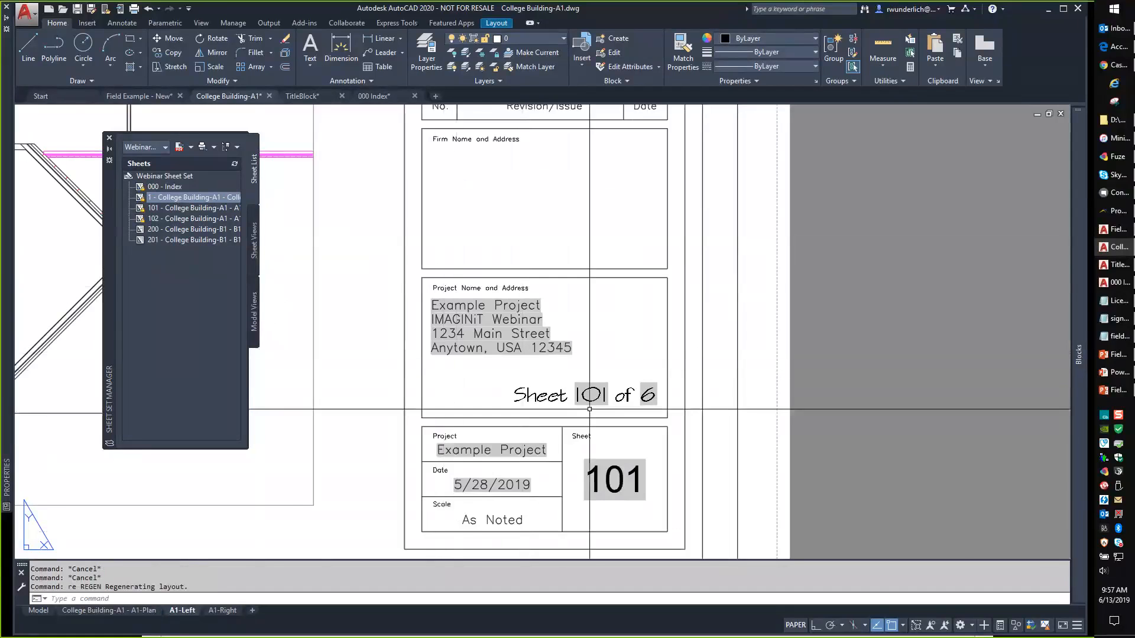
Renumber sheet 101 to 2, then view sheet 1's properties without changes.
right_click(169, 207)
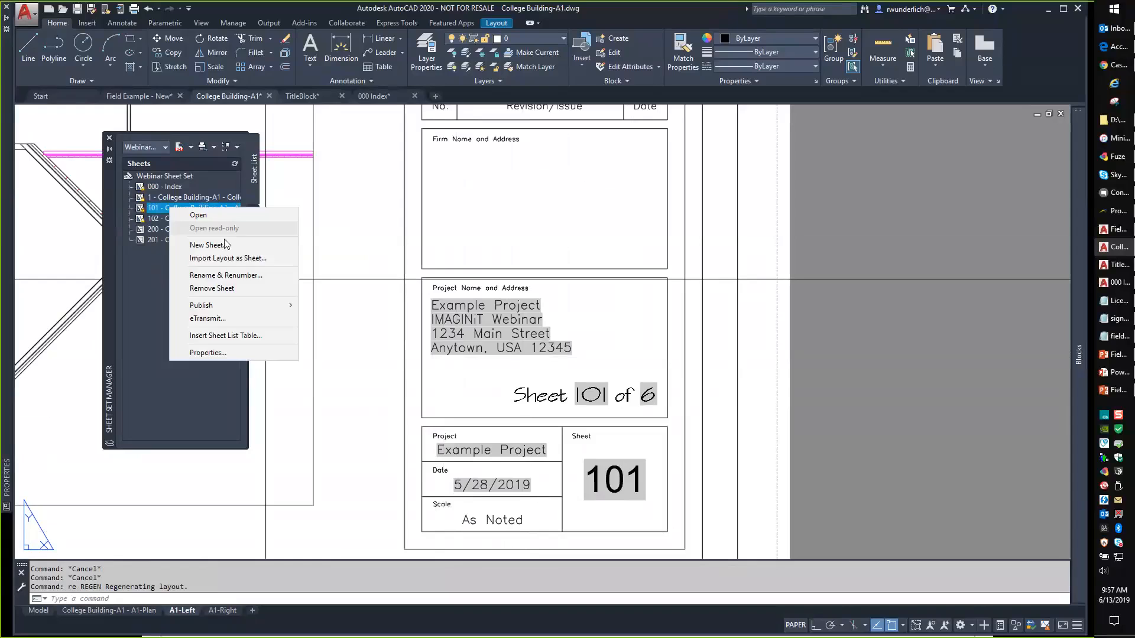
click(226, 275)
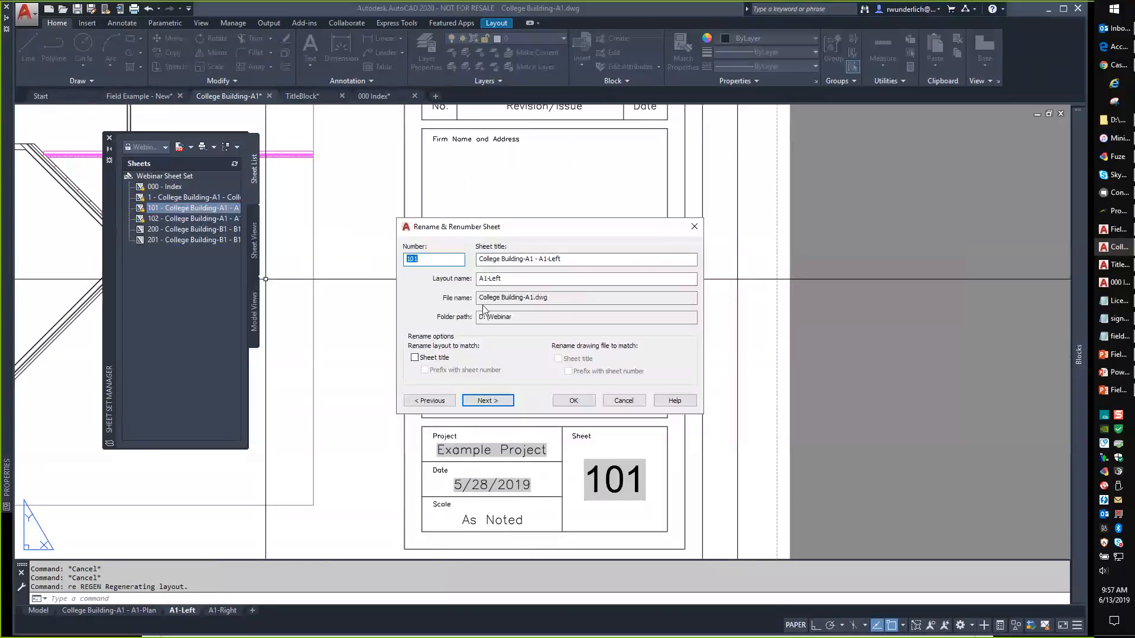
text(2)
click(573, 404)
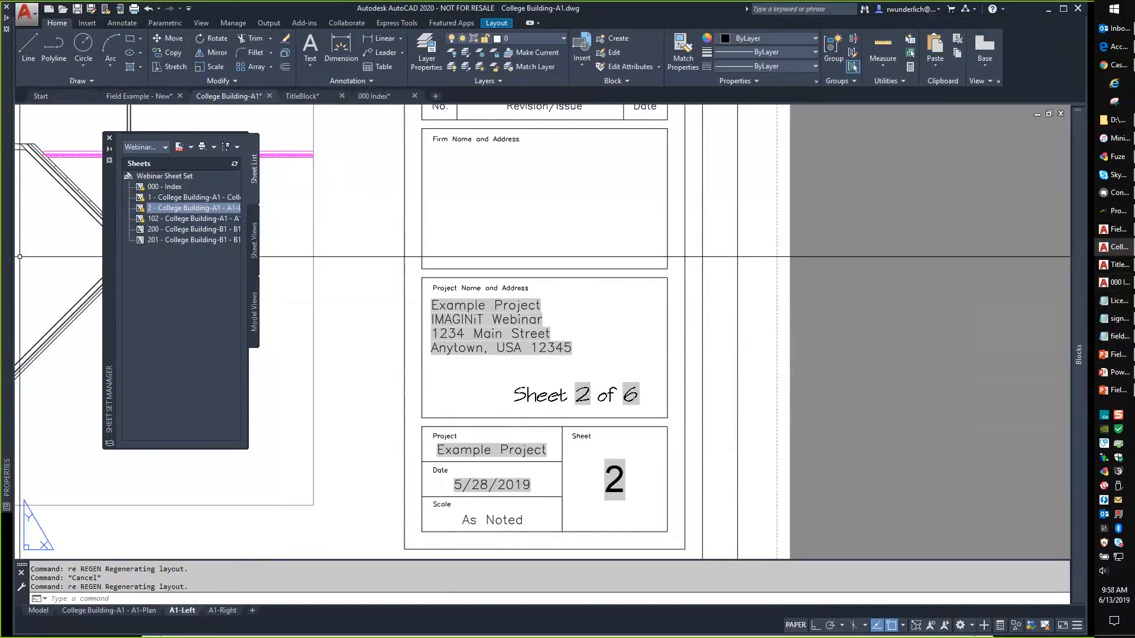
right_click(170, 197)
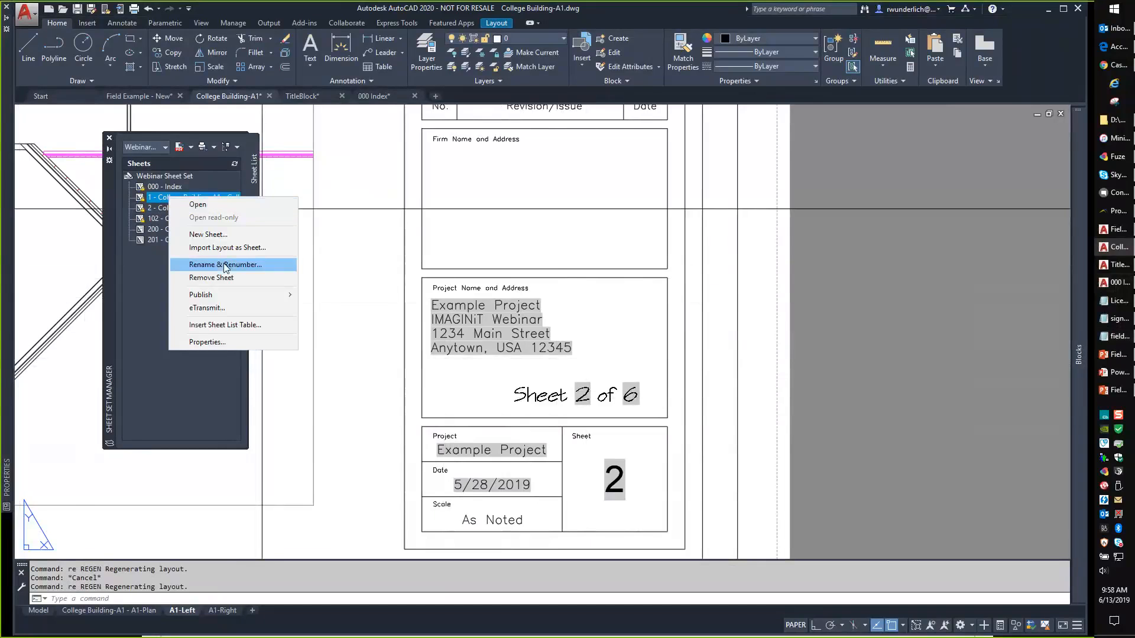
click(221, 342)
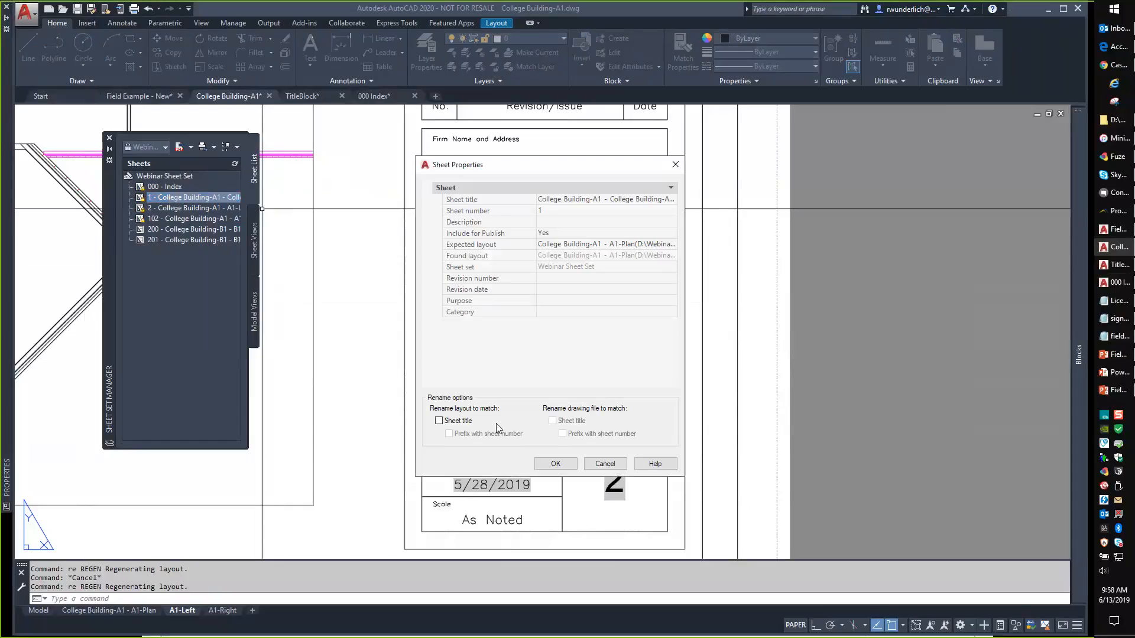
click(611, 464)
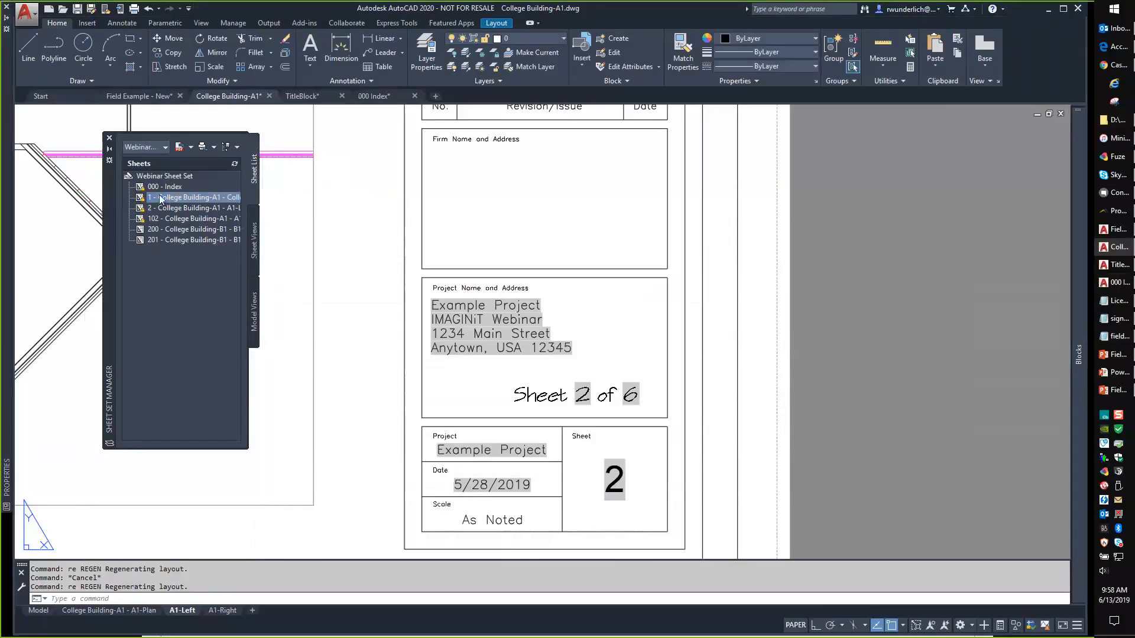
Add a custom property named 'Sheet Number ex' to the Webinar Sheet Set.
right_click(169, 176)
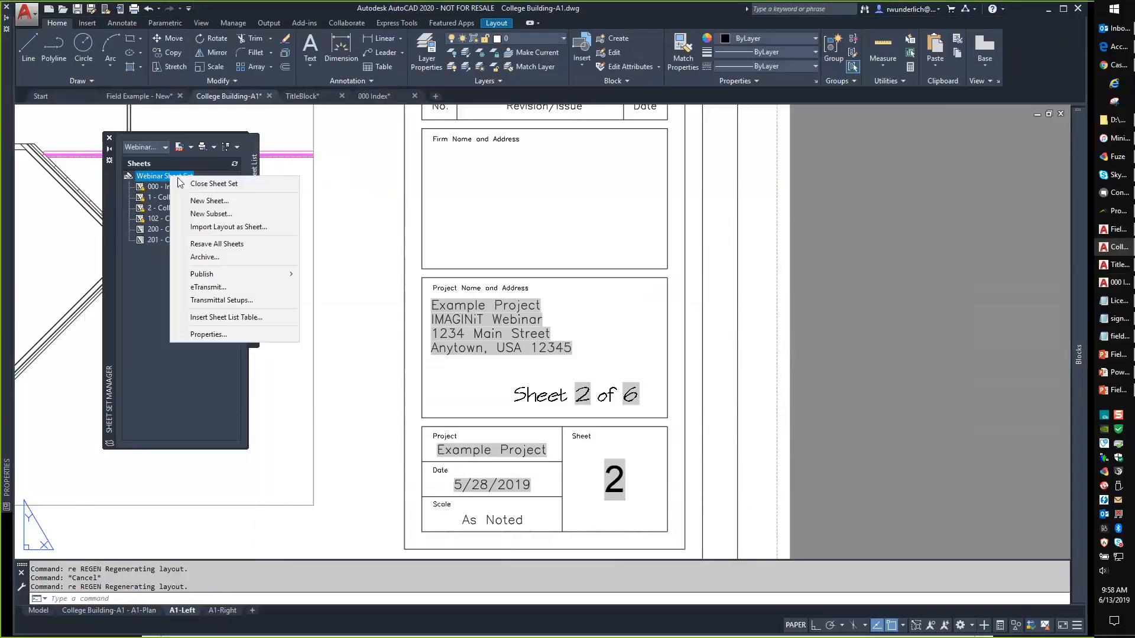
click(219, 335)
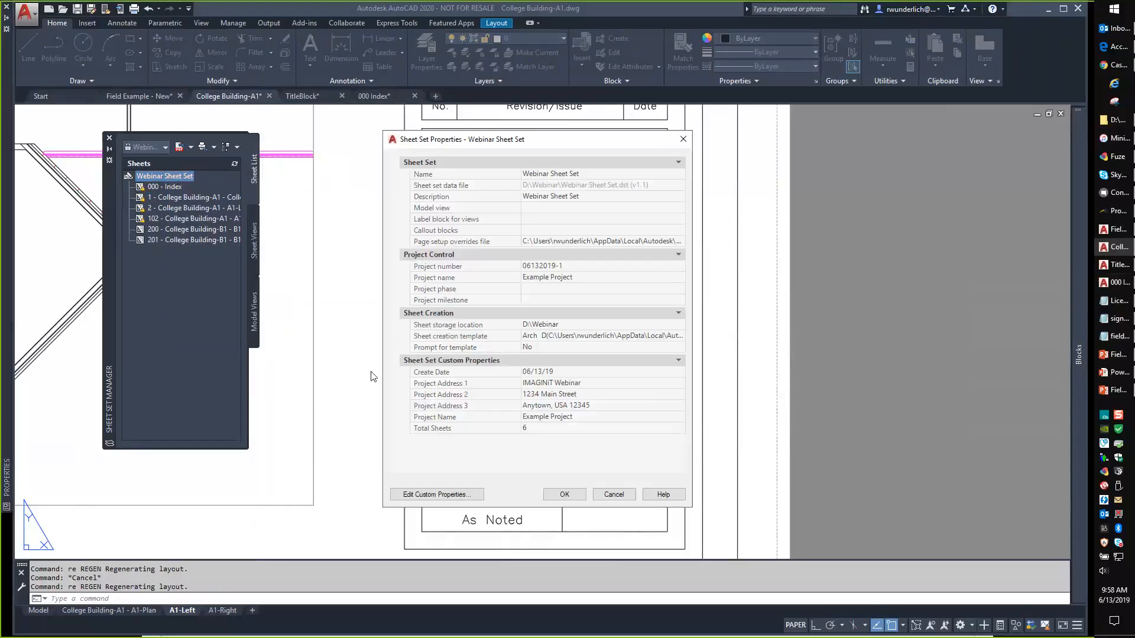
click(427, 495)
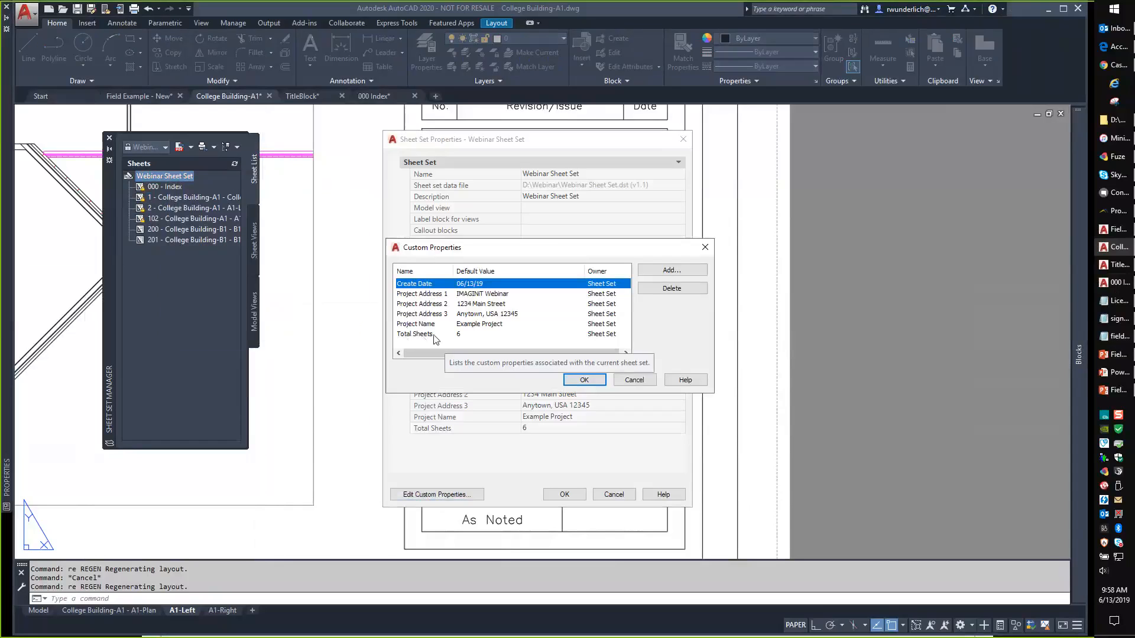
click(672, 270)
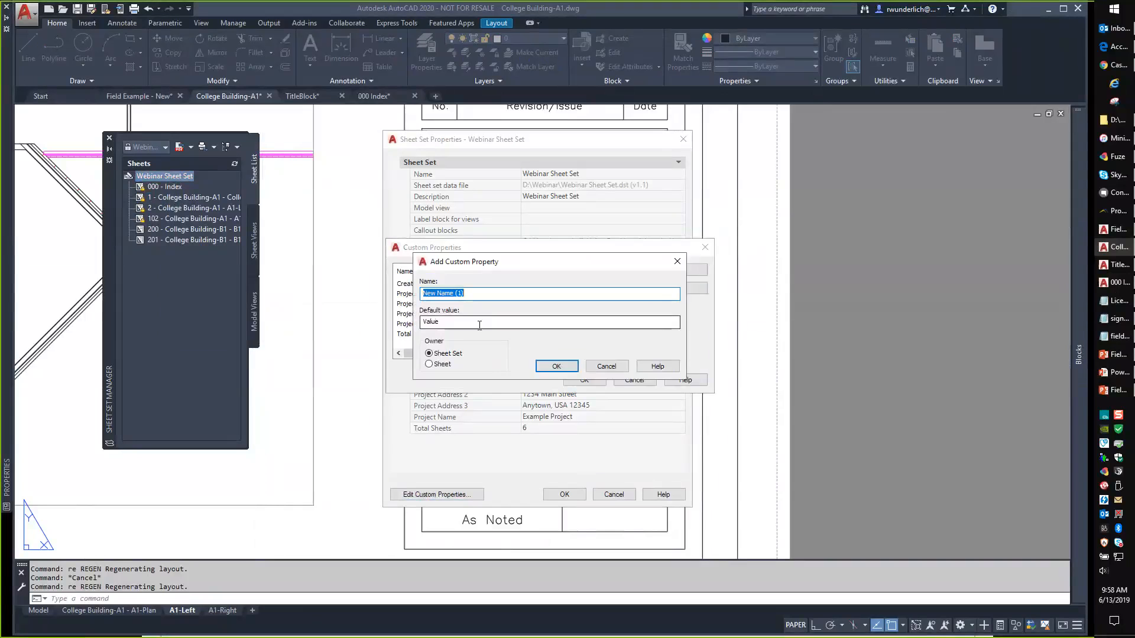
text(Sheet Number)
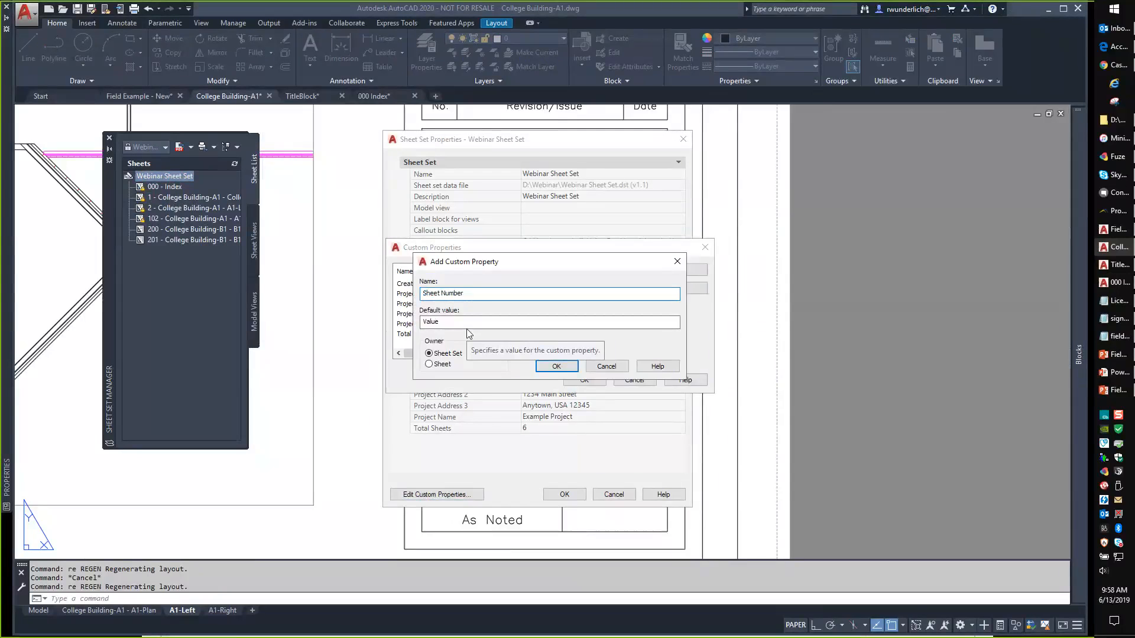
text( ex)
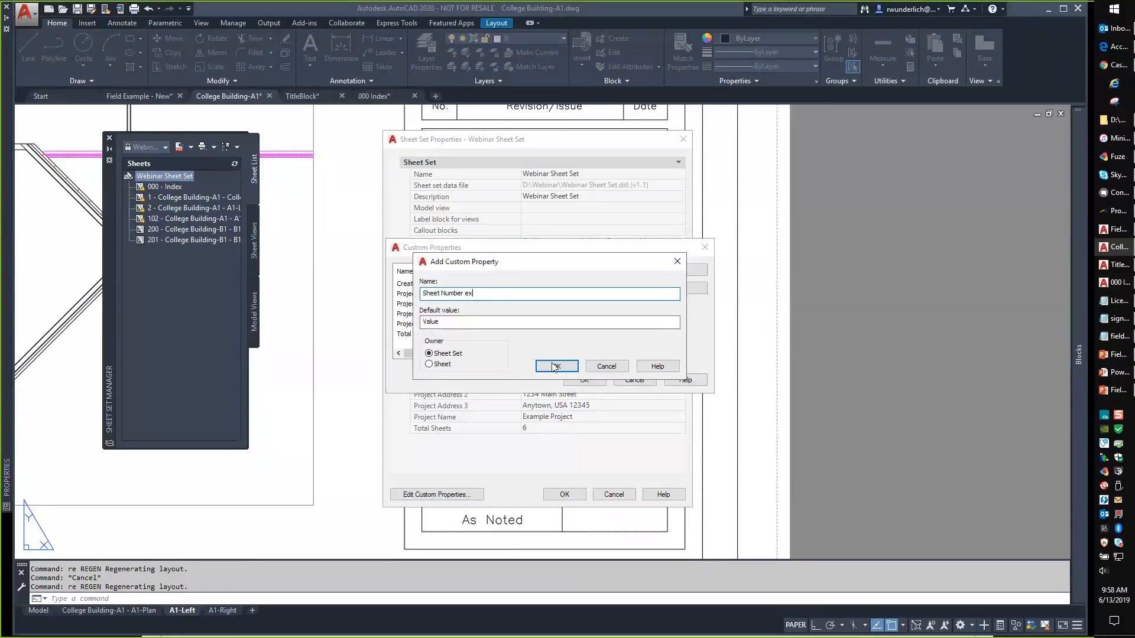
key(Return)
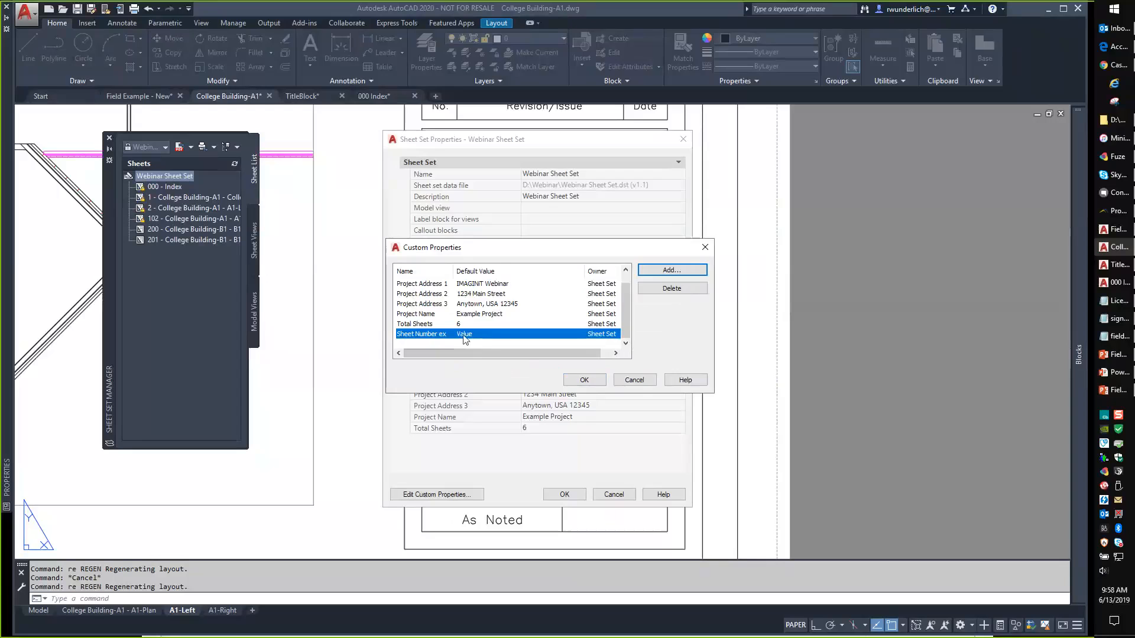
Add a sheet-level 'Sheet Number x' property, confirm all dialogs, and select sheet 1.
click(650, 270)
click(627, 294)
click(428, 363)
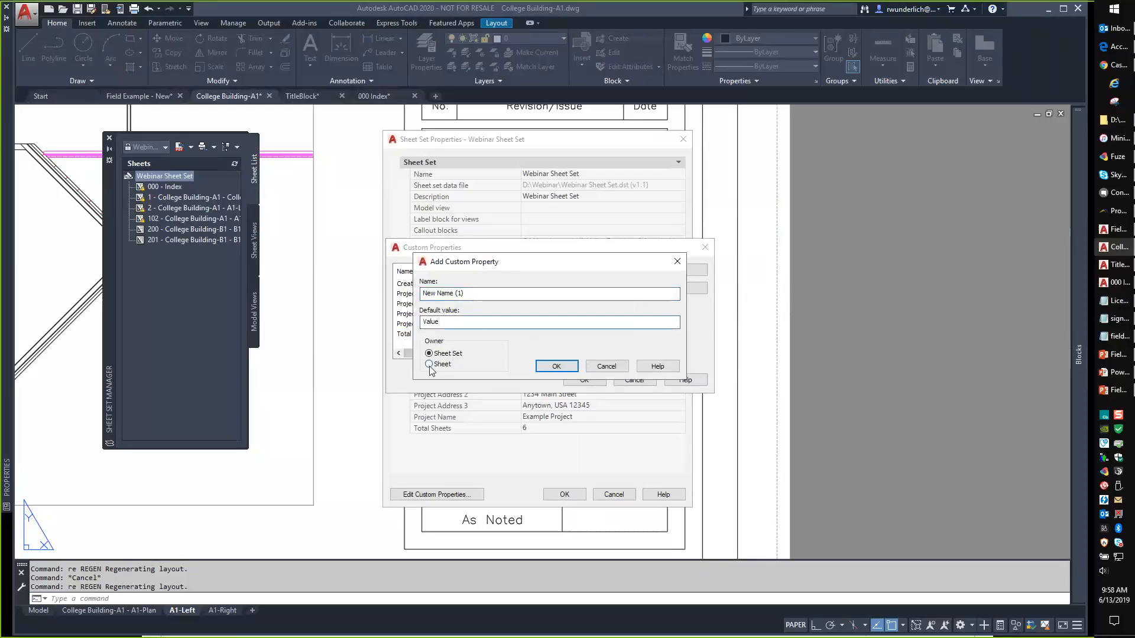
drag(467, 293, 412, 301)
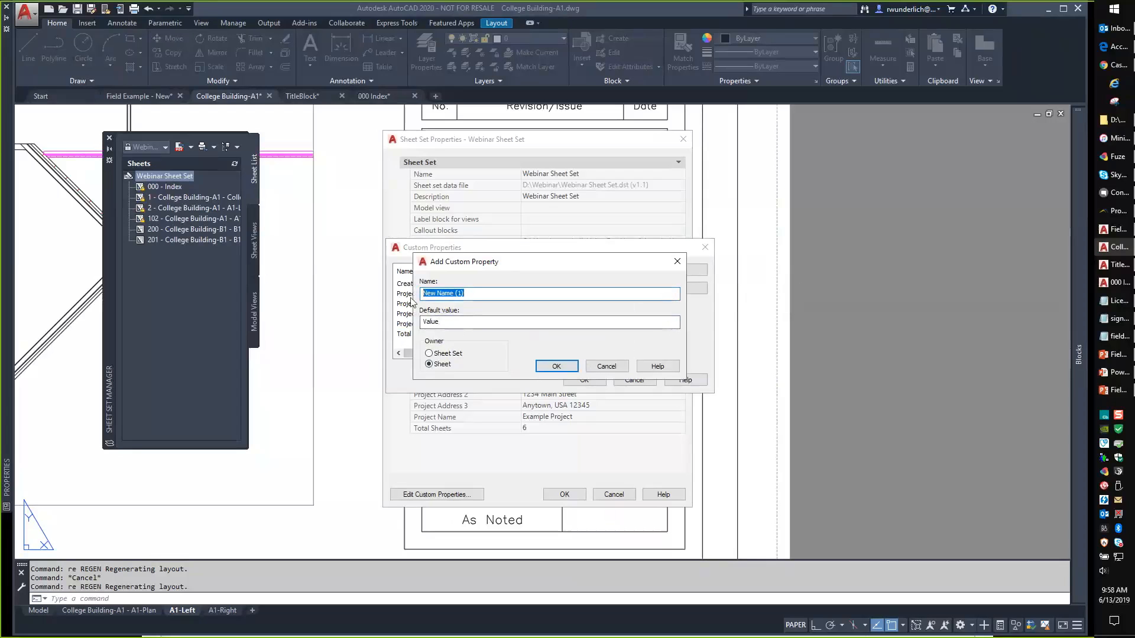
text(Sheet Number x)
click(556, 366)
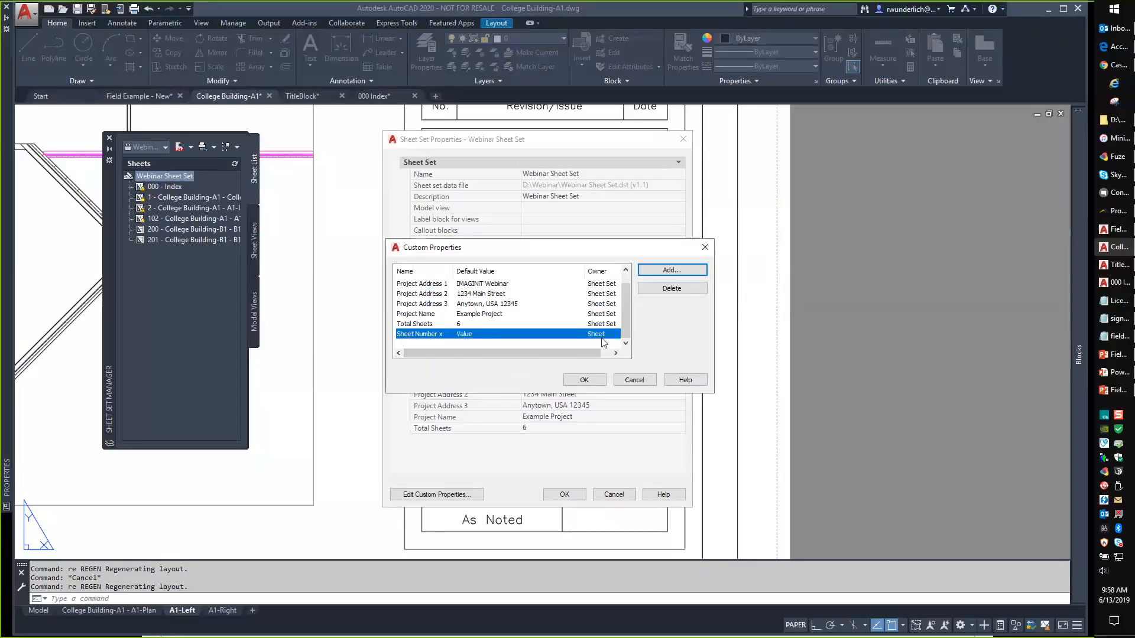
click(582, 379)
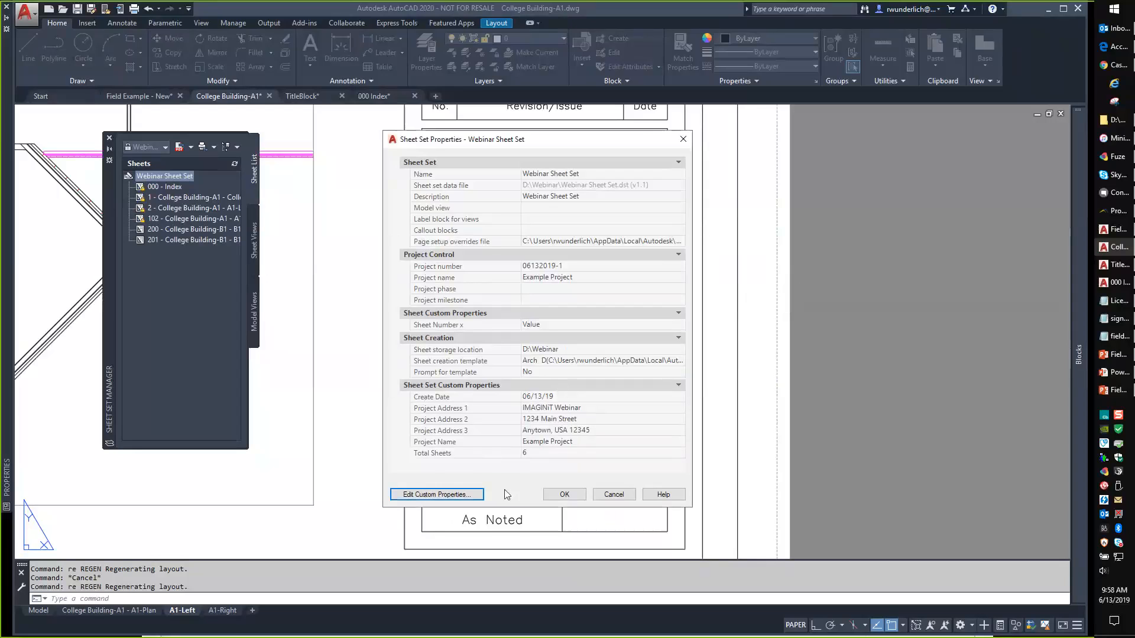
click(562, 495)
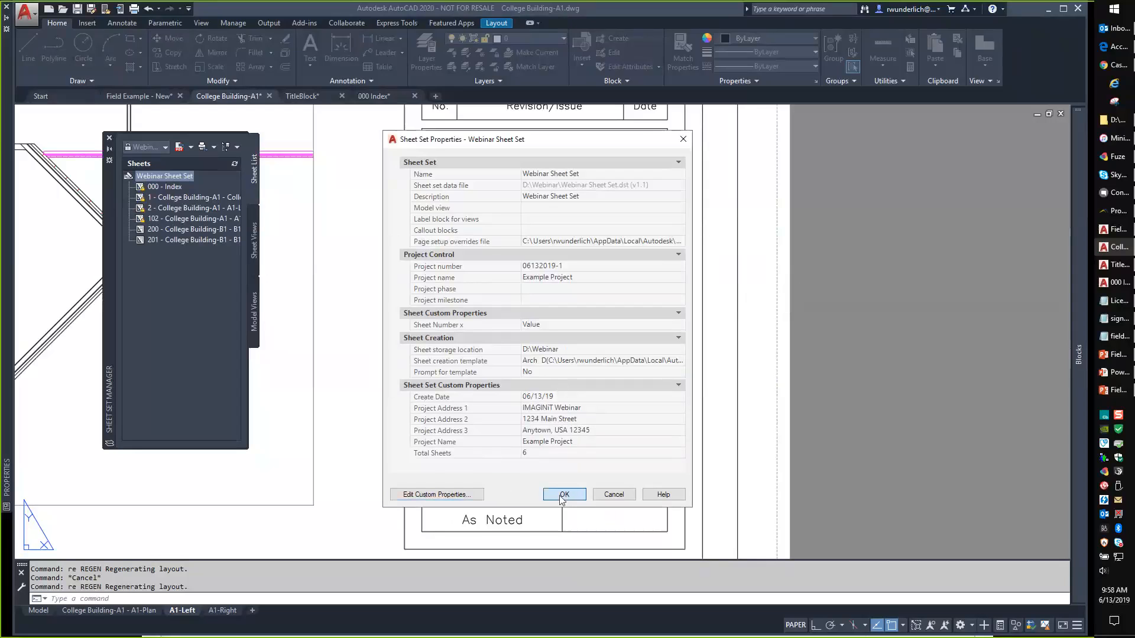
click(167, 198)
Set sheet 1's Sheet Number x property to 1.
right_click(168, 198)
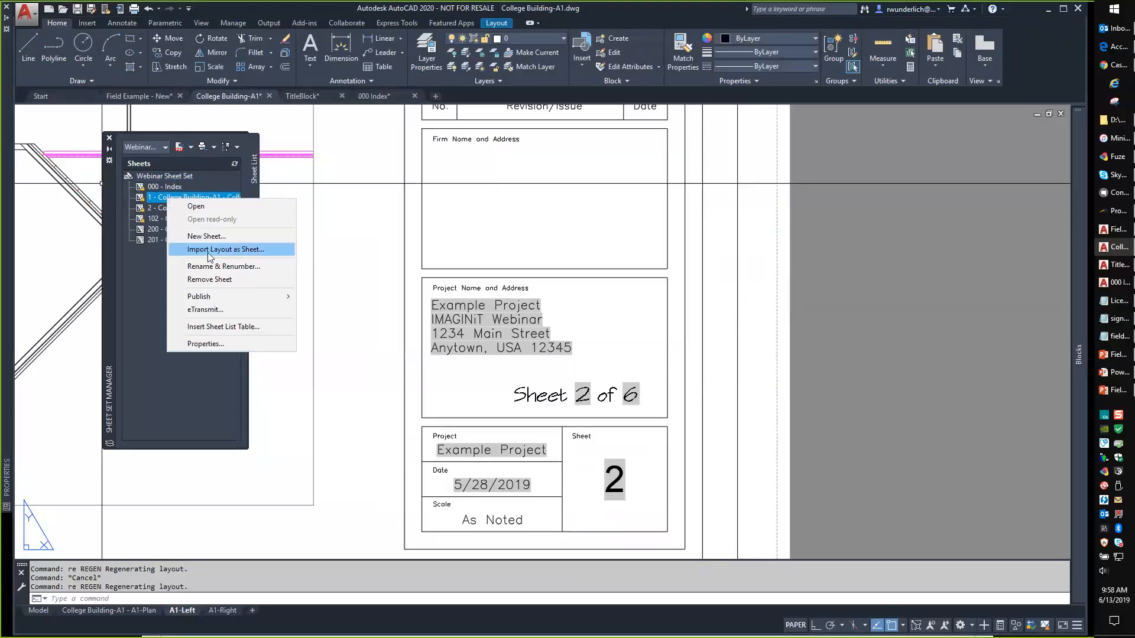
click(207, 344)
click(568, 337)
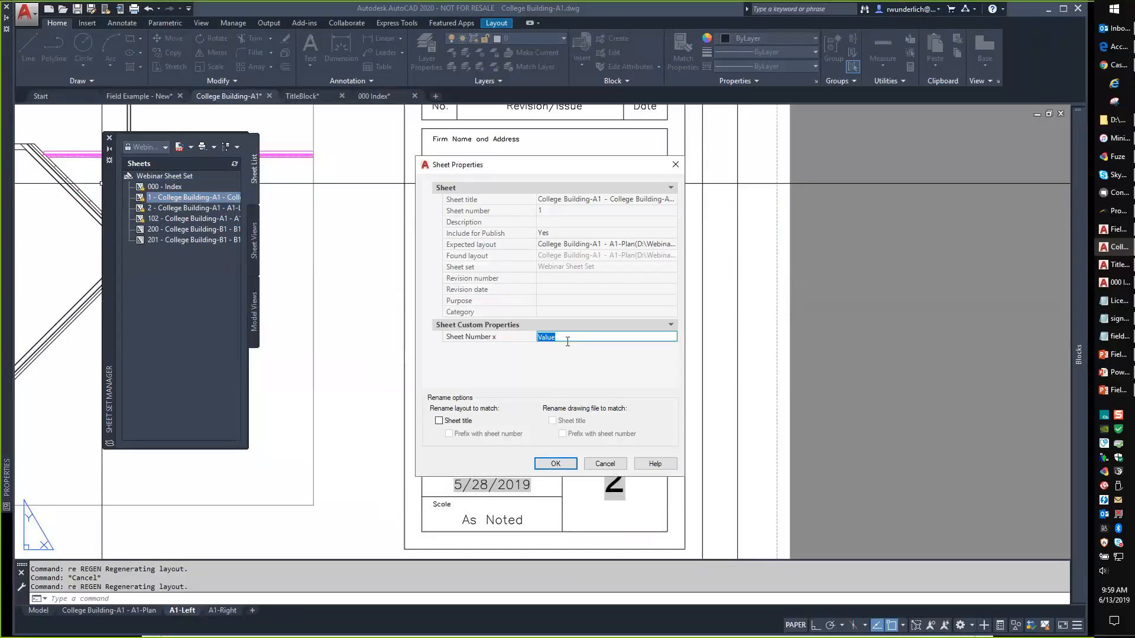
text(1)
click(555, 463)
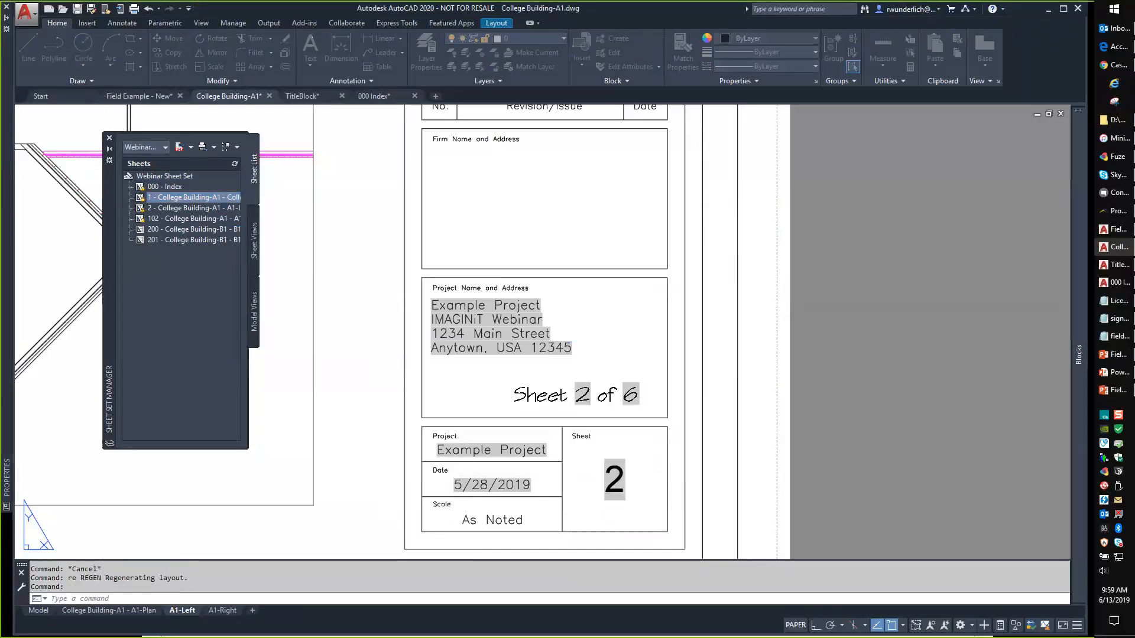
Renumber sheet 1 to a-101.
right_click(185, 197)
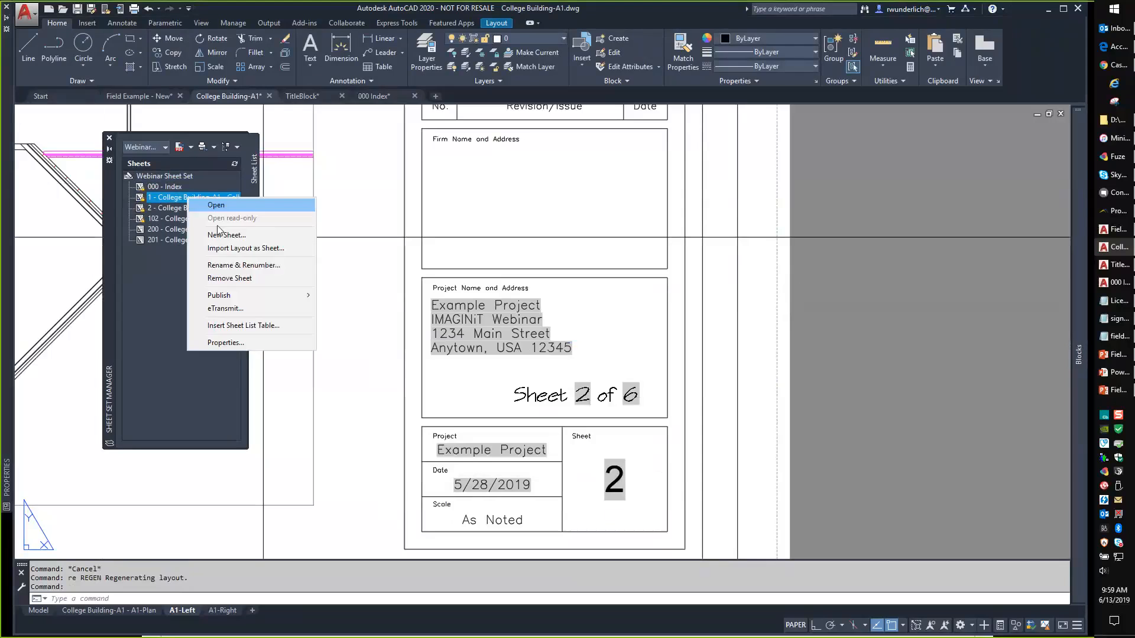
click(244, 265)
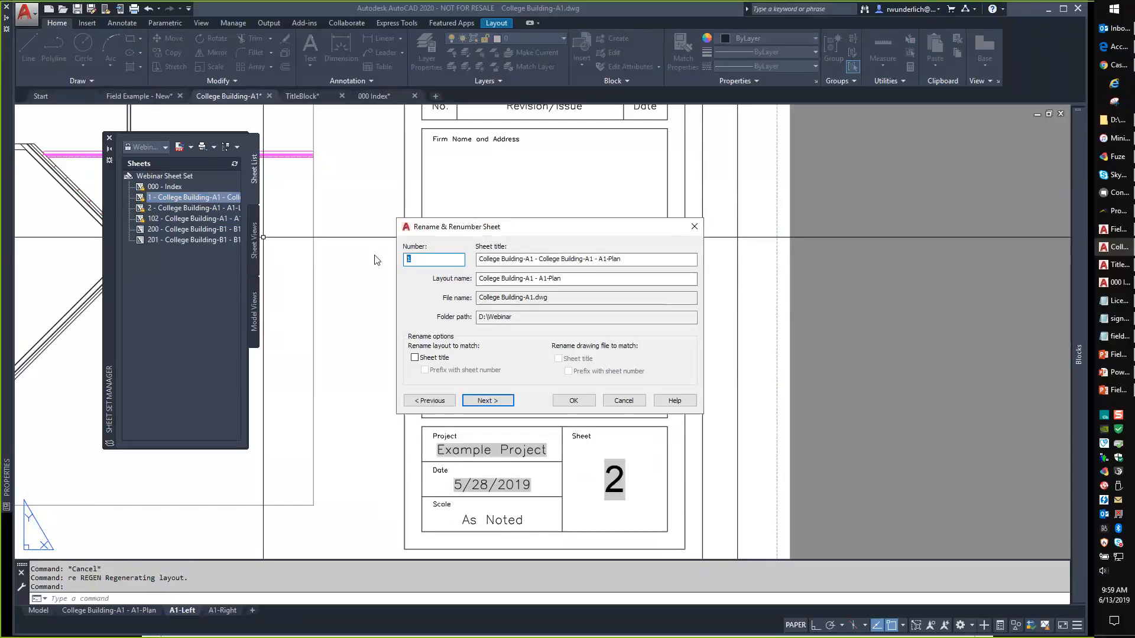
text(a-101)
click(573, 400)
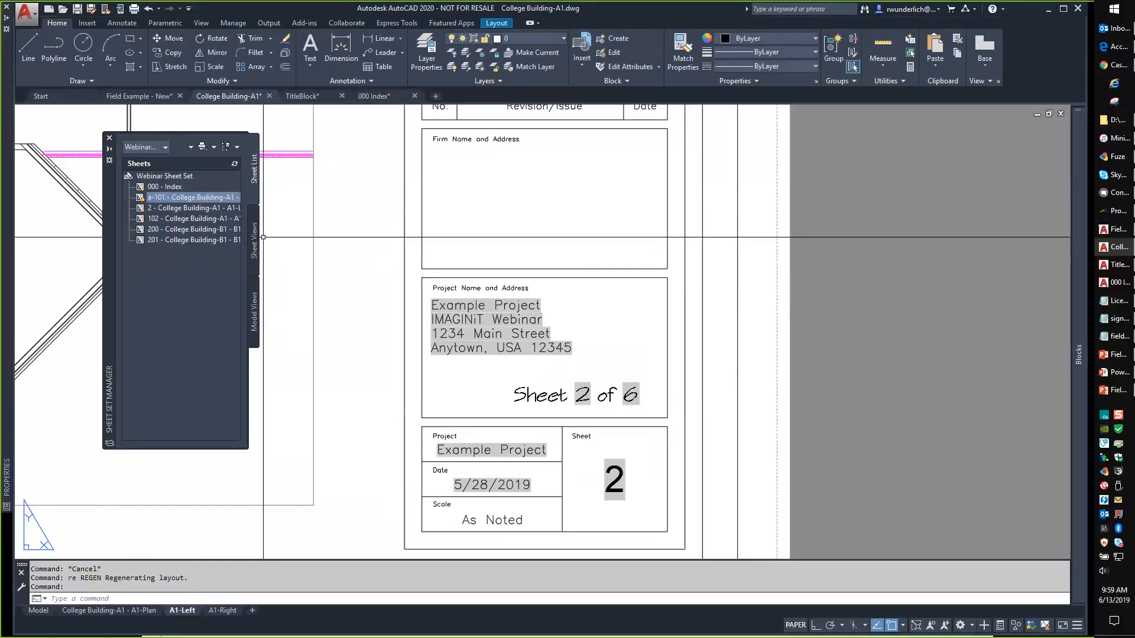
Switch to the A1-Plan layout and select the 'Sheet A-101 of 6' title block text.
click(139, 611)
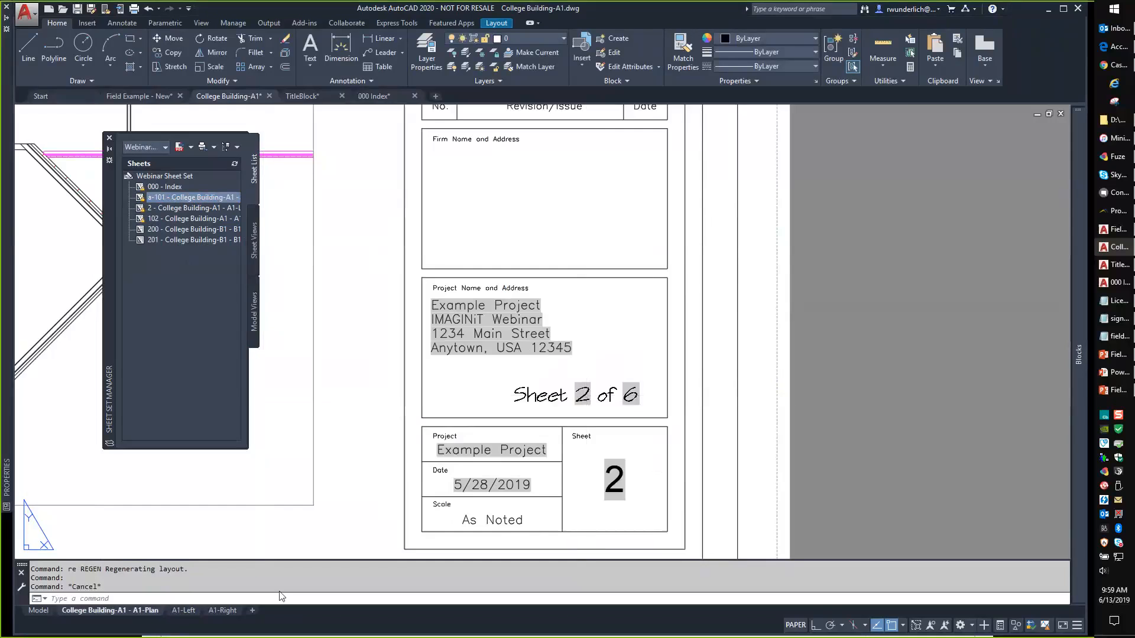
middle_drag(528, 384, 424, 388)
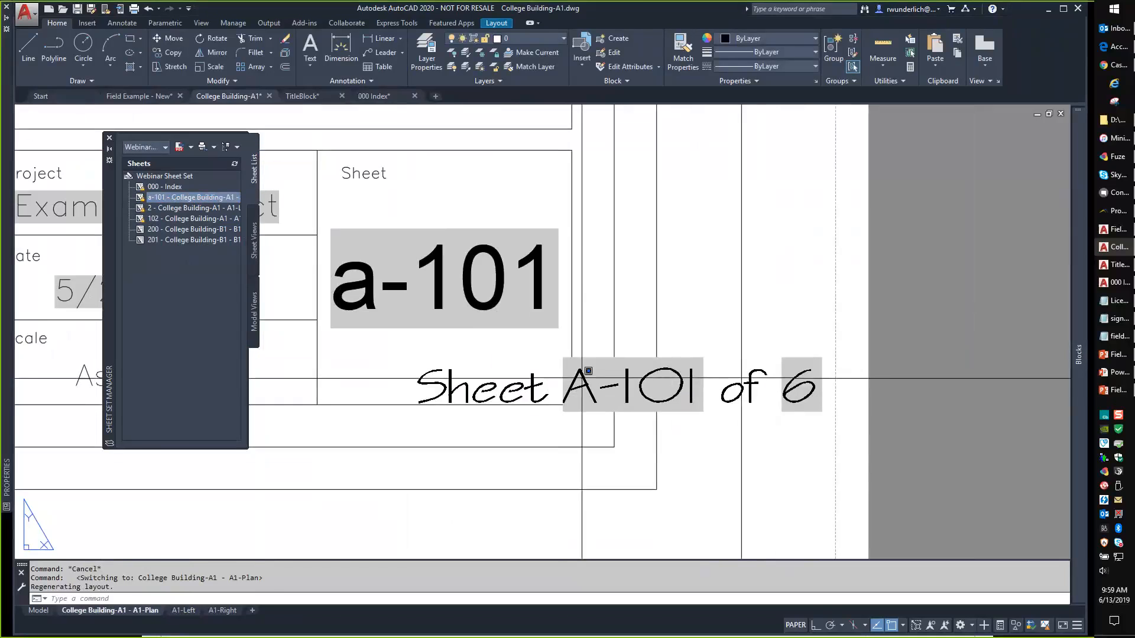
click(581, 376)
click(580, 376)
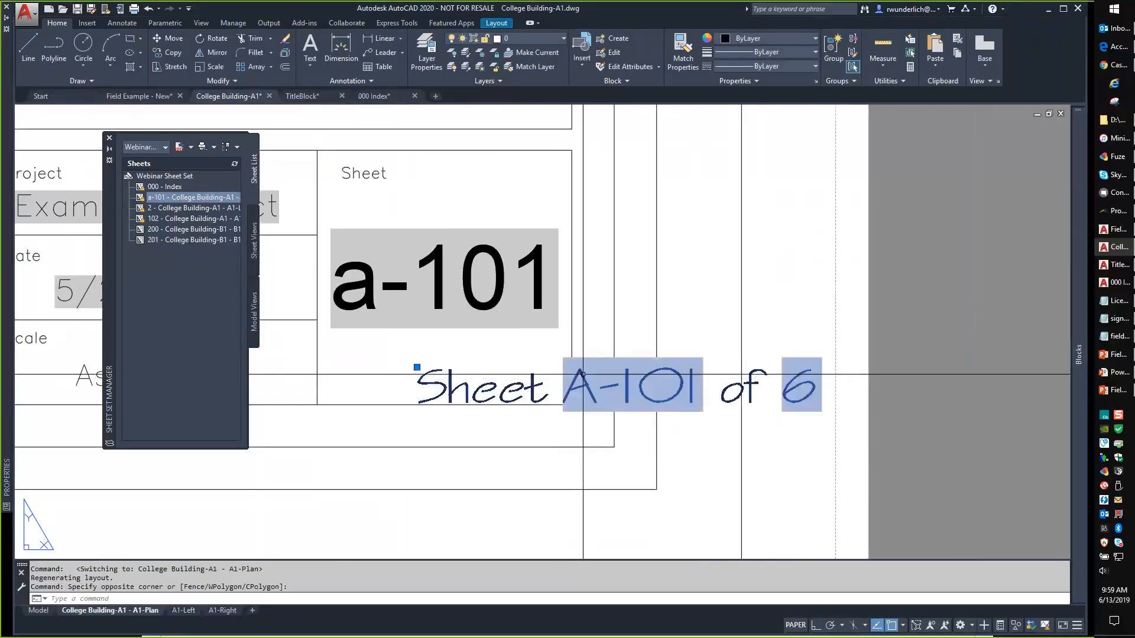
Change the sheet number field to CurrentSheetCustom Sheet Number x so it reads 'Sheet 1 of 6'.
double_click(623, 387)
double_click(623, 387)
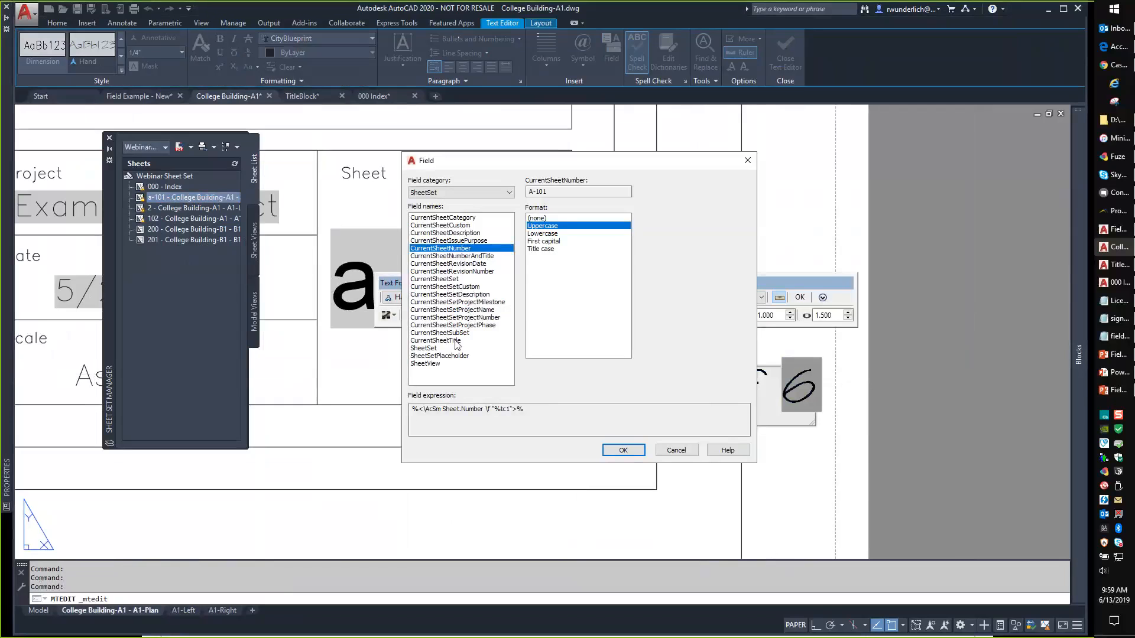
click(461, 287)
click(573, 380)
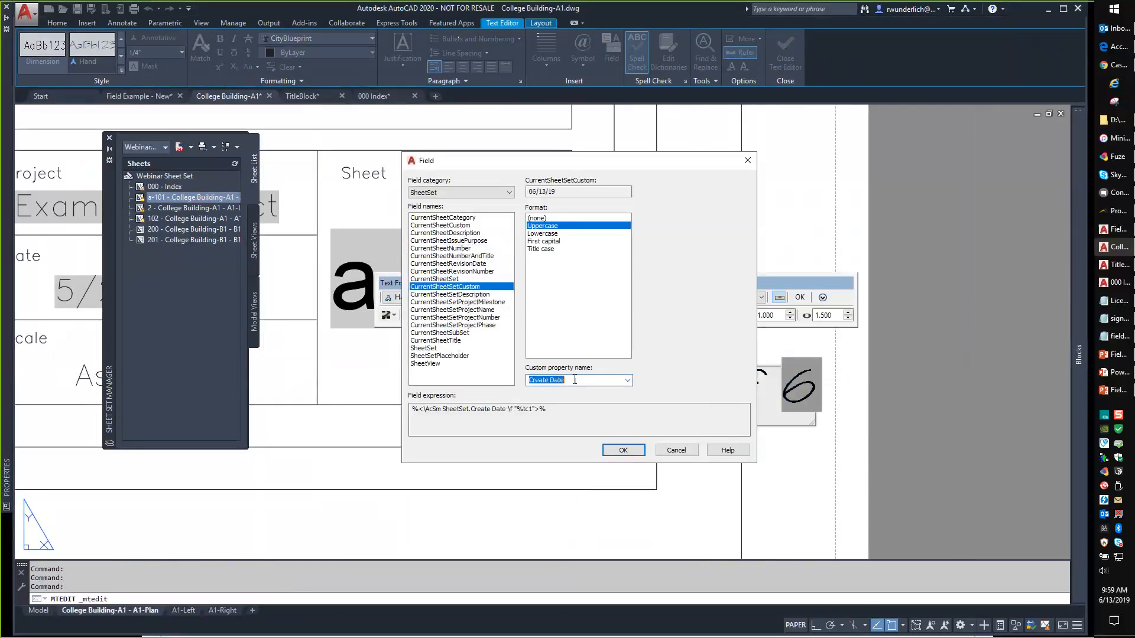
click(447, 226)
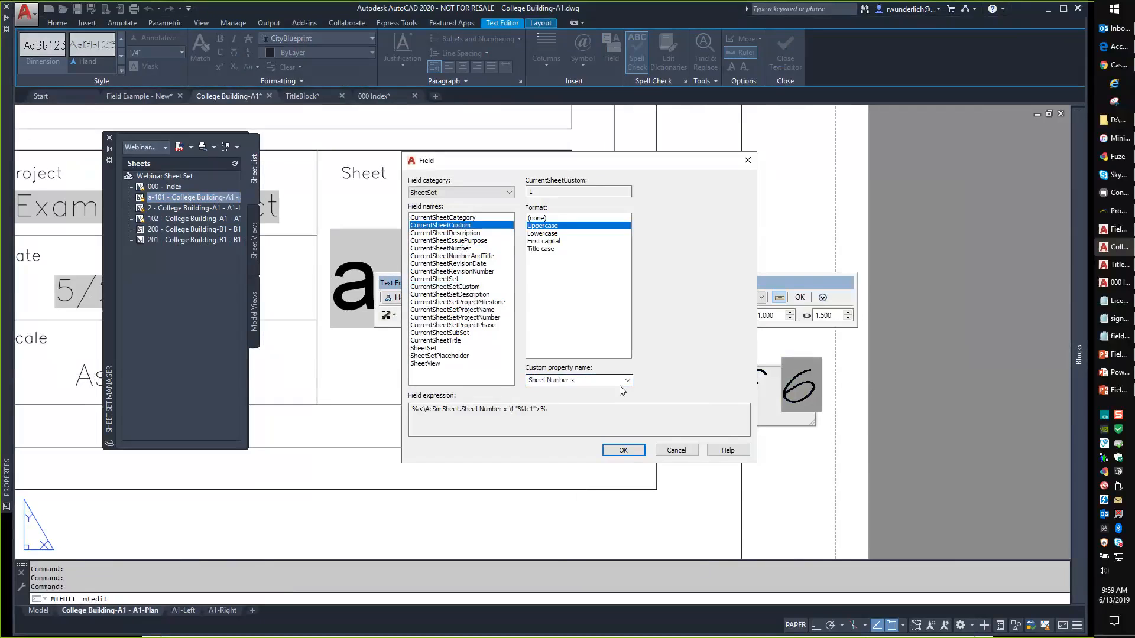
click(623, 450)
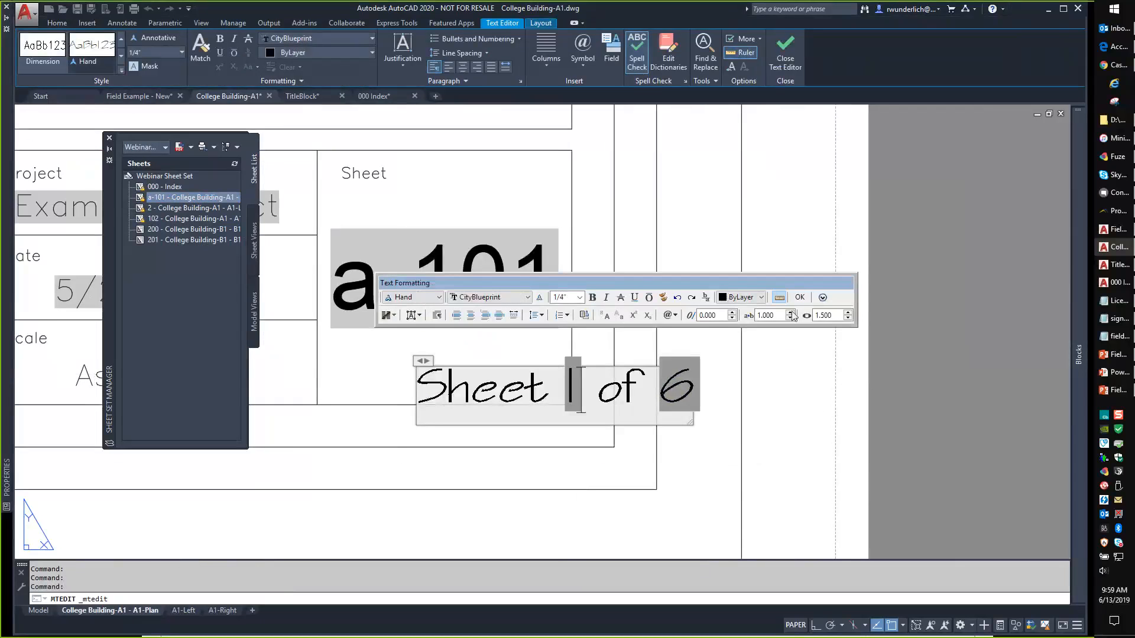
click(620, 464)
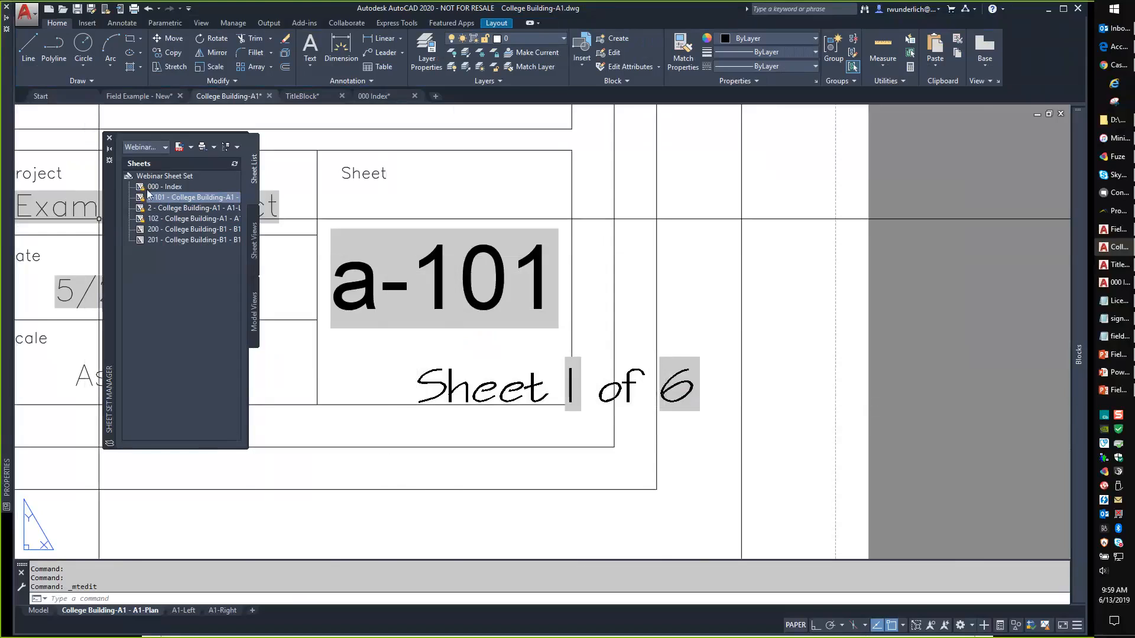
Review the Webinar Sheet Set's custom properties, including Total Sheets and Sheet Number x.
right_click(166, 174)
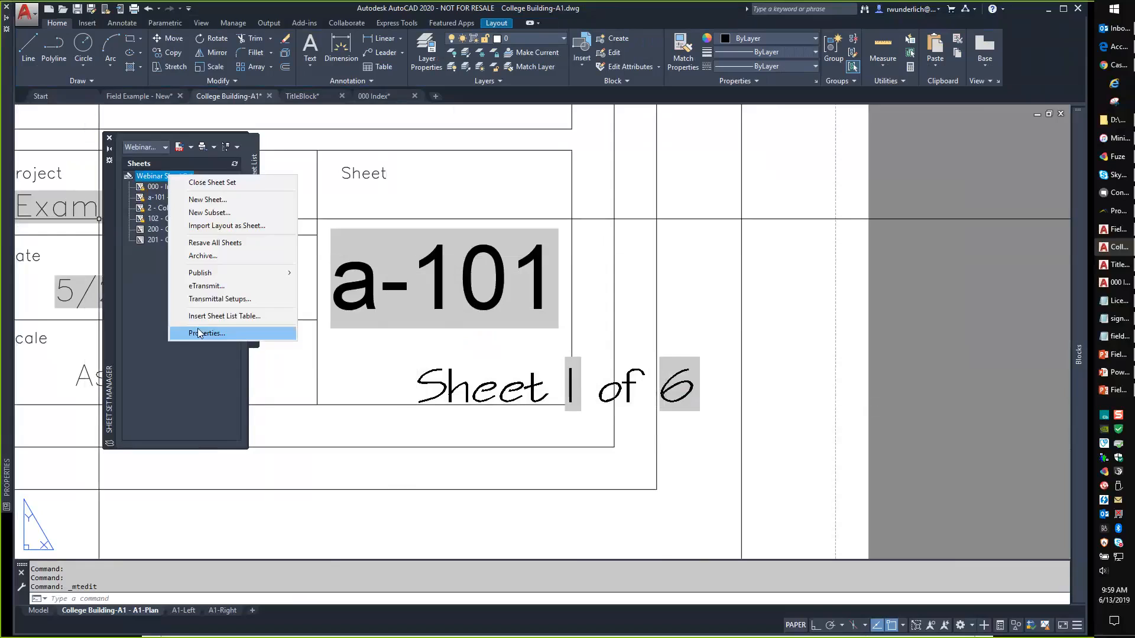
click(201, 333)
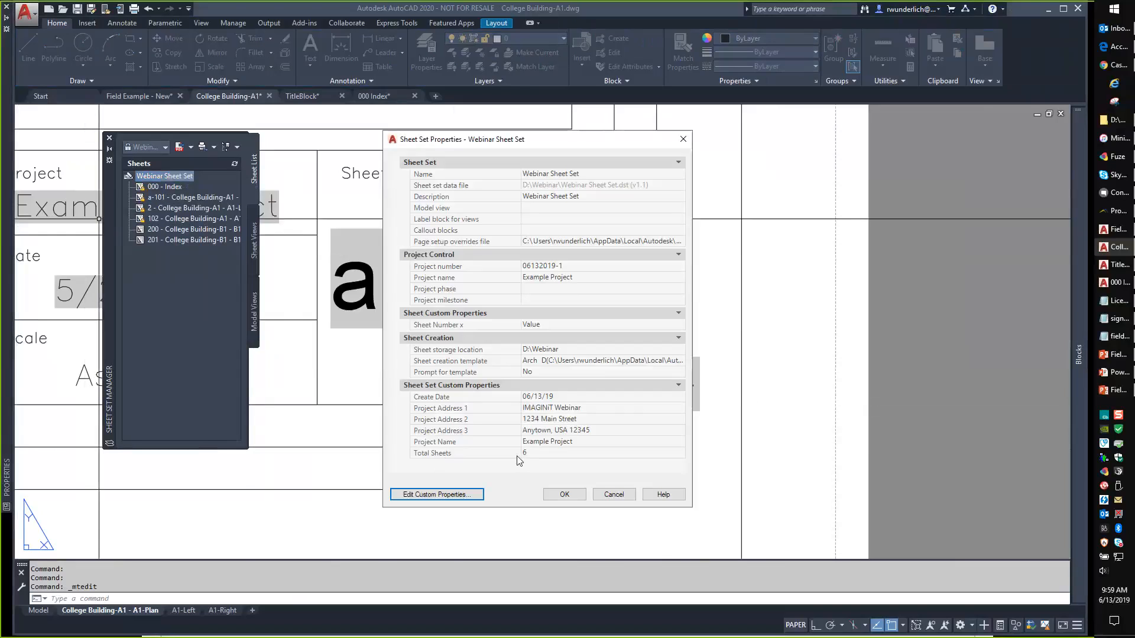
click(436, 494)
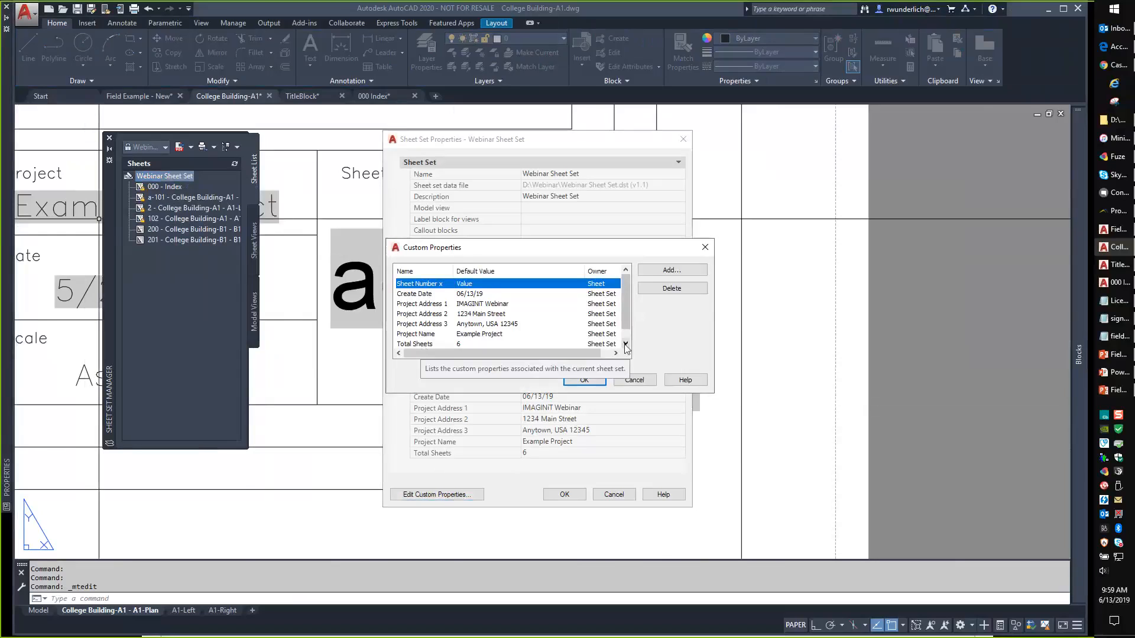
click(624, 344)
click(423, 334)
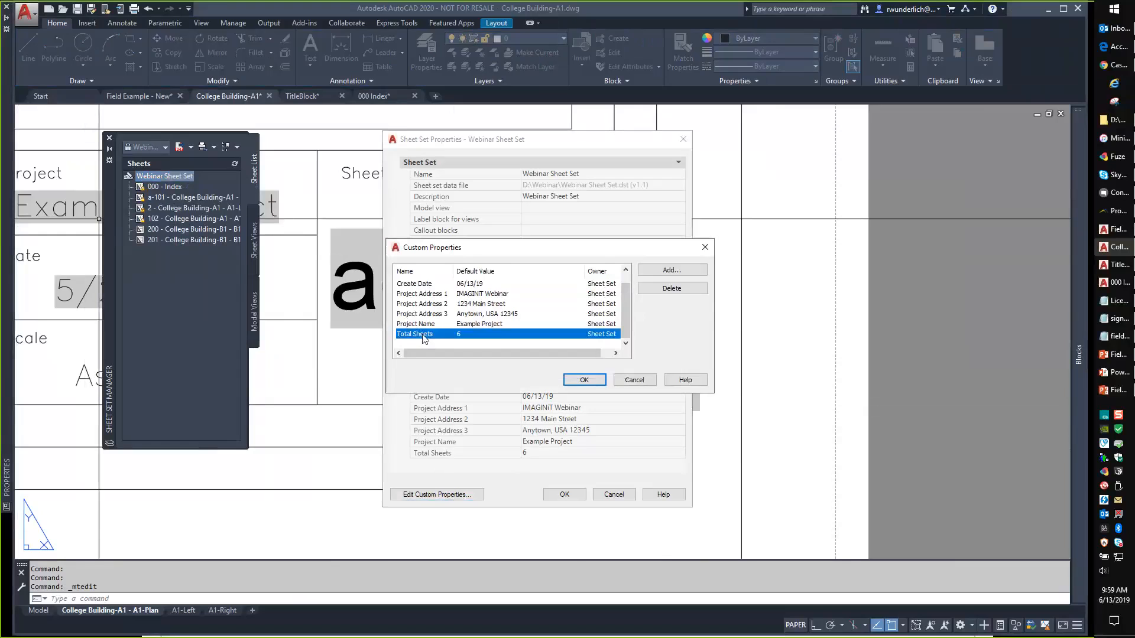
scroll(423, 330, up, 1)
click(438, 285)
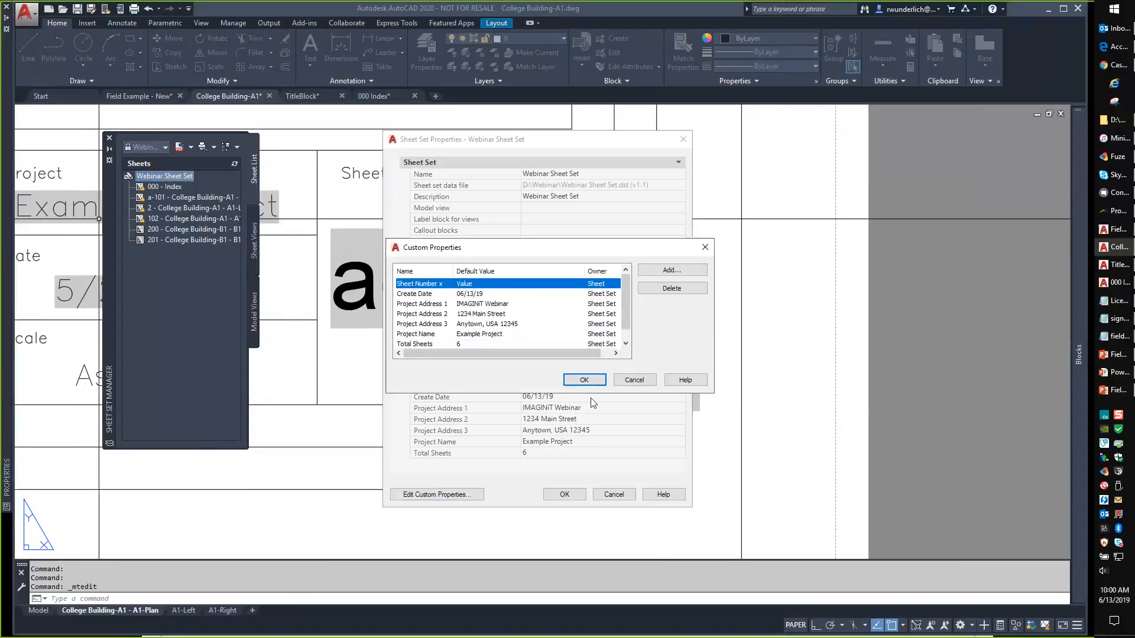
Close the sheet set properties without changes and bring up the 'Any Questions?' slide.
click(583, 380)
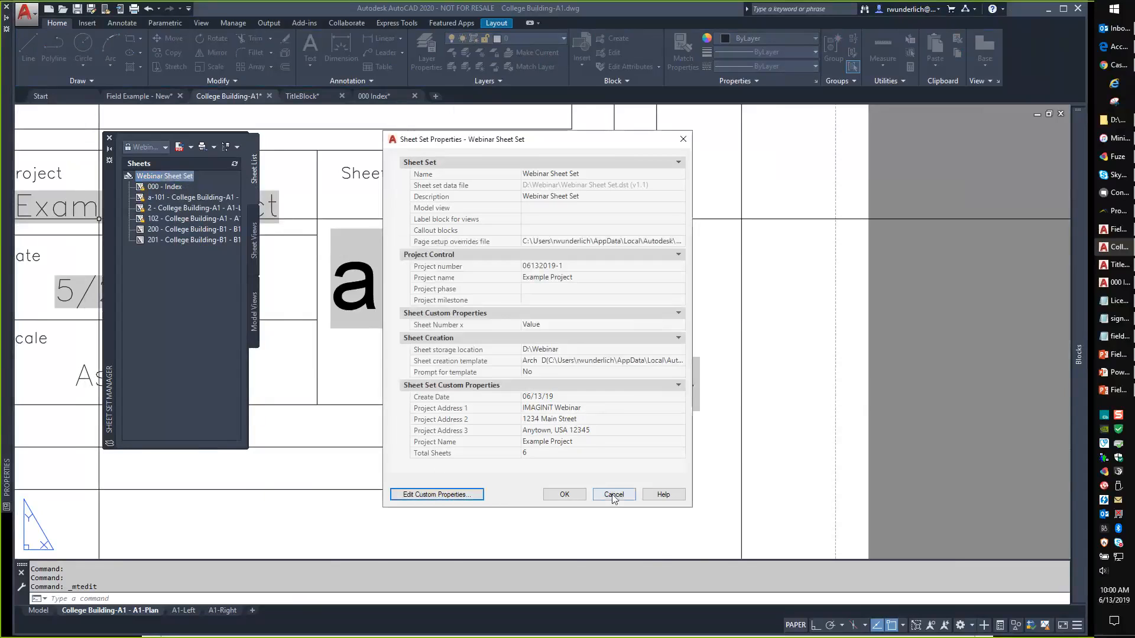
click(614, 495)
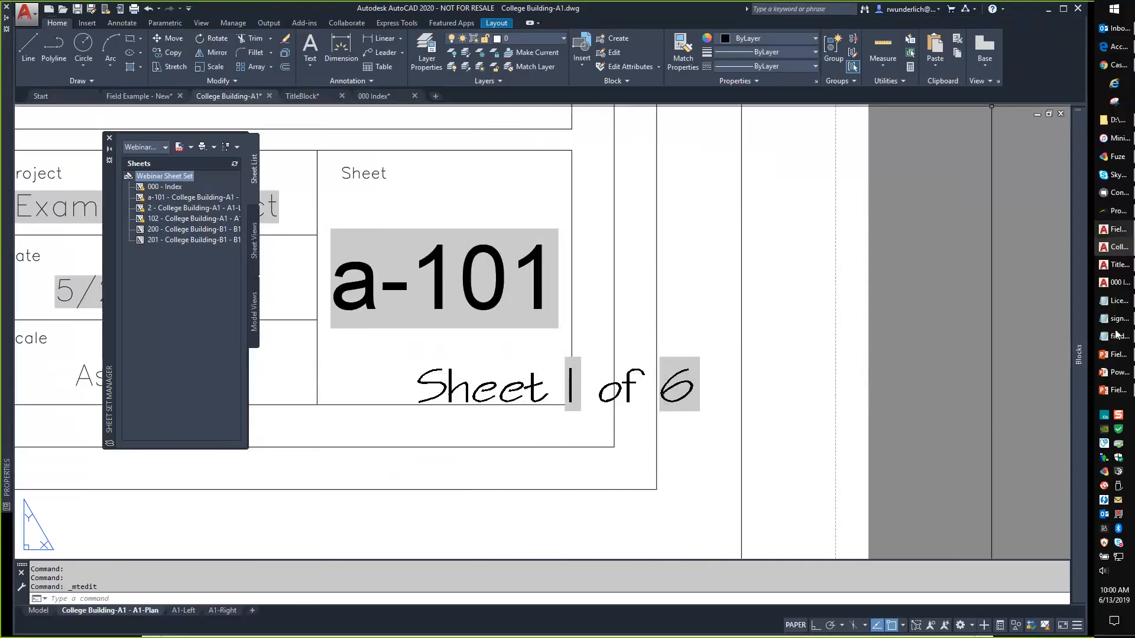
mouse_move(1113, 391)
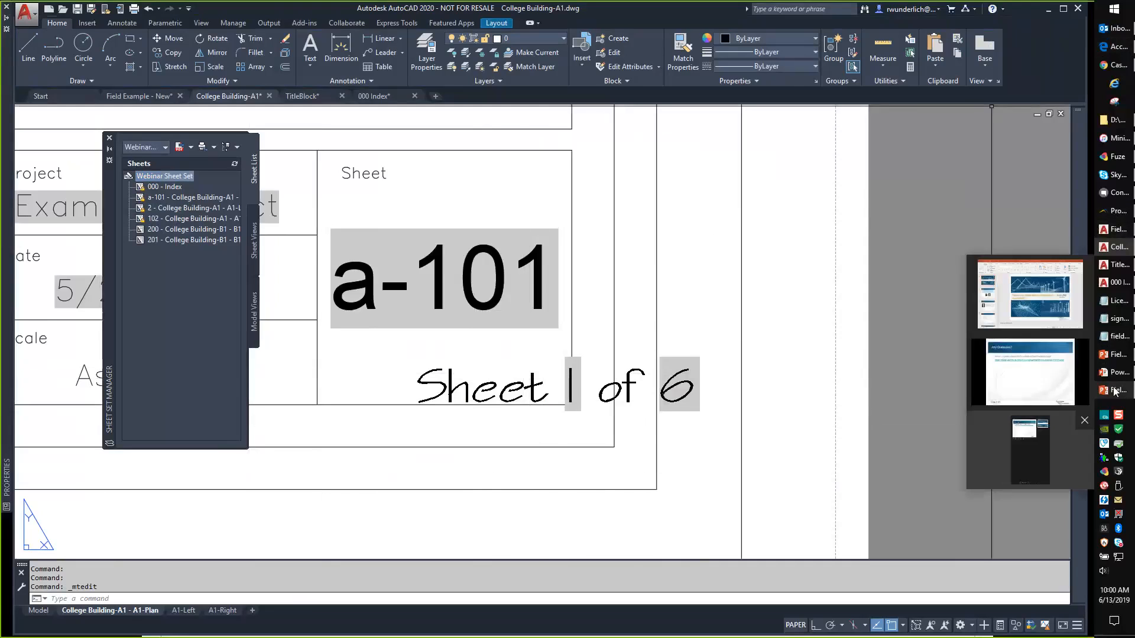
click(1058, 378)
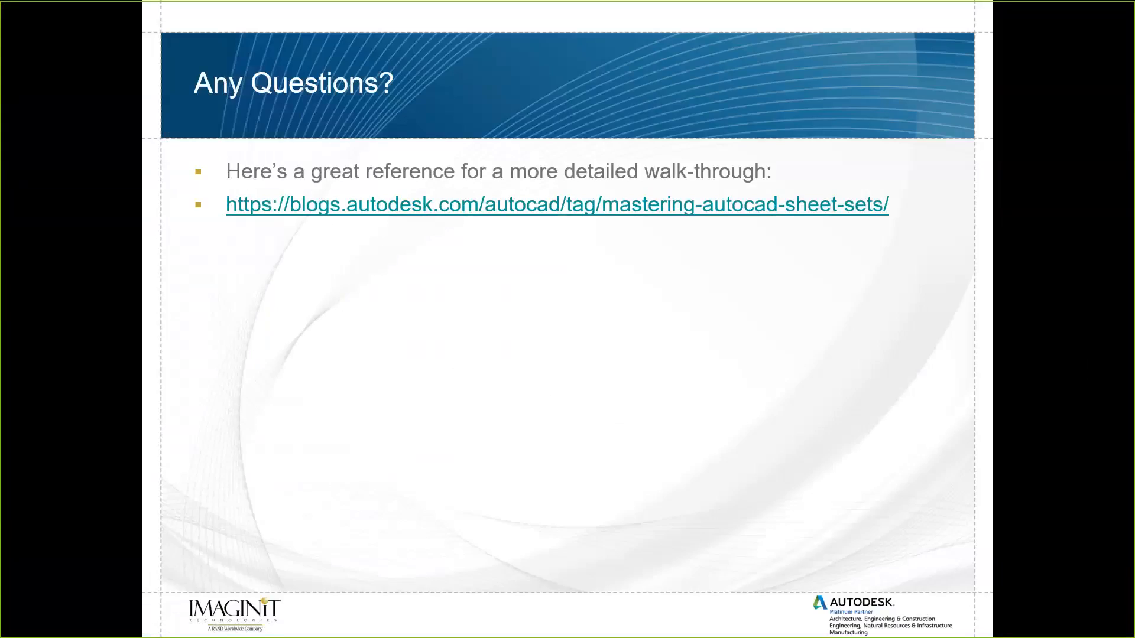